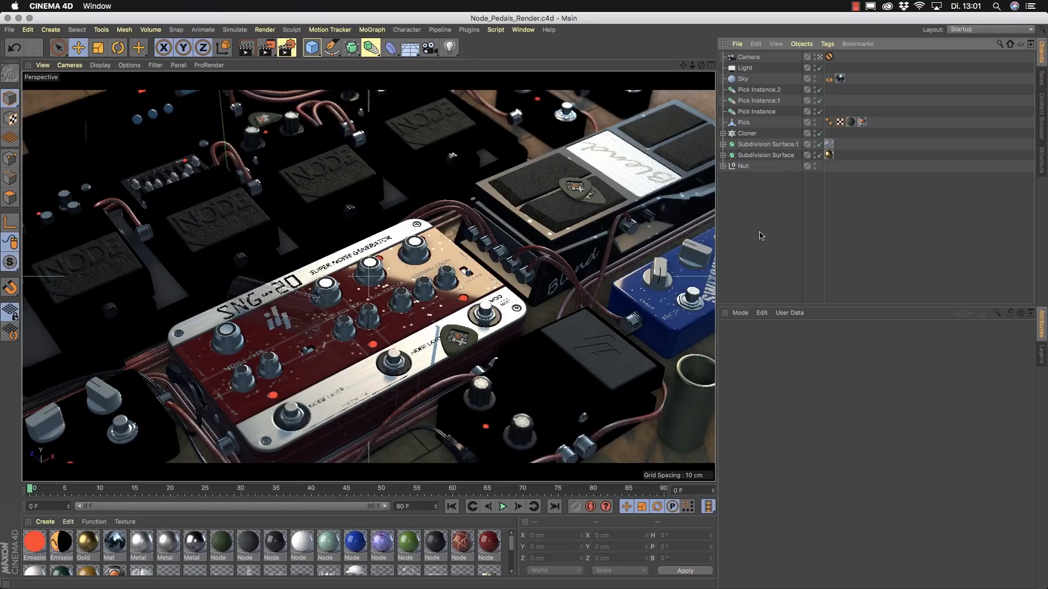
Create a standard material to examine its channels in the Material Editor, and delete it again.
click(46, 522)
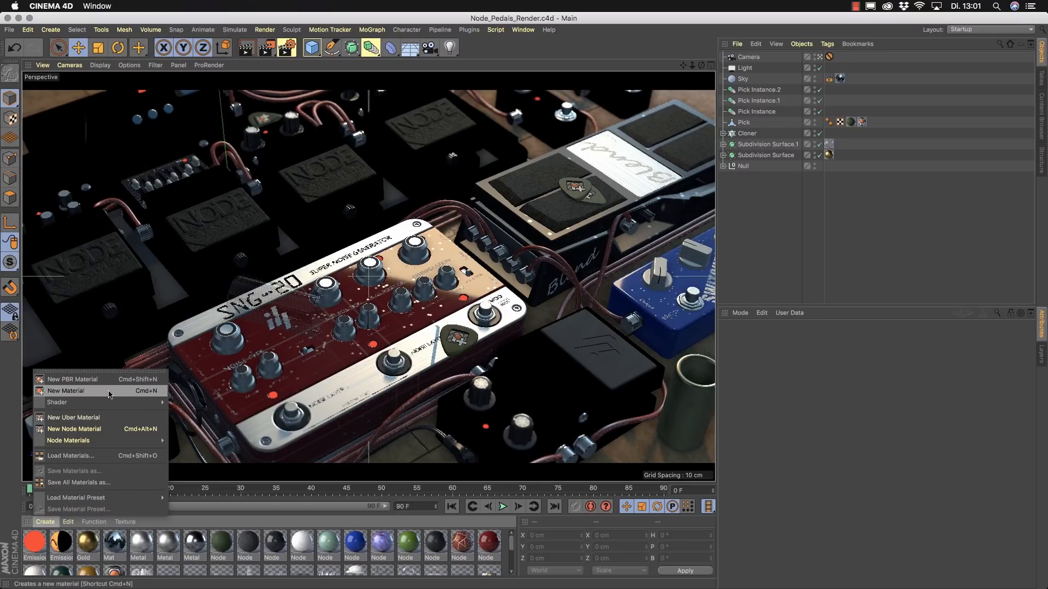
click(108, 391)
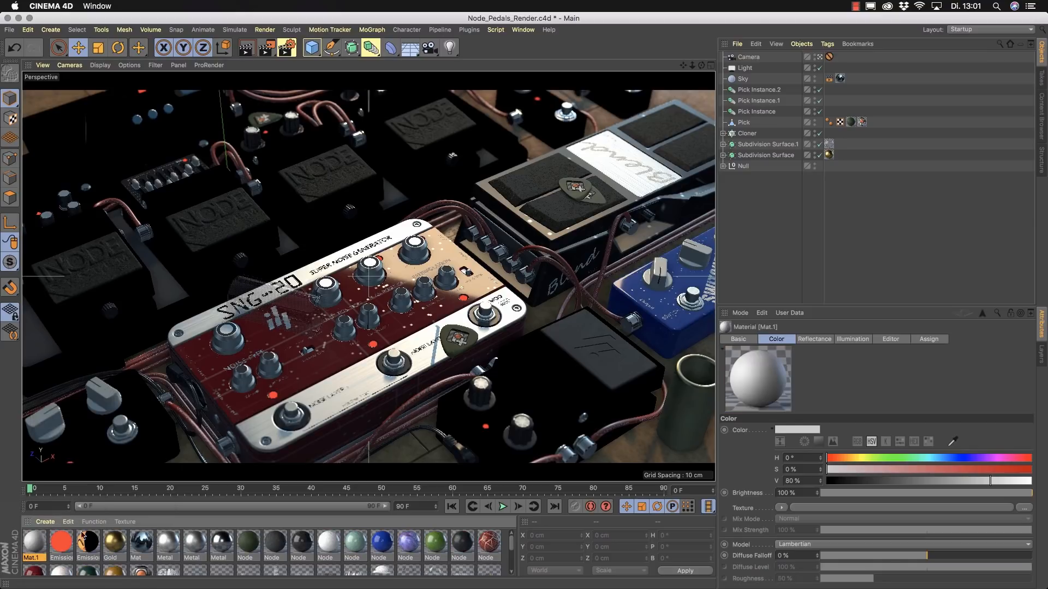
double_click(38, 539)
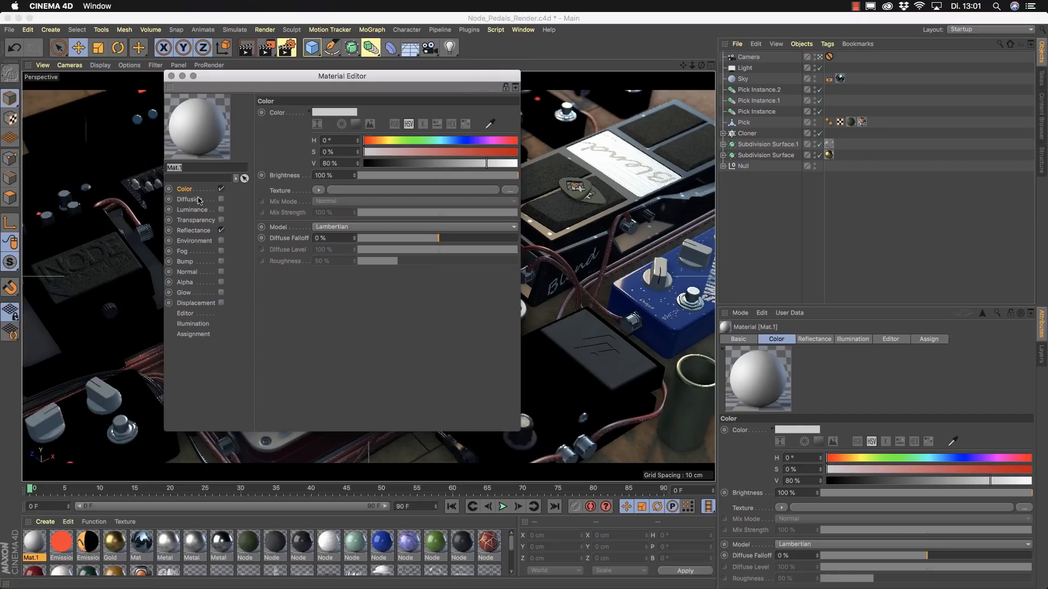
click(171, 77)
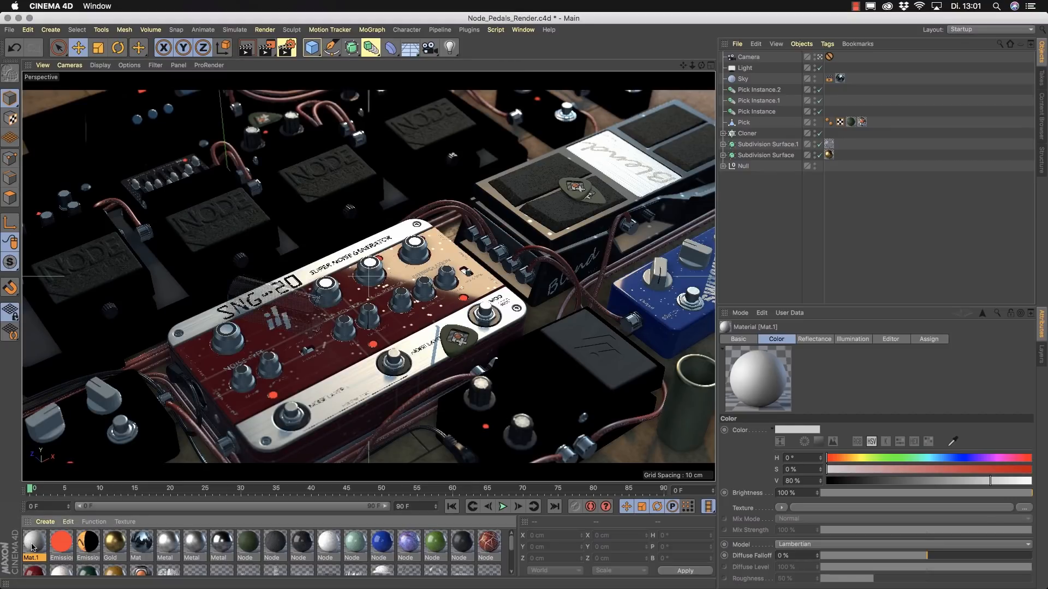
key(Delete)
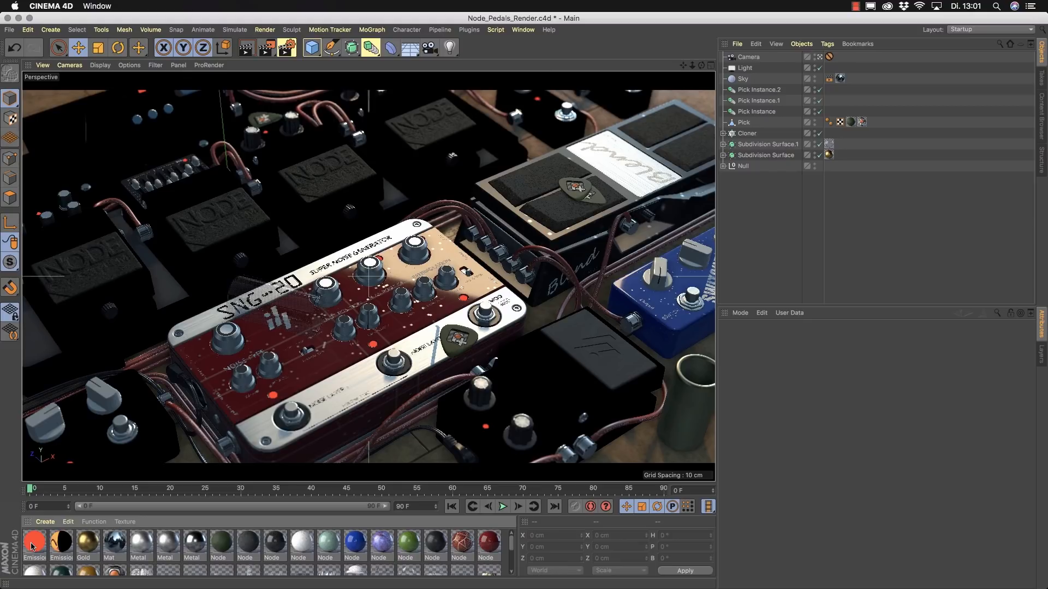
Create a PBR material to examine the layers of its Reflectance channel, and delete it again.
click(51, 524)
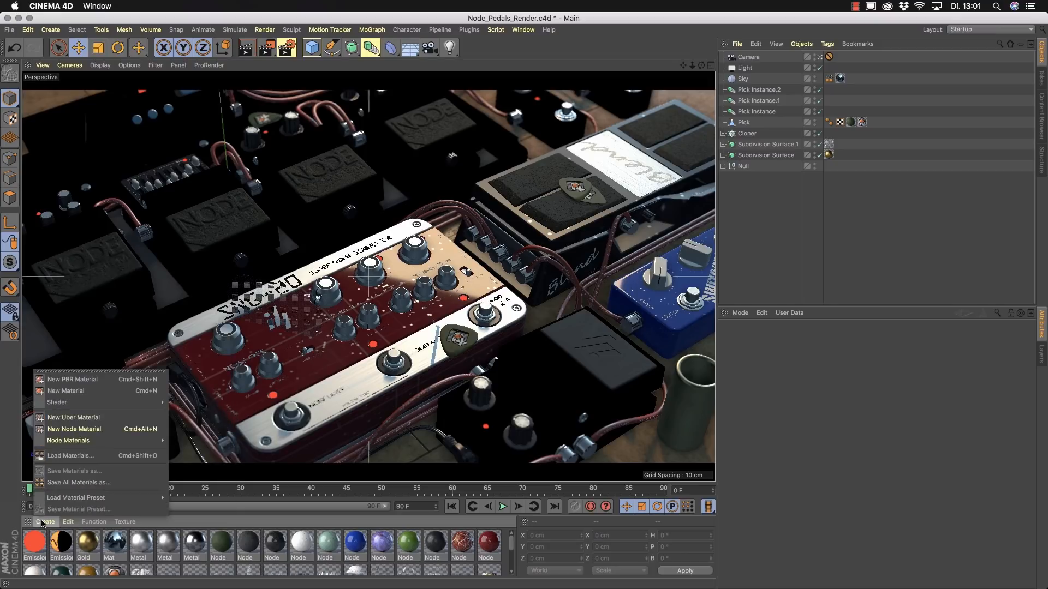
click(78, 380)
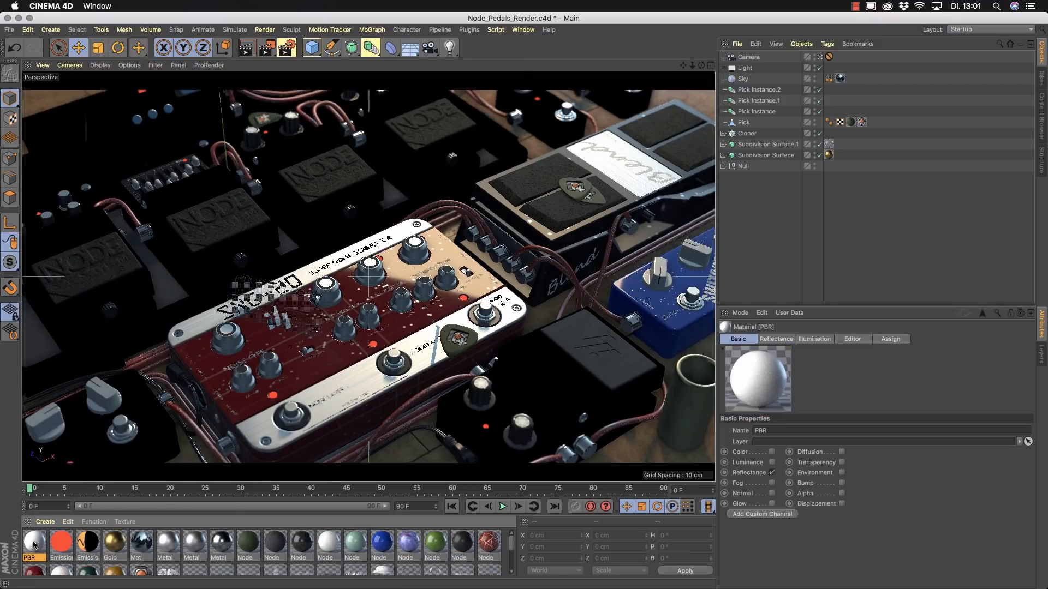
double_click(35, 543)
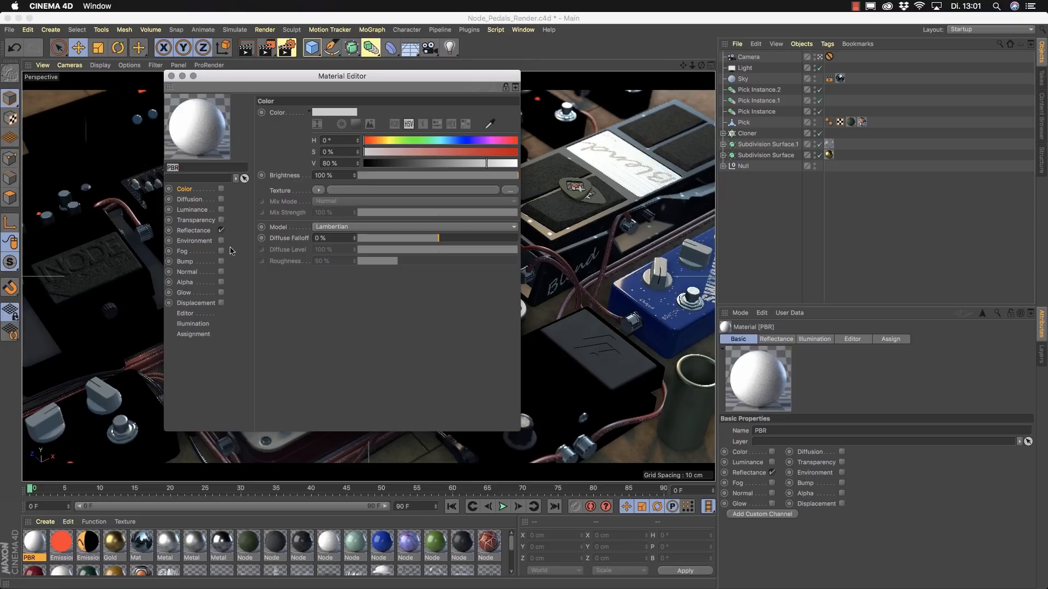
click(200, 231)
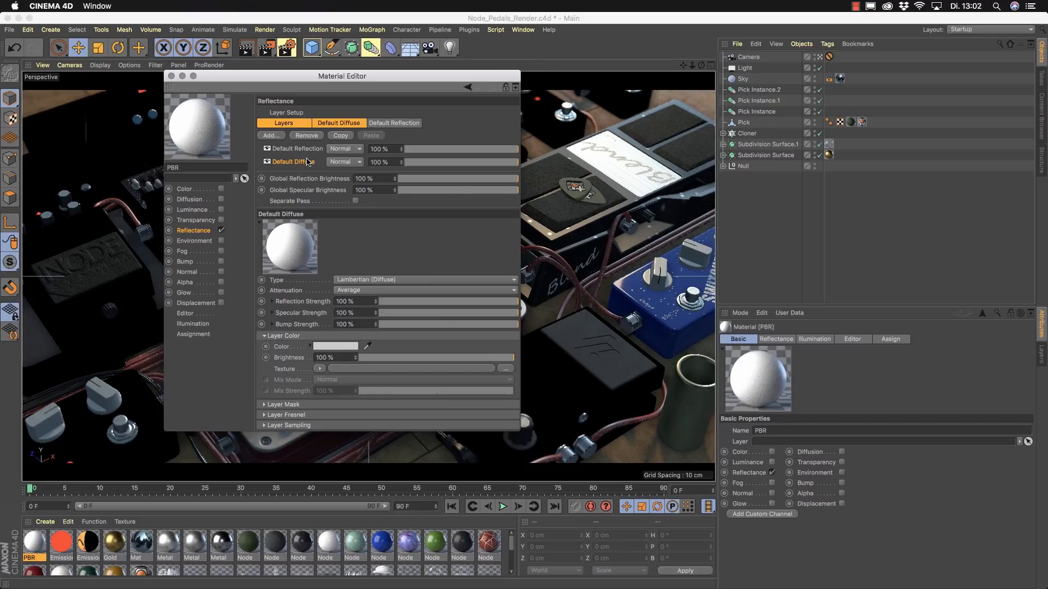
click(171, 75)
key(Delete)
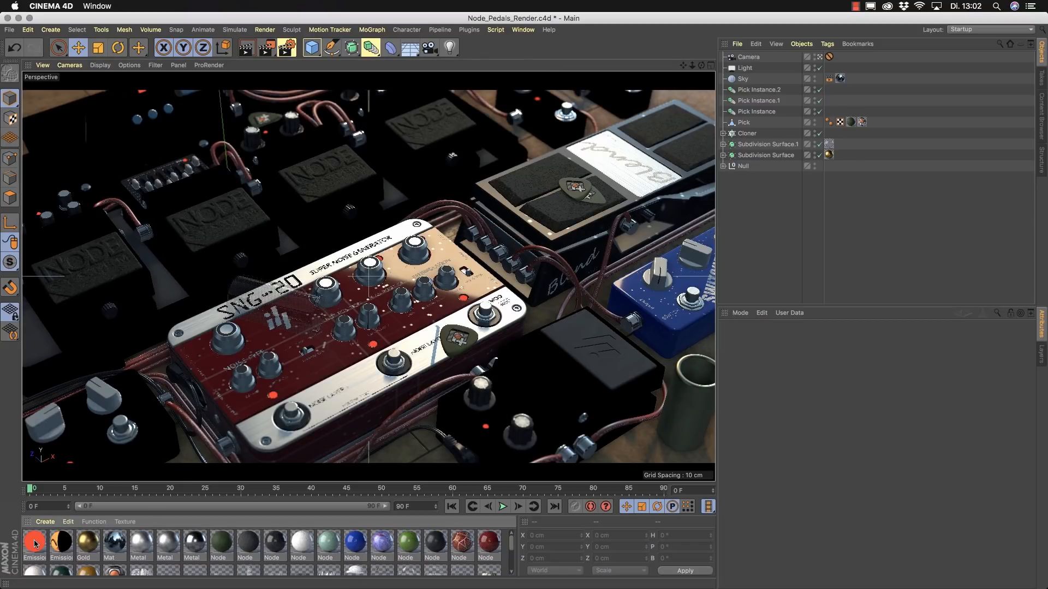
Create a node material to examine its Diffuse and Material nodes in a smaller Node Editor window, and delete it again.
click(46, 522)
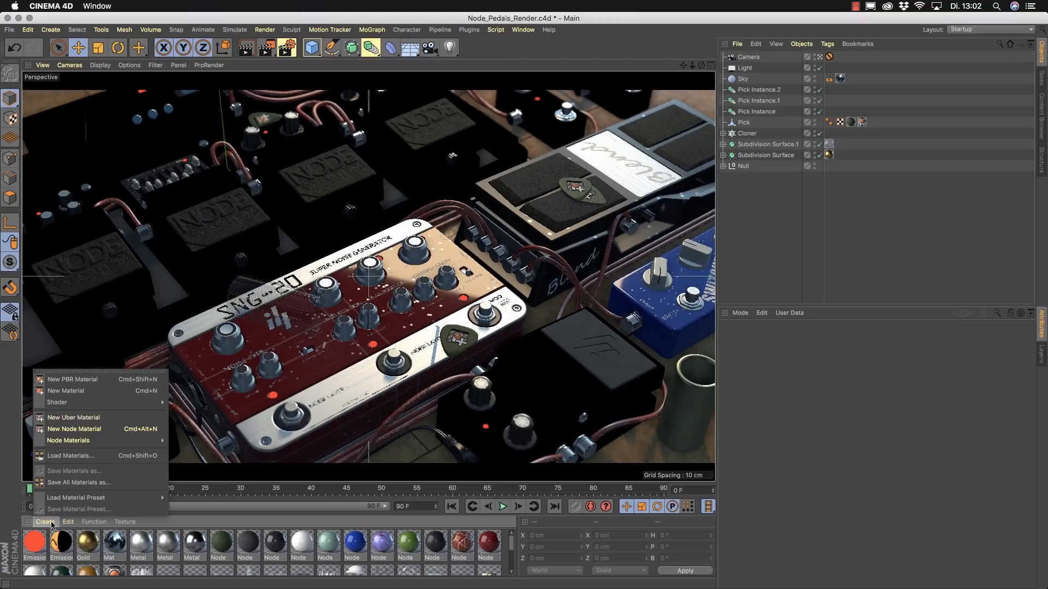
click(93, 429)
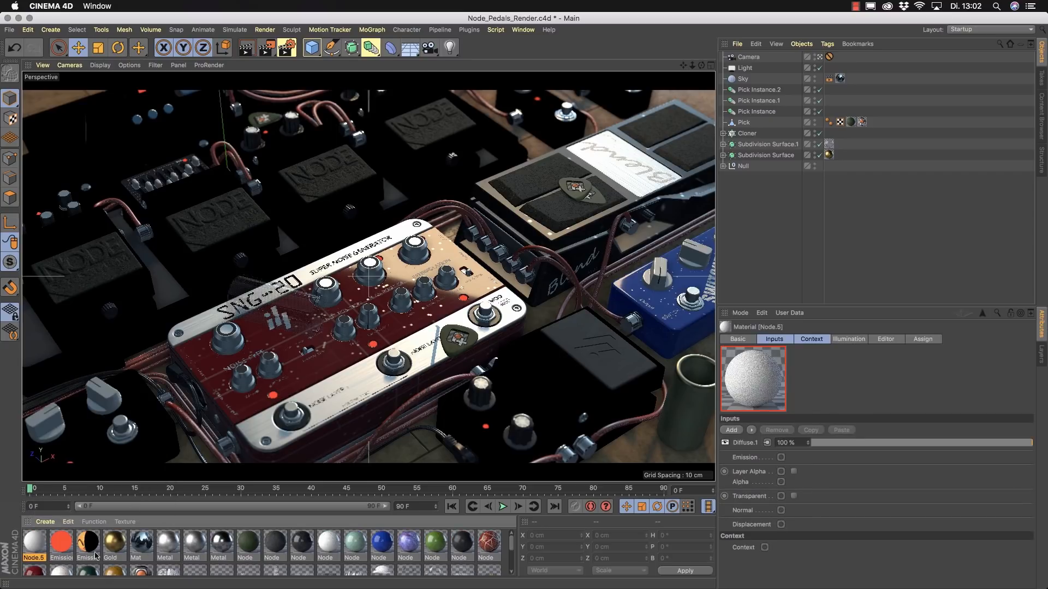
double_click(37, 545)
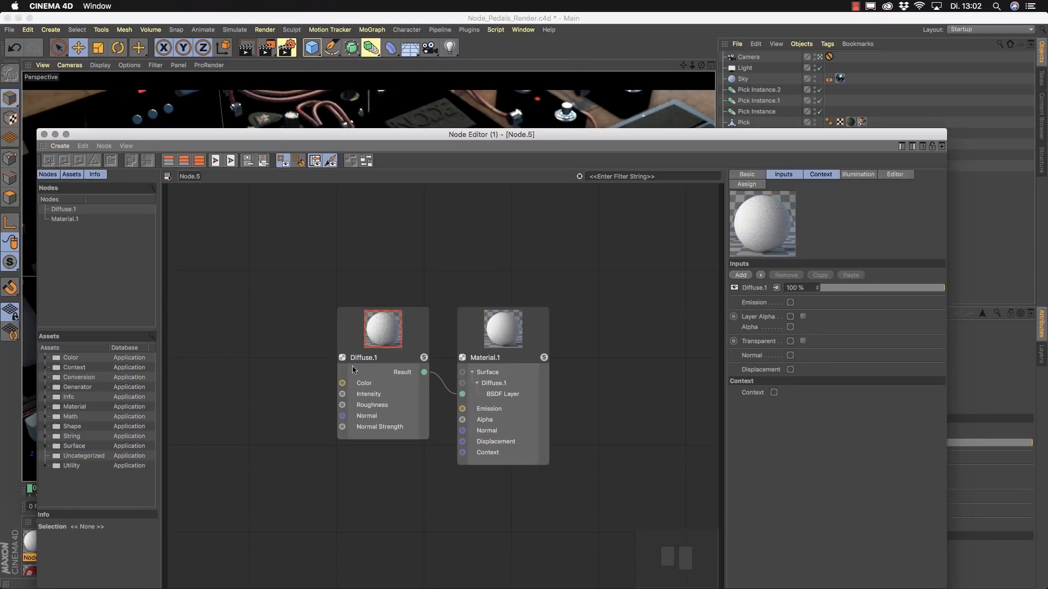
drag(946, 131, 877, 262)
drag(686, 266, 785, 84)
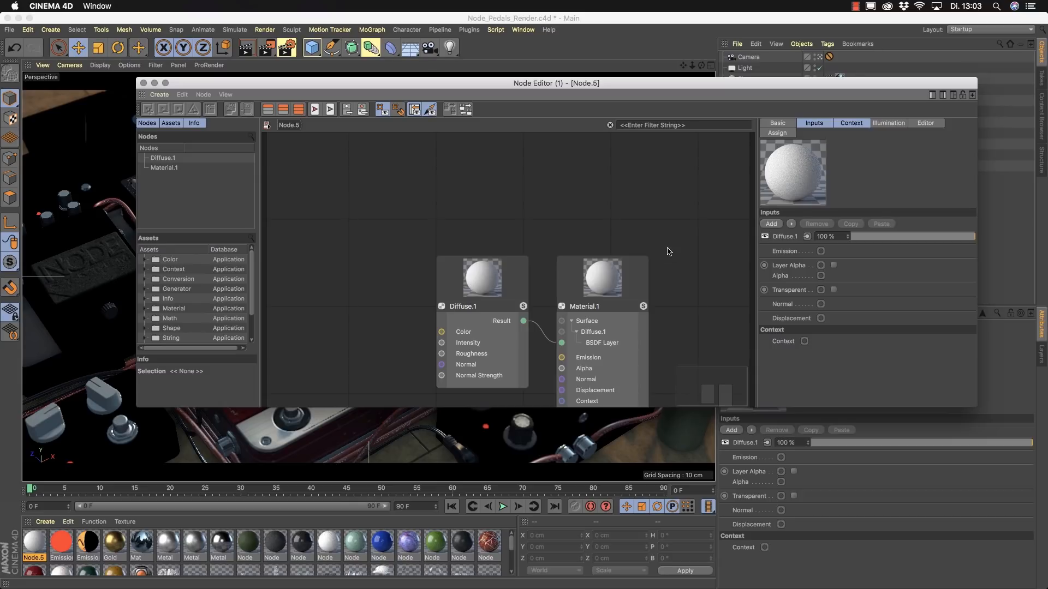
click(143, 83)
key(Delete)
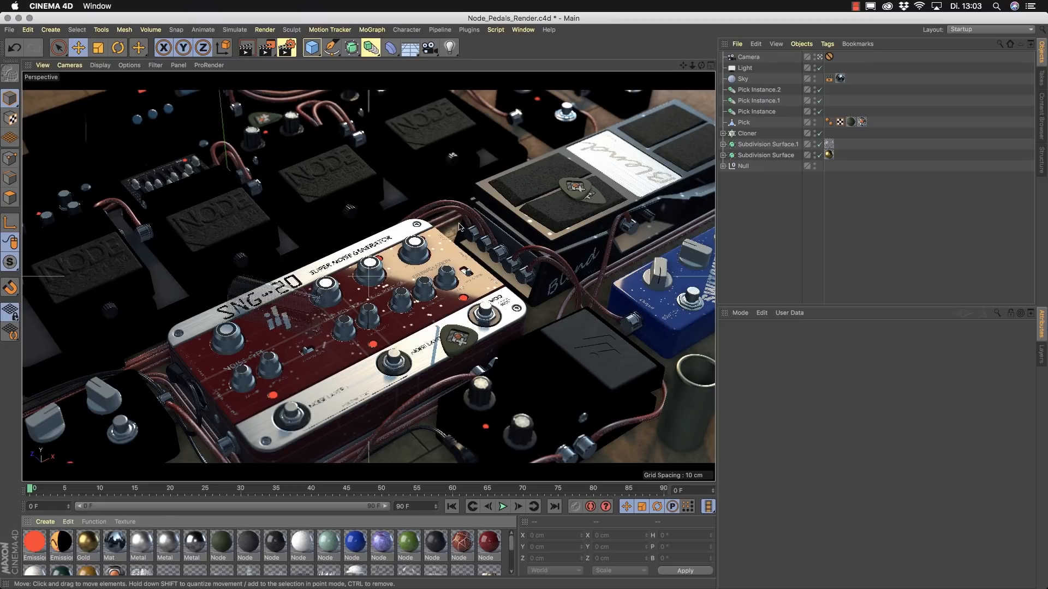
Switch to the PreAMP.c4d project, make the Floor cloner visible and hide the PreAMP object.
key(v)
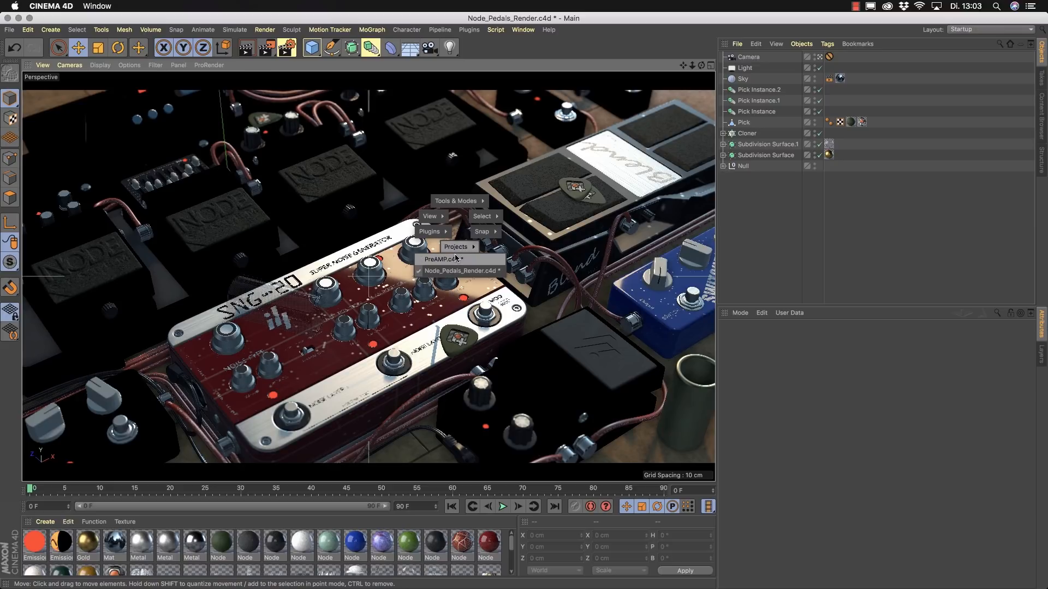
click(455, 257)
mouse_move(353, 227)
alt+mouse_down()
mouse_move(422, 299)
mouse_move(438, 346)
mouse_move(334, 221)
mouse_move(362, 234)
alt+mouse_up()
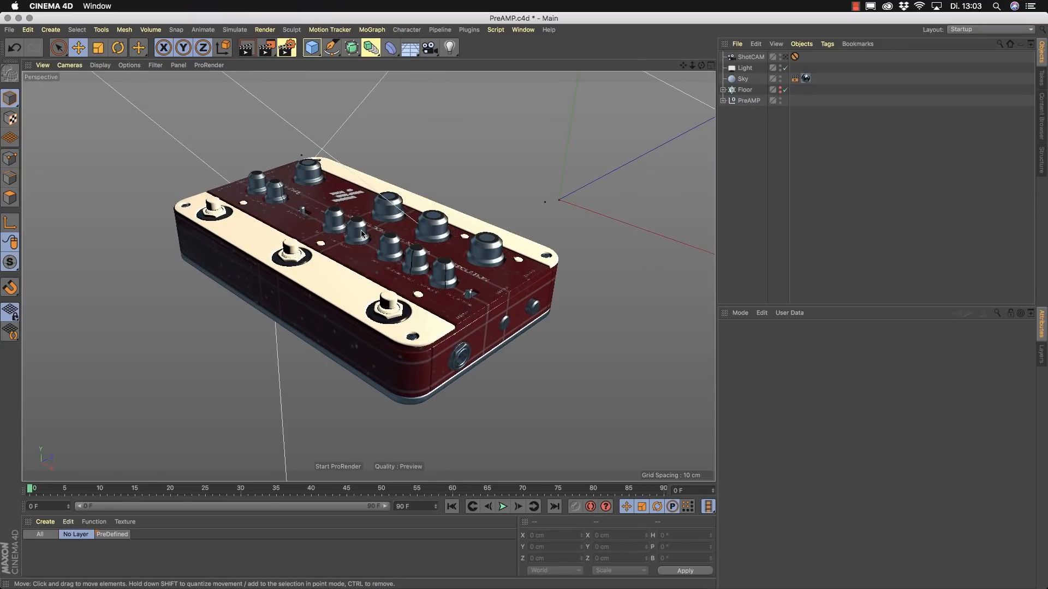
click(780, 88)
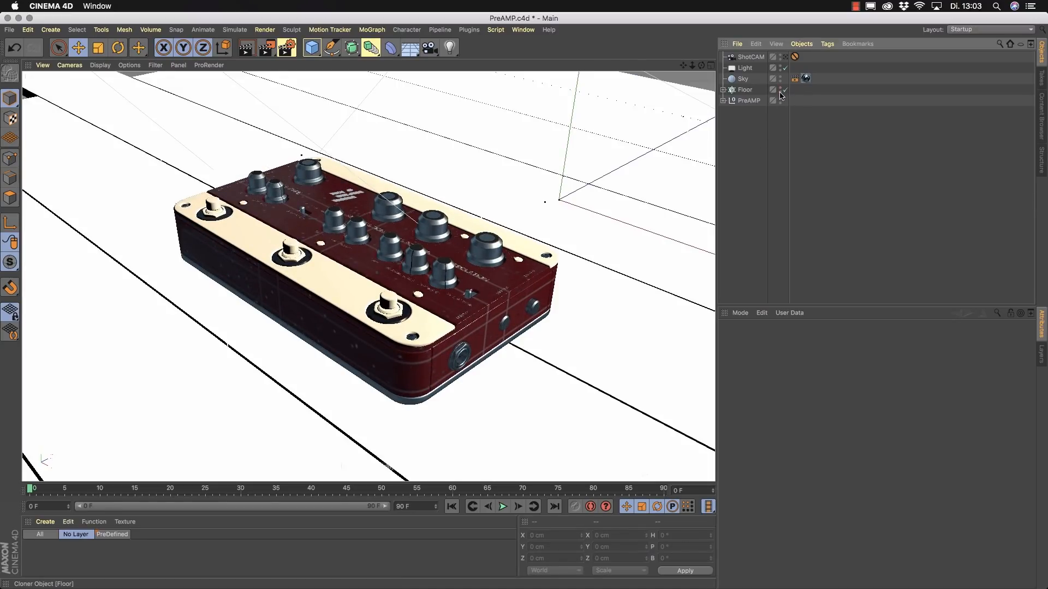
double_click(780, 99)
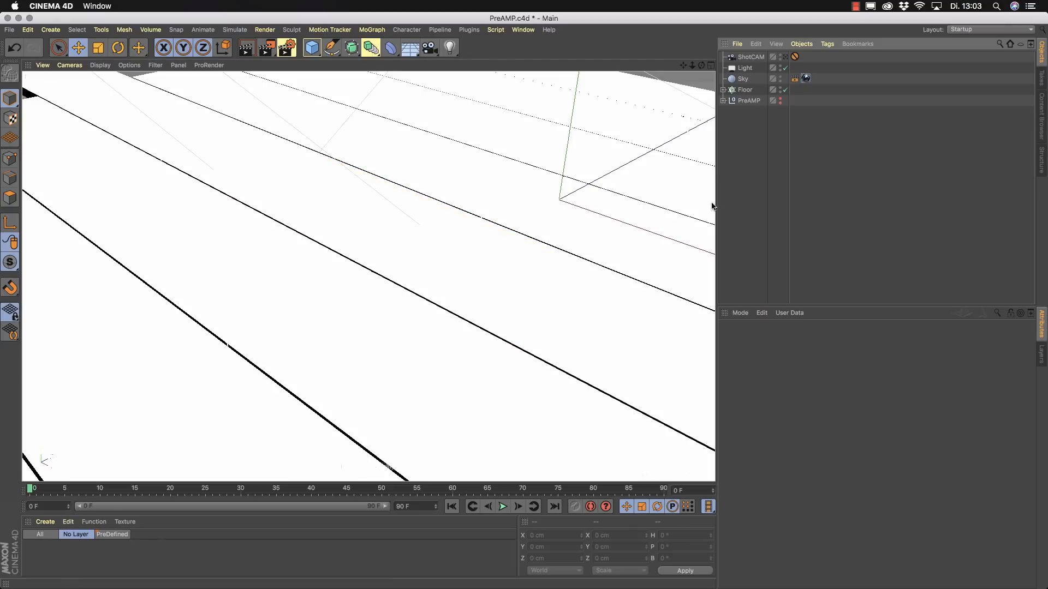
Create a new node material and assign it to the Cube inside the Floor cloner.
click(723, 90)
click(743, 90)
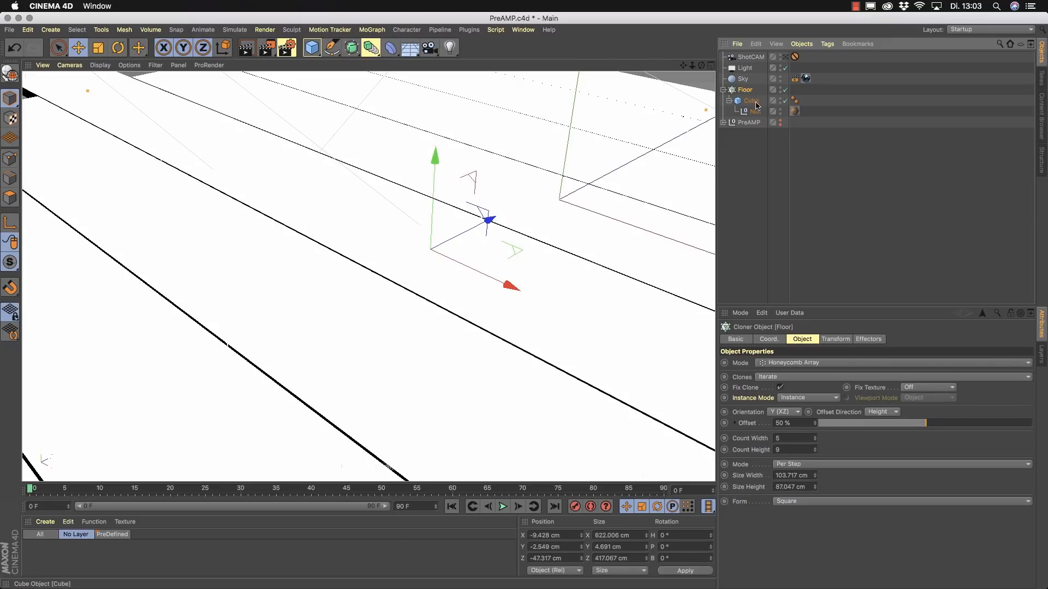
alt+right_drag(571, 274, 392, 286)
mouse_move(392, 286)
alt+mouse_down()
mouse_move(568, 306)
mouse_move(492, 281)
mouse_move(535, 269)
mouse_move(387, 271)
mouse_move(498, 285)
mouse_move(400, 285)
alt+mouse_up()
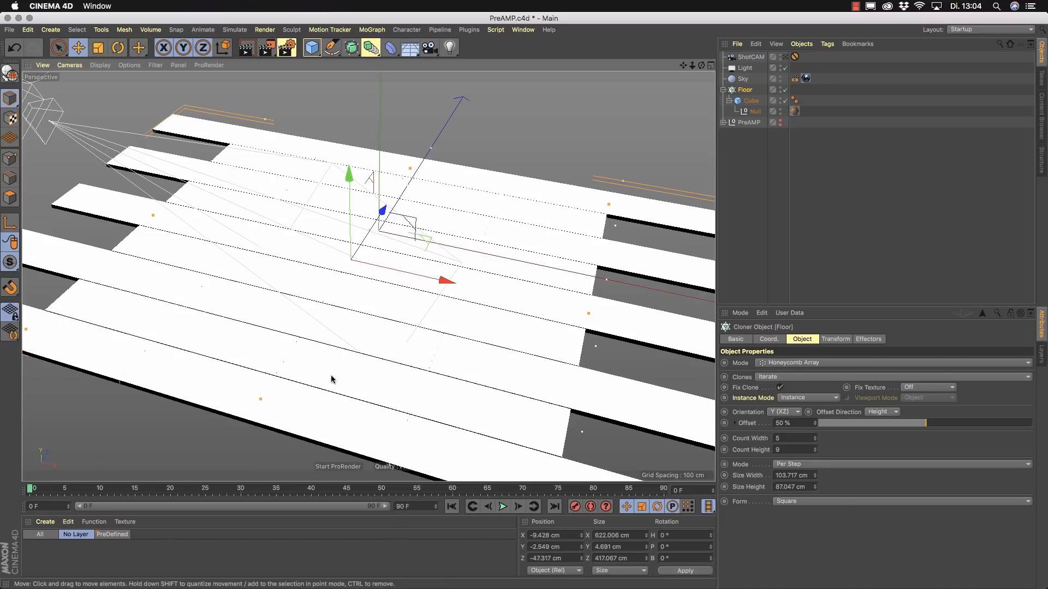
click(45, 522)
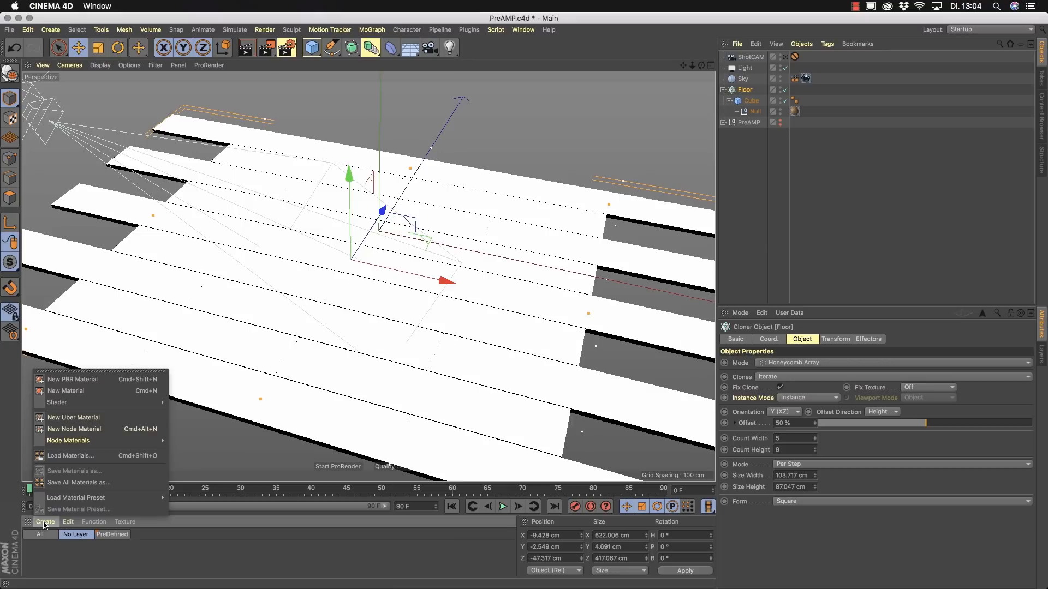
click(106, 428)
drag(36, 557, 756, 101)
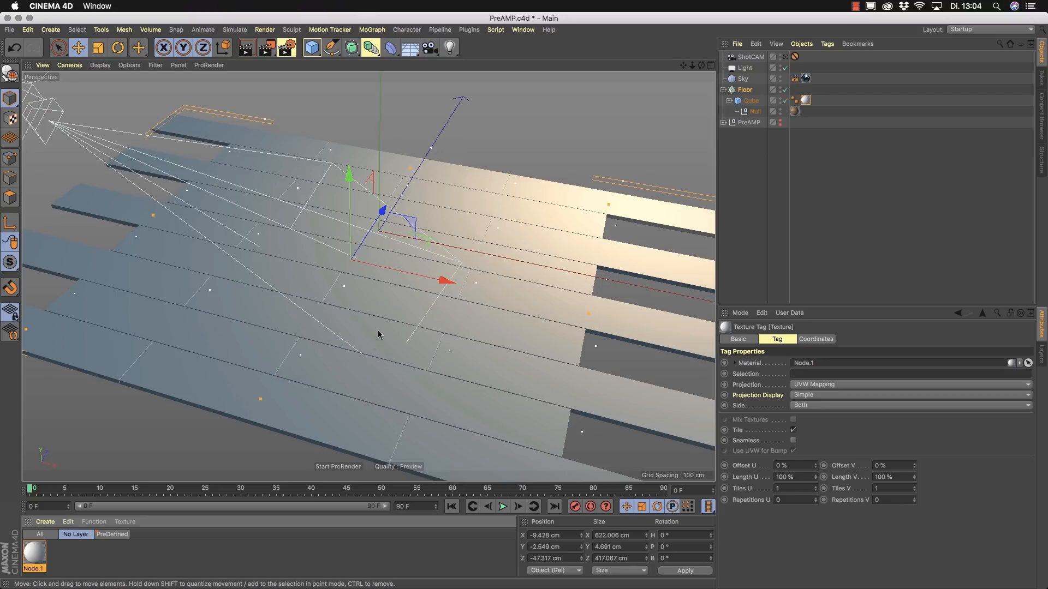
Add a new view panel docked above the object list and set it to look through ShotCAM.
click(269, 50)
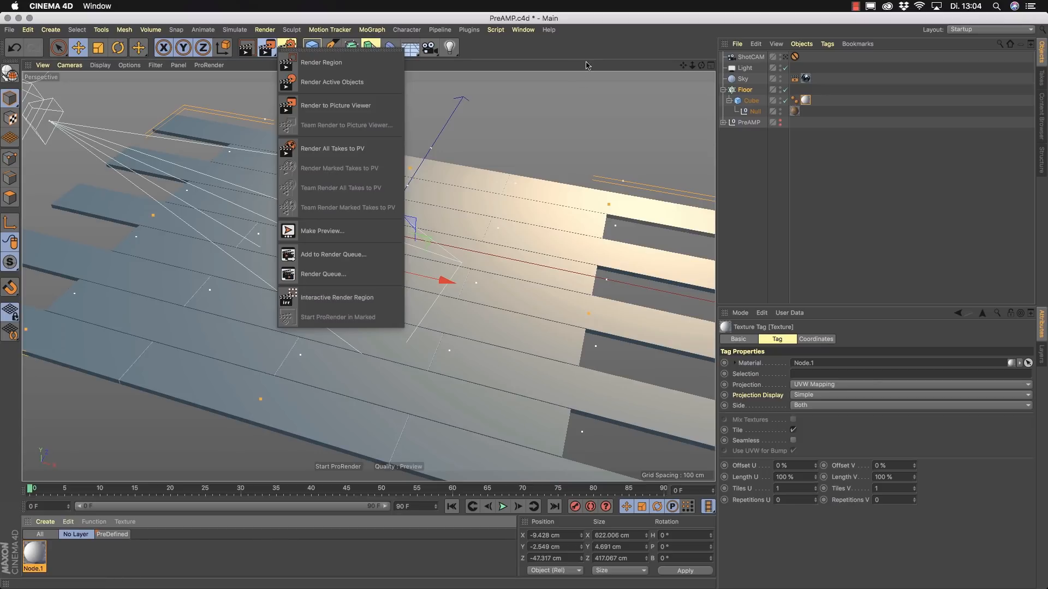
click(524, 30)
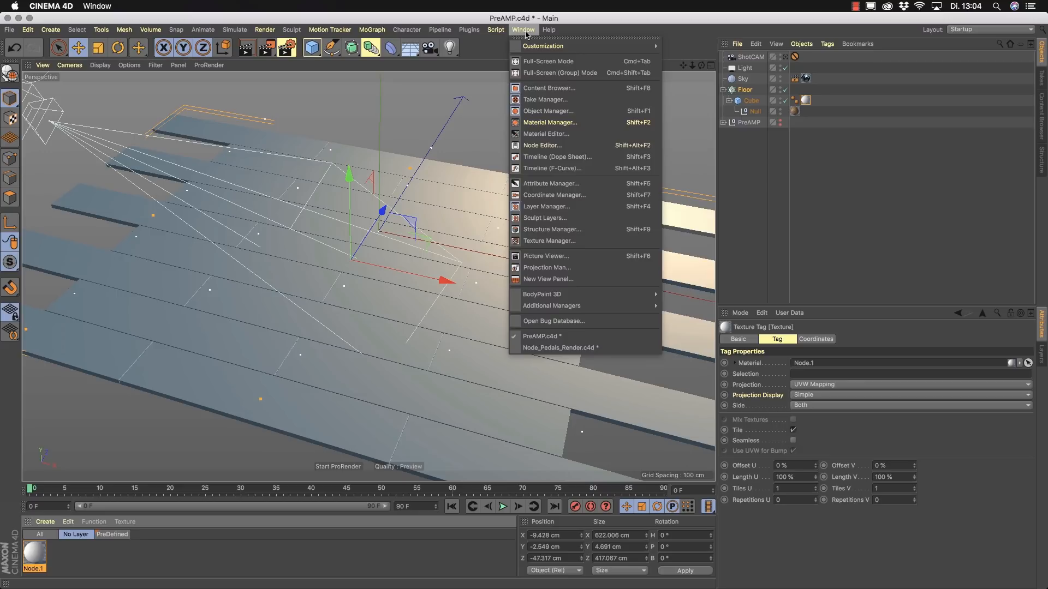
click(539, 280)
drag(34, 71, 770, 71)
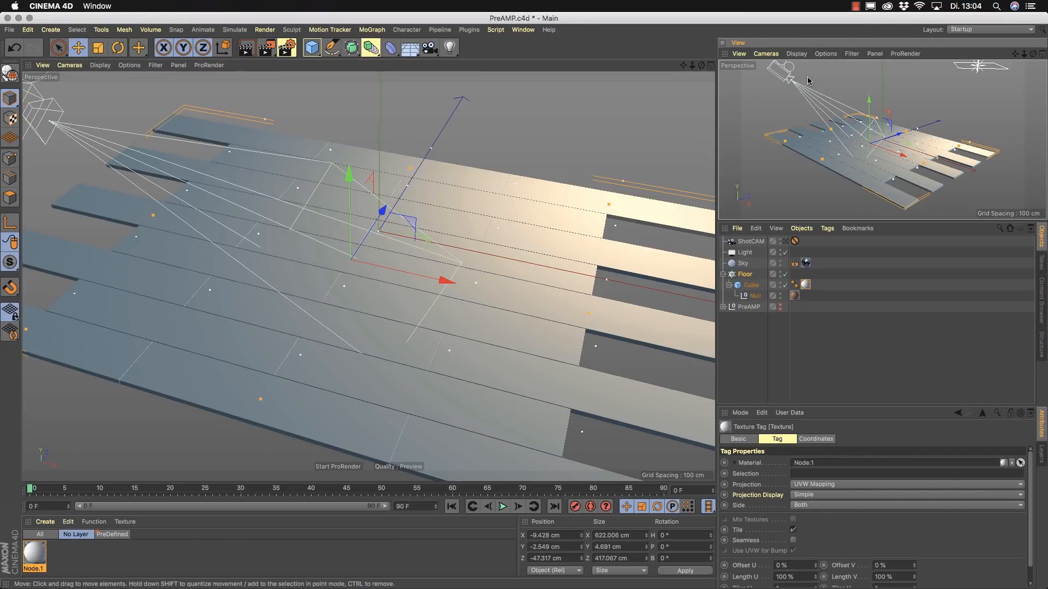
click(766, 54)
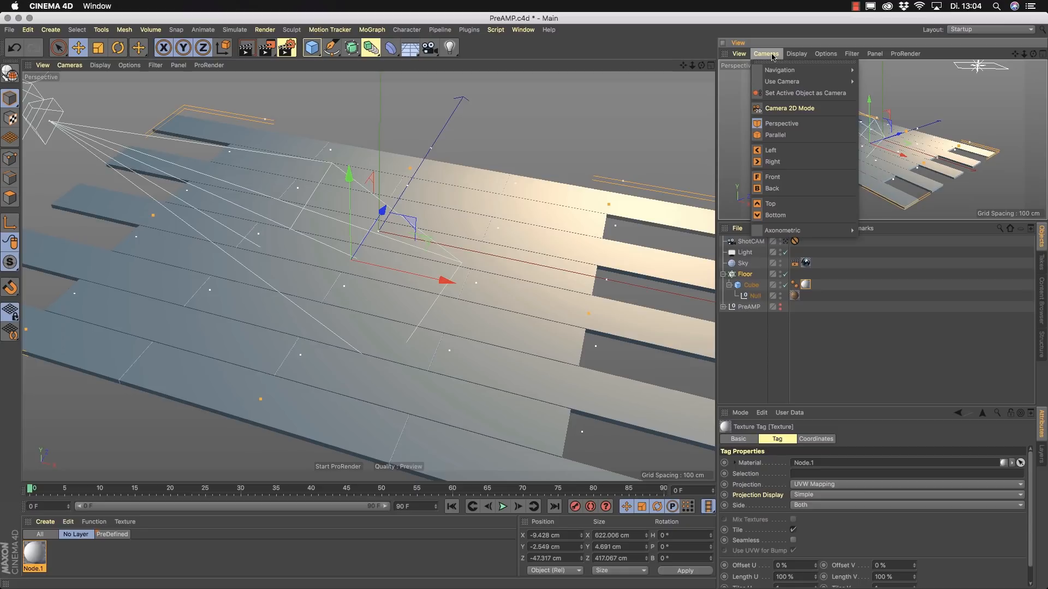
mouse_move(802, 82)
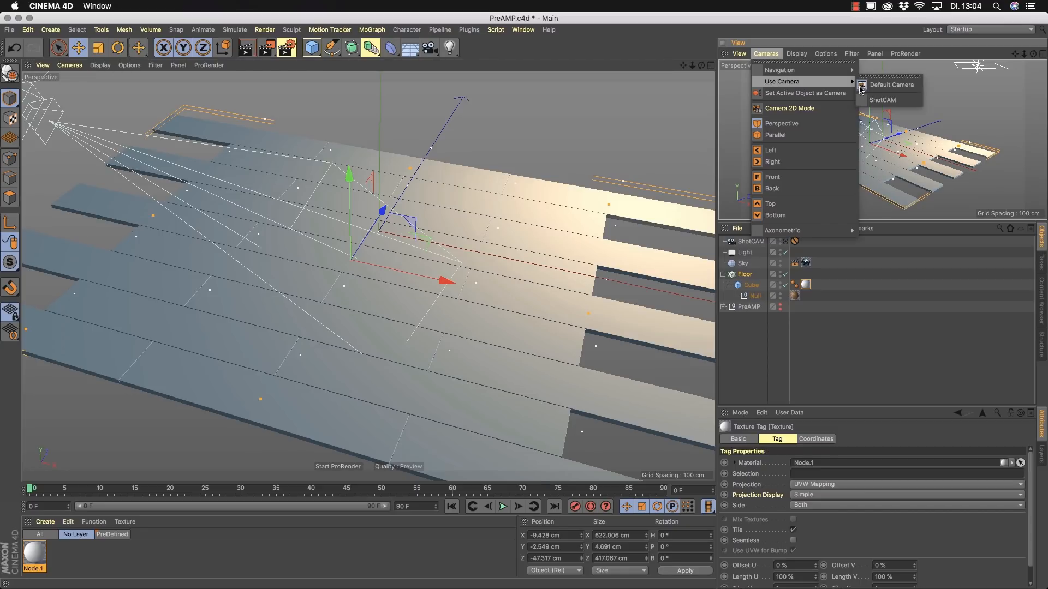
click(899, 101)
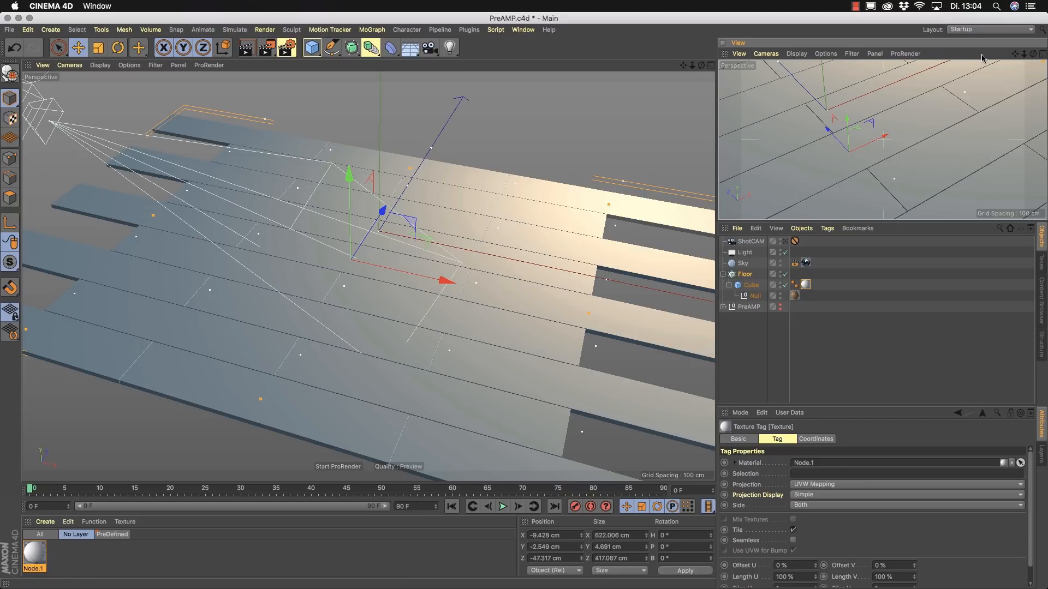
Start an Interactive Render Region covering the whole ShotCAM view and set its quality near the high end.
click(267, 47)
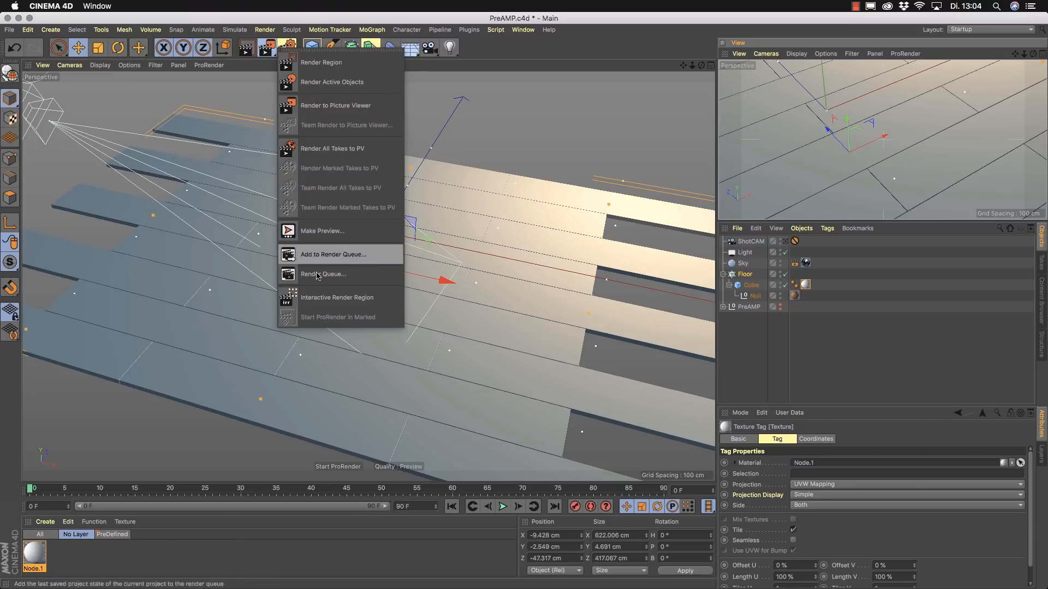
click(330, 298)
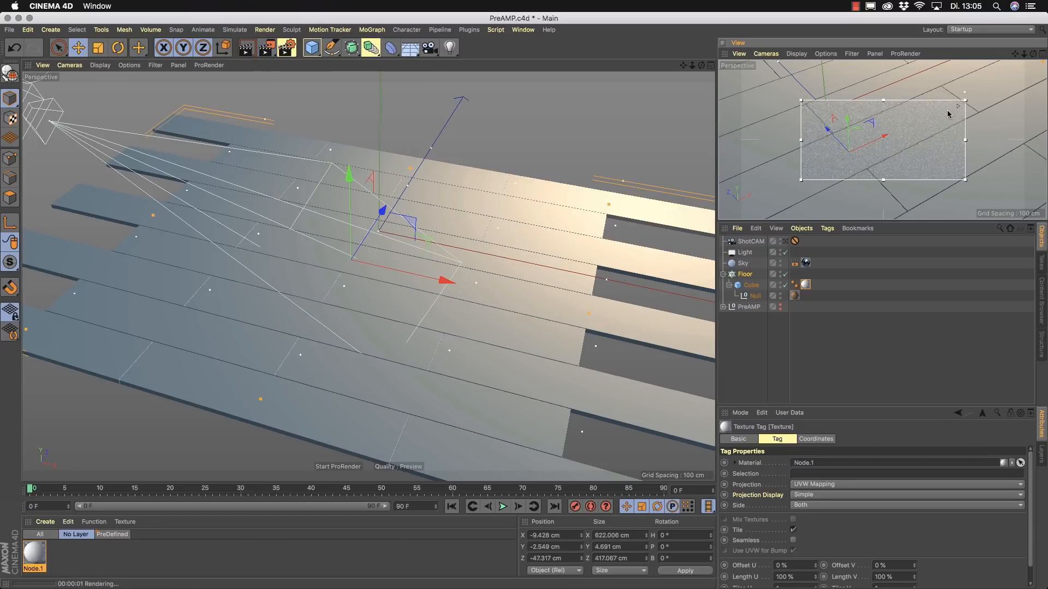
drag(965, 101, 1045, 60)
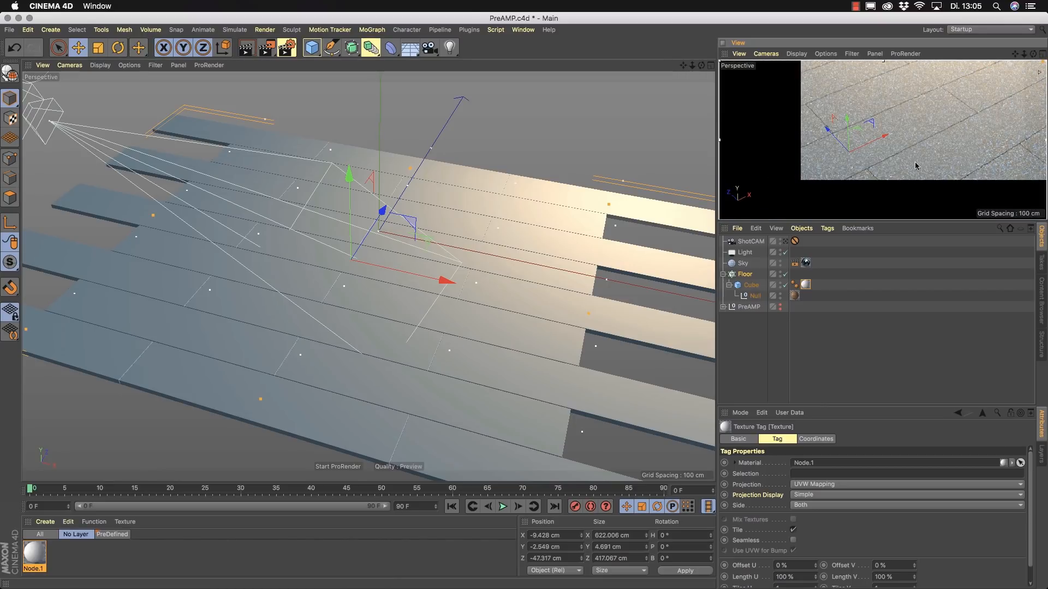
double_click(826, 130)
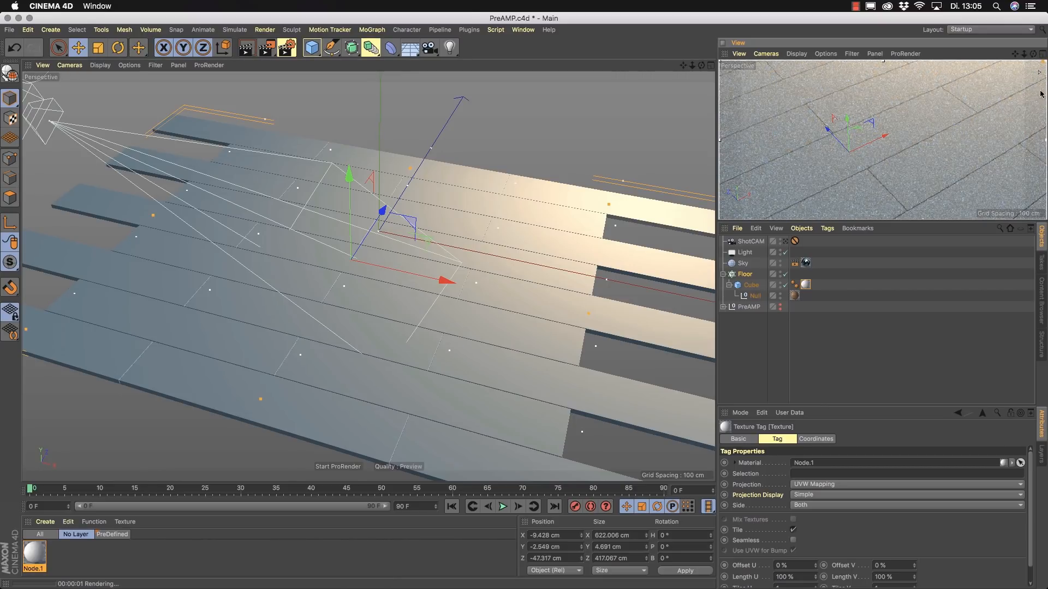
drag(1039, 76, 1040, 175)
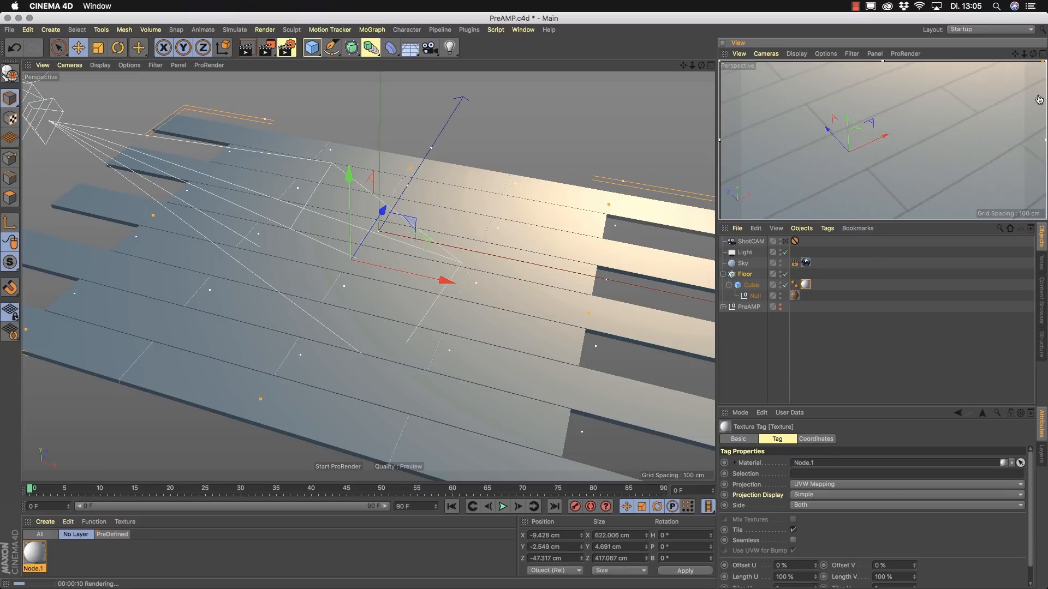
drag(1039, 87, 1039, 84)
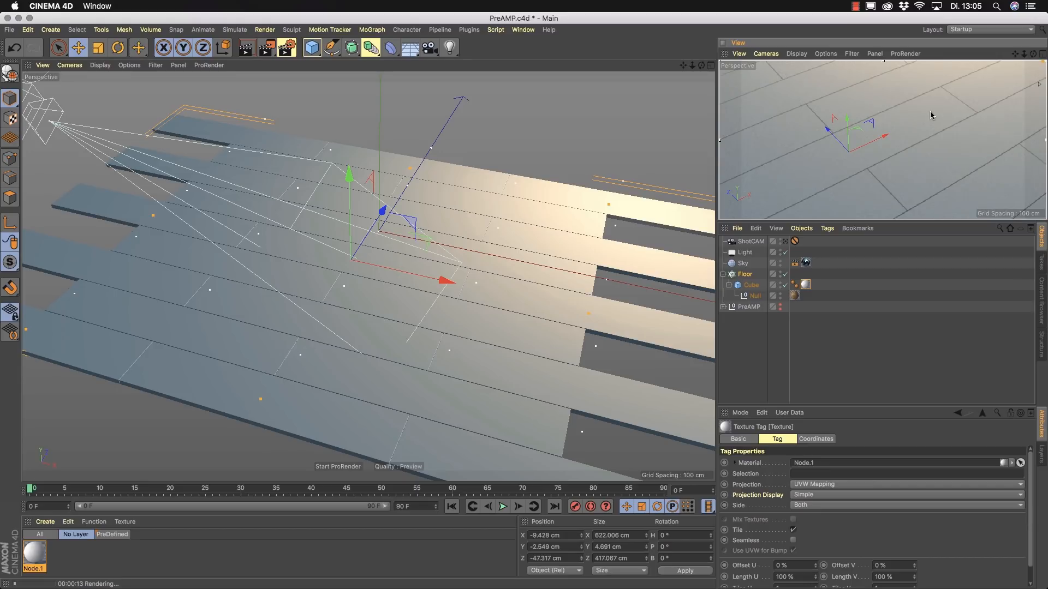
Turn off the Interactive Render Region and open the Node.1 material in the Node Editor, with the whole editor window in view.
key(alt+r)
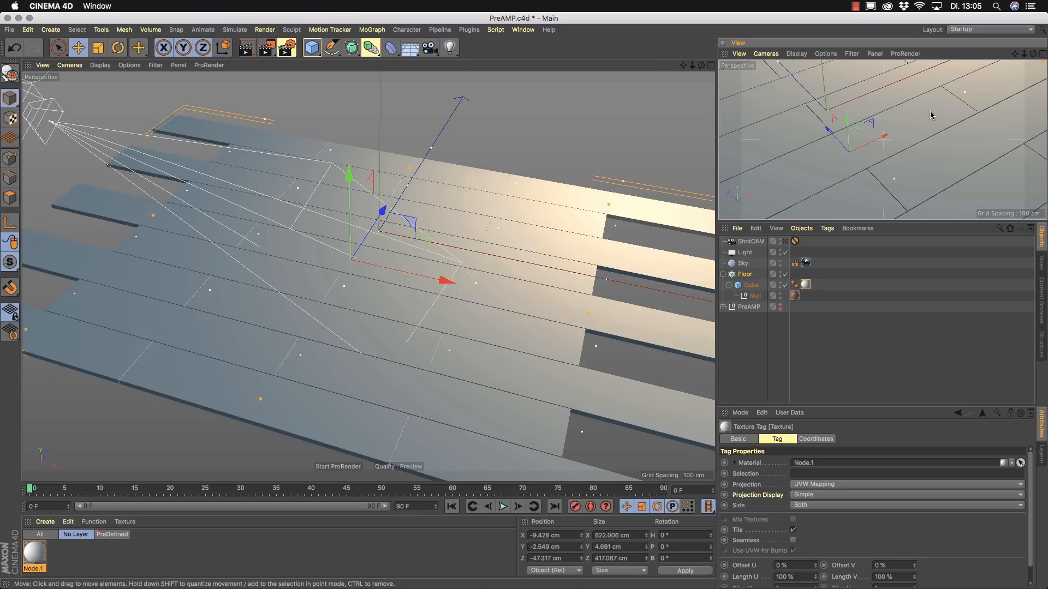
key(super+r)
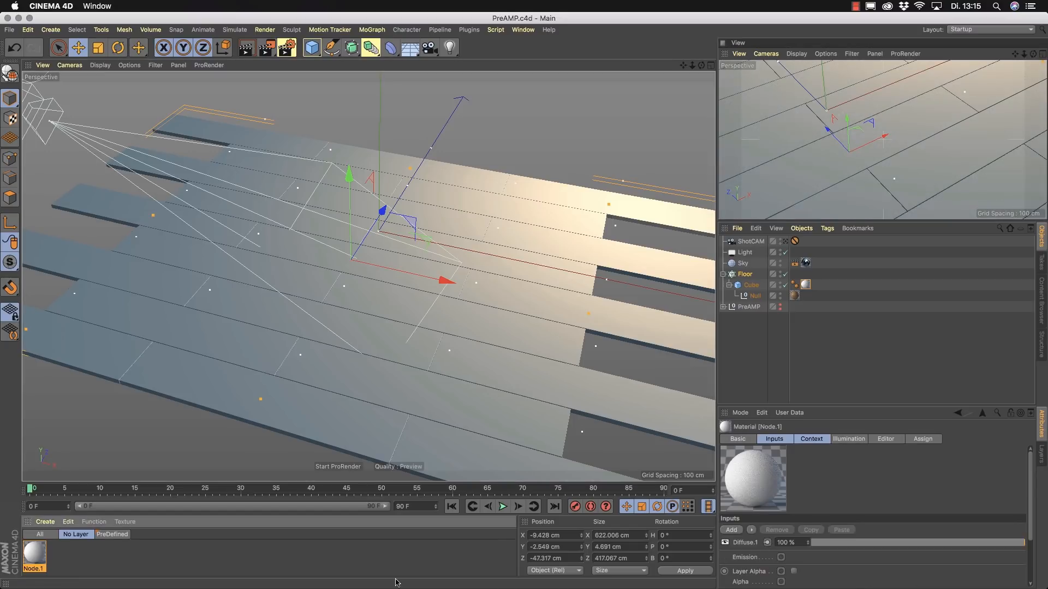
double_click(41, 559)
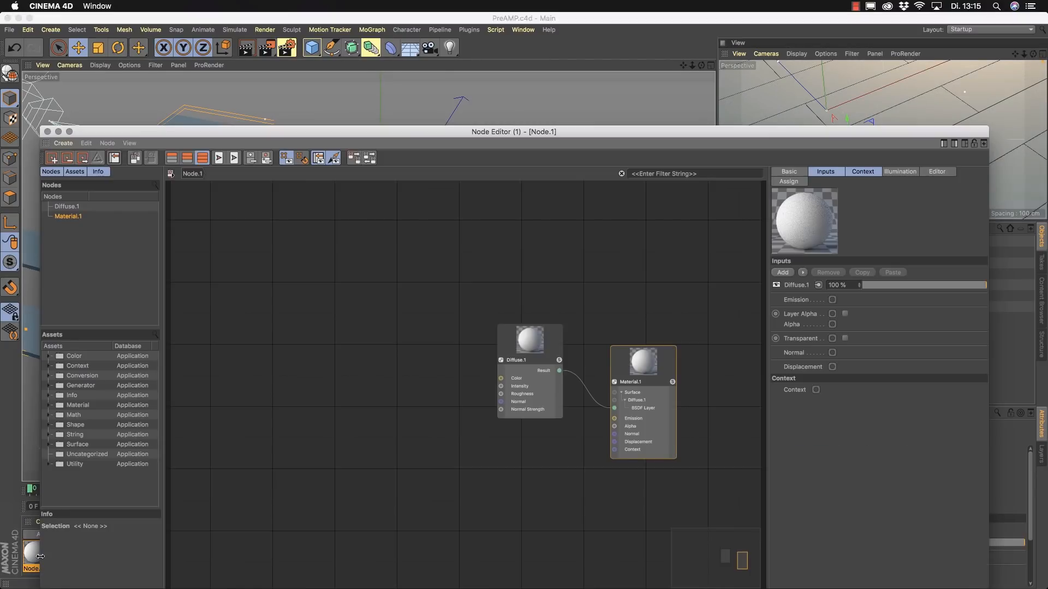
drag(358, 126, 360, 42)
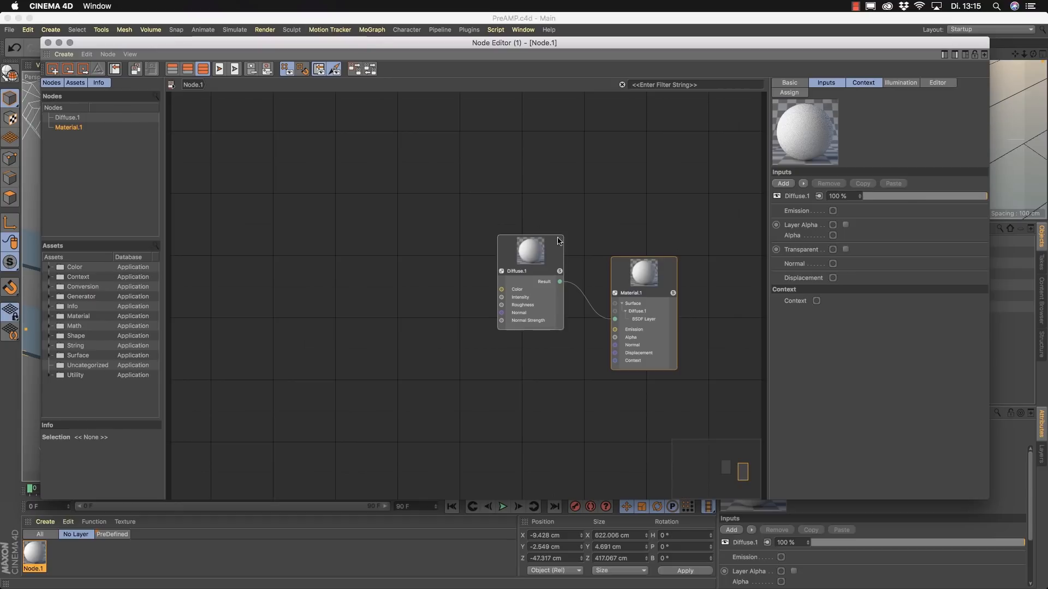
Rearrange the Diffuse.1 and Material.1 nodes in the graph, leaving a wide gap between them.
drag(531, 252, 396, 203)
drag(643, 273, 515, 263)
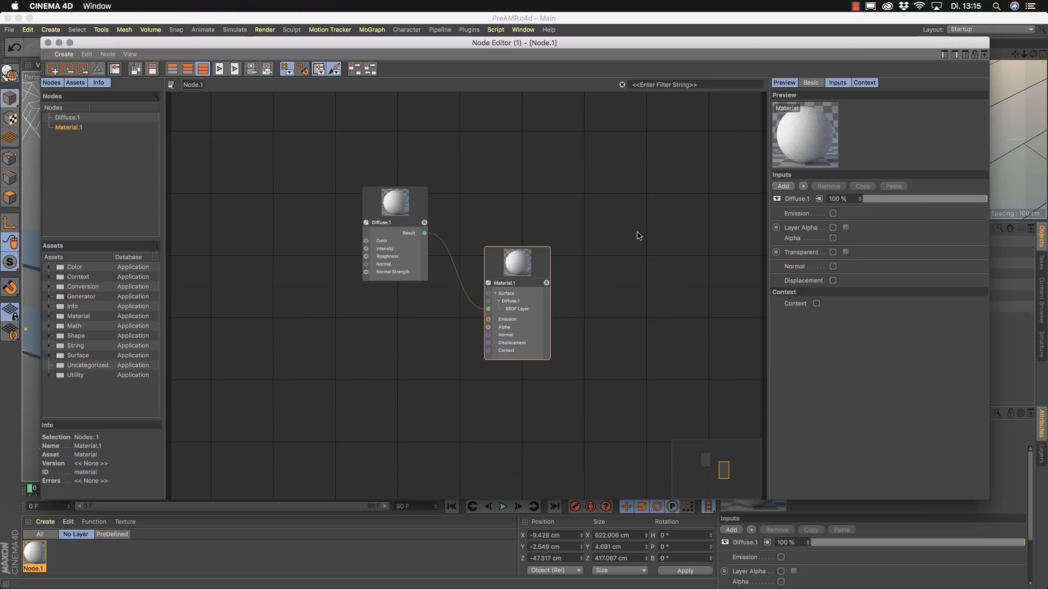
click(637, 234)
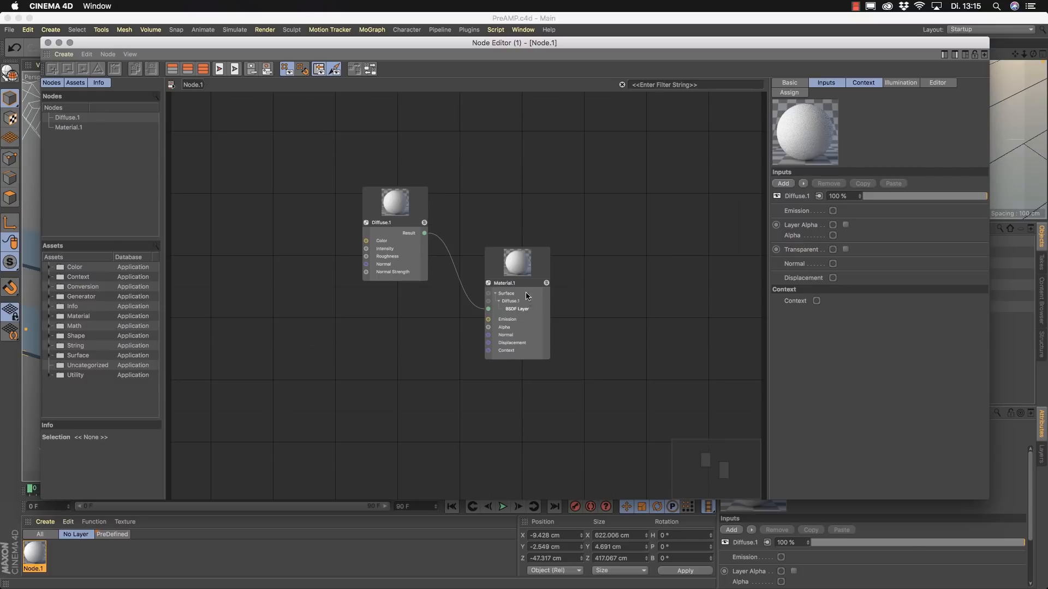
click(538, 270)
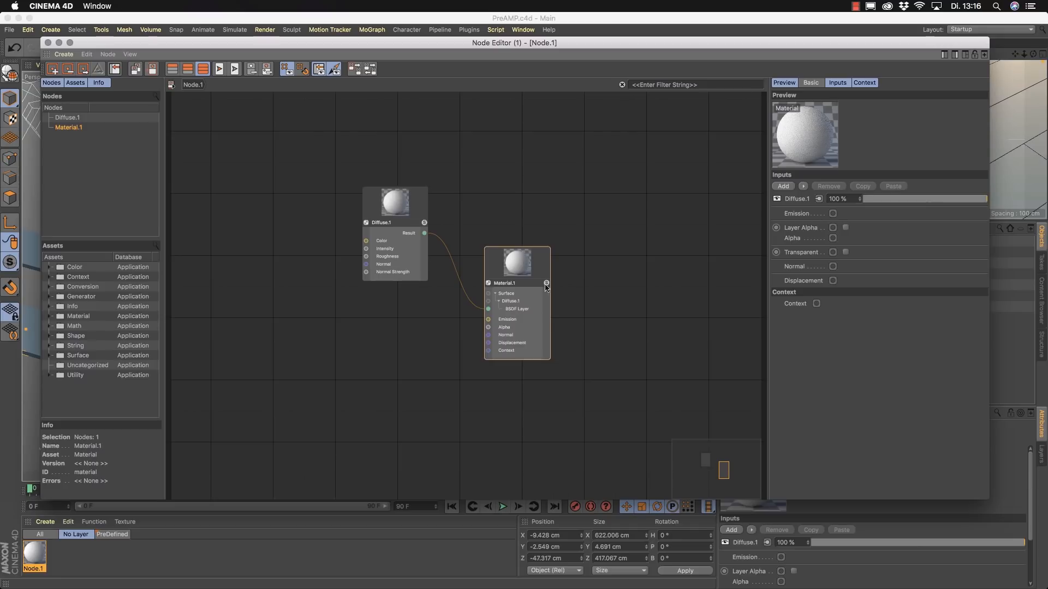
drag(546, 269, 685, 294)
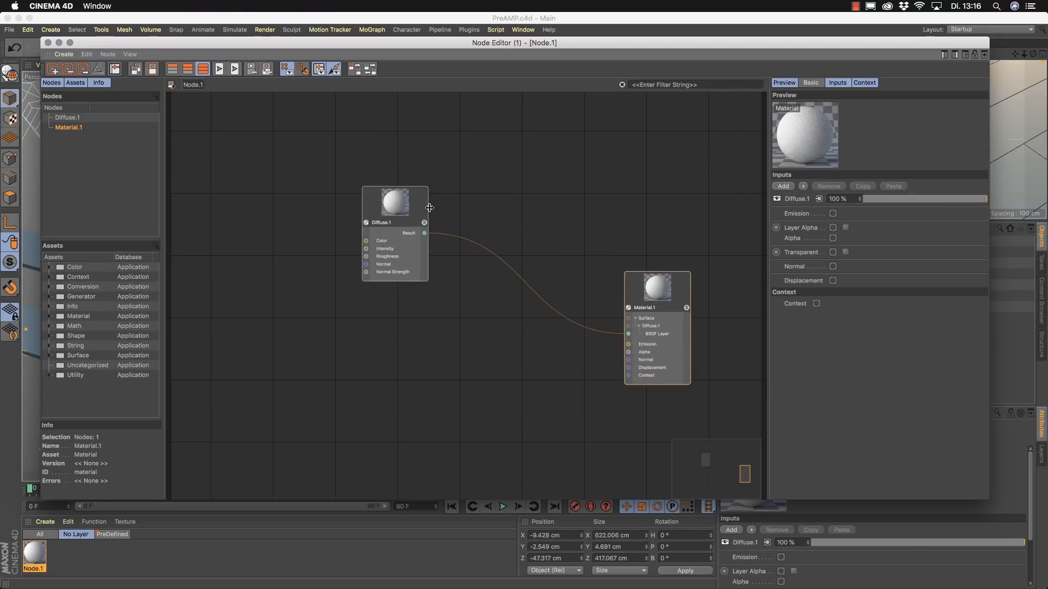
drag(428, 206, 460, 194)
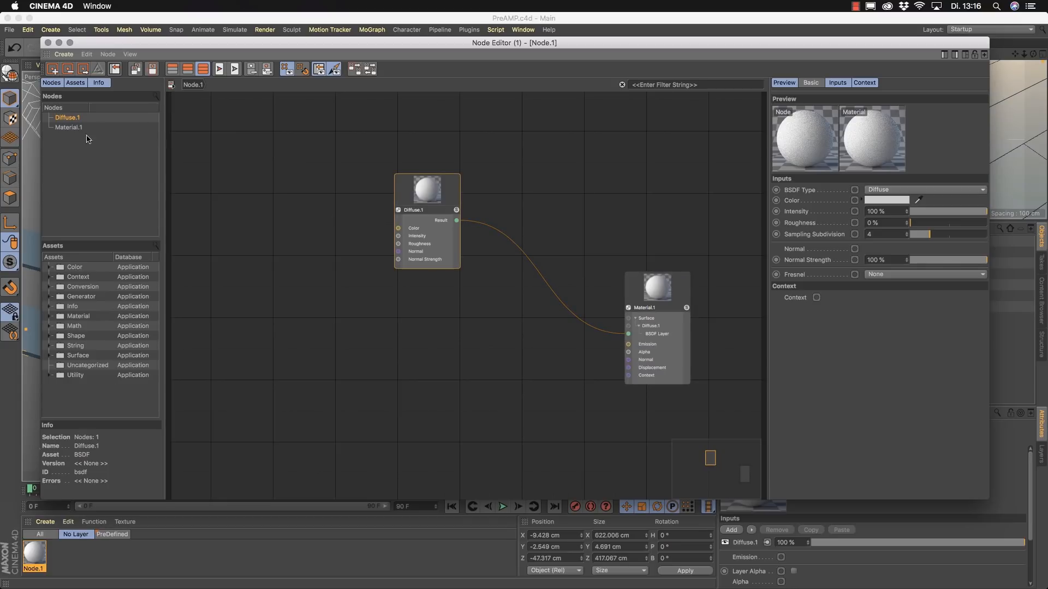
Select Diffuse.1 and Material.1 alternately to compare how each node is highlighted in the graph and which attributes it offers.
click(69, 126)
click(69, 118)
click(69, 127)
click(69, 118)
click(70, 126)
click(70, 118)
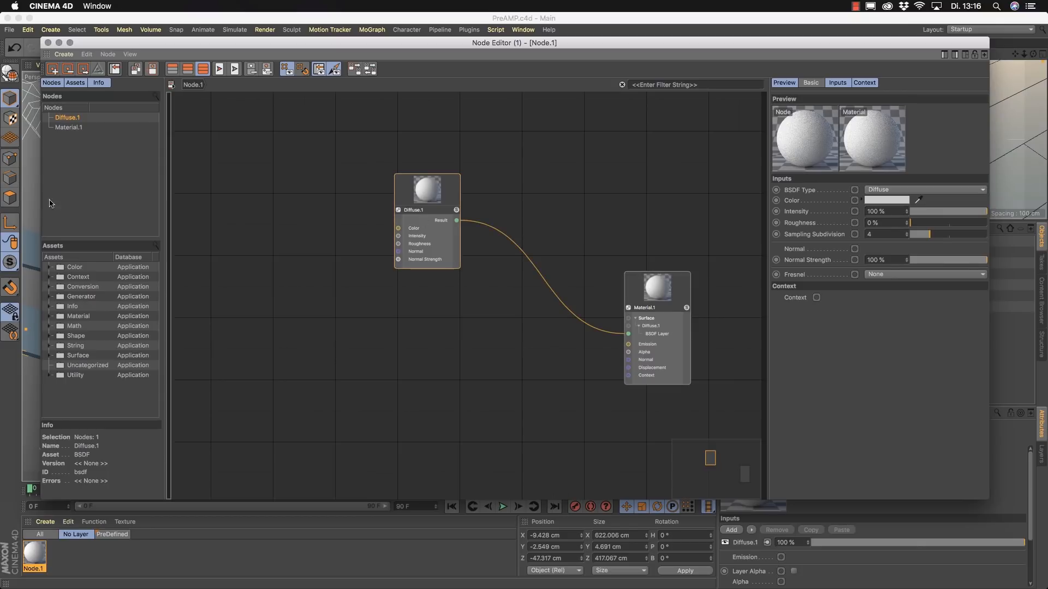
middle_drag(697, 301, 637, 265)
click(592, 252)
click(386, 177)
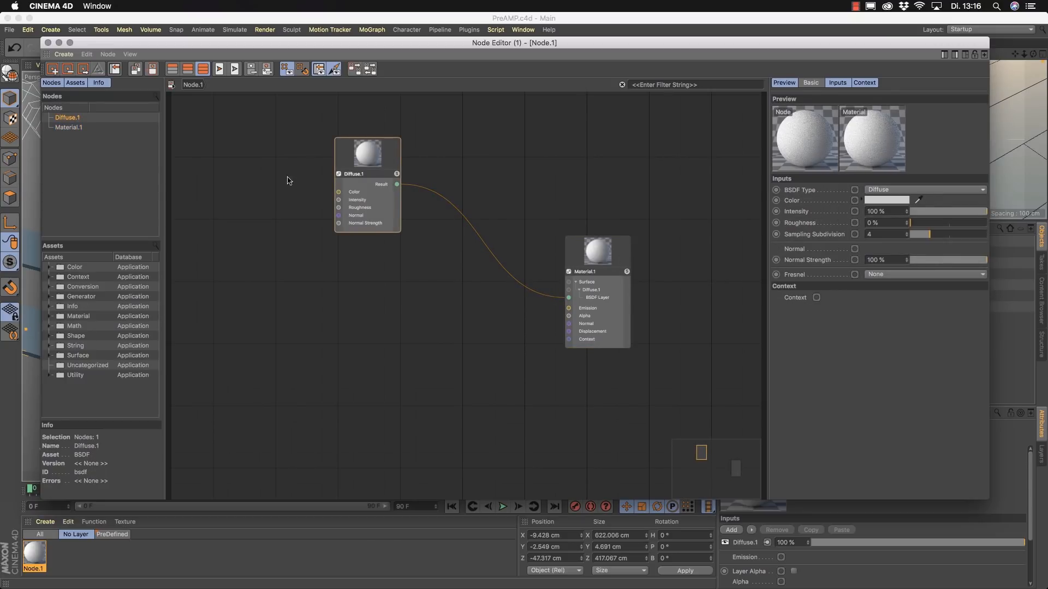
click(59, 130)
click(71, 119)
click(65, 129)
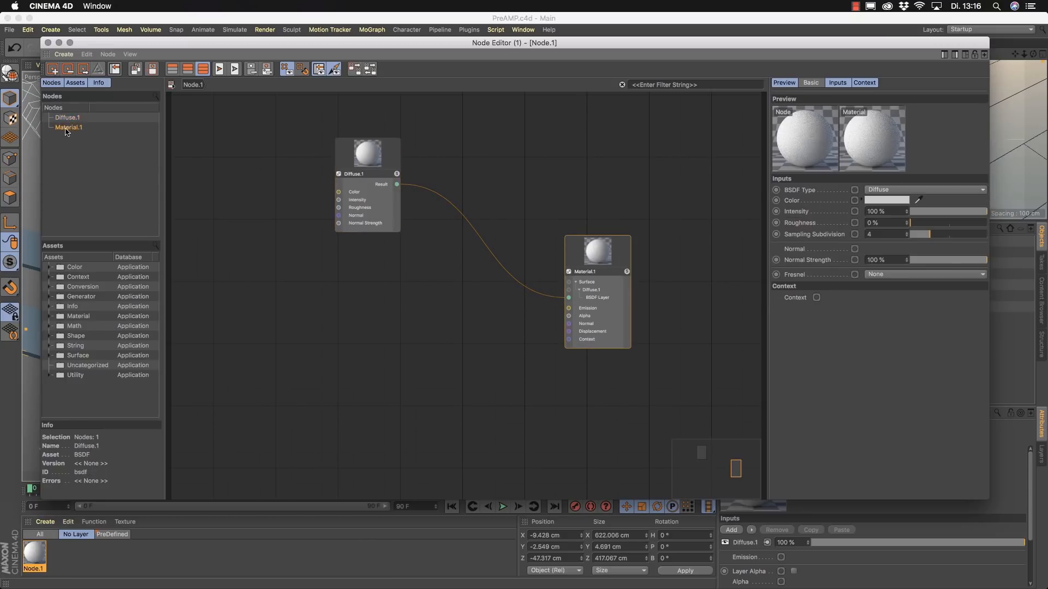
click(72, 118)
click(69, 127)
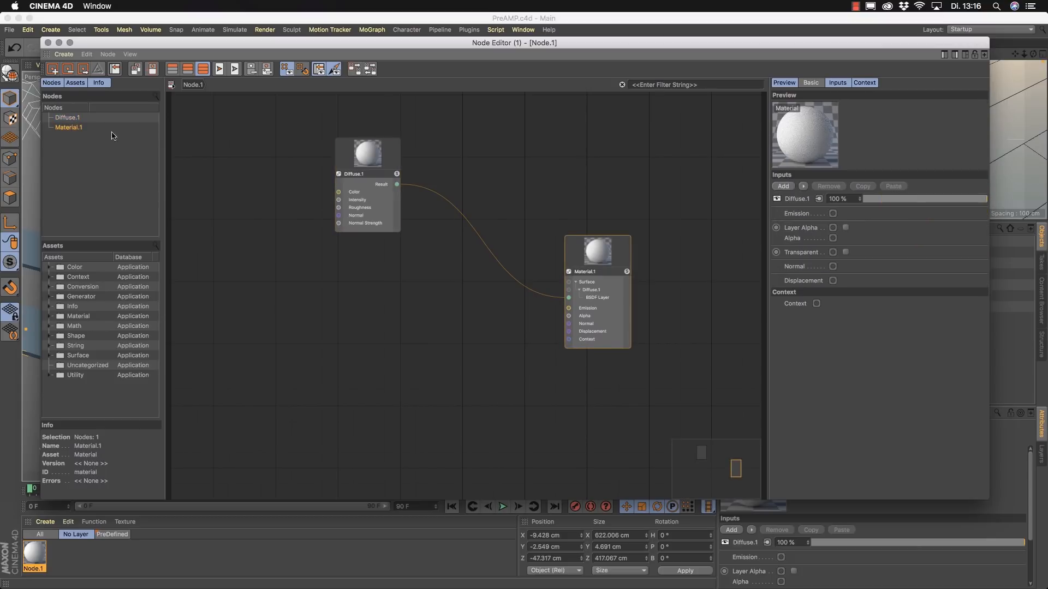
click(67, 118)
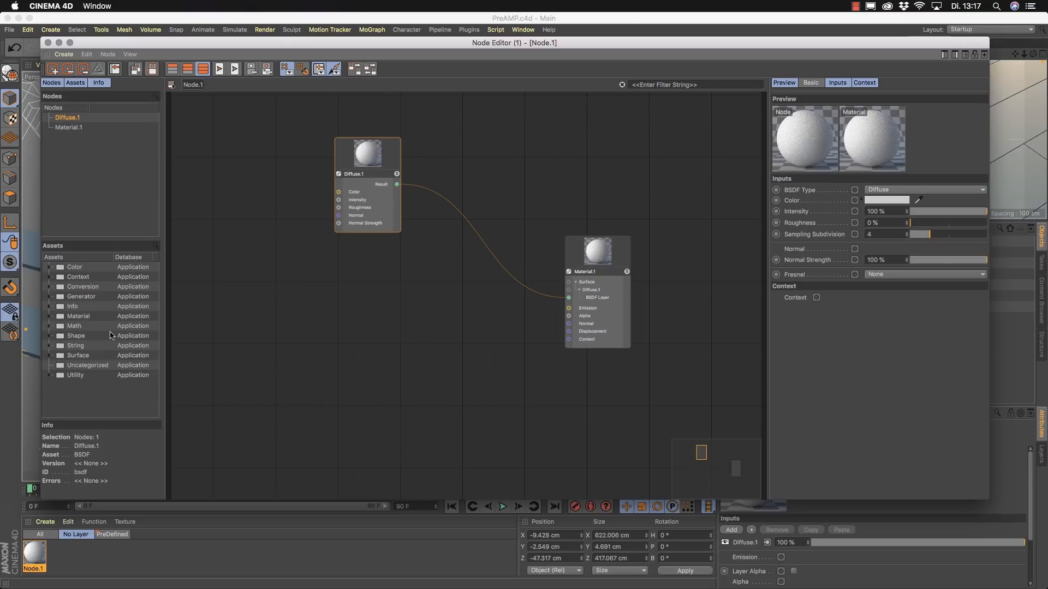
Rename the Diffuse.1 node to Diffuse and look into the Color and Context asset categories.
double_click(354, 174)
key(Return)
click(50, 267)
click(49, 267)
click(49, 277)
click(49, 277)
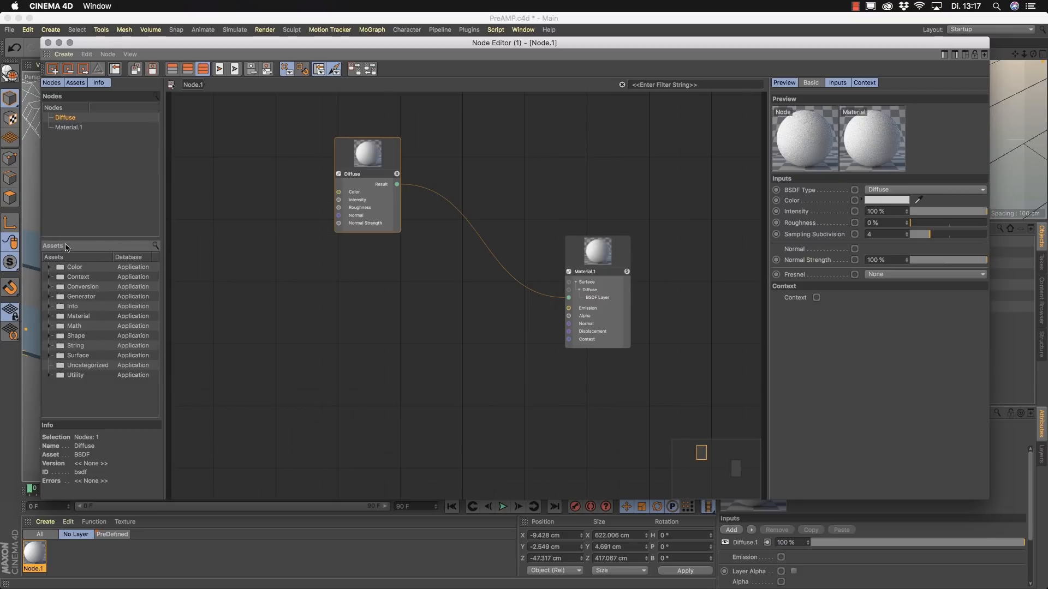
Filter the node assets for "gradien" and try out a Gradient node in the graph, removing both the node and the filter.
click(156, 246)
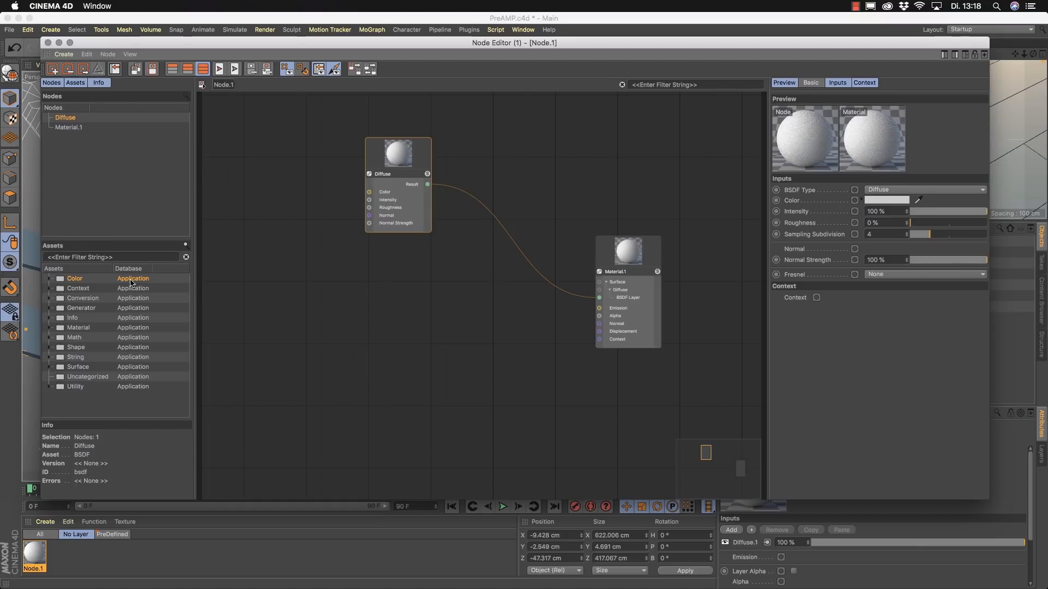
text(gradien)
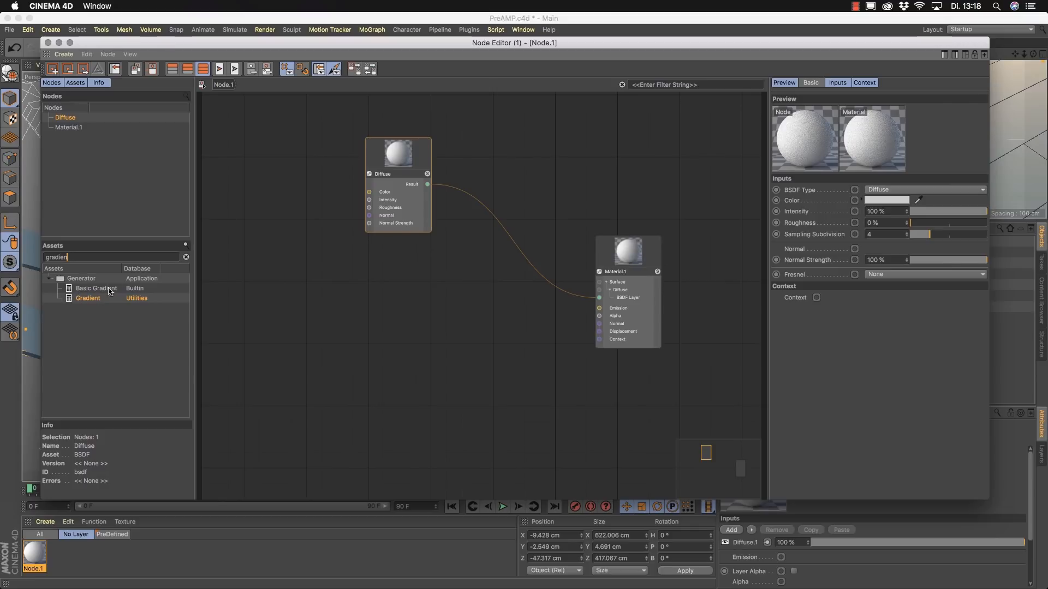
drag(72, 300, 309, 301)
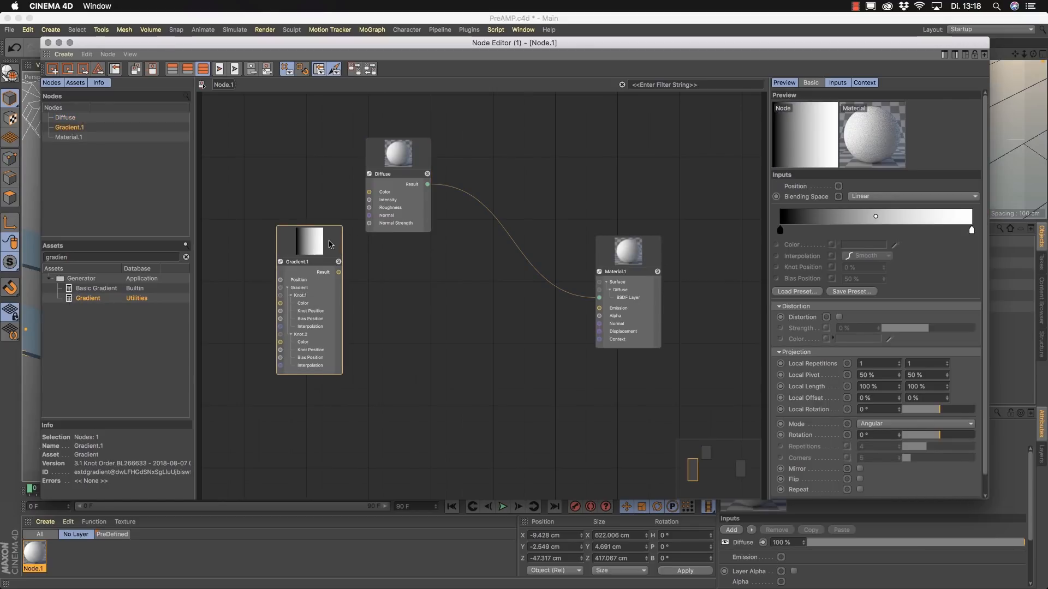
key(Delete)
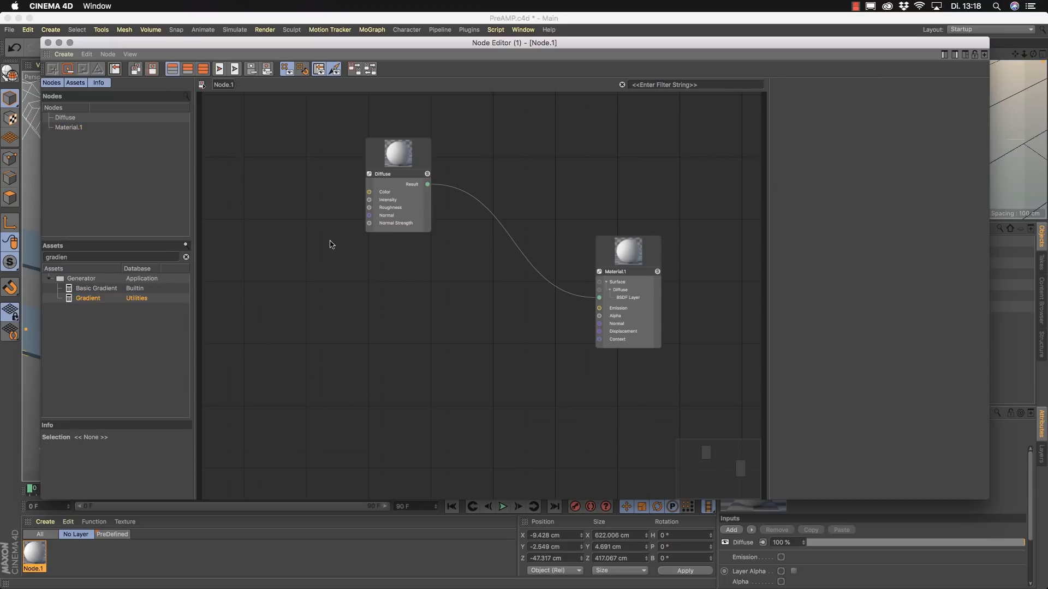
click(186, 257)
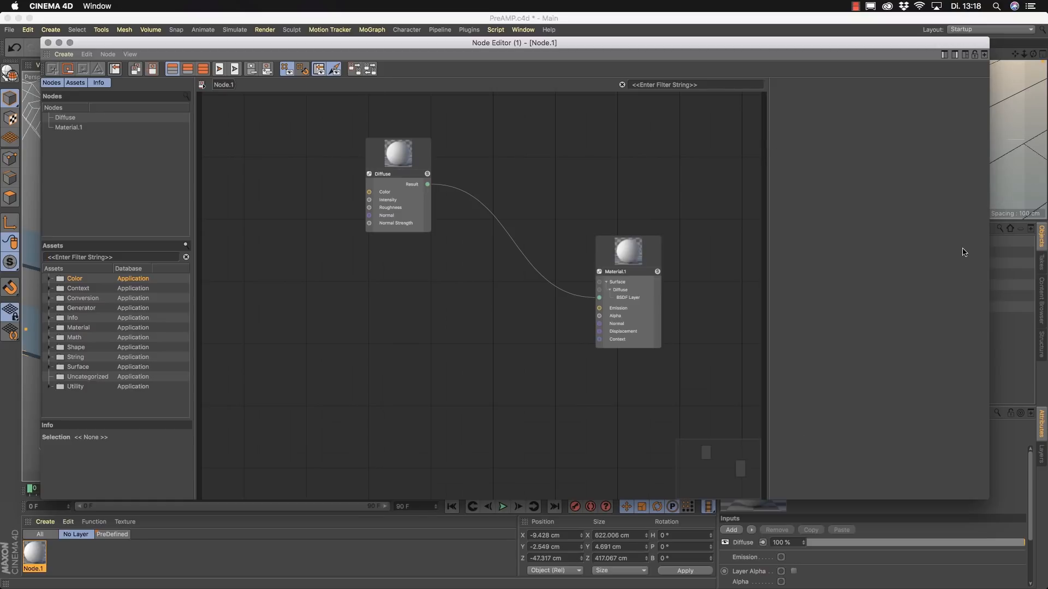
Select the Diffuse node and display its Preview, Basic, Inputs and Context attributes together.
click(409, 162)
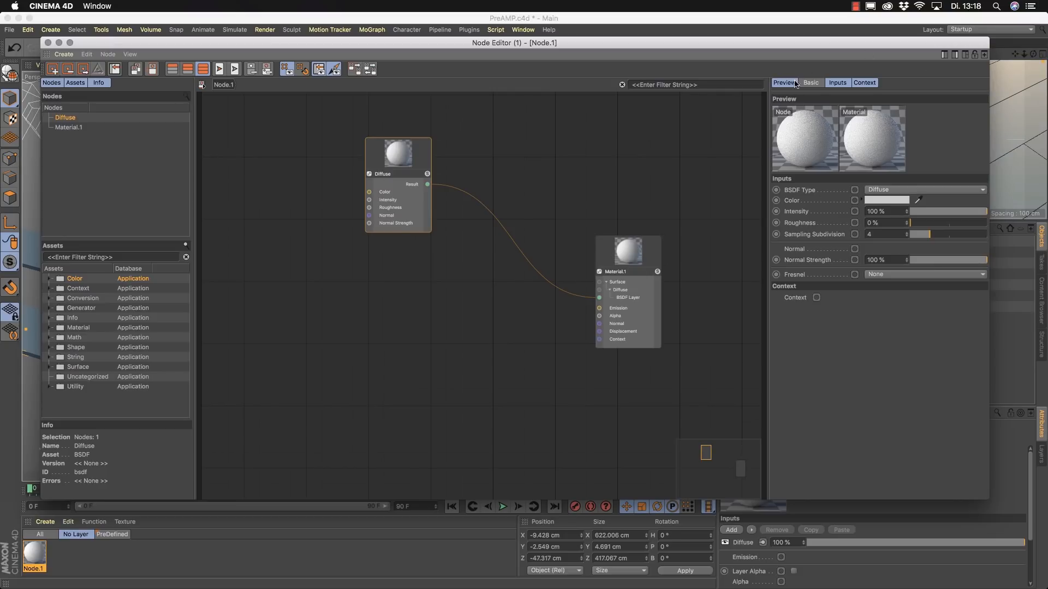
click(819, 83)
click(830, 83)
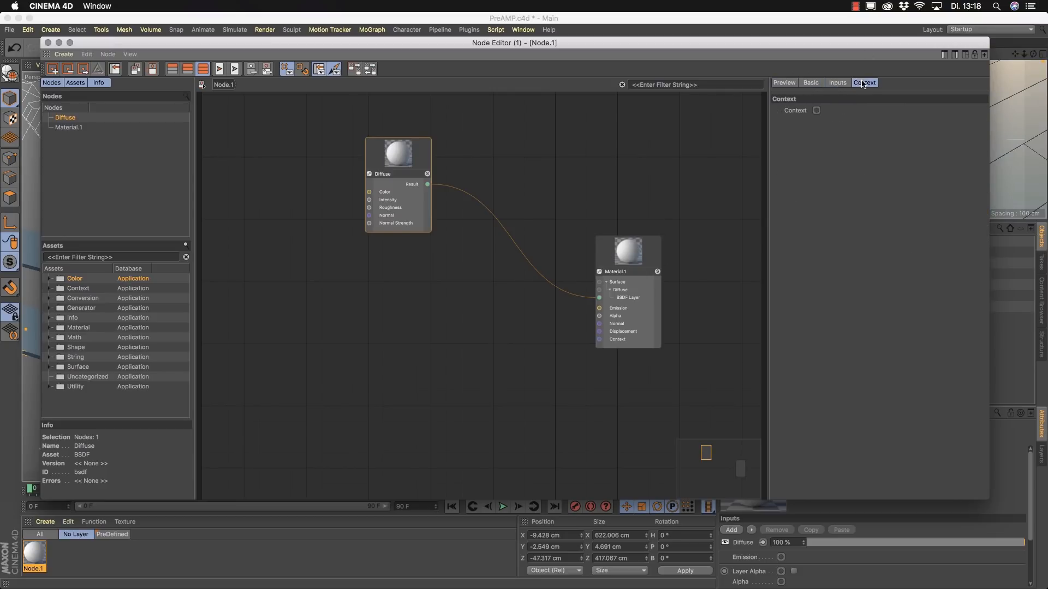
click(810, 83)
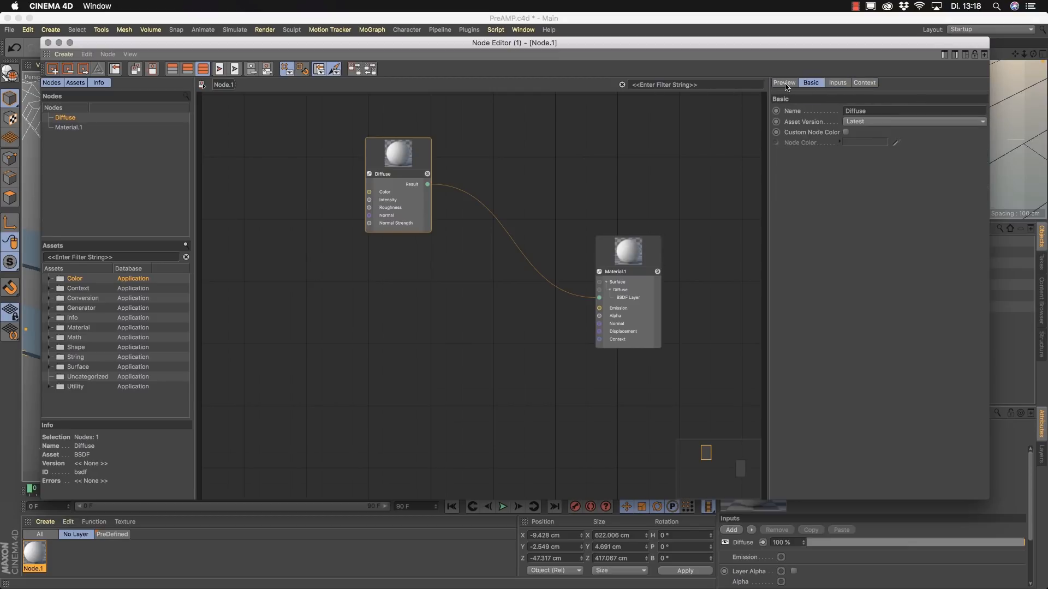
click(784, 83)
shift+click(810, 82)
shift+click(837, 82)
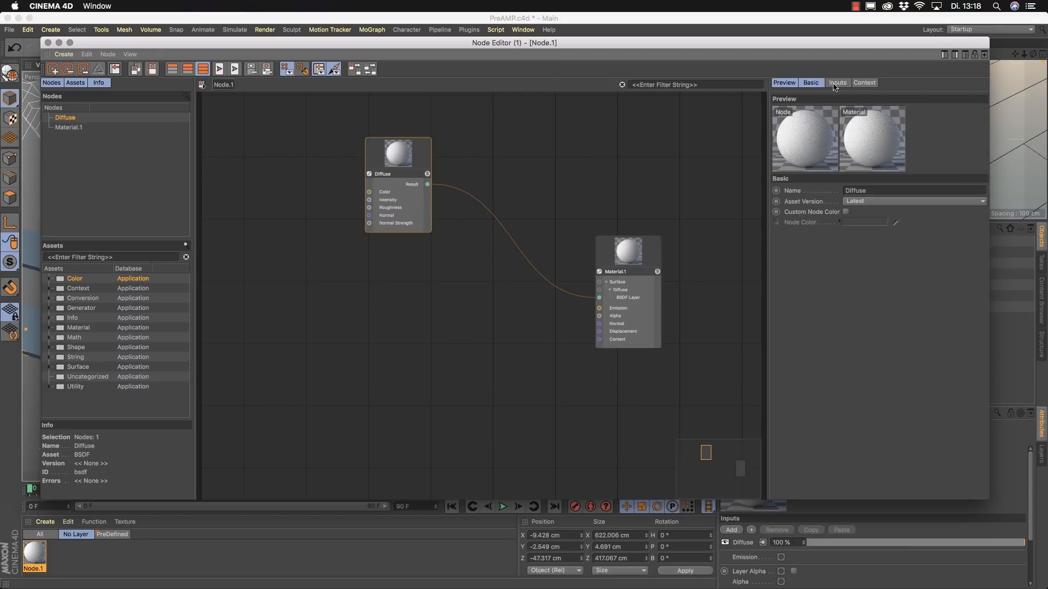
shift+click(864, 83)
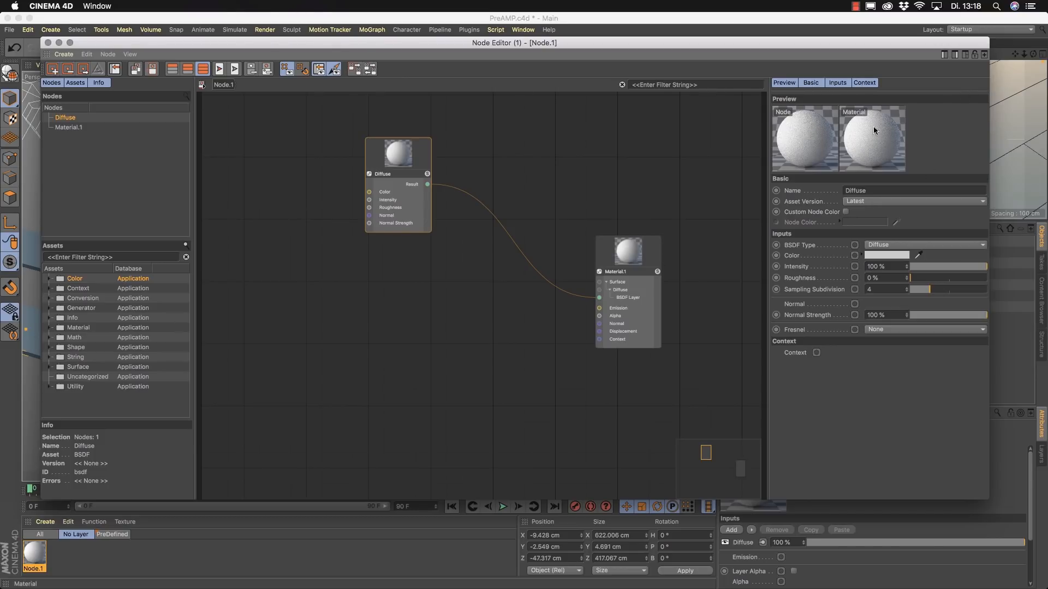
right_click(809, 130)
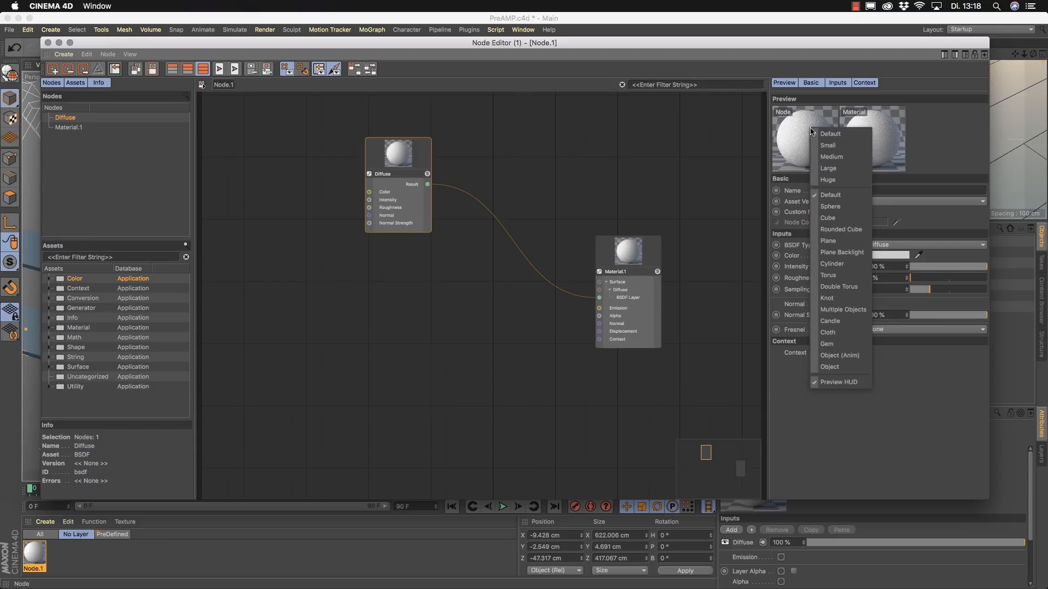
click(953, 148)
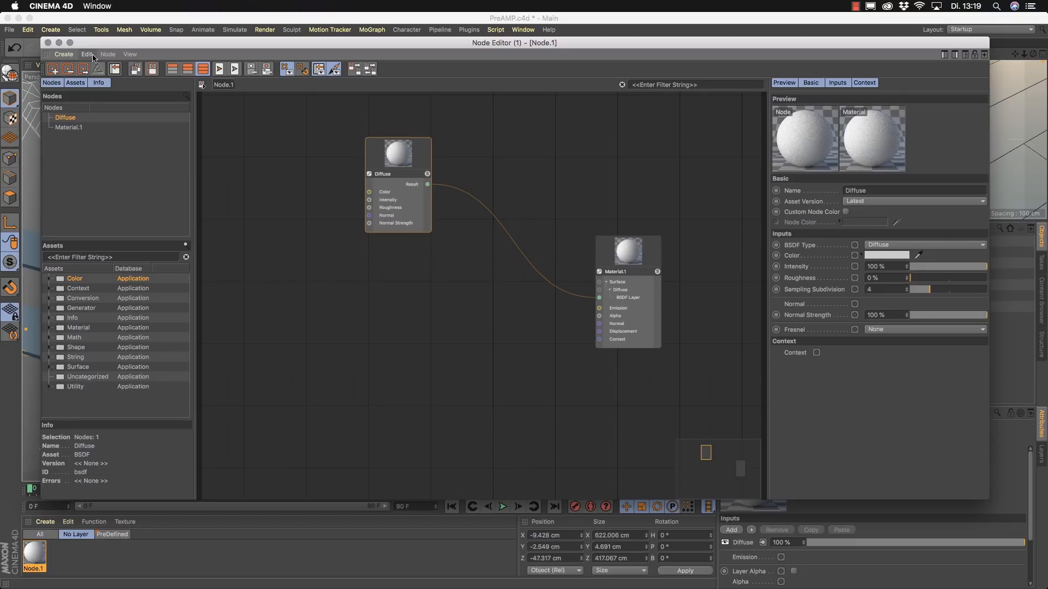
click(62, 55)
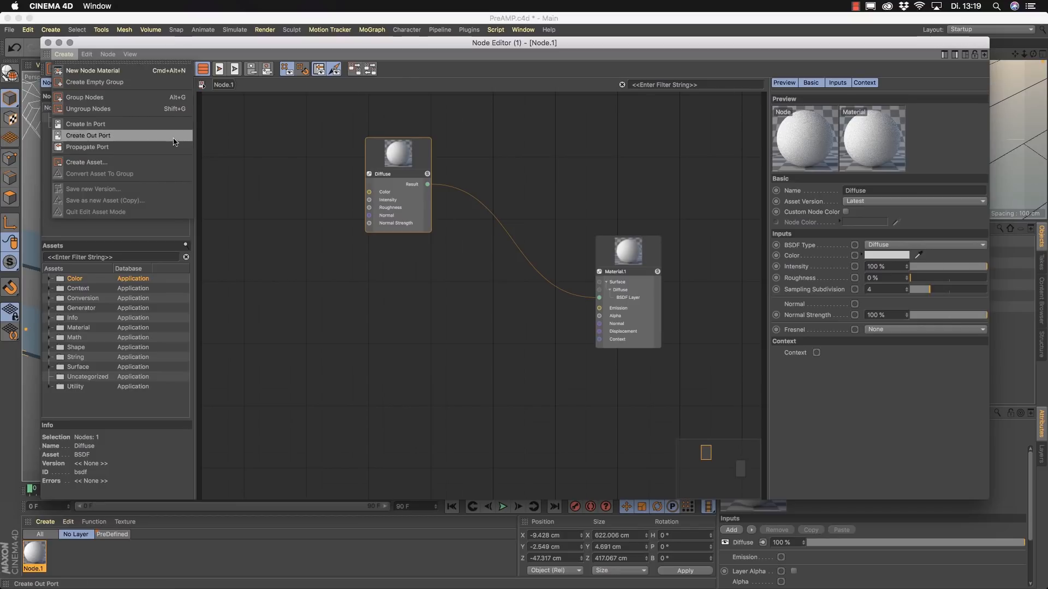
click(415, 60)
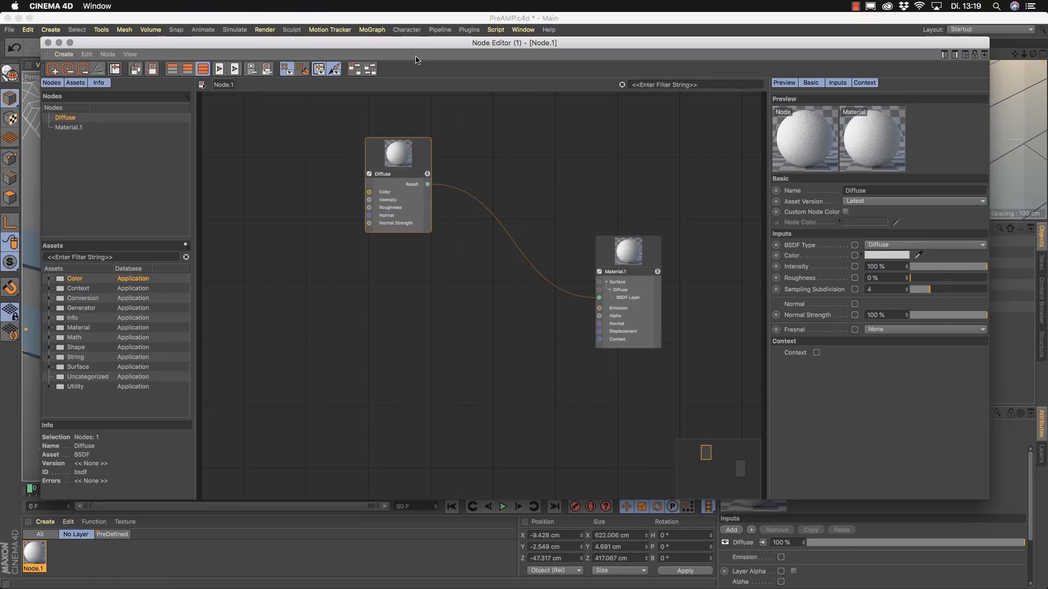
click(86, 54)
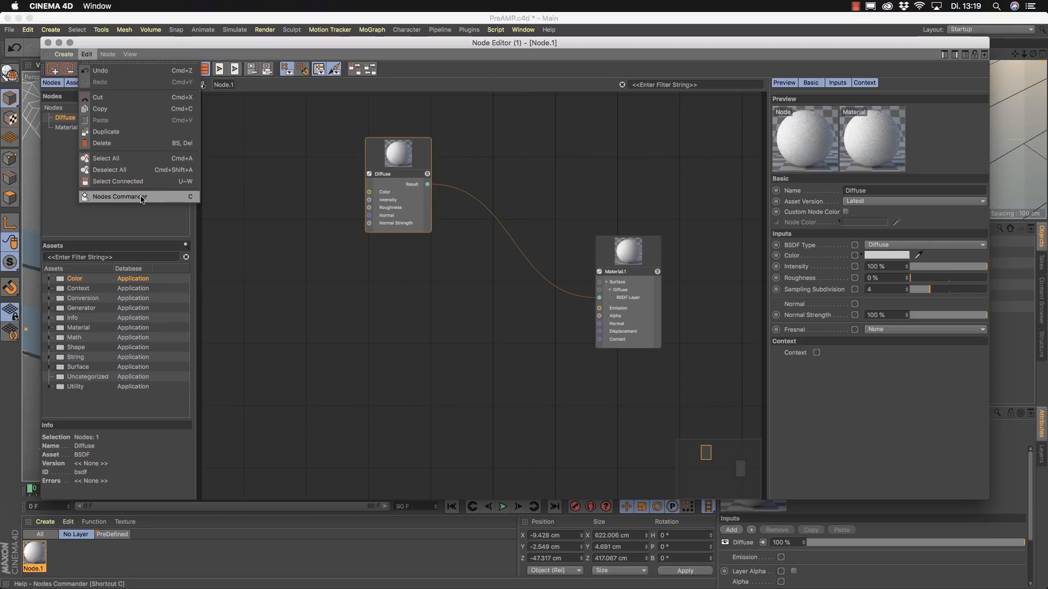
click(265, 257)
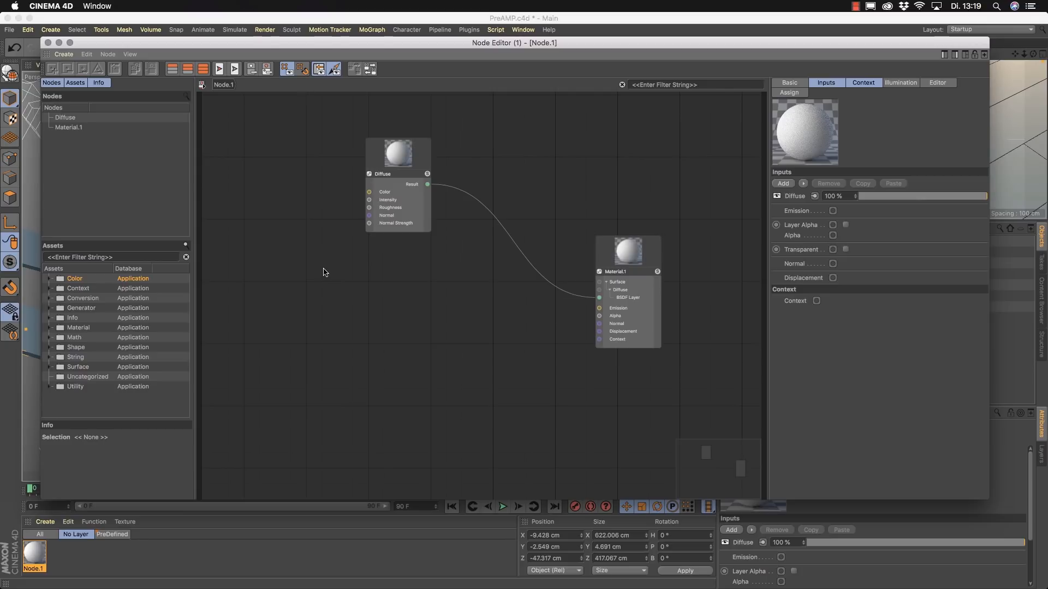
Try a Commander search for "knif" over the main viewport, then dismiss it and bring the Node Editor back into place.
drag(339, 43, 748, 314)
click(592, 152)
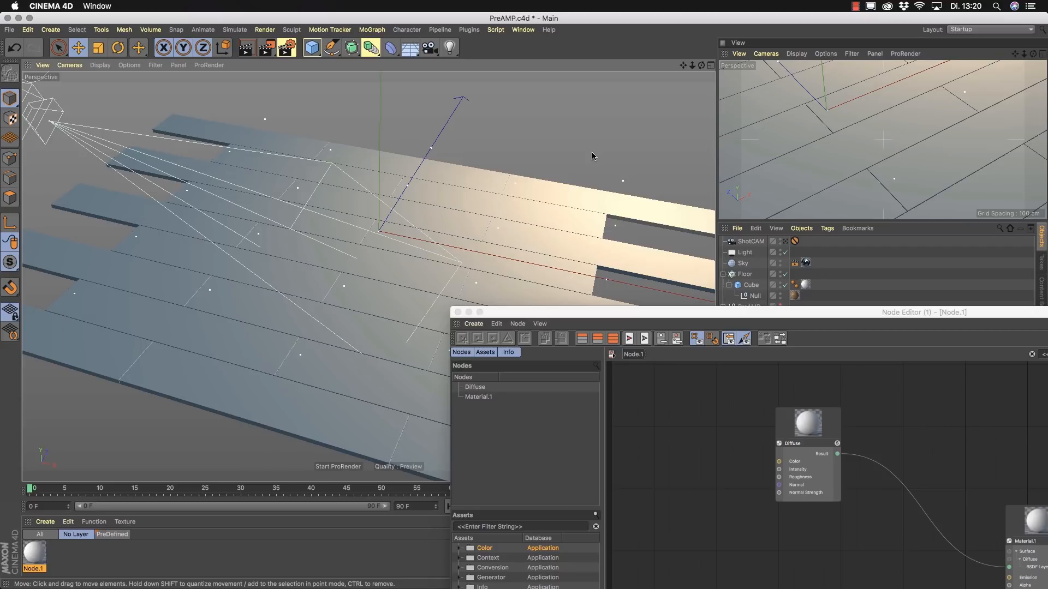
key(shift+c)
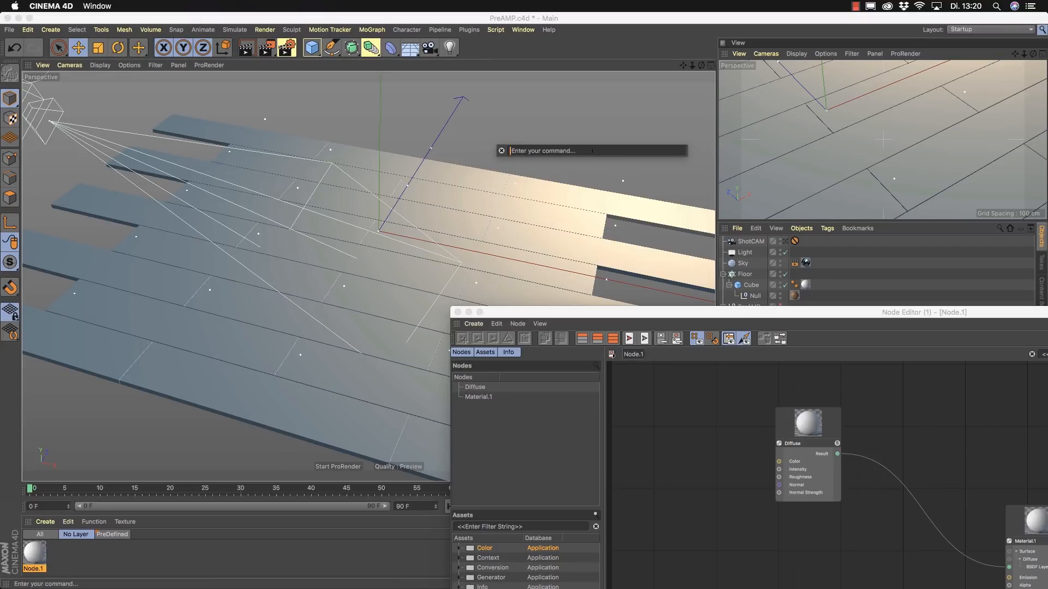
text(knif)
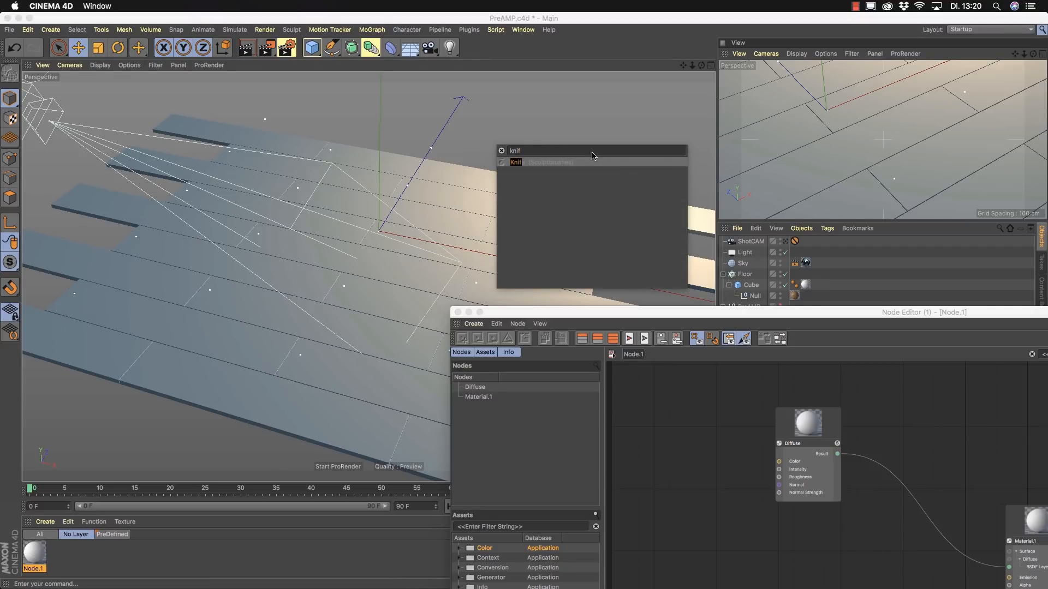
key(BackSpace)
key(BackSpace)
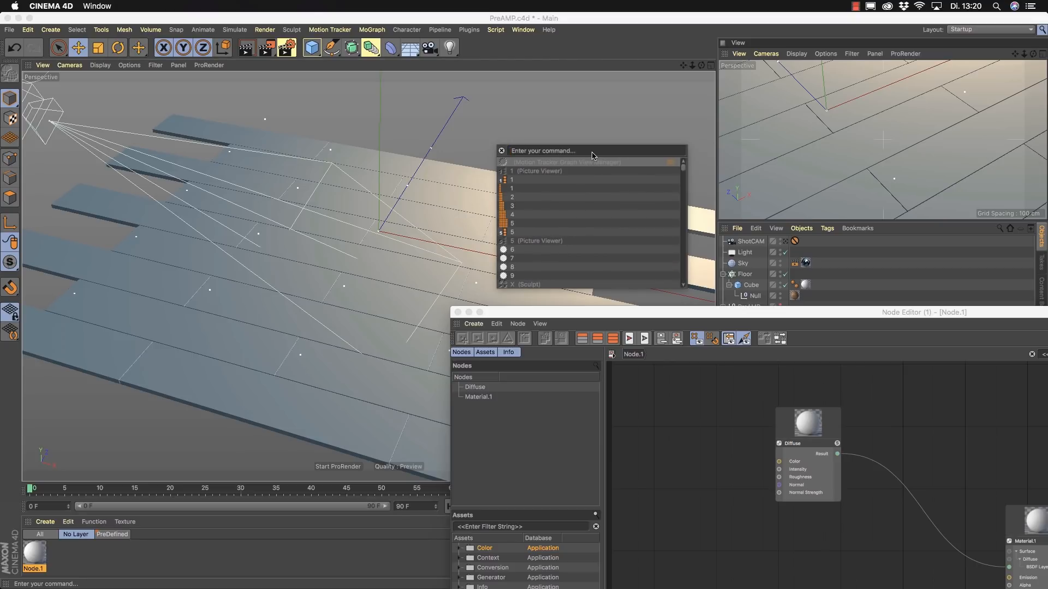
key(Escape)
drag(740, 310, 362, 68)
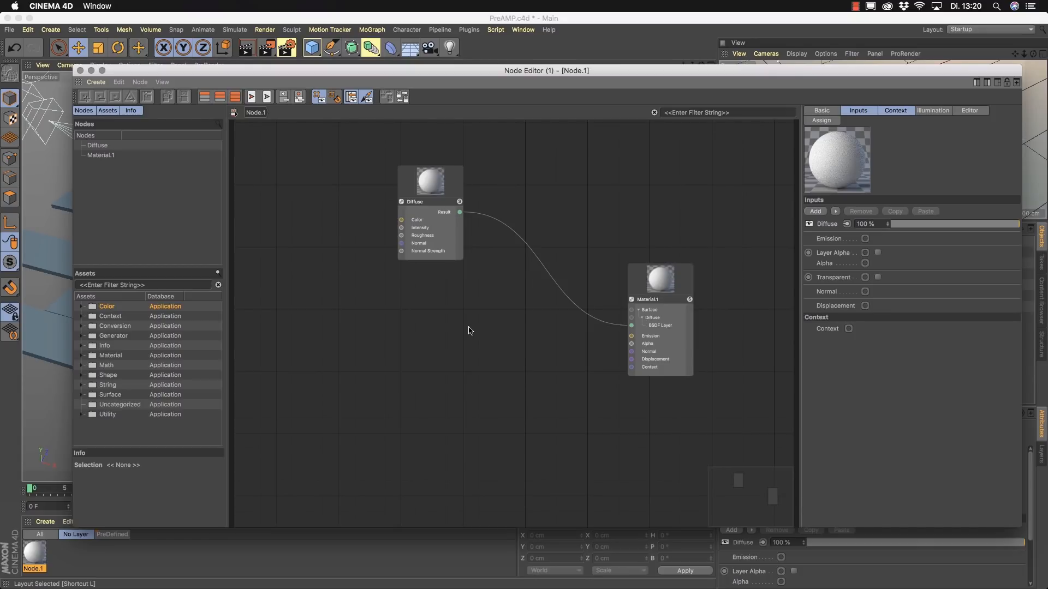
Search the graph's node Commander for "blend" and "multiply", clear the filter and dismiss it without adding a node.
double_click(421, 322)
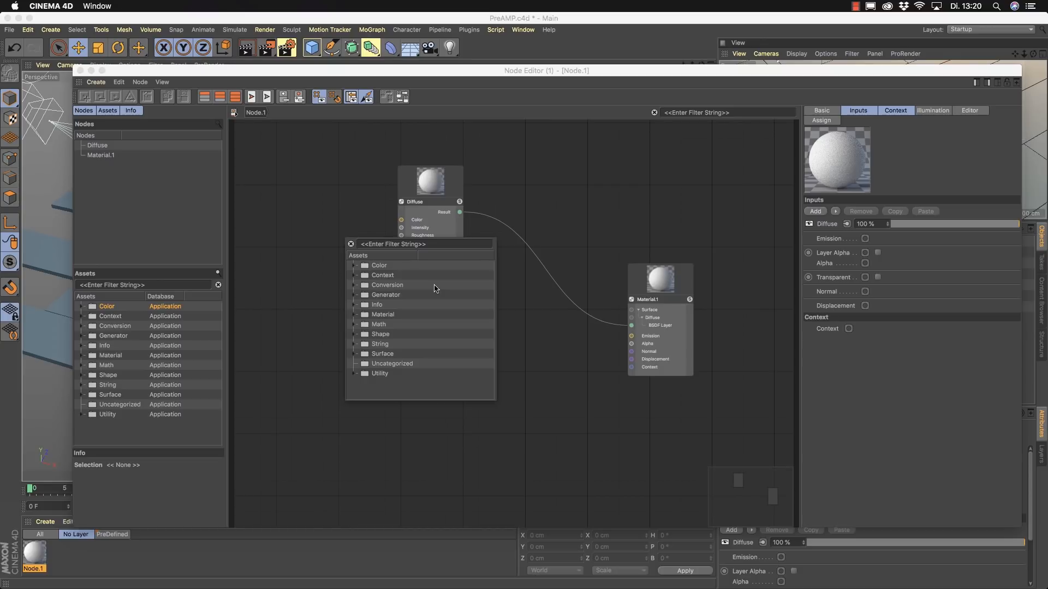
text(blend)
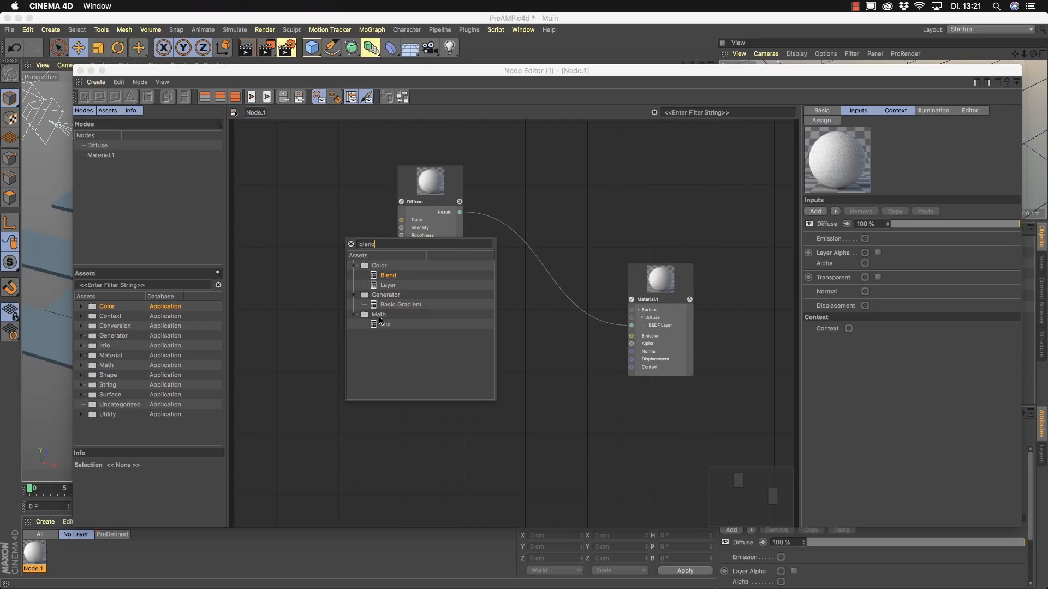
key(BackSpace)
key(BackSpace)
key(BackSpace)
key(BackSpace)
key(BackSpace)
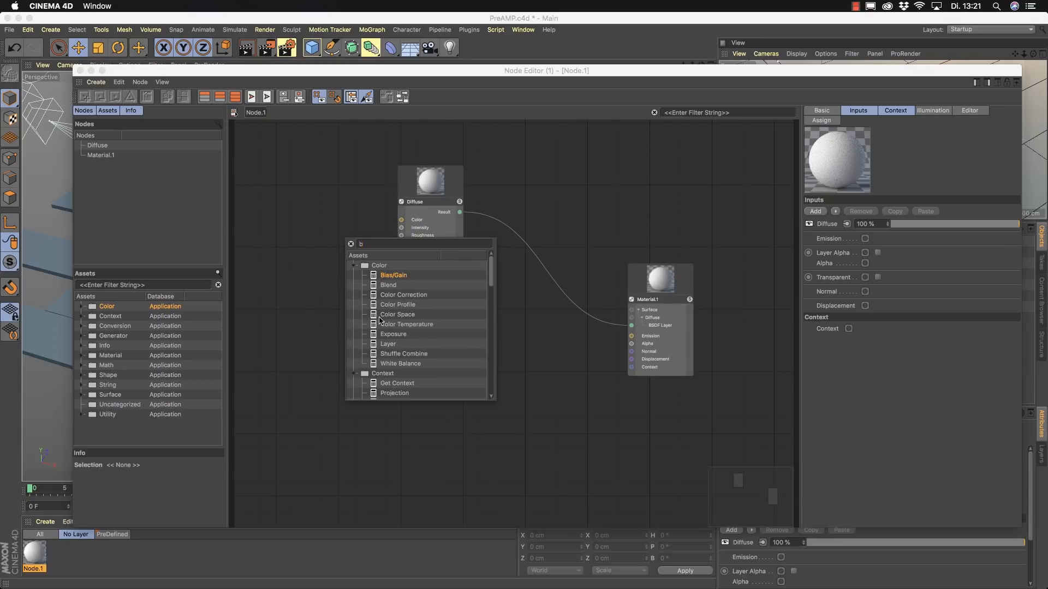
text(multiply)
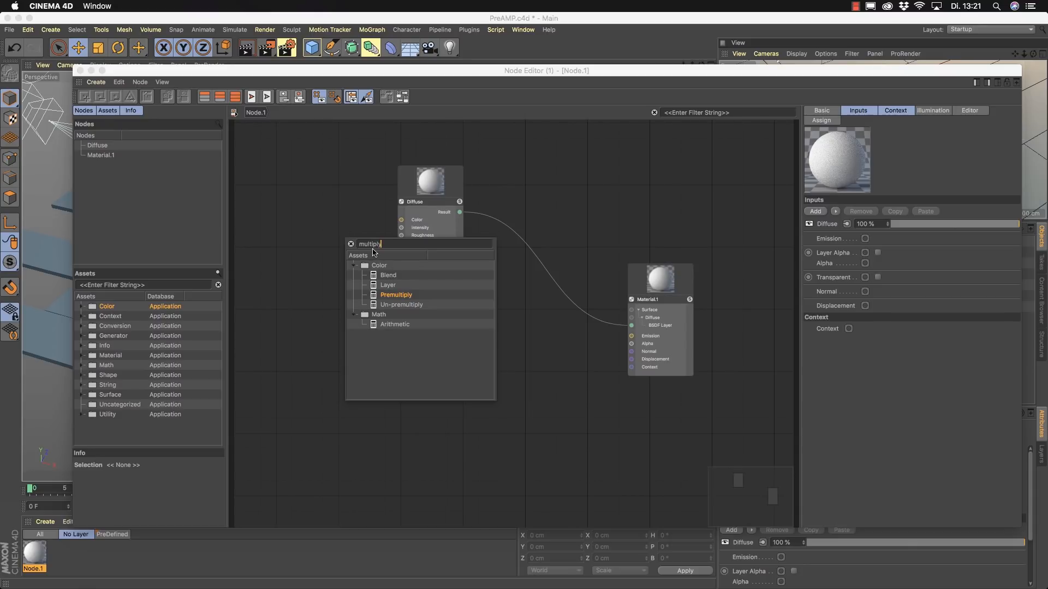
click(351, 244)
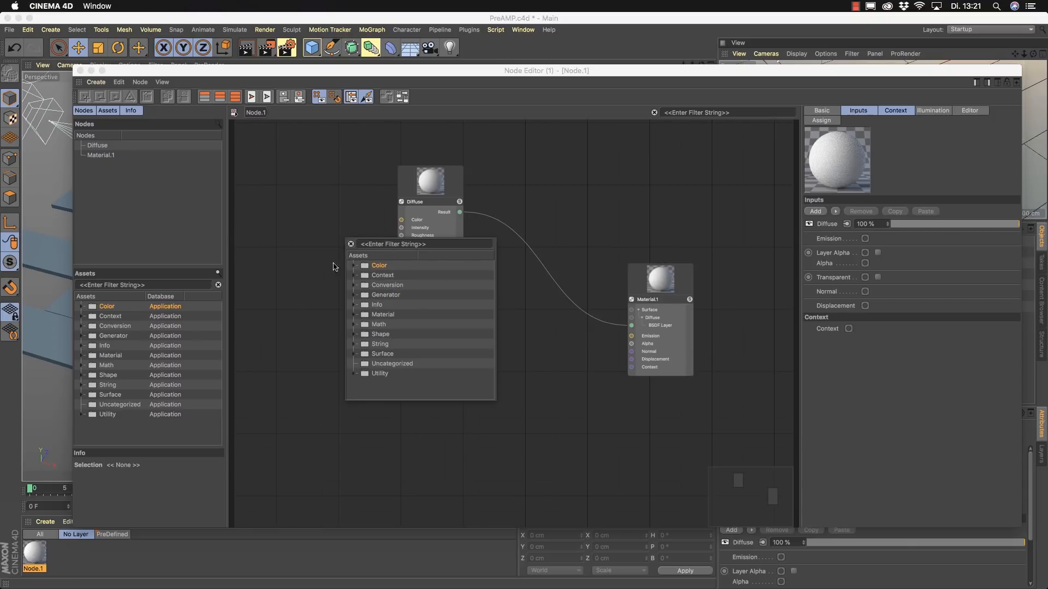
click(316, 278)
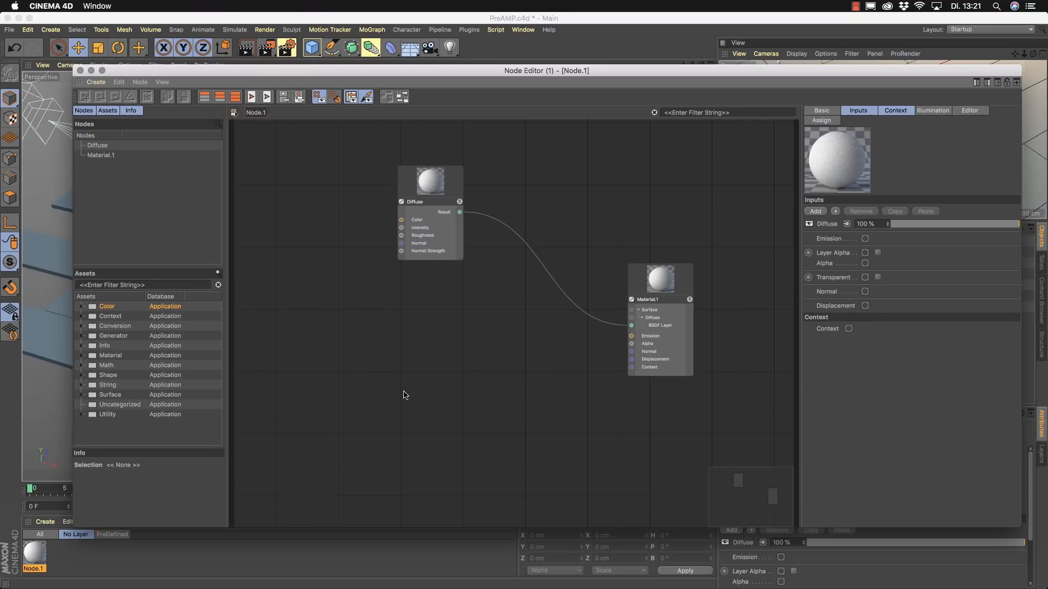
Select the Material.1 node and display only its Preview and Inputs attributes together.
click(671, 288)
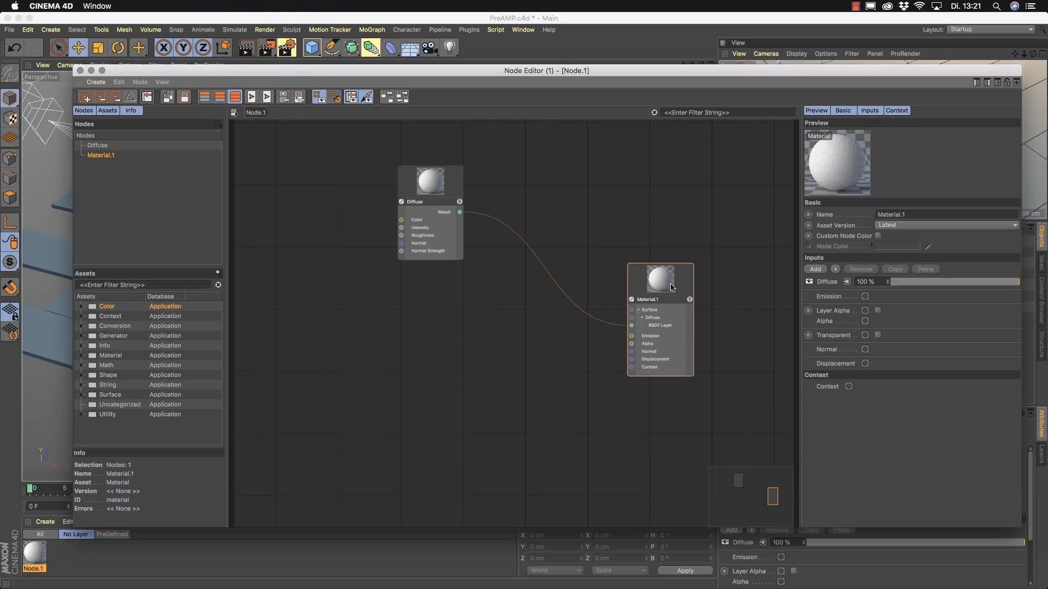
drag(803, 70, 694, 41)
click(627, 191)
click(555, 266)
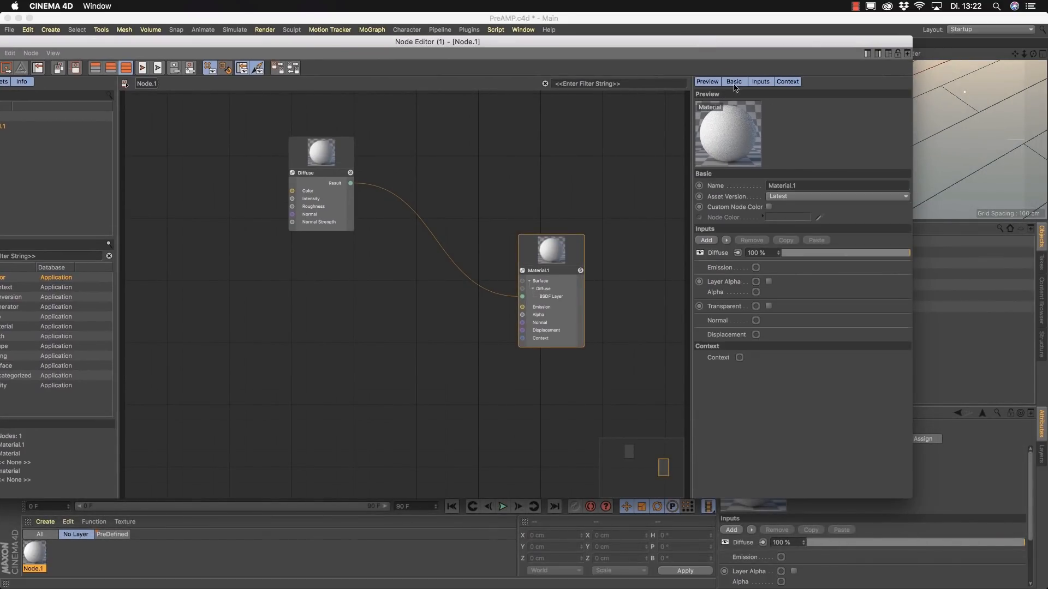
click(760, 82)
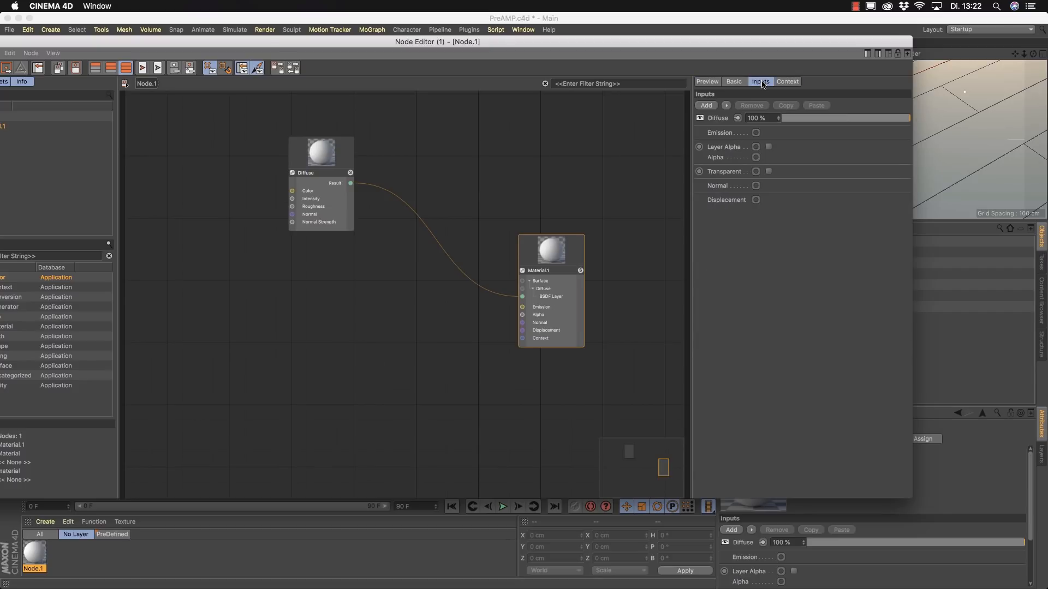
click(714, 82)
shift+click(766, 86)
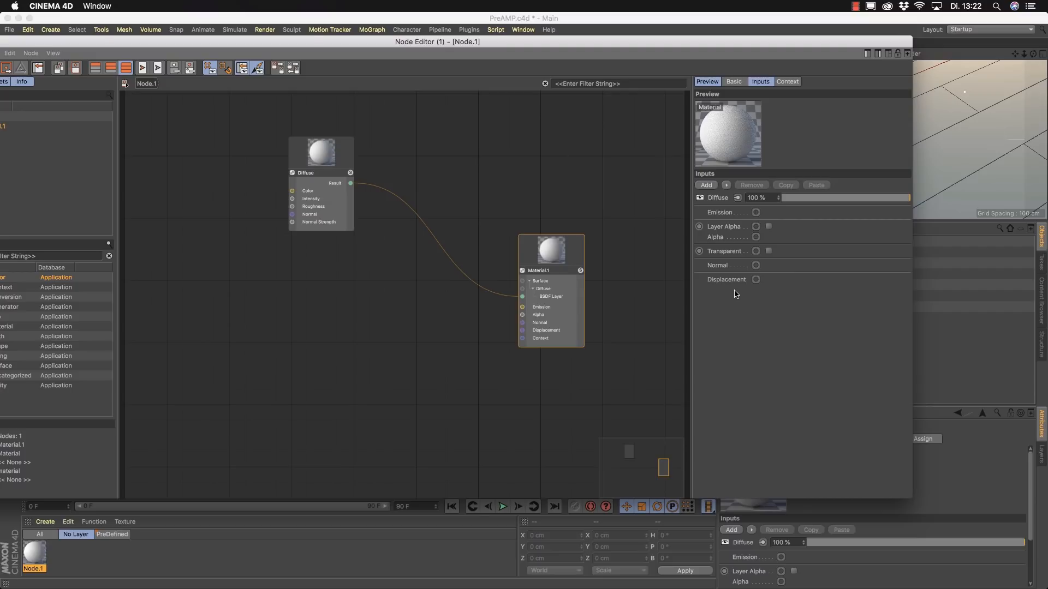
Set the Diffuse layer's color to yellow with hue 38°, saturation 100 % and value 100 %.
click(720, 200)
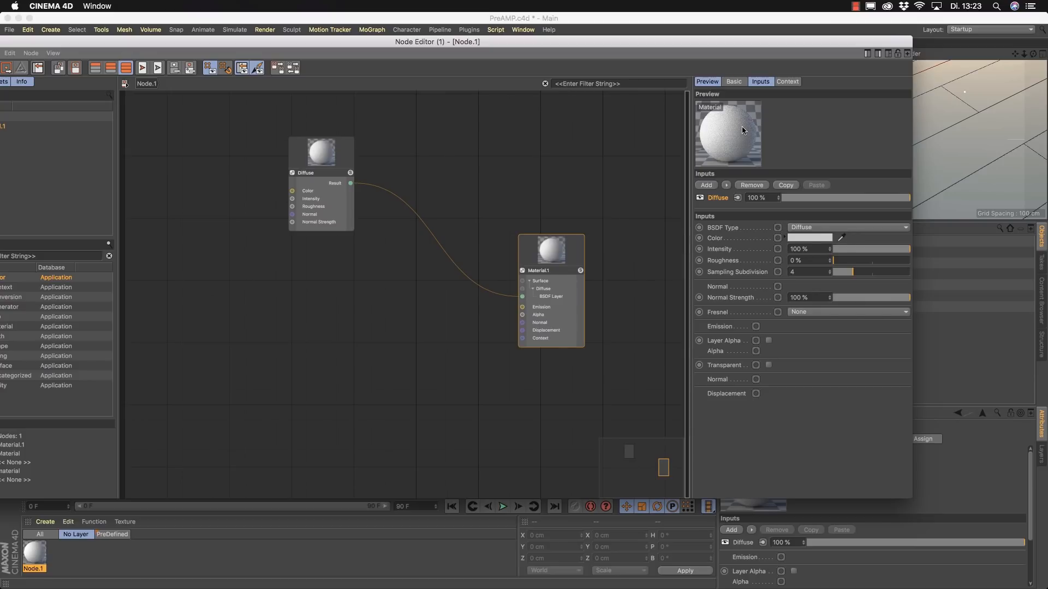
click(785, 238)
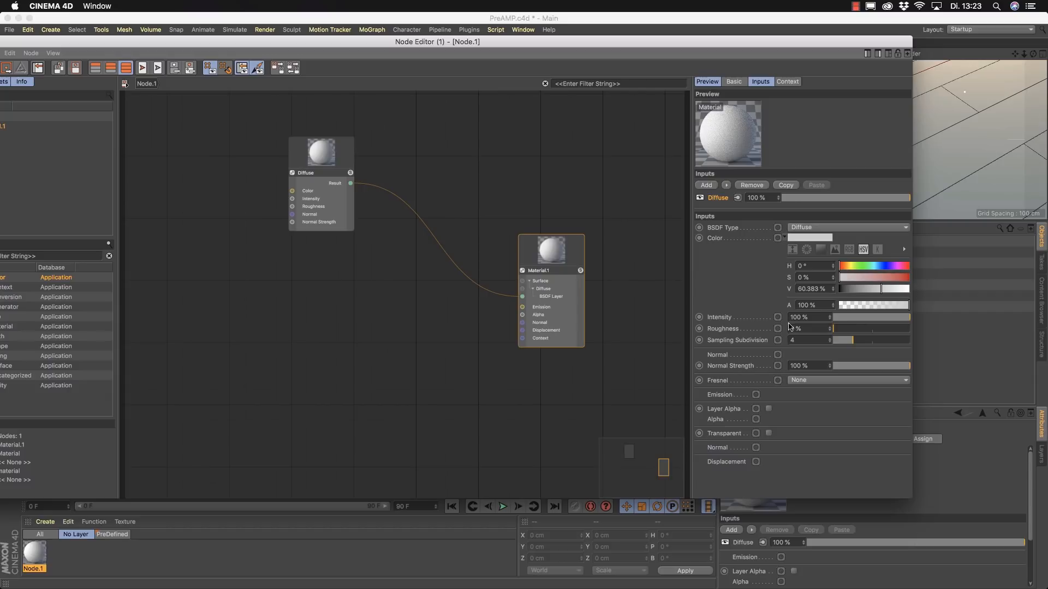
click(855, 267)
drag(854, 271, 886, 289)
drag(905, 291, 912, 292)
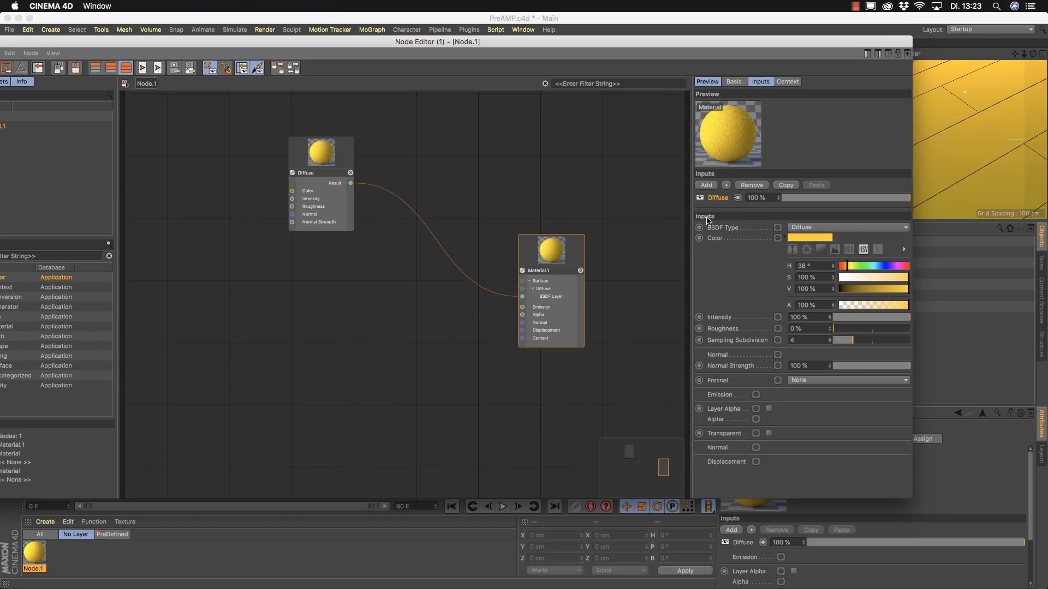
Add an empty BSDF layer to the material's inputs, select it and remove it again.
click(726, 186)
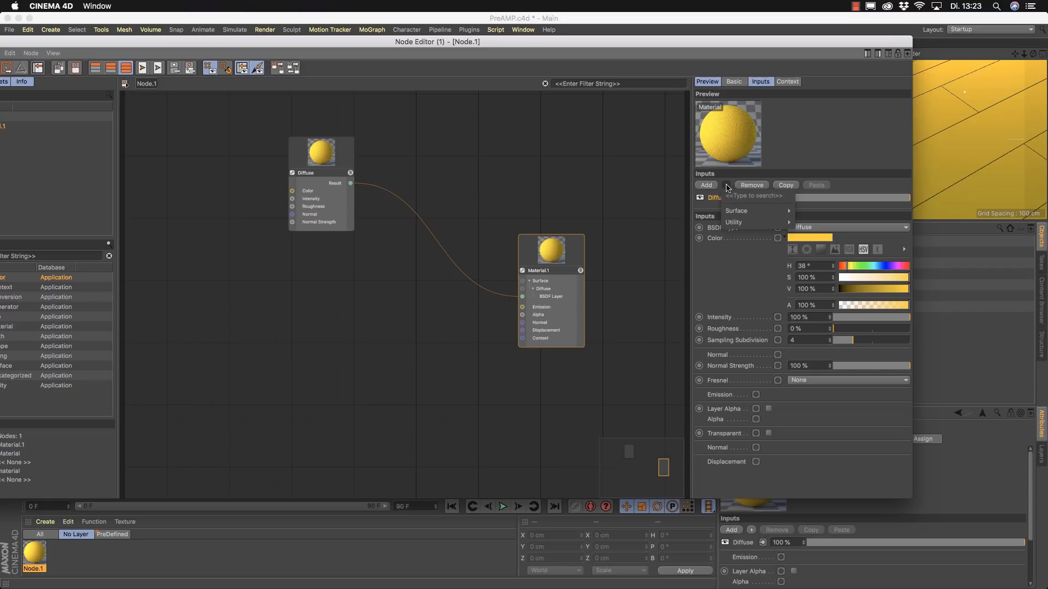
click(726, 185)
click(706, 186)
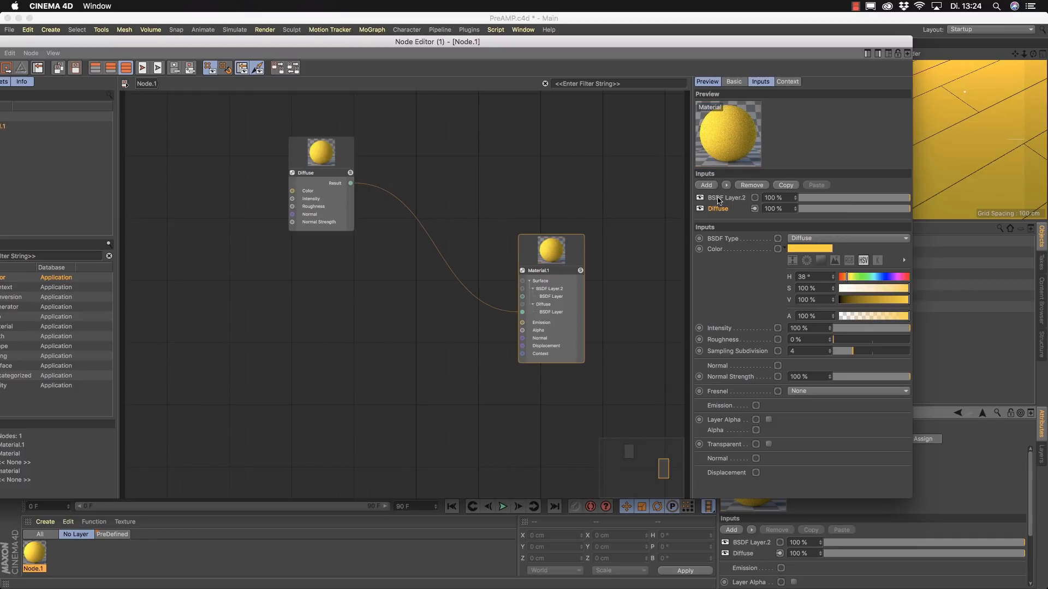
click(728, 200)
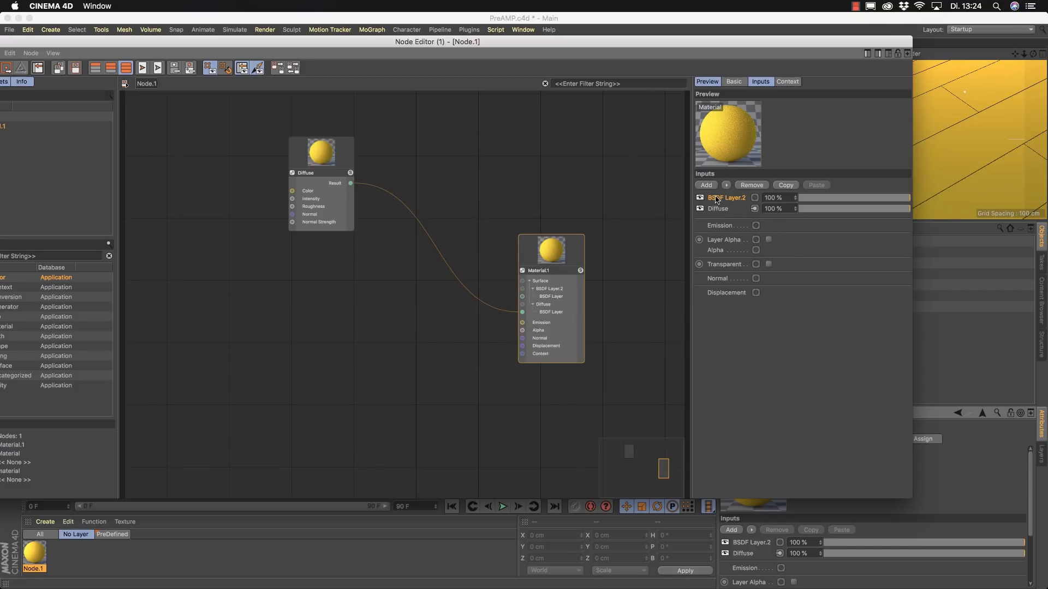
click(752, 186)
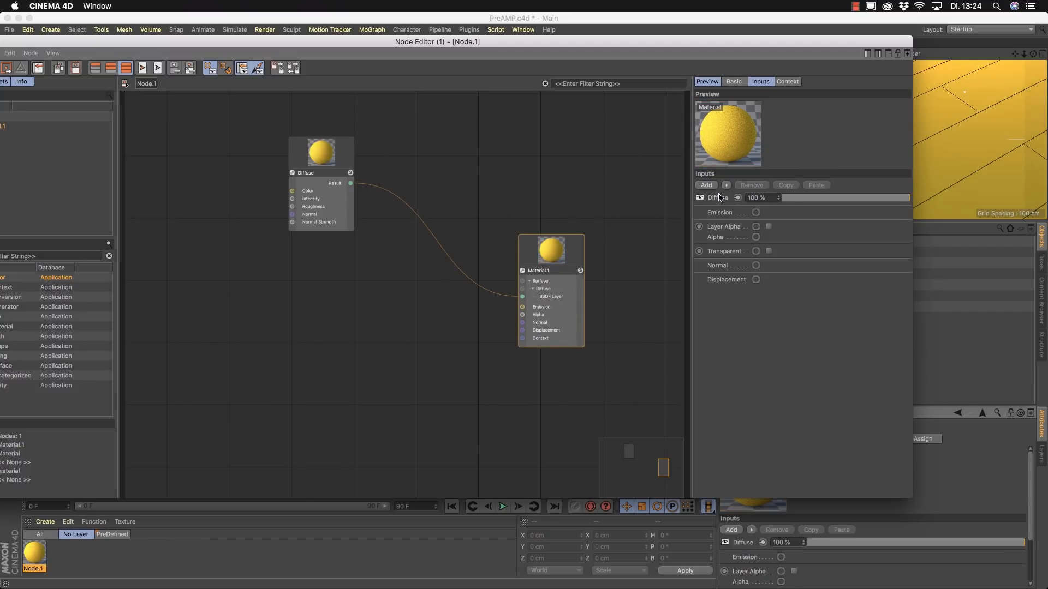
Add a Surface BSDF as a new material layer and arrange its node above the yellow Diffuse node in the graph.
click(727, 186)
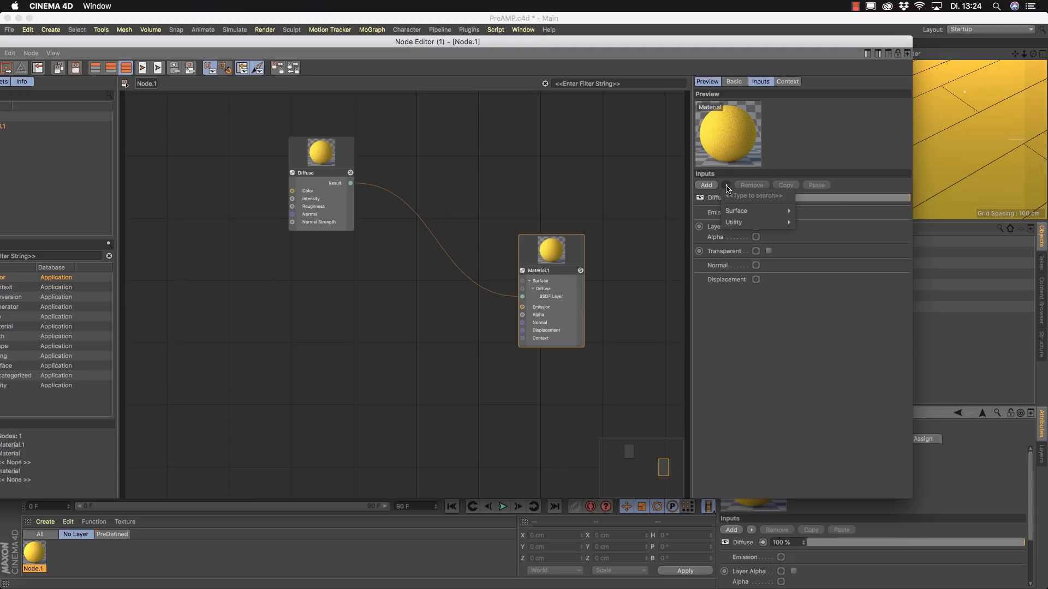
mouse_move(751, 213)
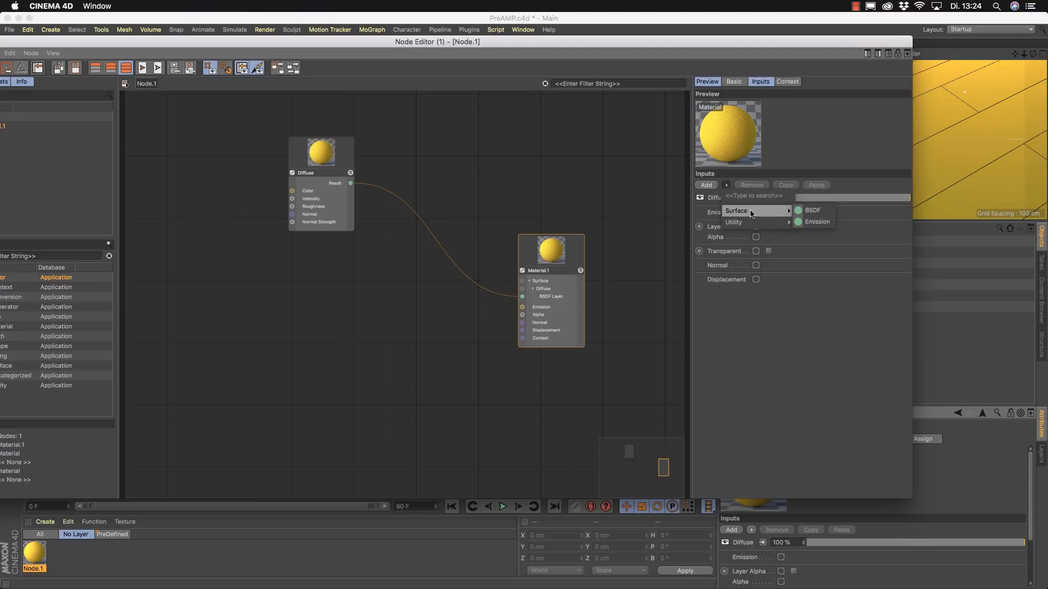
click(813, 211)
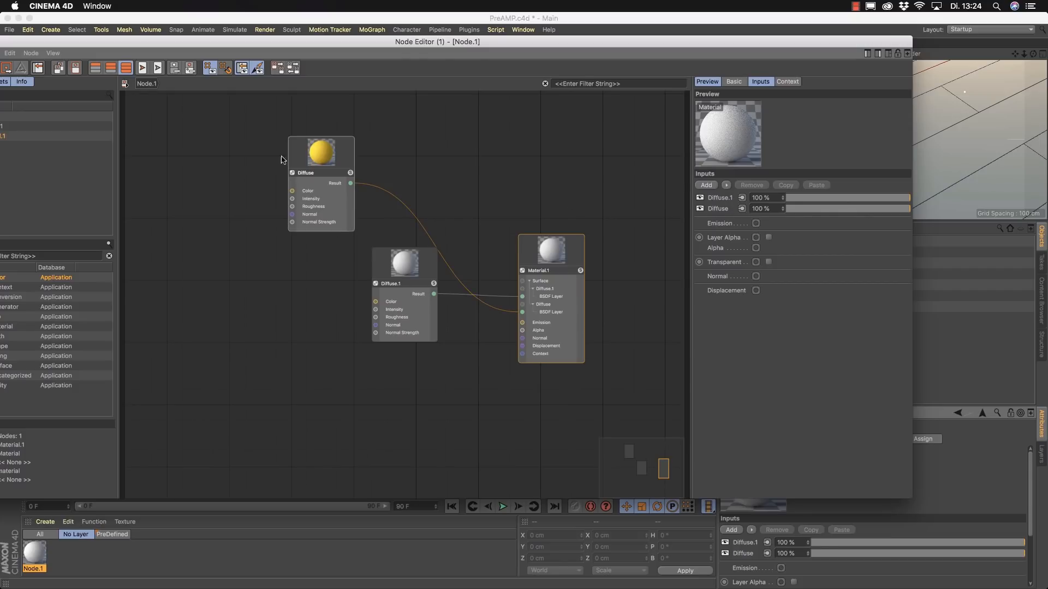
drag(341, 152, 411, 387)
drag(414, 245, 393, 202)
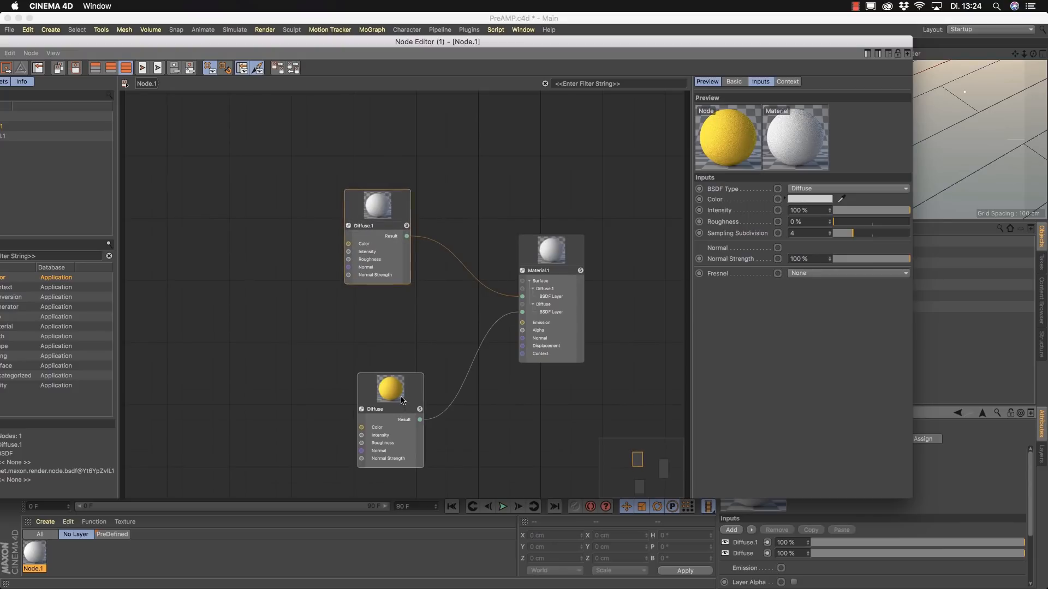
drag(393, 390, 373, 350)
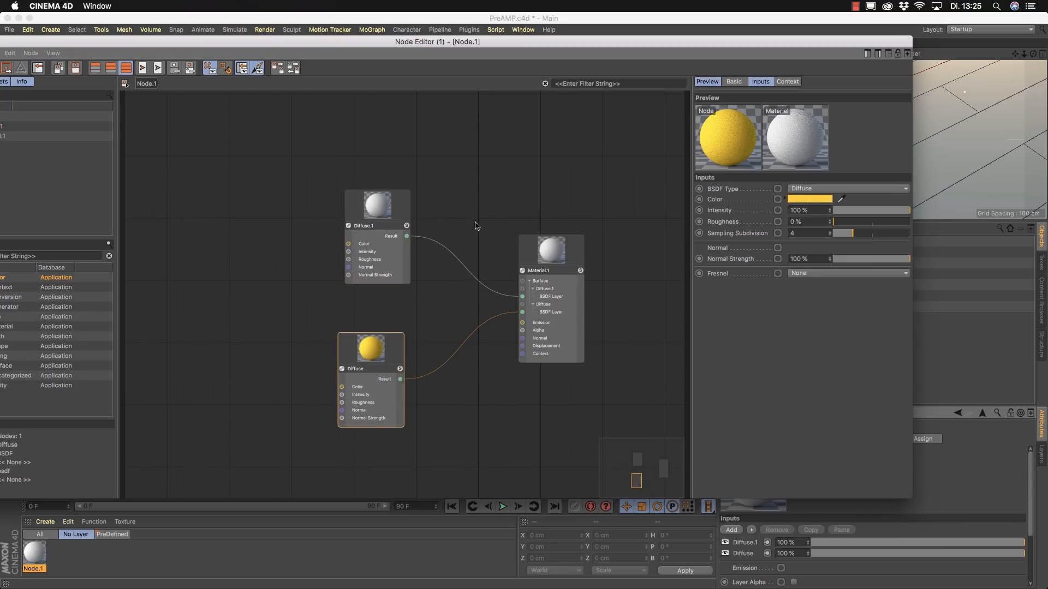
Select the new BSDF node and the Diffuse node in turn to compare their asset type in the Info area.
click(406, 208)
drag(127, 47, 169, 40)
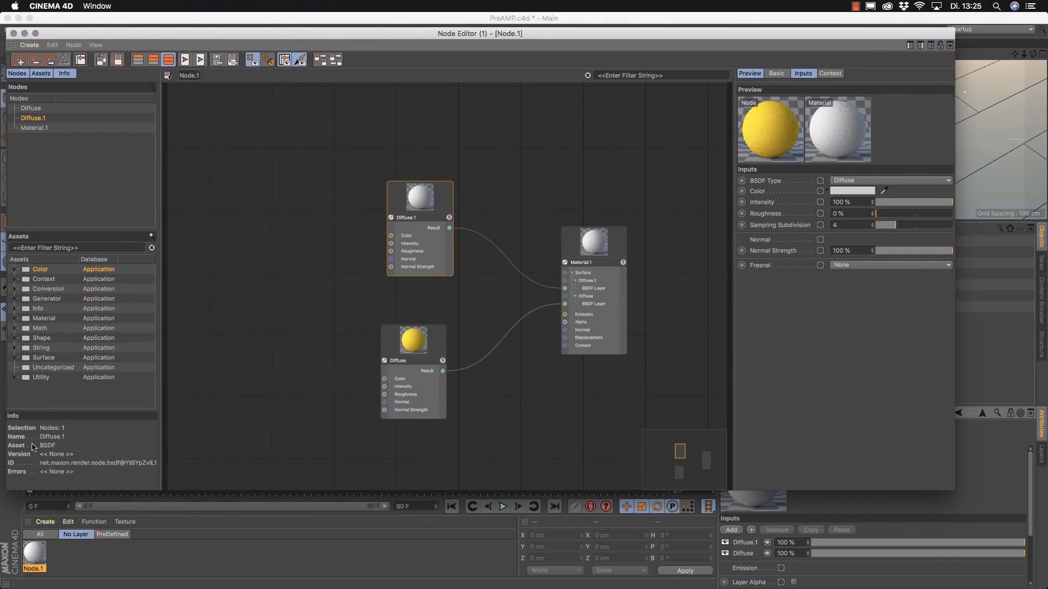
click(390, 350)
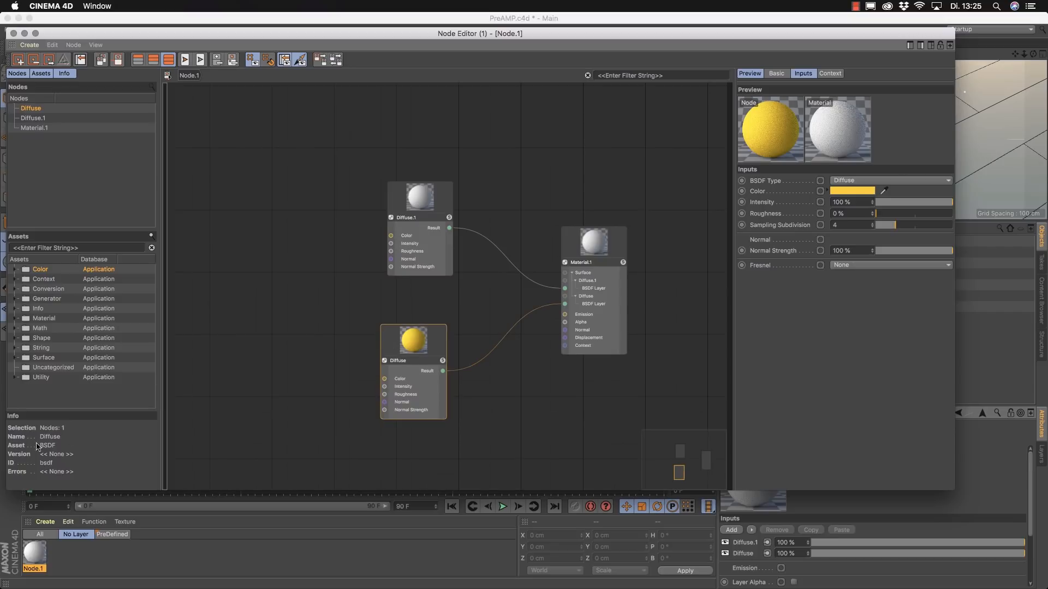
Set the BSDF type of the Diffuse.1 node to GGX.
click(443, 204)
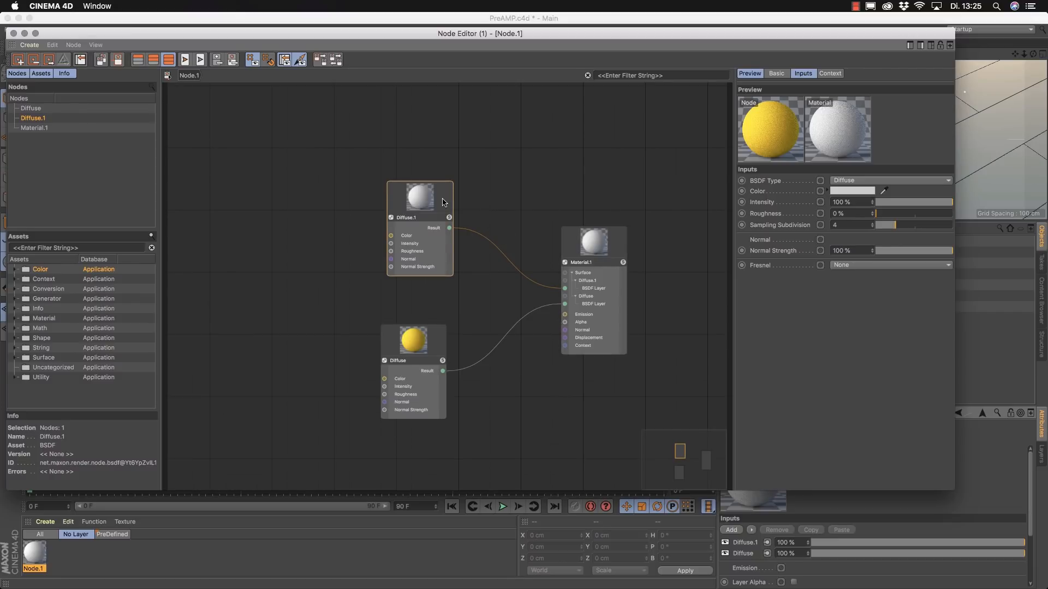
click(949, 181)
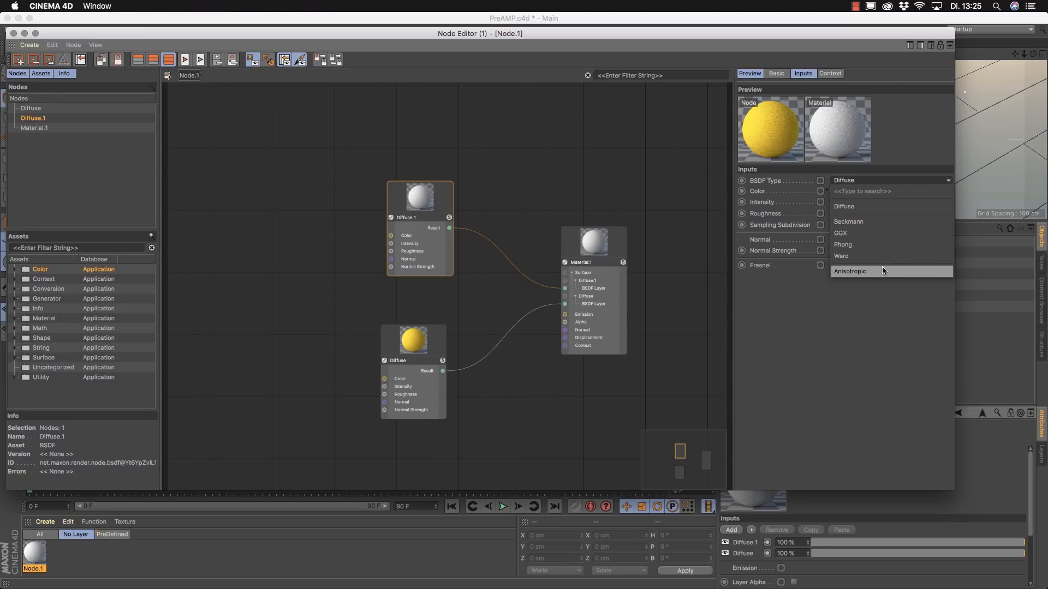
click(849, 235)
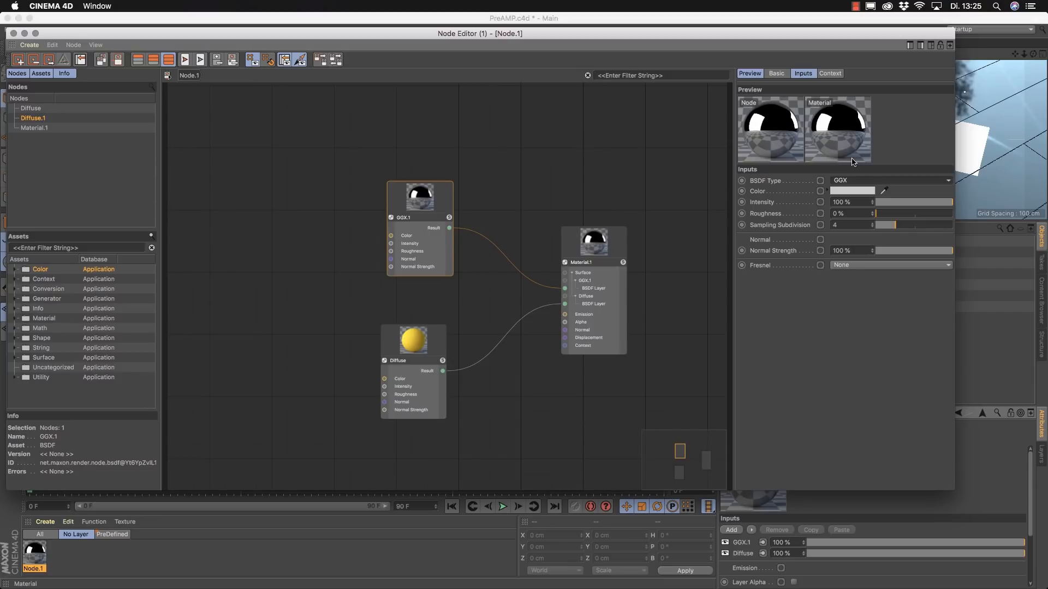
Select the Material.1 node and lower the GGX layer's strength to 31 %.
drag(855, 34, 831, 40)
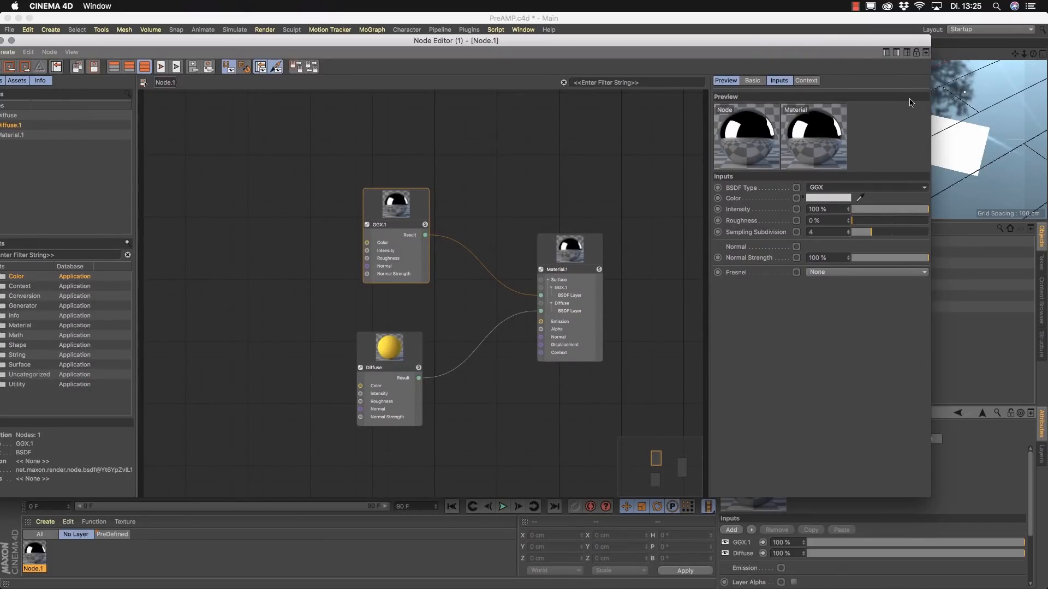
click(598, 252)
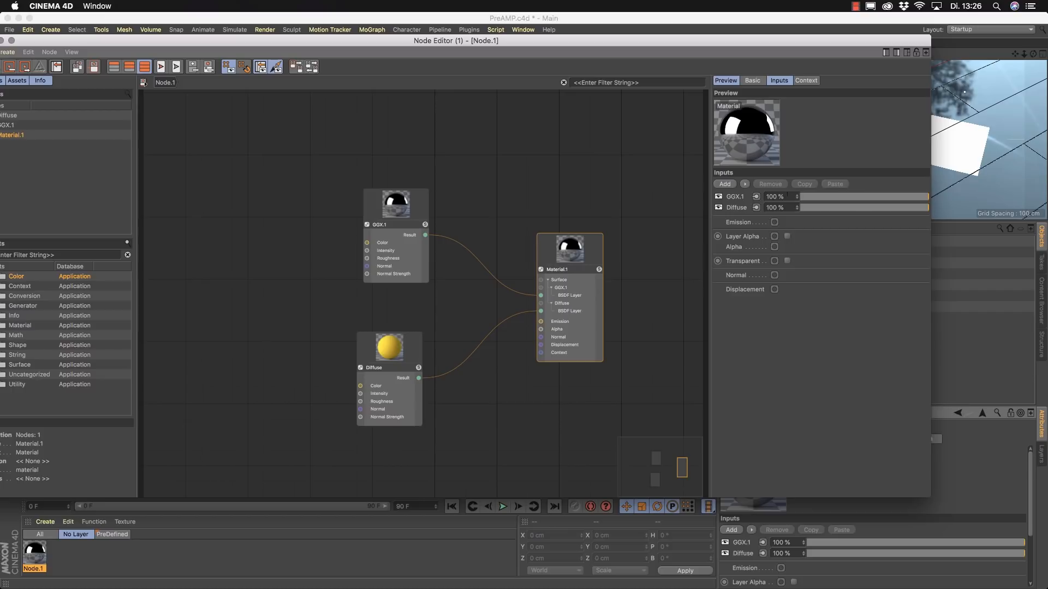
drag(930, 198, 841, 200)
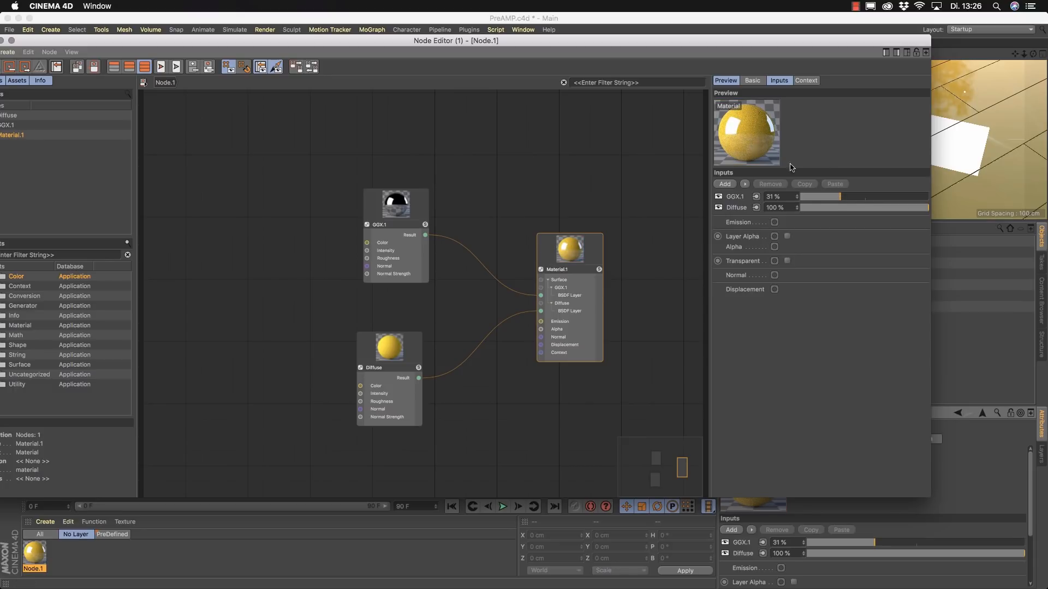
Raise the GGX.1 layer's strength to 100 % and set its Fresnel to Dielectric.
drag(839, 198, 931, 195)
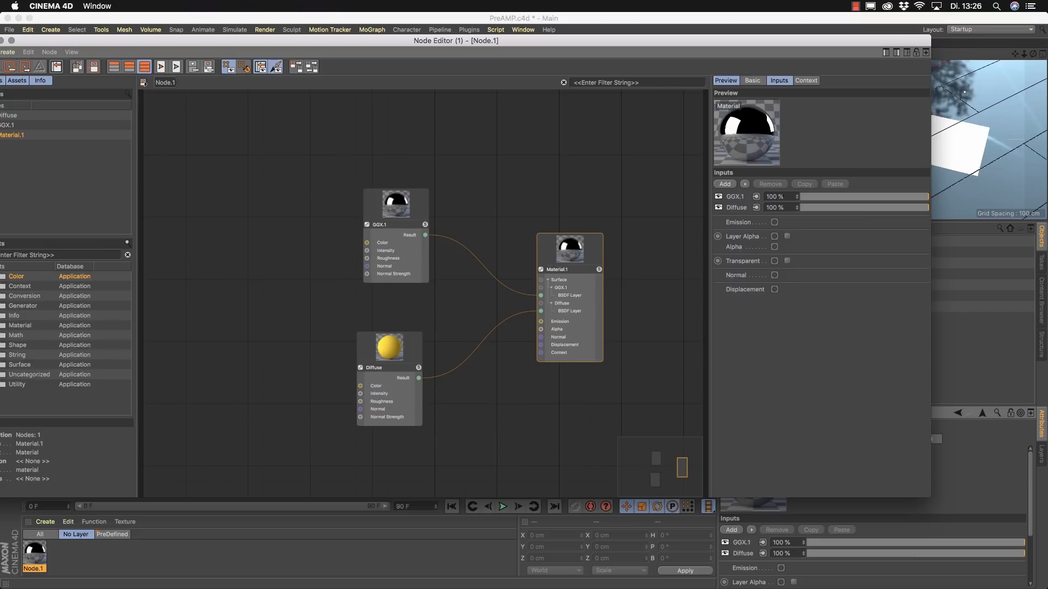
click(413, 210)
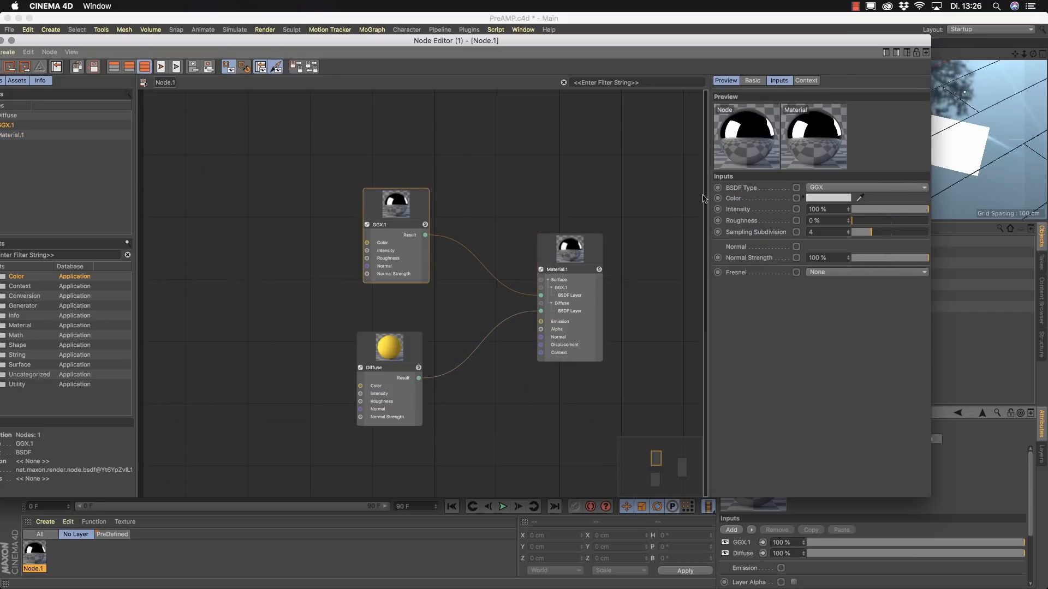
click(590, 253)
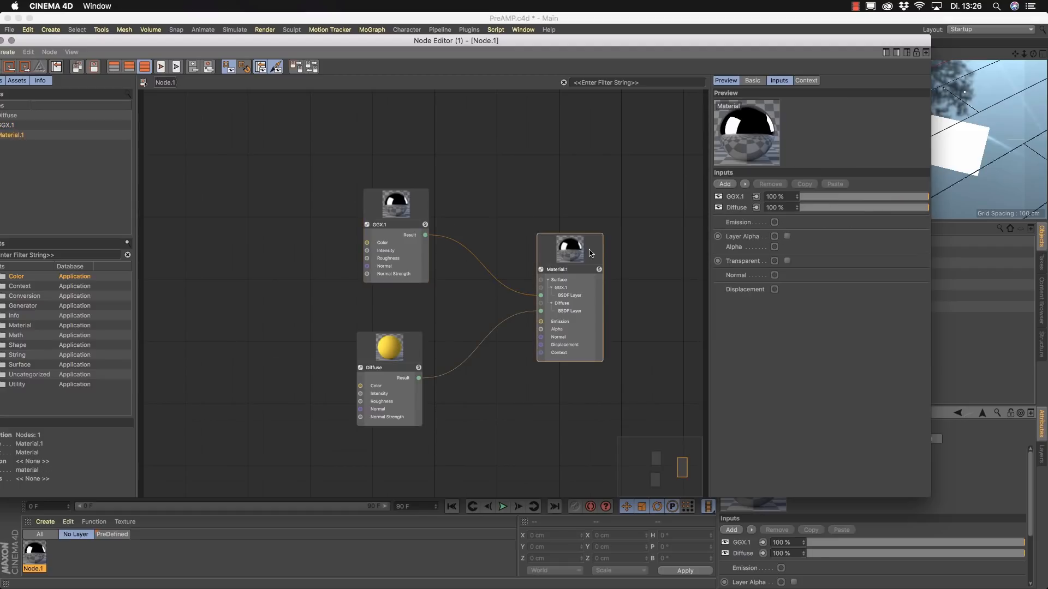
click(734, 198)
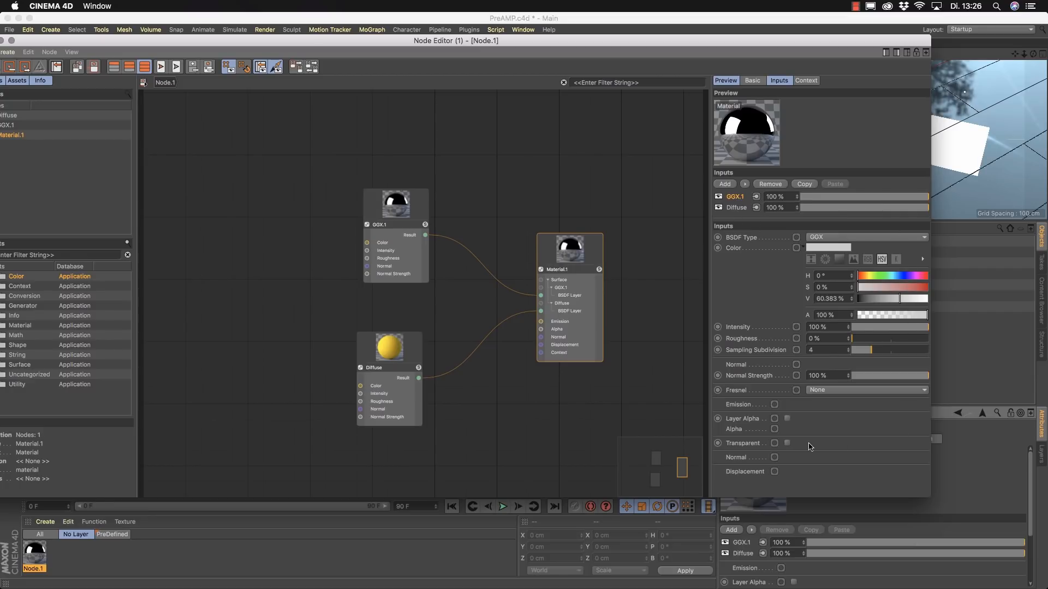
drag(711, 310, 689, 310)
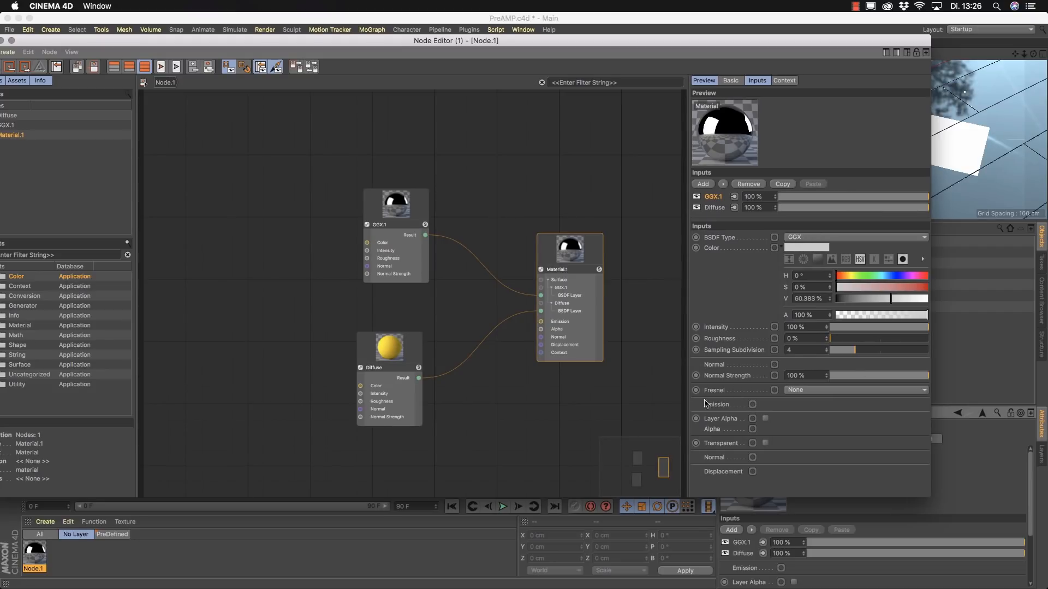
click(921, 392)
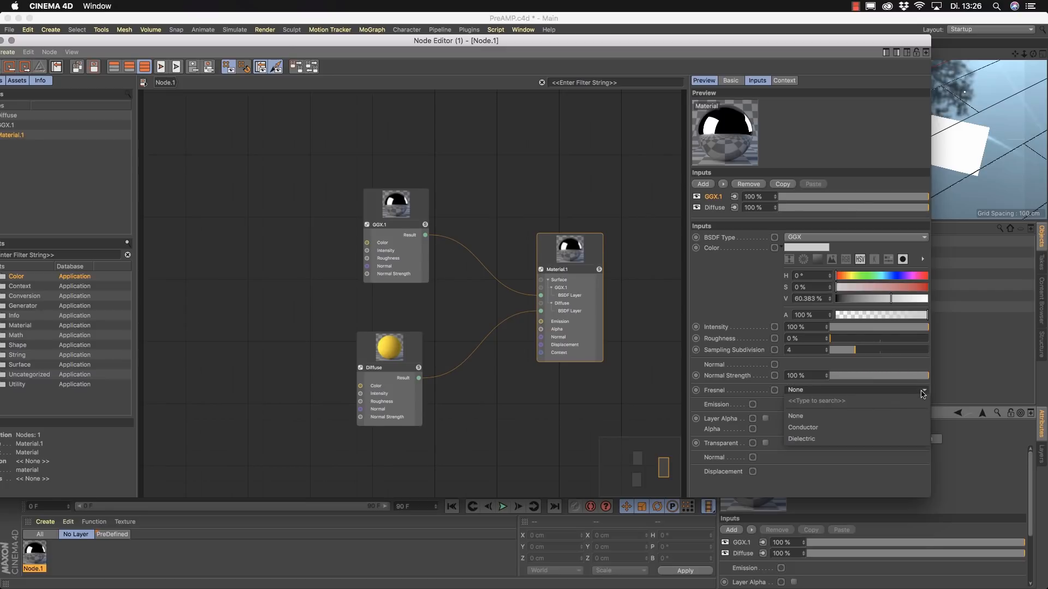
click(816, 441)
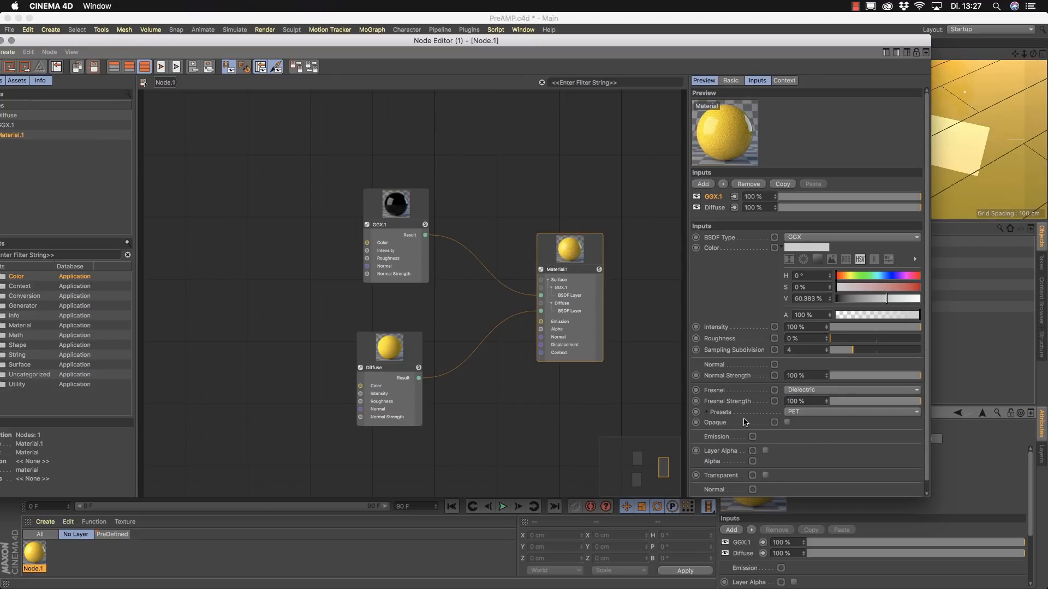
Examine the available dielectric Fresnel presets and the Dielectric IOR of the PET preset on the GGX.1 layer.
click(917, 413)
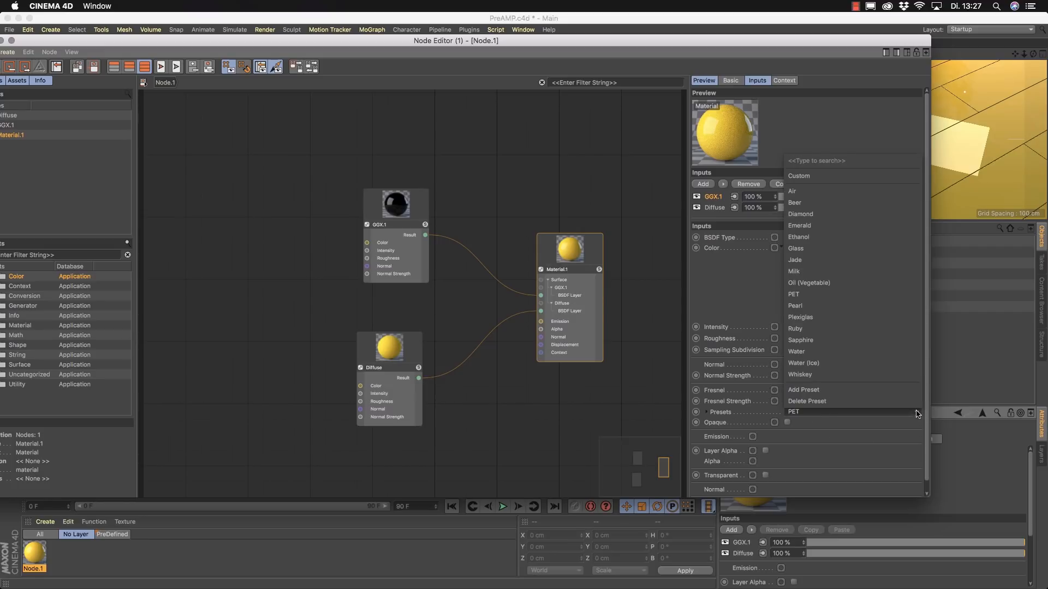
click(758, 313)
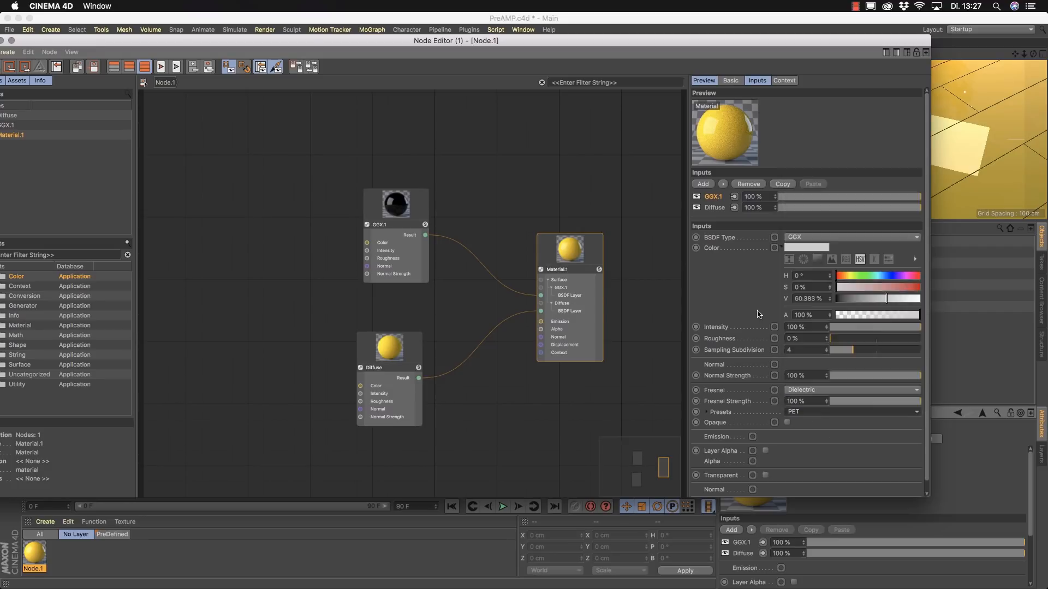
click(706, 413)
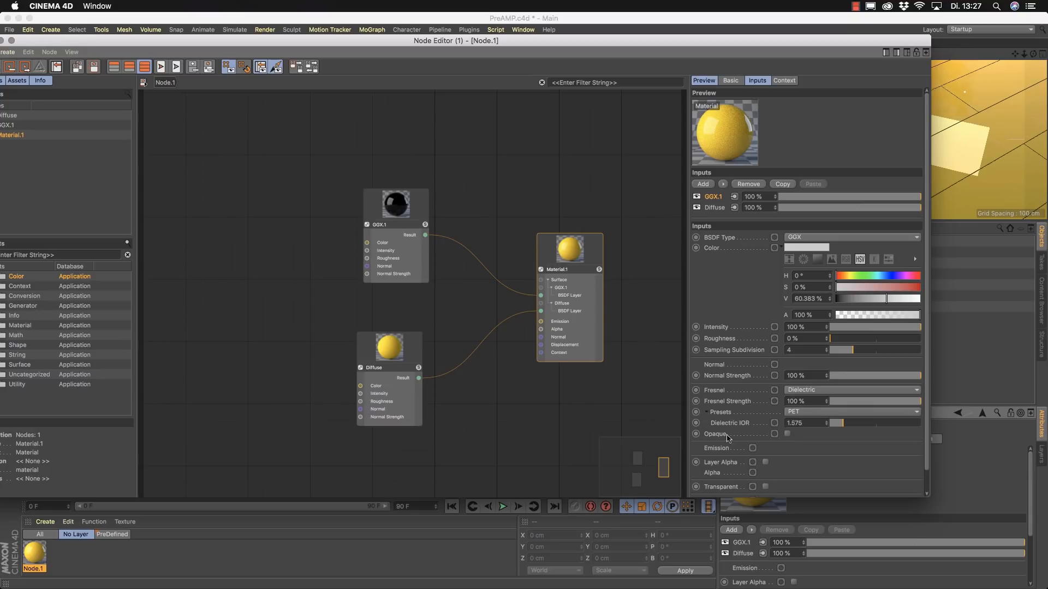
click(808, 423)
click(813, 422)
click(706, 412)
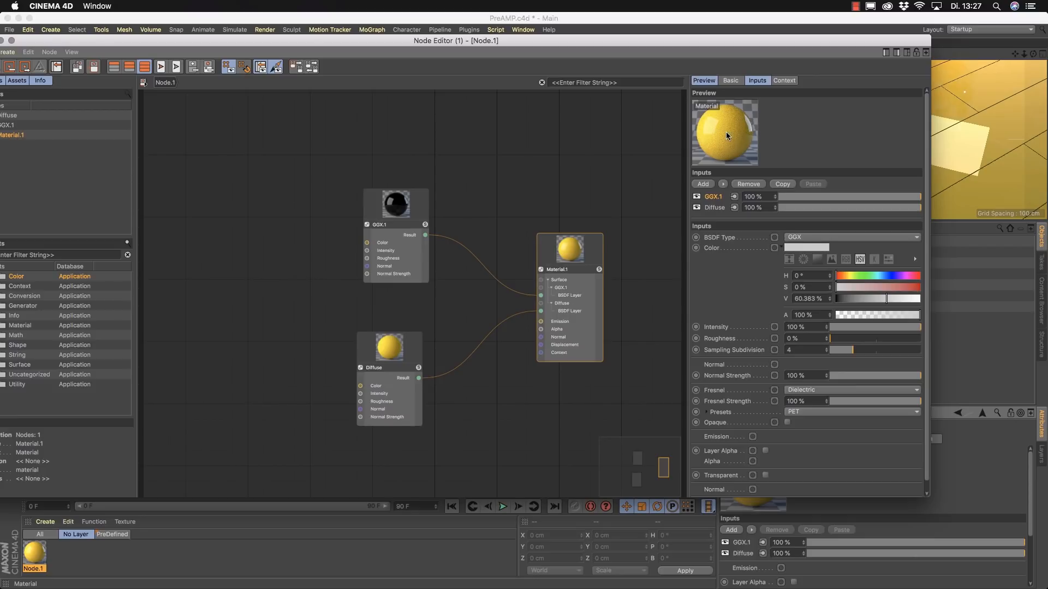
Set the GGX.1 layer's roughness to 24 %.
mouse_move(919, 197)
mouse_down()
mouse_move(830, 197)
mouse_move(927, 197)
mouse_up()
mouse_move(835, 340)
mouse_down()
mouse_move(849, 340)
mouse_move(839, 340)
mouse_up()
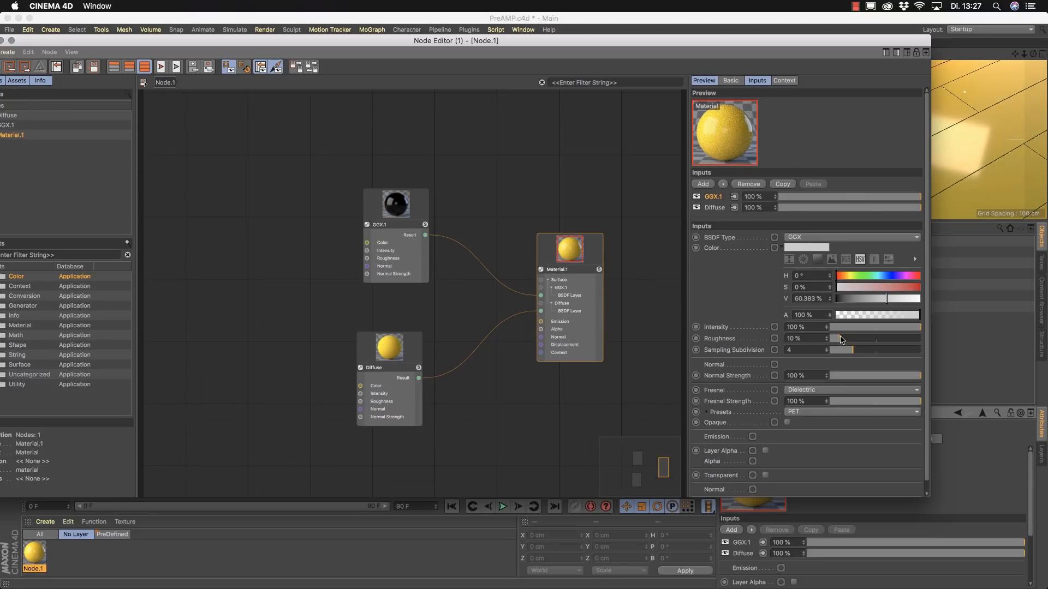
drag(842, 339, 853, 338)
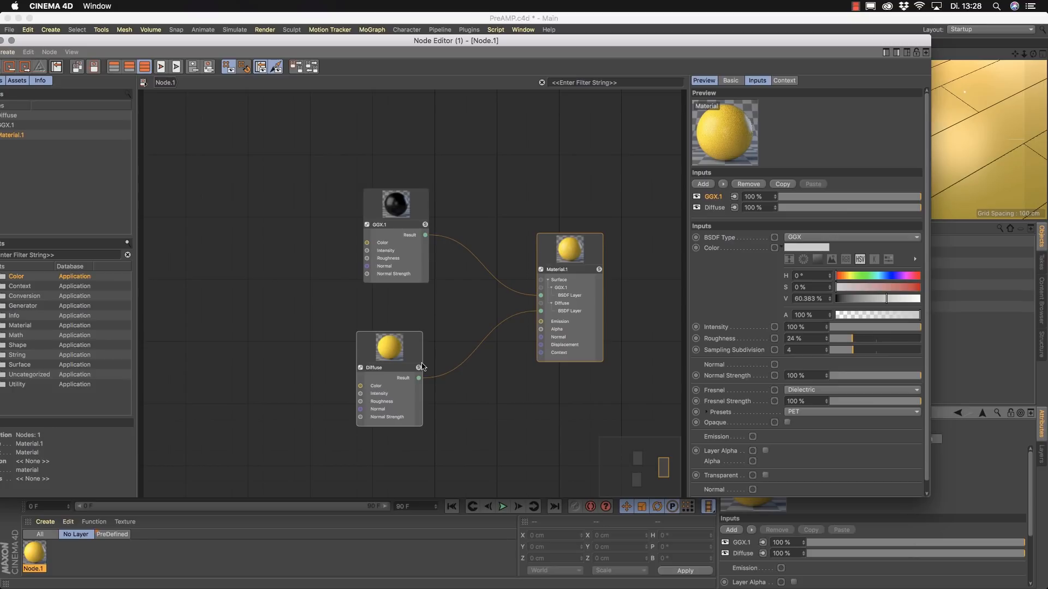
Rename the GGX.1 layer as GGX and close the Node Editor.
double_click(713, 197)
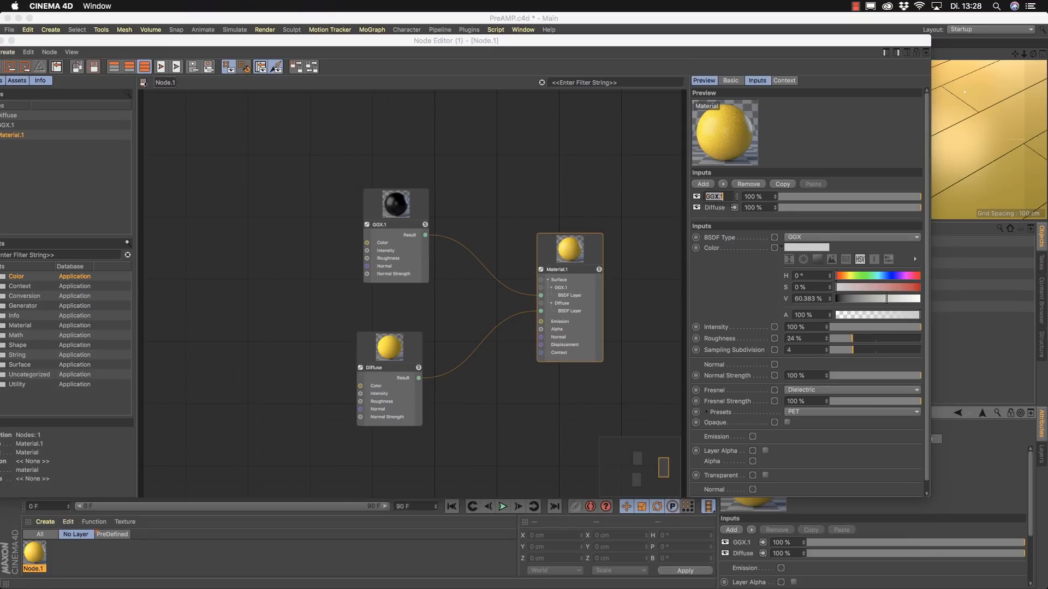
key(Return)
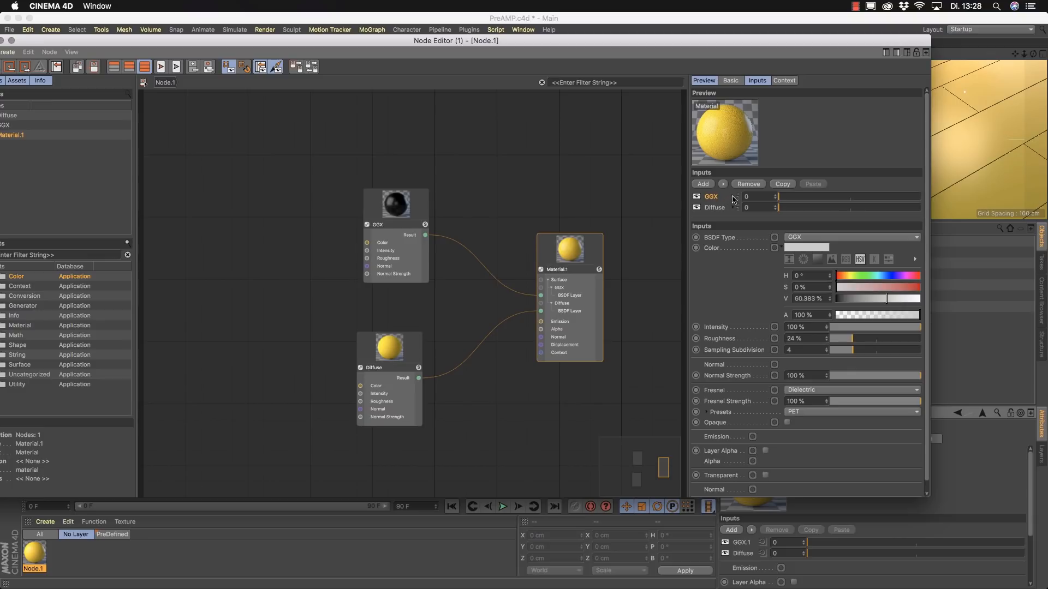
click(733, 197)
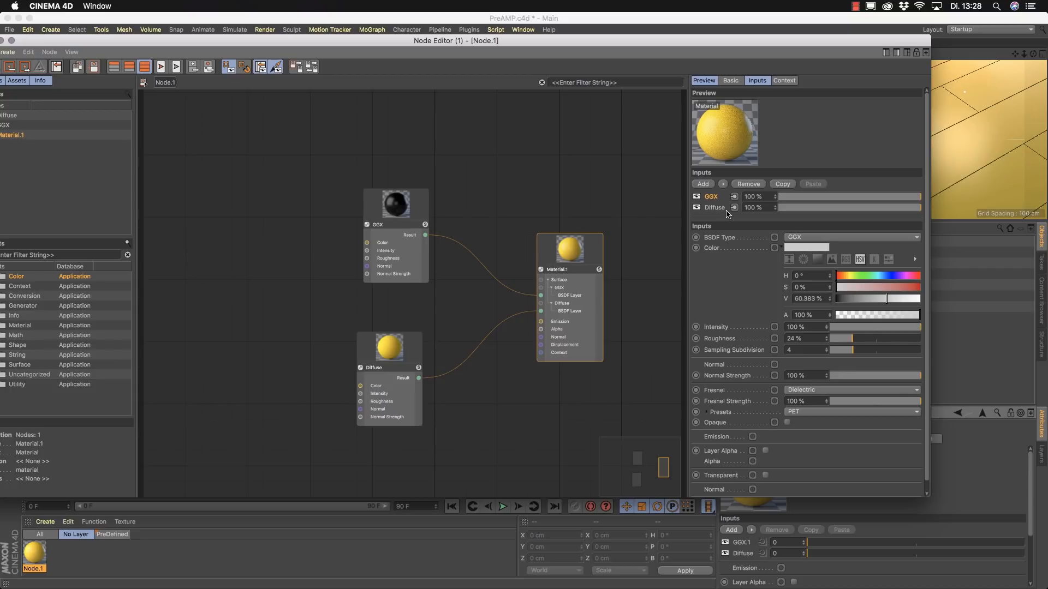
drag(635, 41, 726, 167)
click(61, 206)
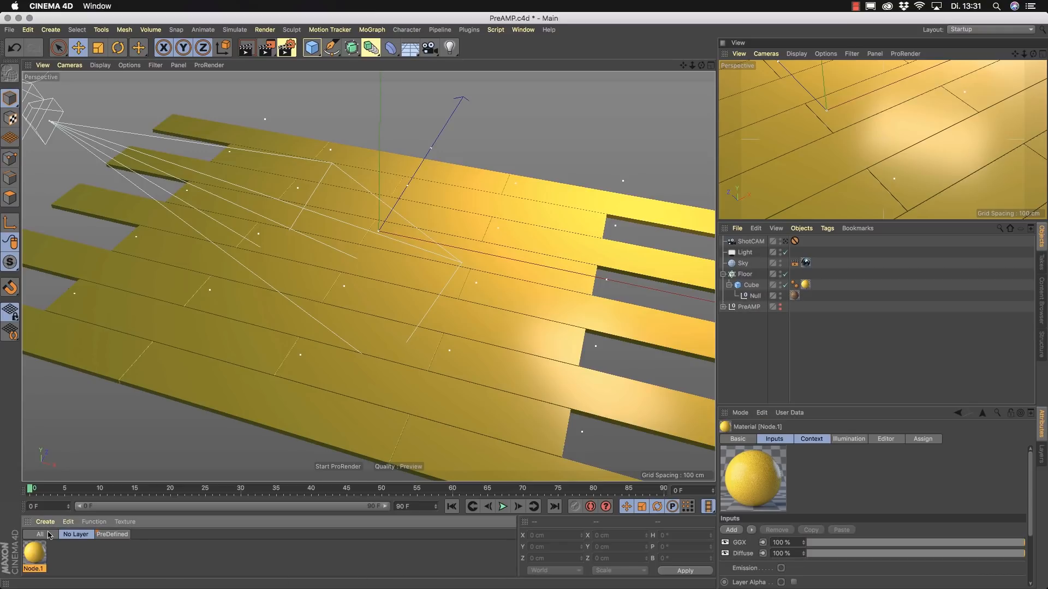
Create a new node material named Floor and assign it to the Cube's texture tag in place of the yellow material.
click(46, 522)
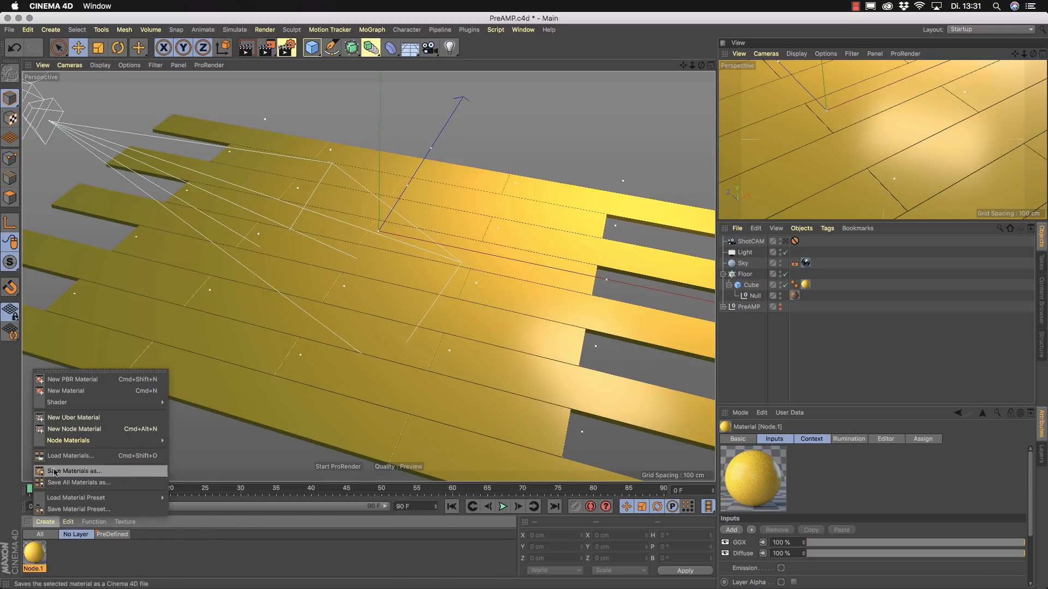
click(63, 429)
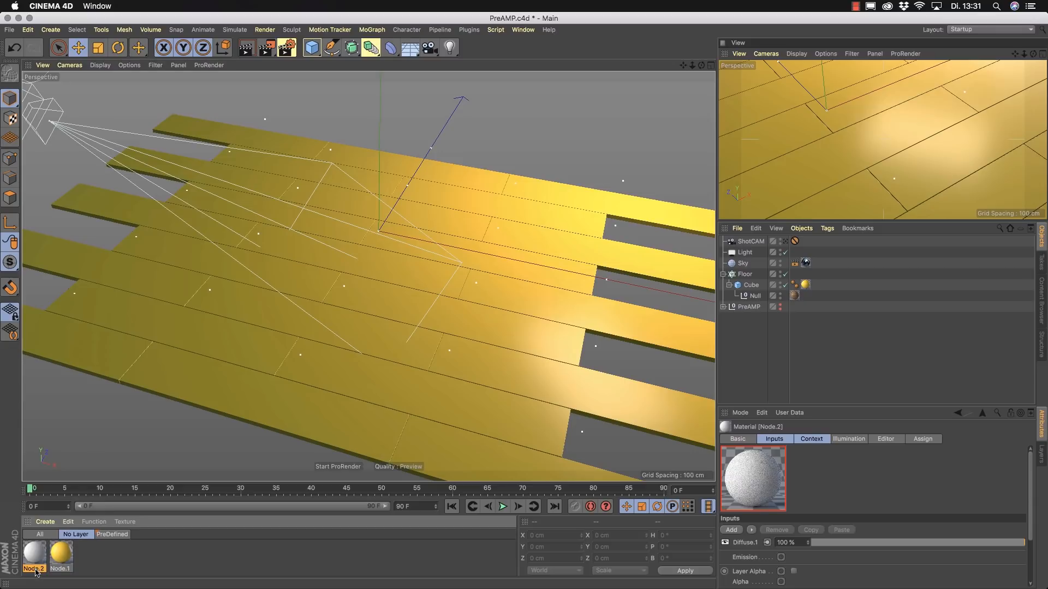
text(Floor)
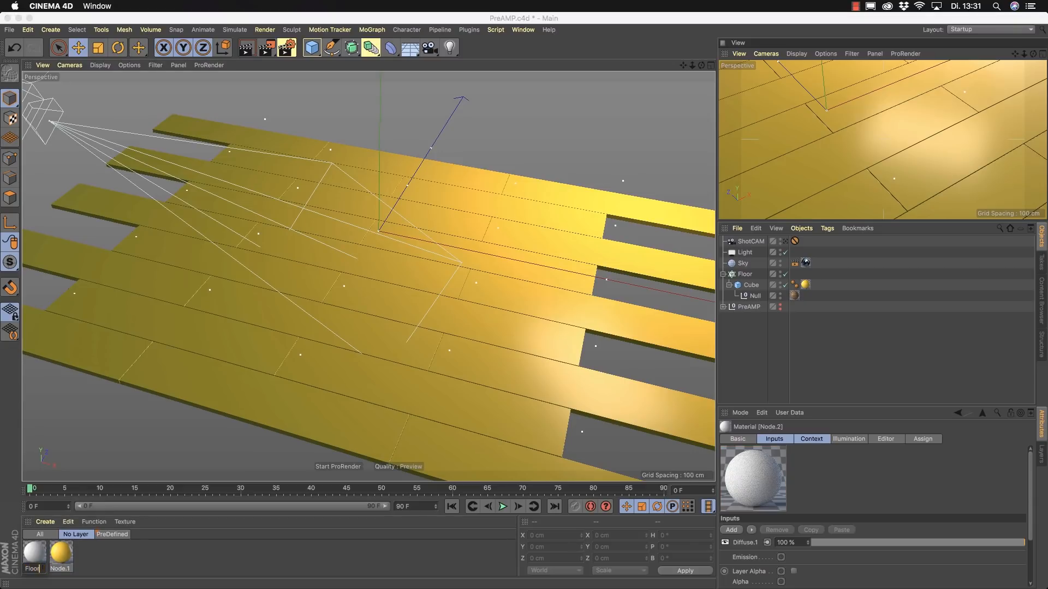
key(Return)
drag(42, 572, 805, 288)
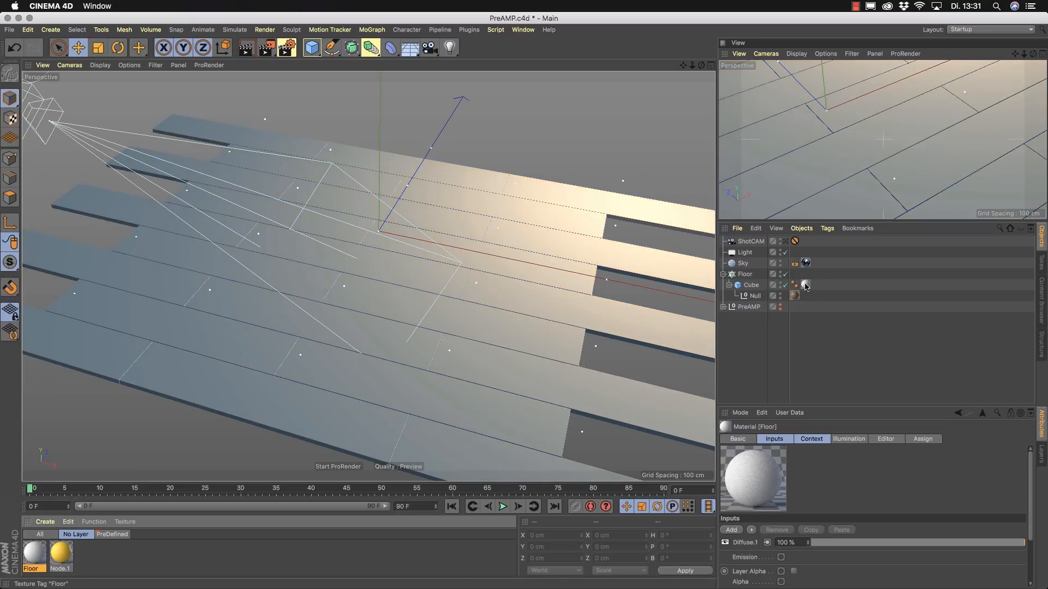
Open the Floor material in the Node Editor and dock the editor between the timeline and the Material Manager.
double_click(33, 558)
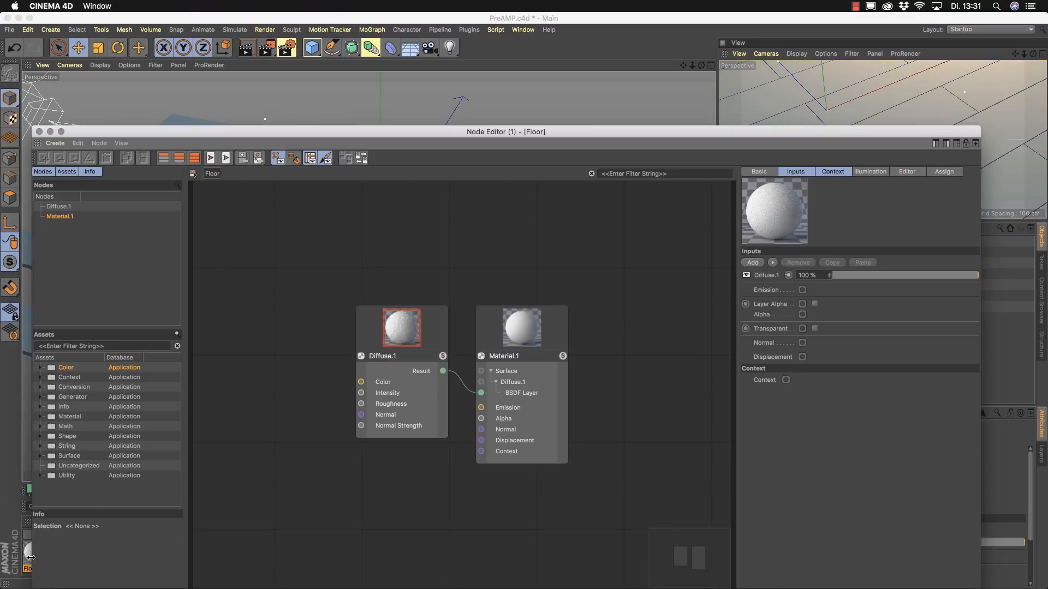
drag(592, 132, 595, 44)
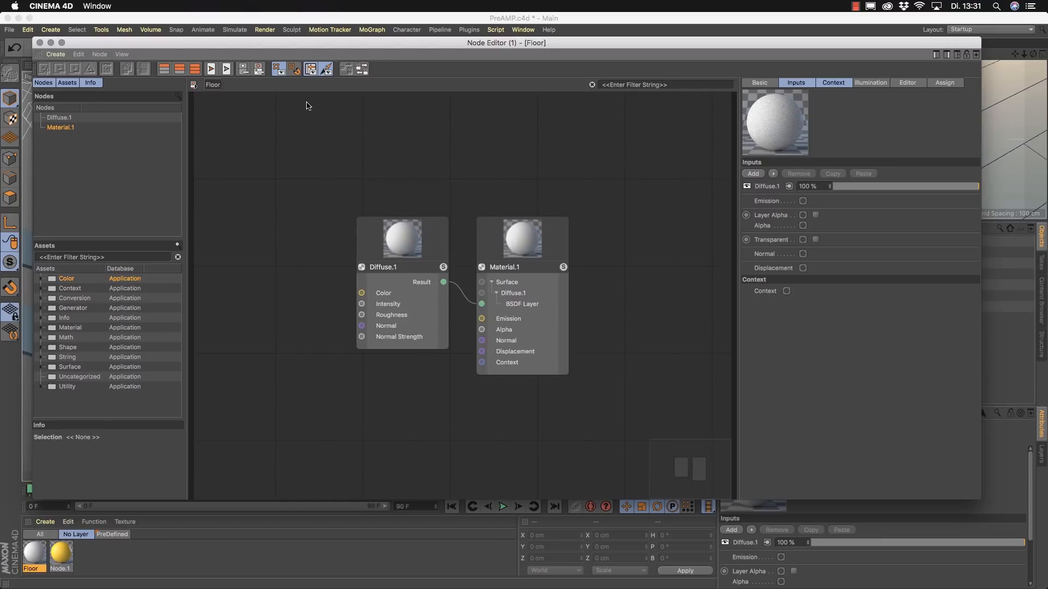
drag(37, 56, 42, 511)
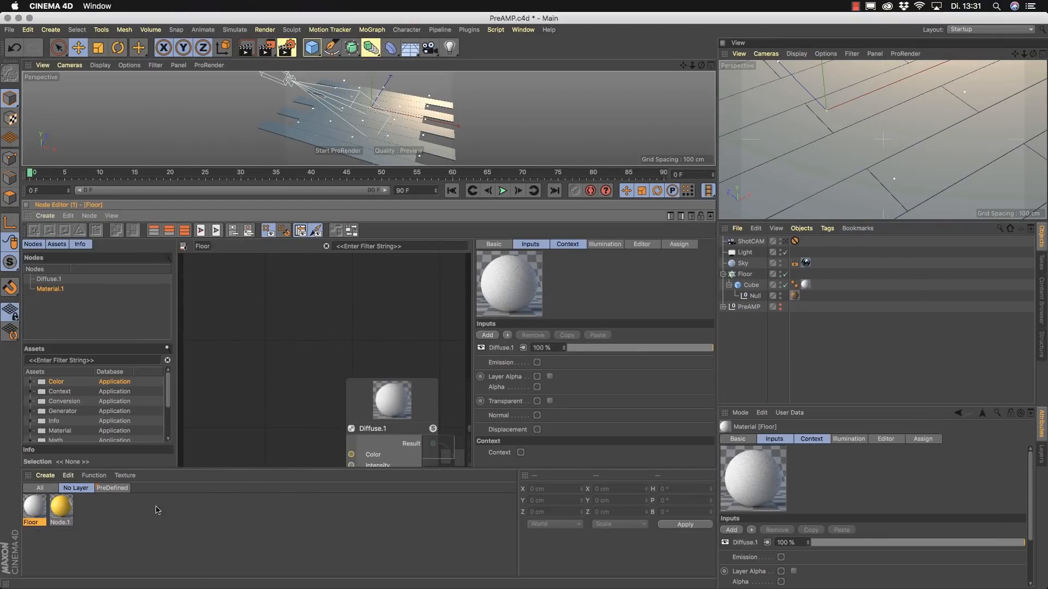
Dock the Material Manager alongside the Attribute Manager, then dock the Coordinate Manager beneath it and fold it away.
drag(996, 453, 1039, 437)
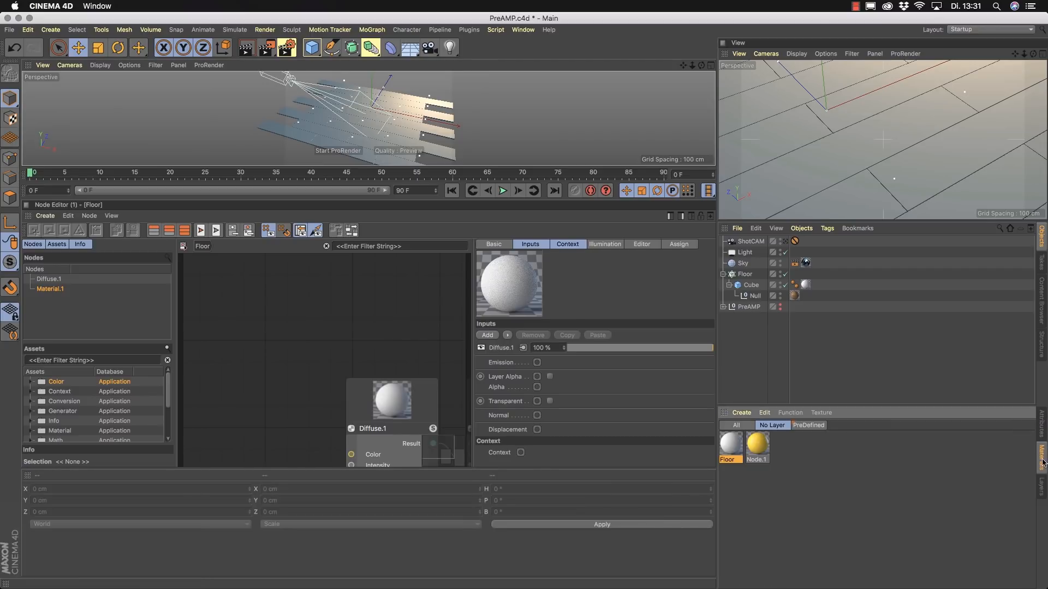
click(1042, 429)
click(1042, 460)
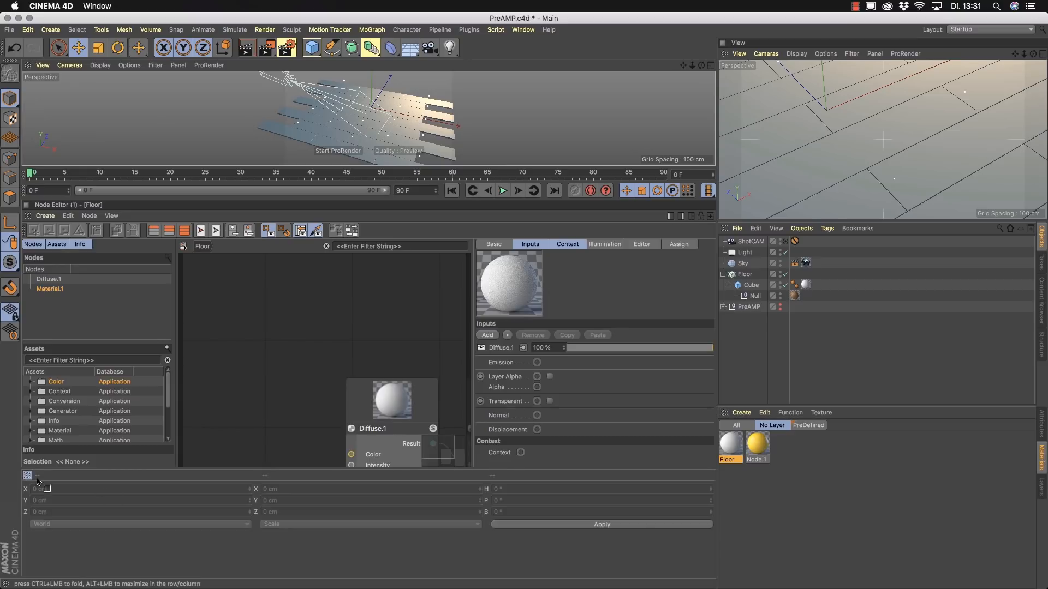
drag(868, 547, 867, 548)
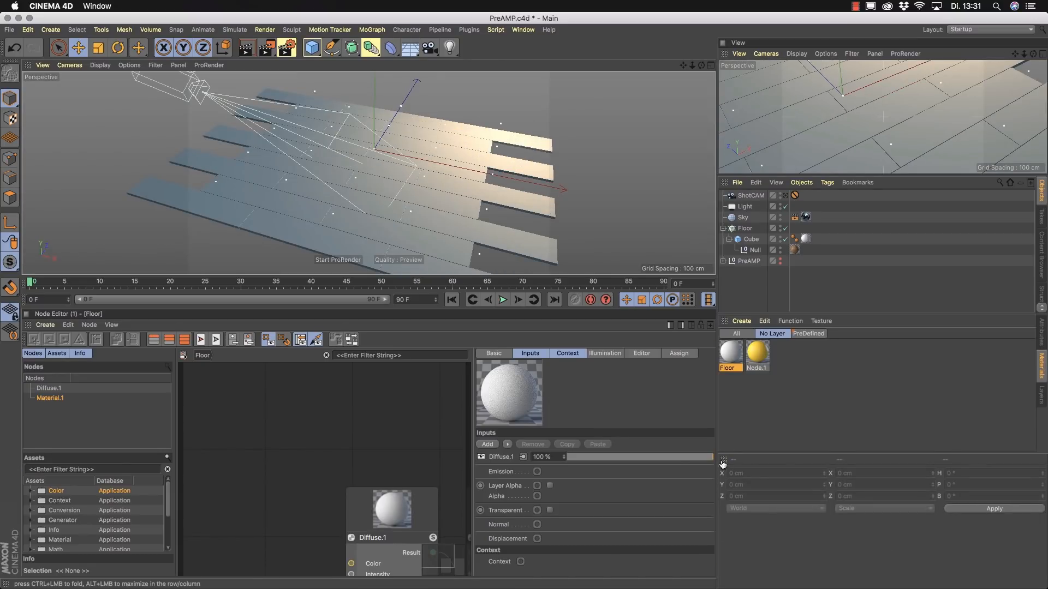
ctrl+click(723, 462)
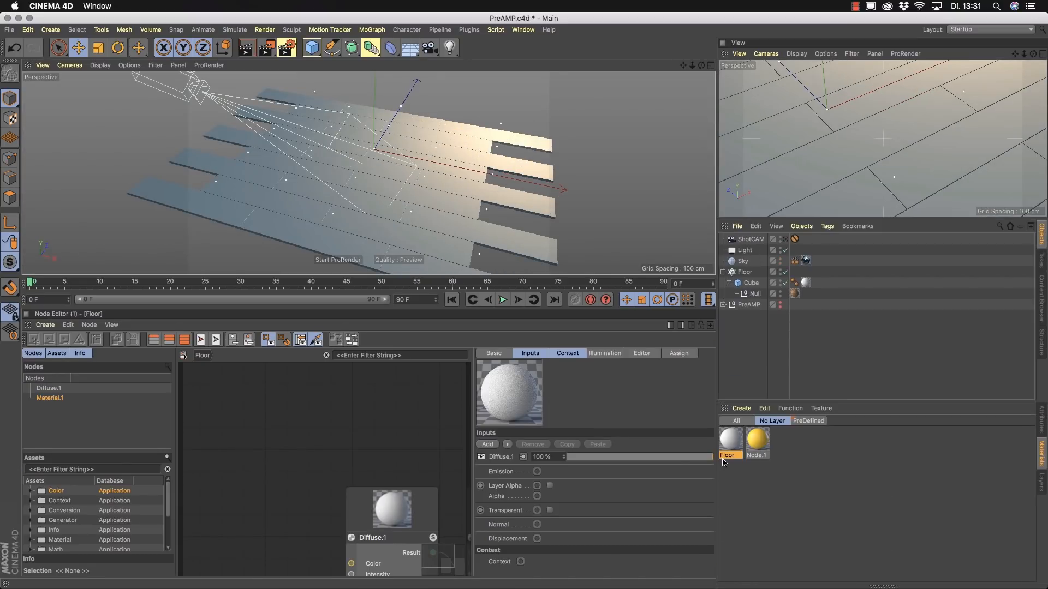
Show the Floor material's attributes, make the Attribute Manager taller, and widen the viewport and Node Editor area.
click(1041, 419)
drag(902, 402, 894, 336)
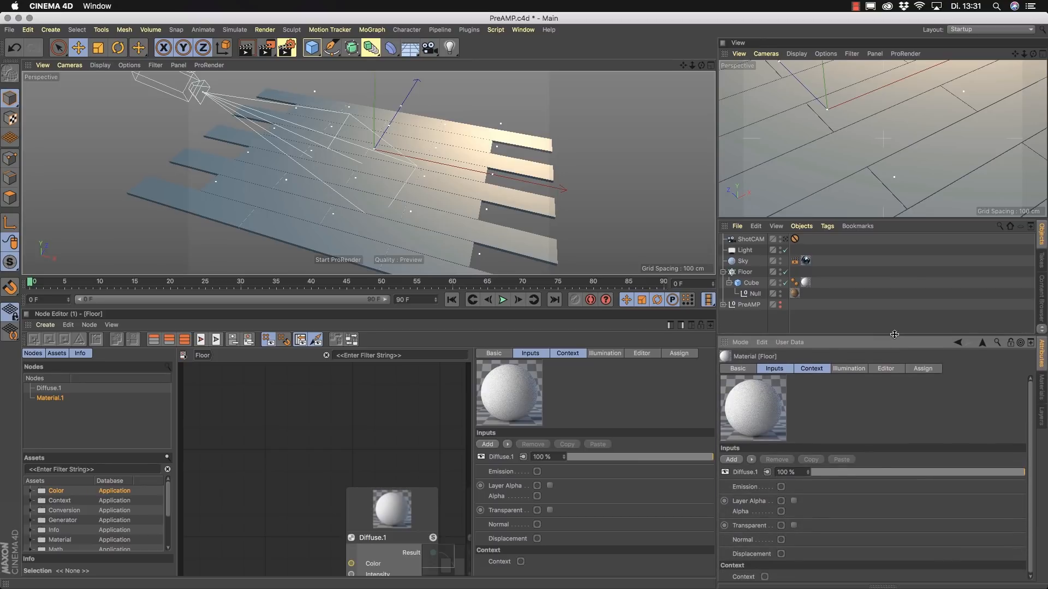
drag(717, 317, 839, 317)
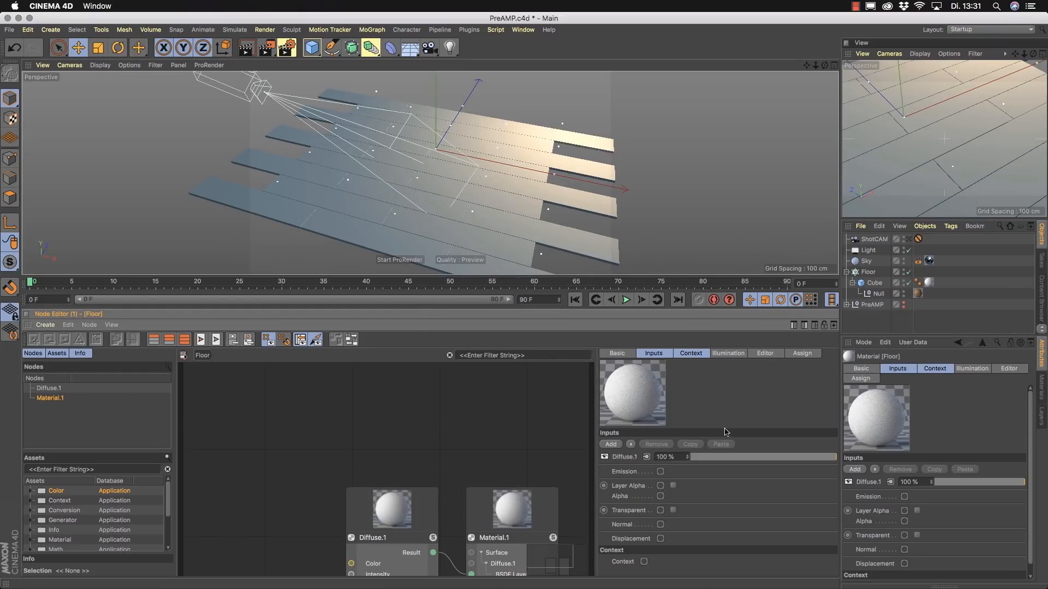
Move the Material.1 node in the Floor graph to widen its gap from the Diffuse.1 node.
click(794, 326)
click(794, 351)
scroll(485, 455, down, 5)
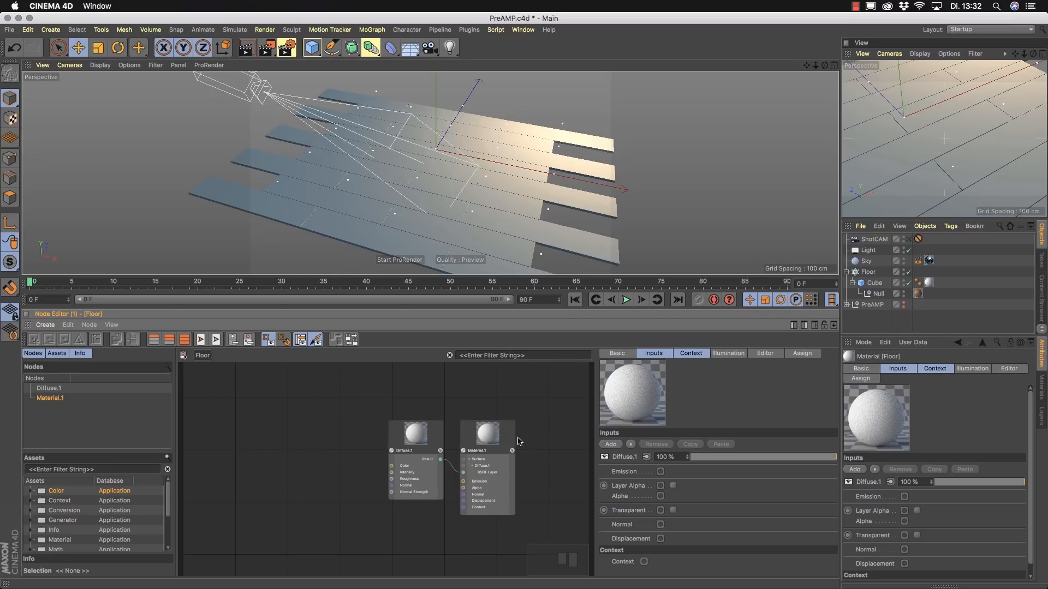
drag(486, 451, 520, 434)
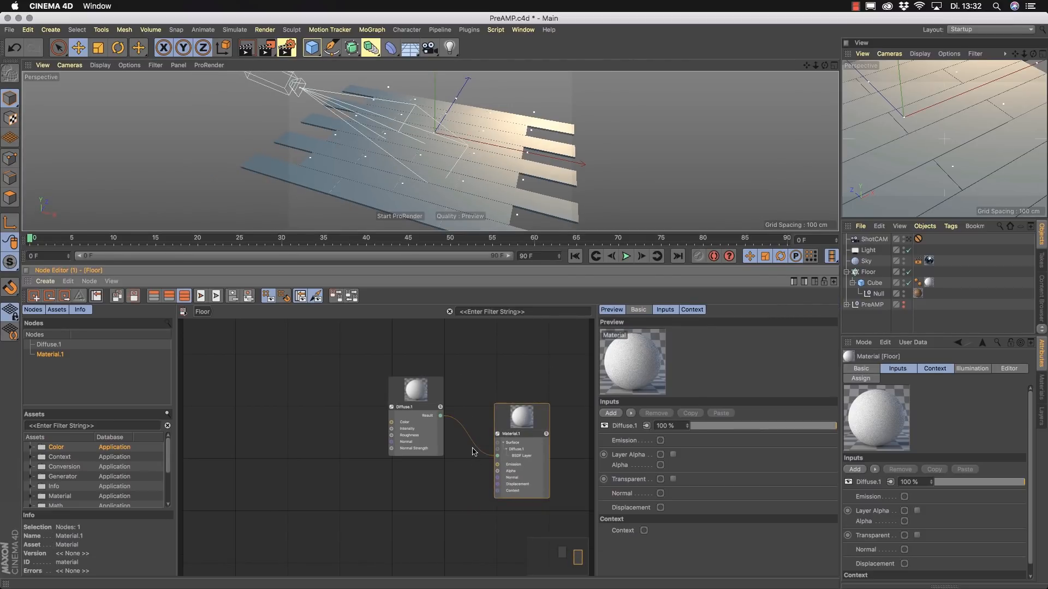
Load tex_398.jpg as the Diffuse.1 node's color texture without copying the image to the project location.
click(420, 439)
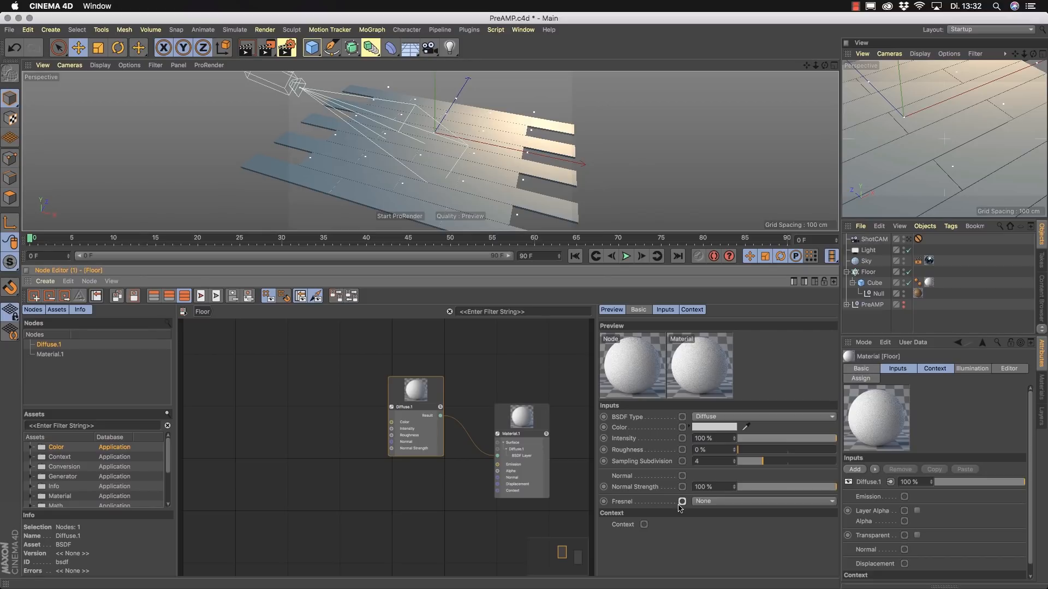
click(683, 428)
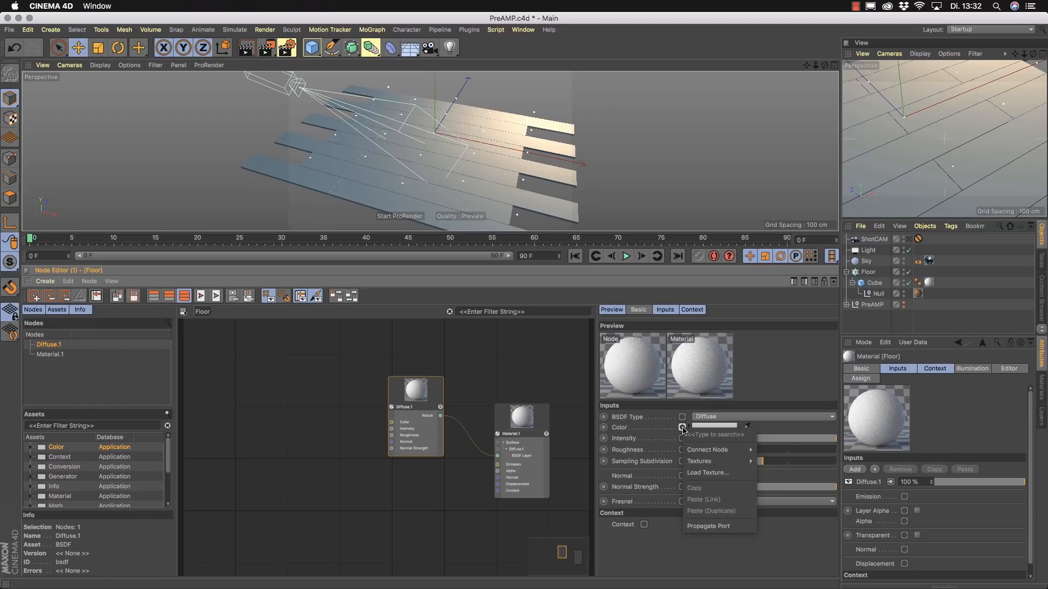
mouse_move(694, 453)
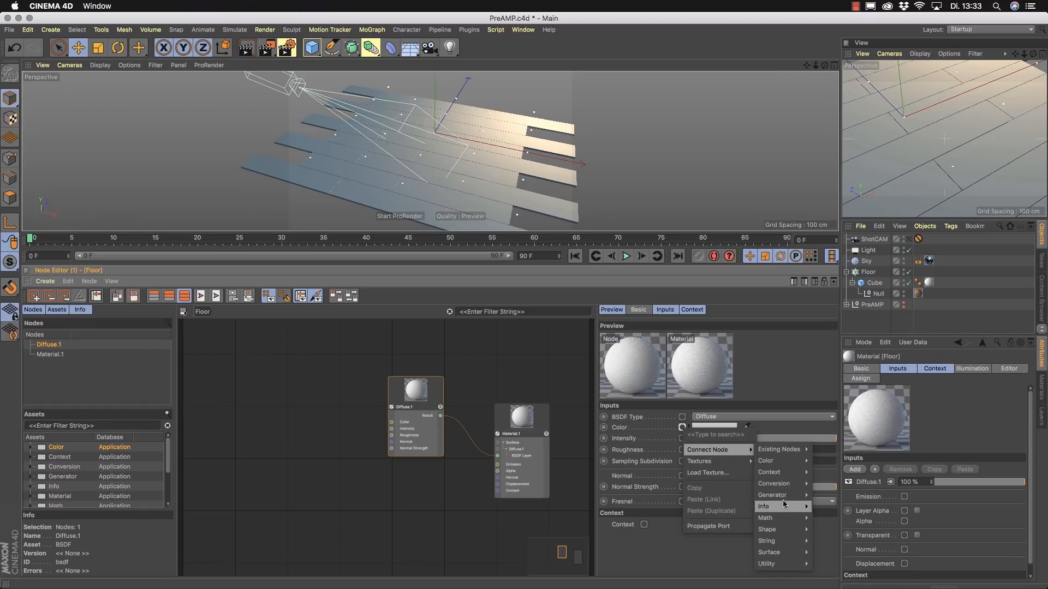
mouse_move(786, 521)
mouse_move(784, 449)
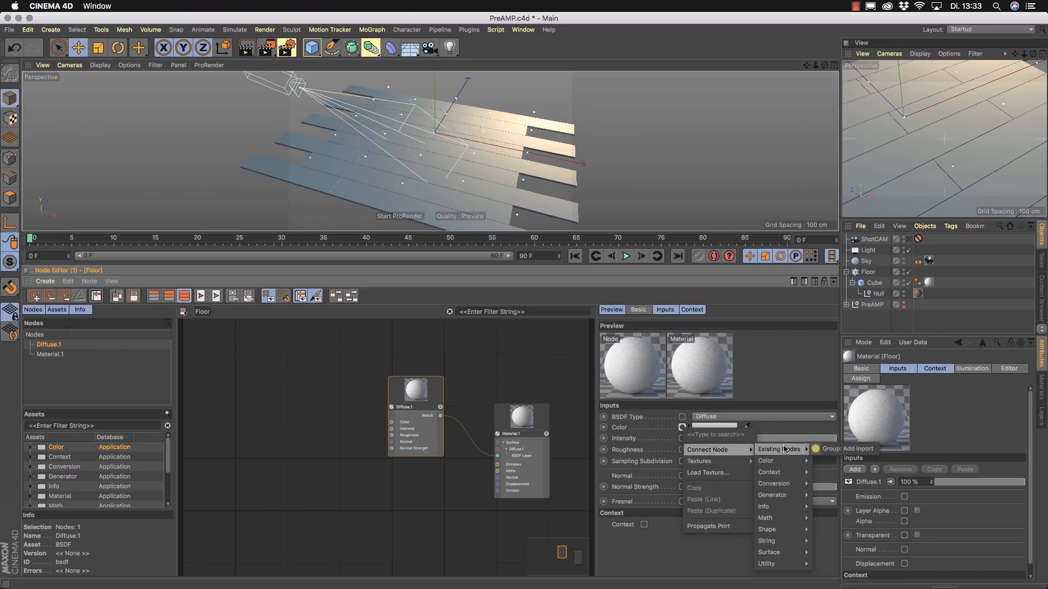
mouse_move(717, 462)
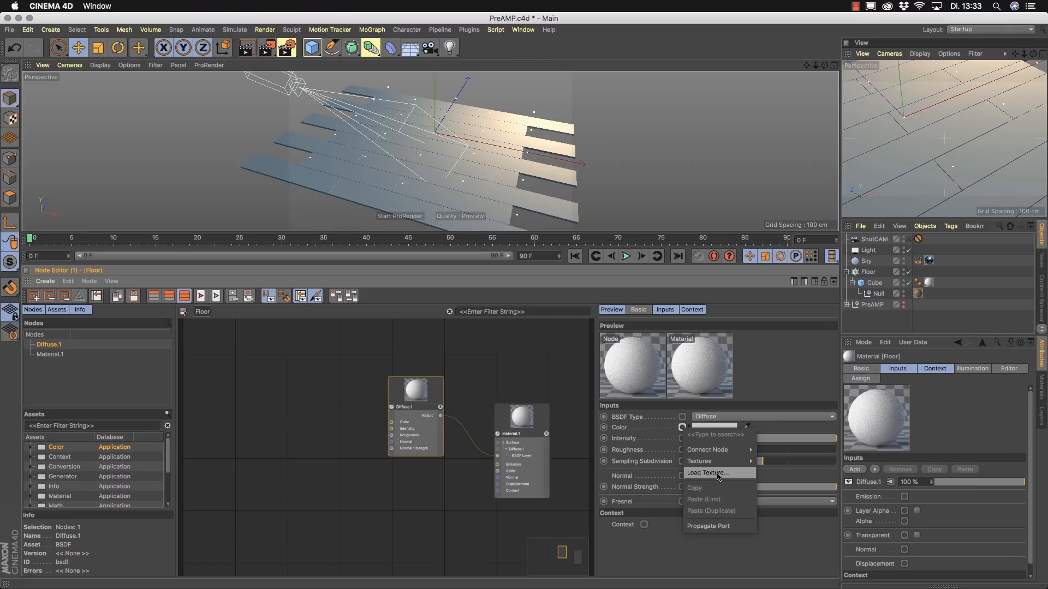
click(722, 476)
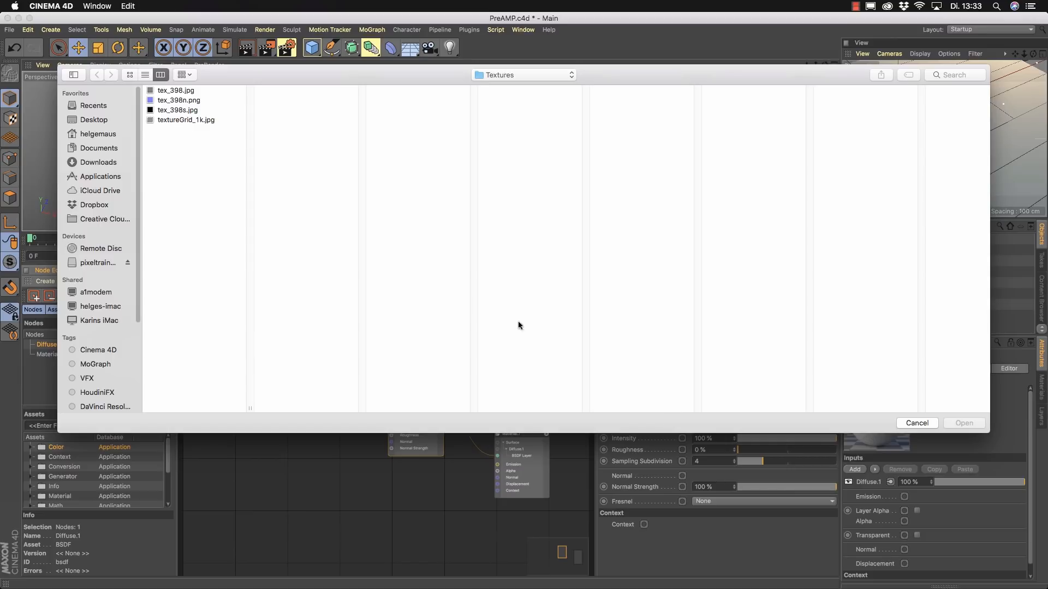
click(162, 90)
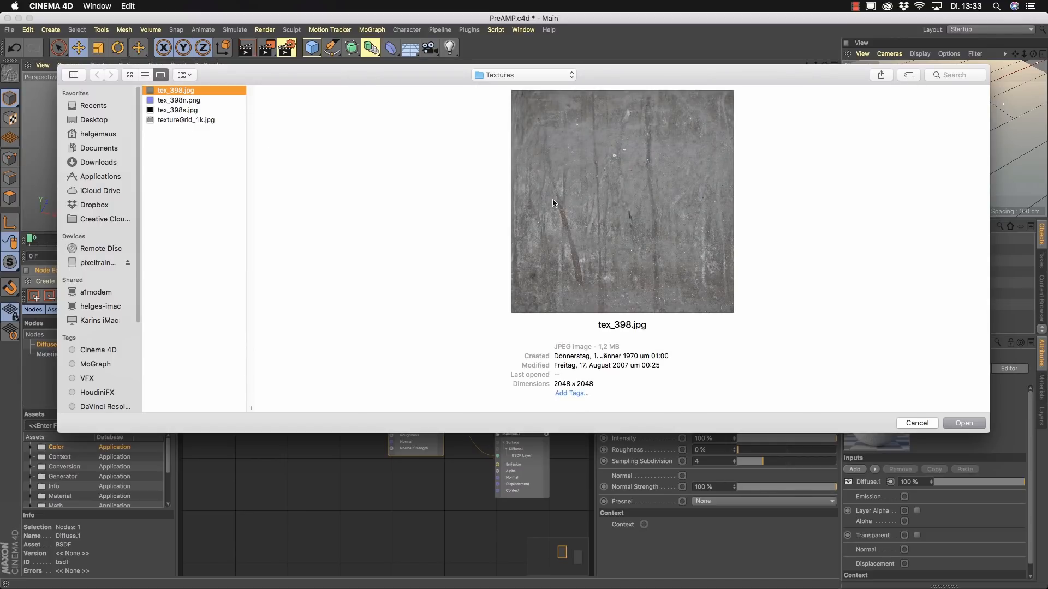
click(963, 424)
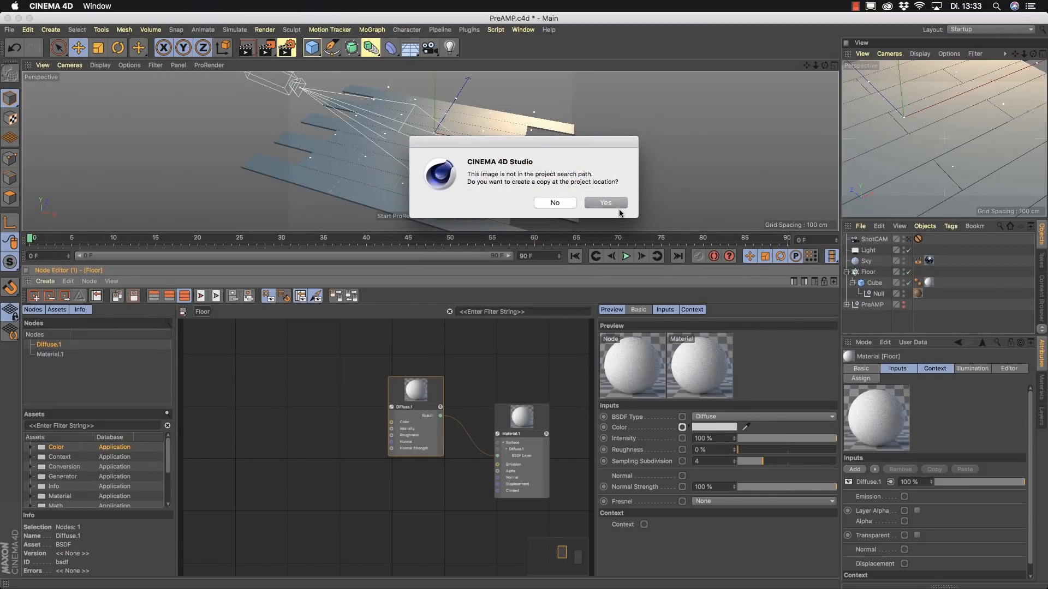
click(555, 203)
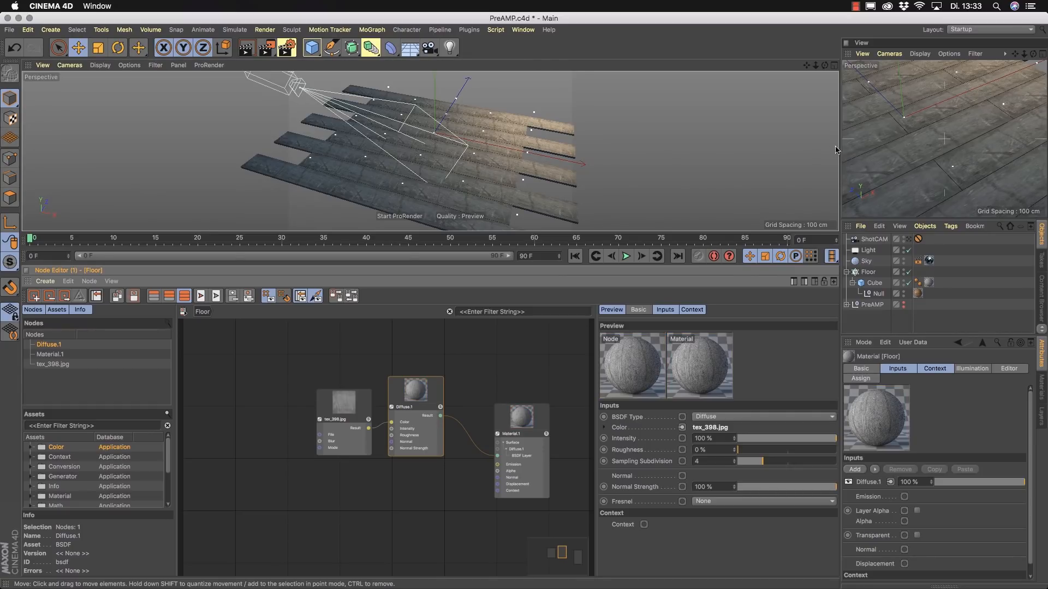
Widen the side view and manager column, and spread the tex_398.jpg, Diffuse.1 and Material.1 nodes apart in the graph.
drag(840, 146, 793, 147)
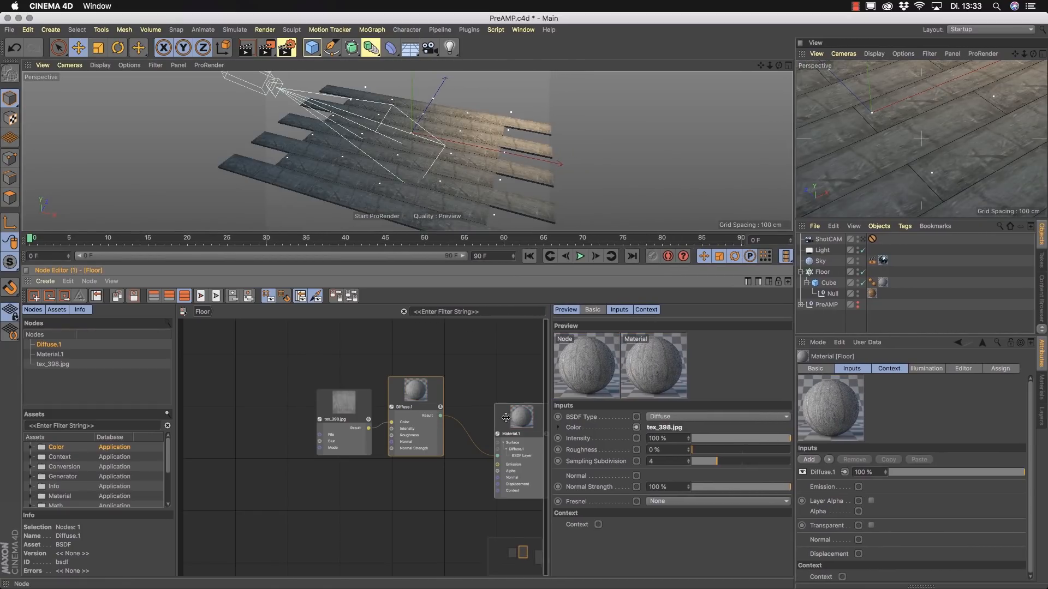
drag(347, 411, 280, 393)
drag(414, 390, 384, 399)
drag(516, 423, 472, 419)
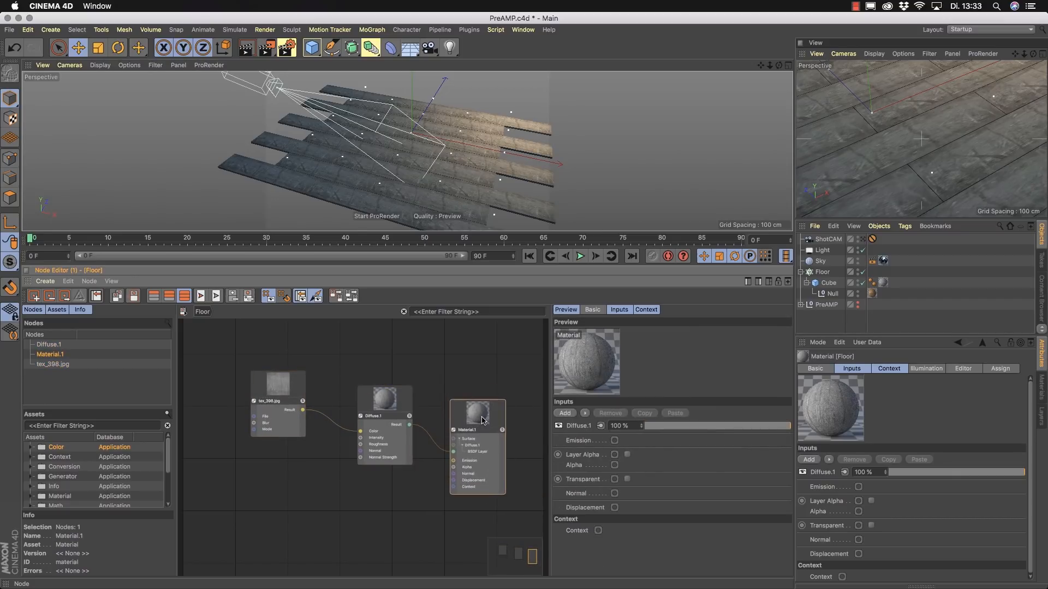
Rename the Diffuse.1 node as Diffuse.
click(261, 389)
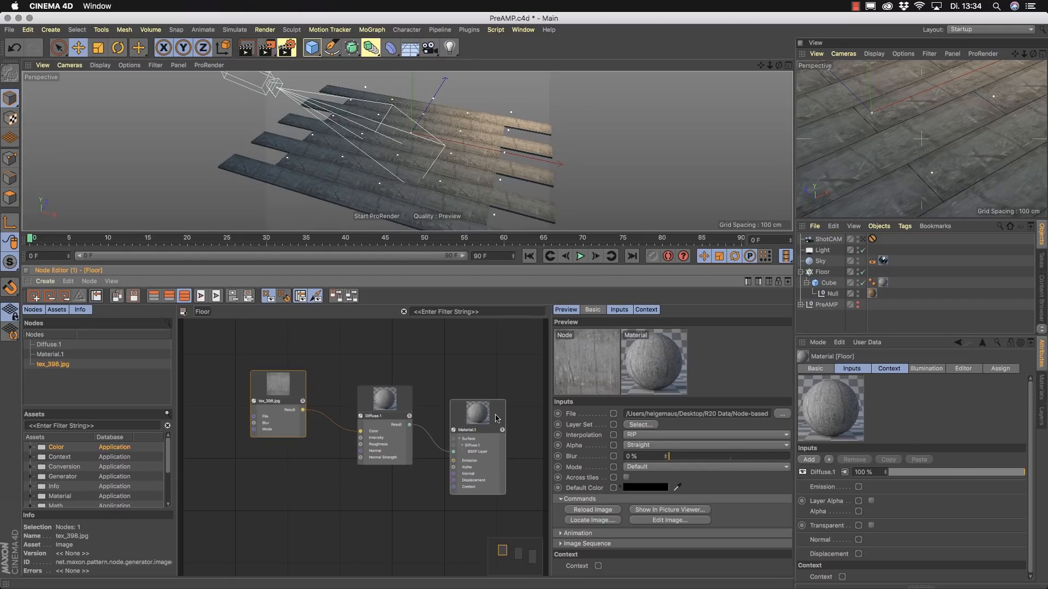
click(389, 421)
double_click(388, 417)
double_click(388, 418)
scroll(371, 416, up, 1)
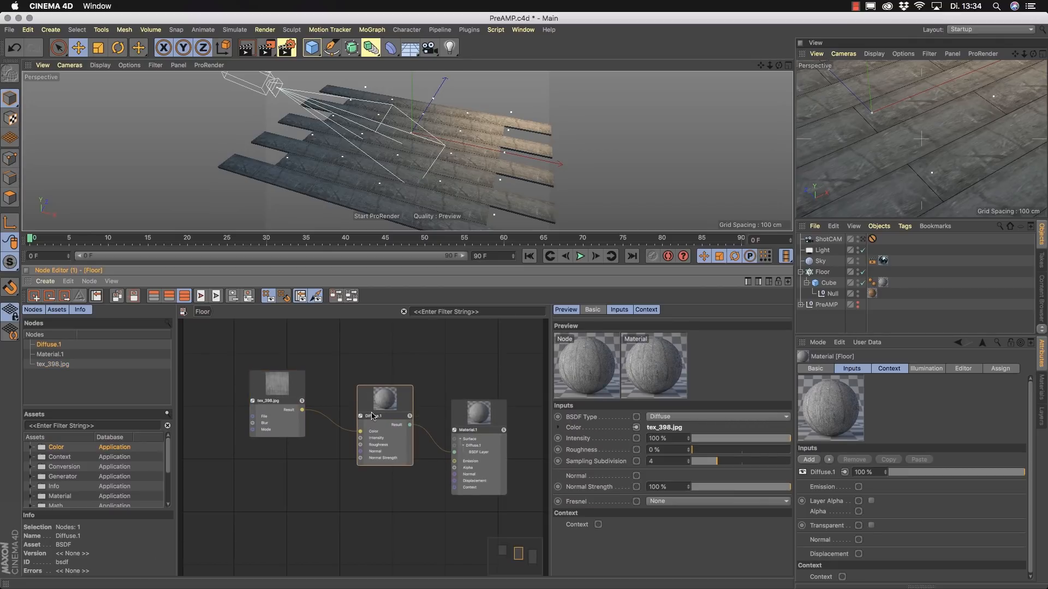
scroll(372, 416, up, 2)
double_click(374, 415)
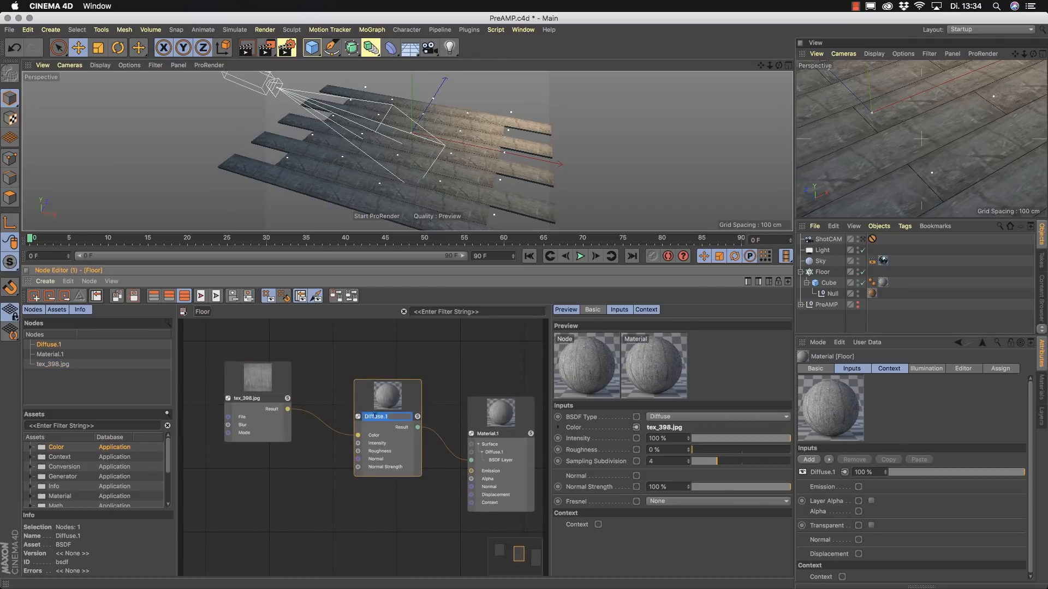
key(Return)
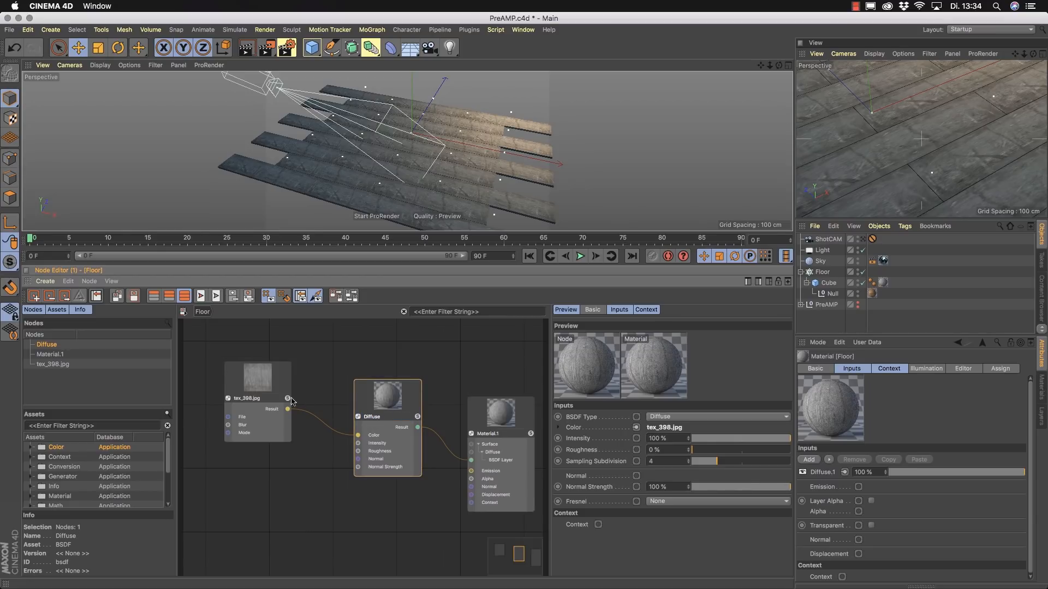
Rename the tex_398.jpg image node as Concrete.
click(255, 392)
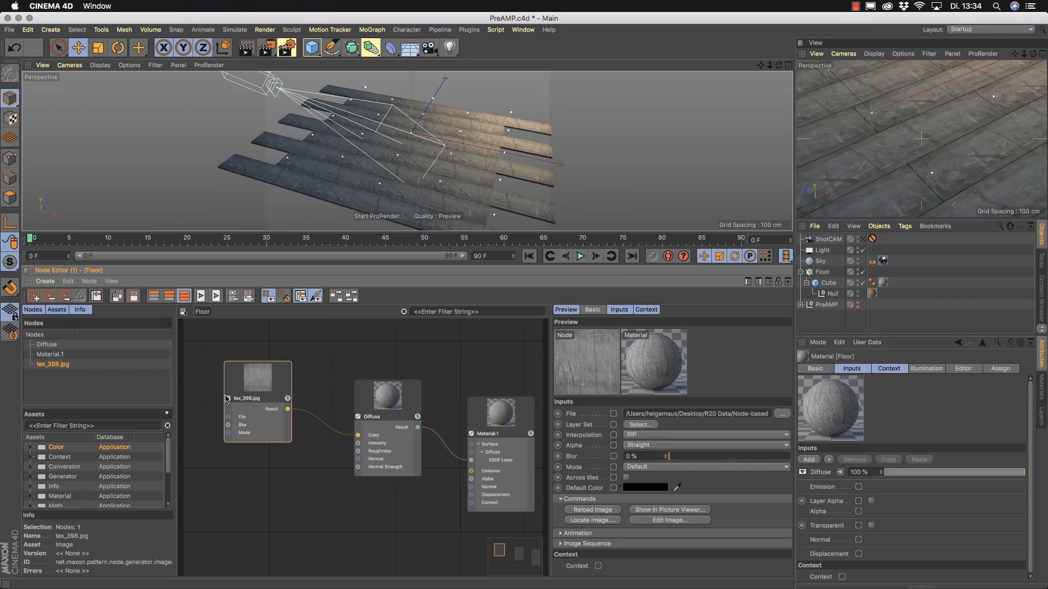
double_click(263, 398)
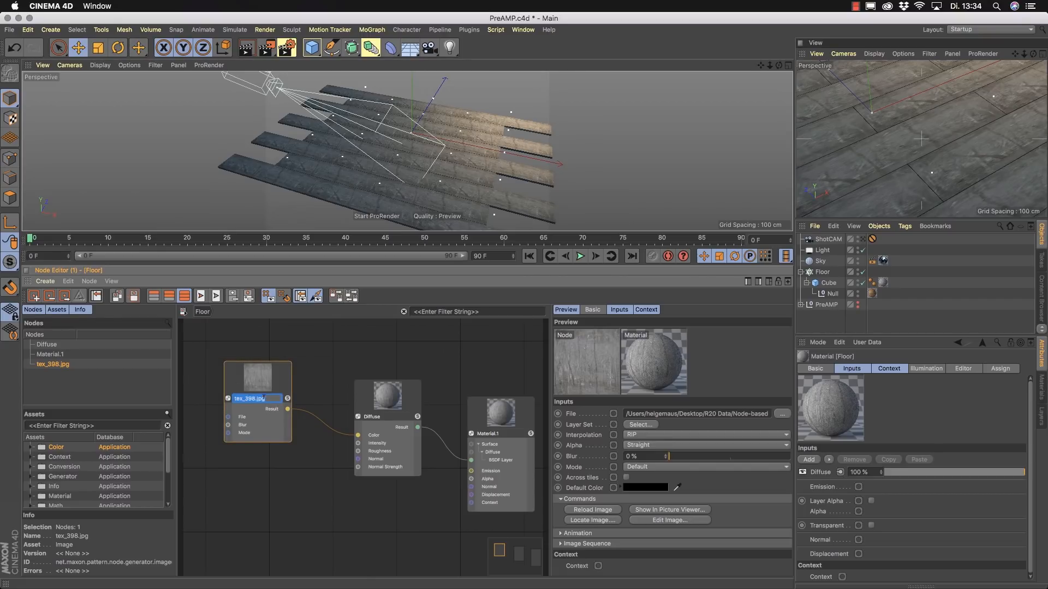
text(Concrete)
key(Return)
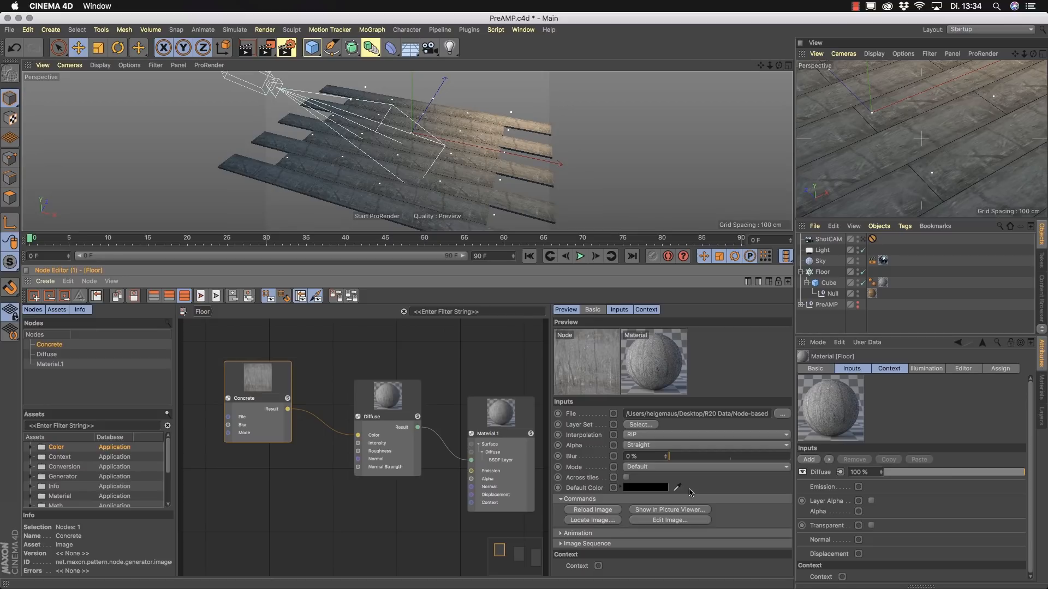
Add a second BSDF layer to Material.1, name it GGX and set its BSDF type to GGX.
click(519, 419)
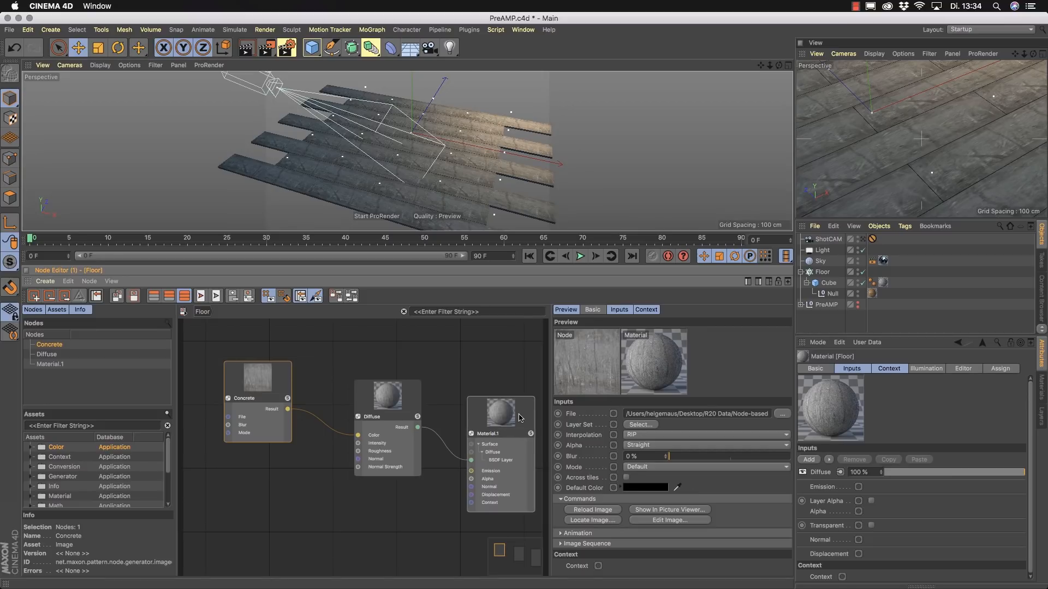
click(585, 414)
mouse_move(600, 439)
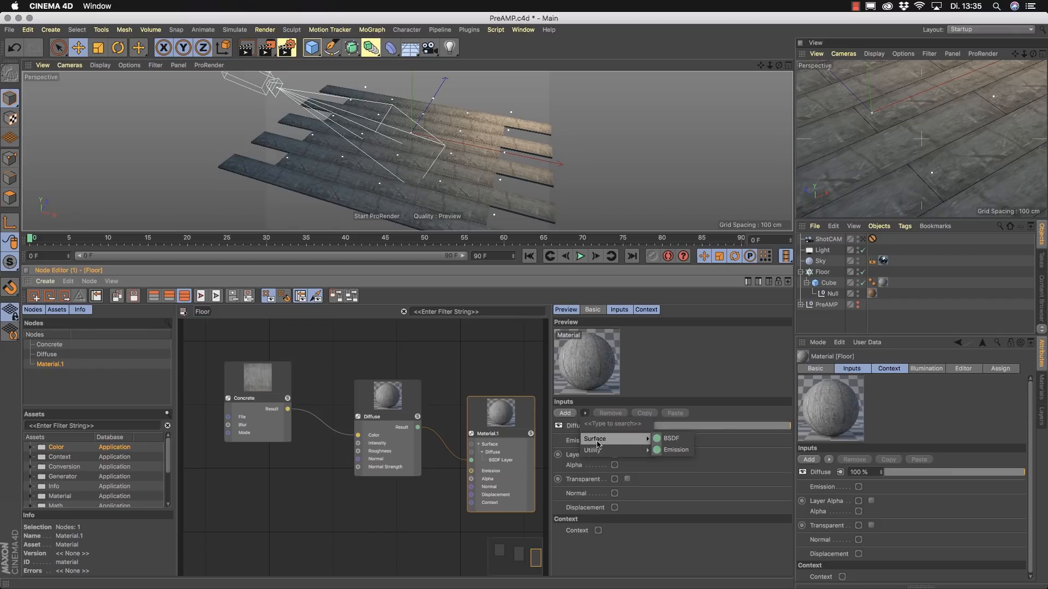
click(676, 439)
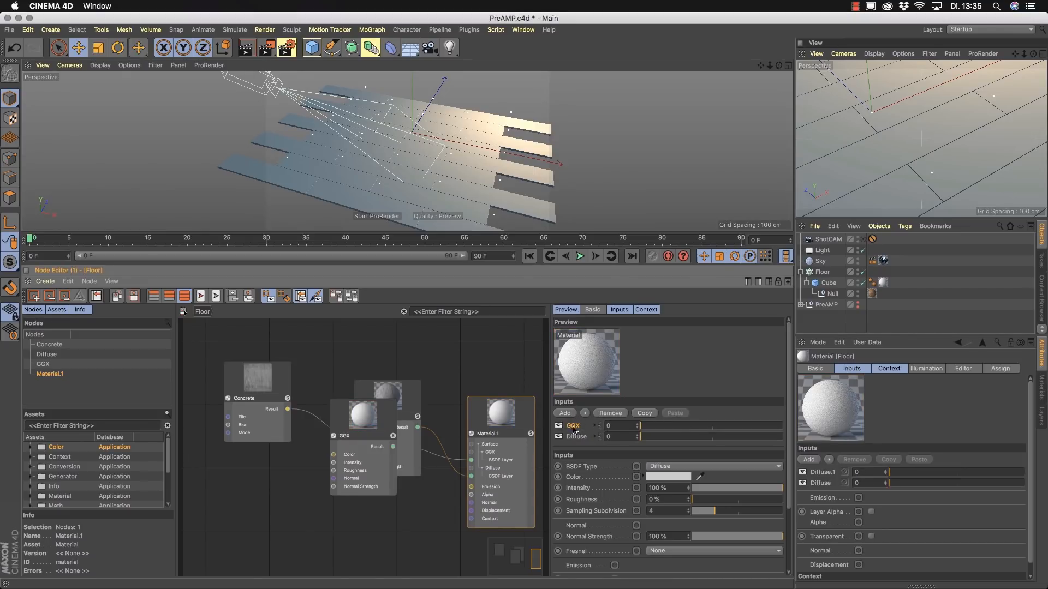
drag(788, 431, 783, 461)
click(707, 418)
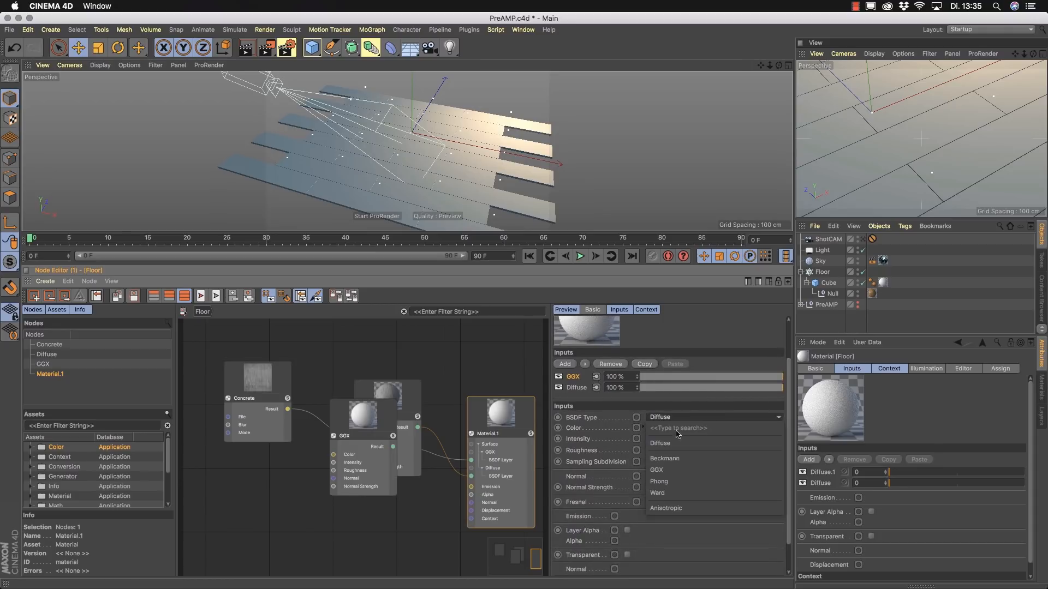
click(668, 472)
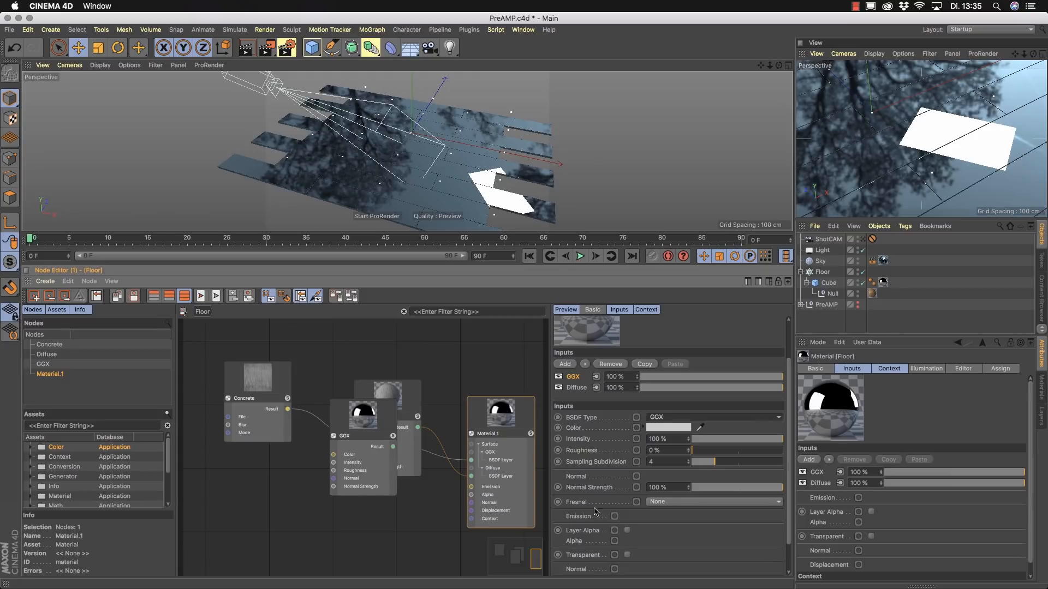
Set the GGX layer's Fresnel to Dielectric with a Dielectric IOR of 1.3.
click(700, 503)
click(683, 551)
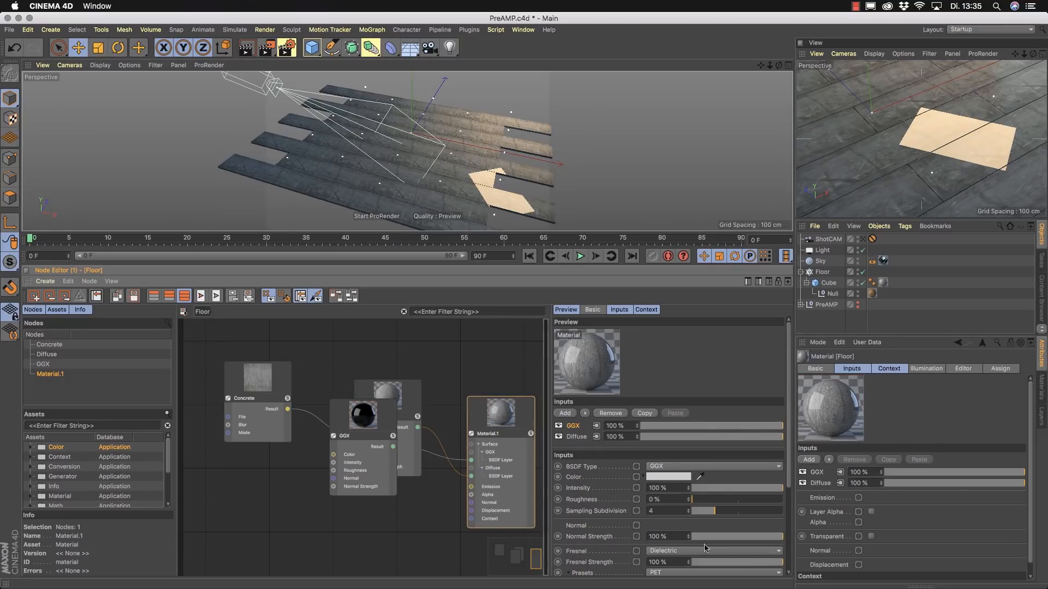
scroll(779, 535, down, 5)
drag(674, 467, 598, 468)
text(1.3)
key(Return)
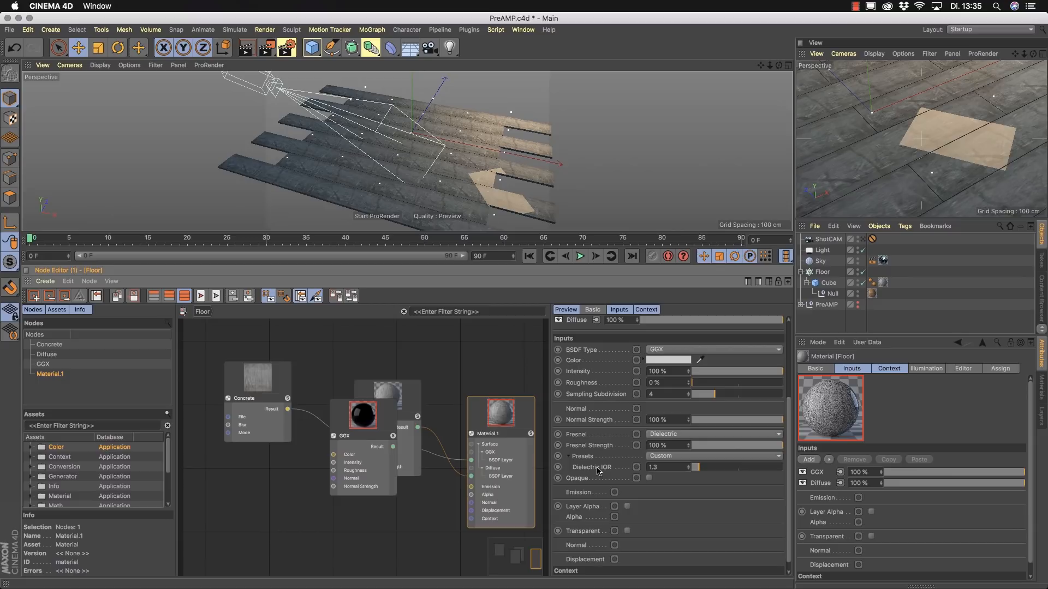
Check the floor reflections from a low angle with GGX roughness at 0 %, and move the GGX node below the Concrete and Diffuse nodes.
alt+drag(394, 138, 378, 152)
alt+right_drag(377, 150, 438, 124)
alt+middle_drag(503, 184, 408, 152)
alt+drag(408, 152, 501, 141)
alt+right_drag(500, 141, 393, 150)
alt+drag(508, 152, 470, 123)
drag(715, 383, 674, 384)
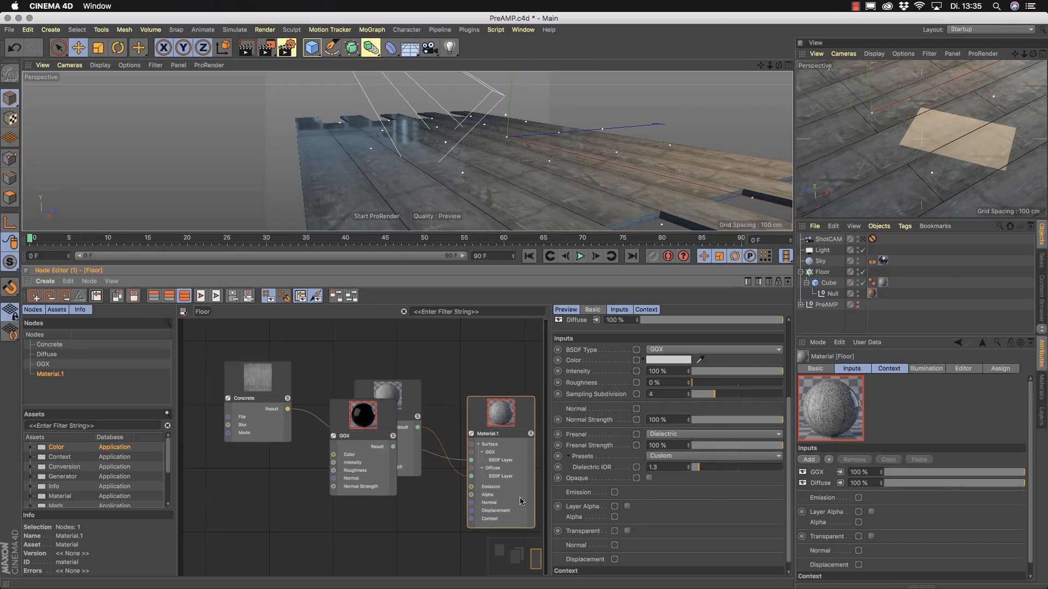
drag(363, 428, 303, 510)
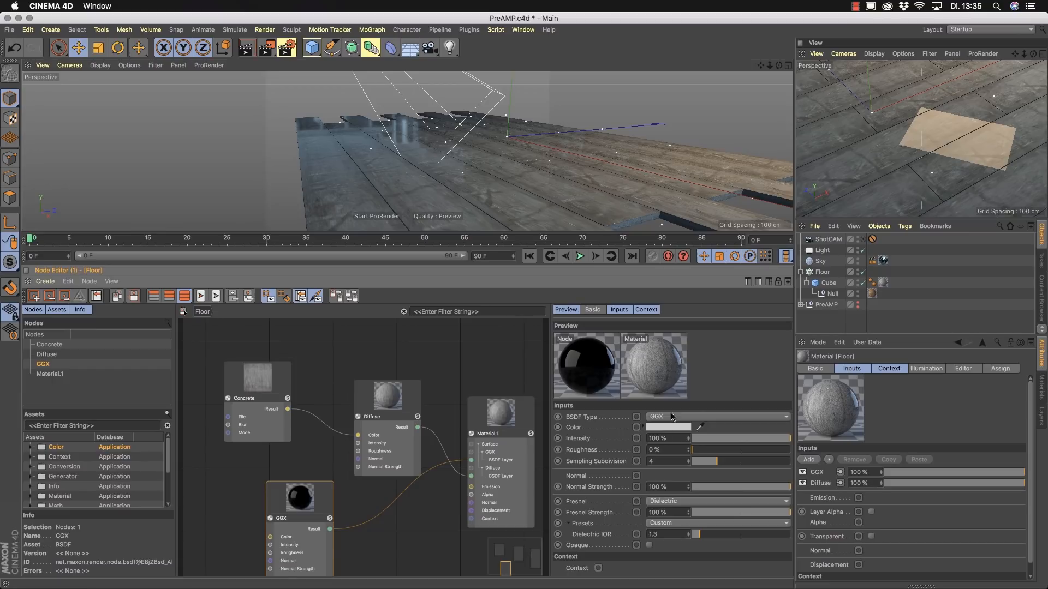
Load tex_398s.jpg as the GGX node's color texture without copying the image to the project location.
click(636, 427)
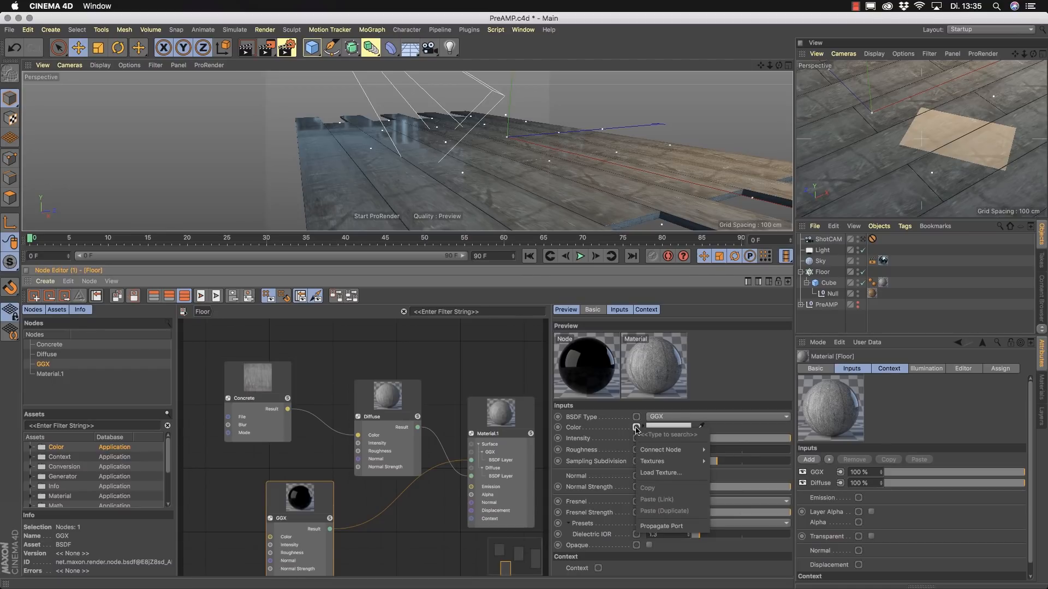
click(661, 473)
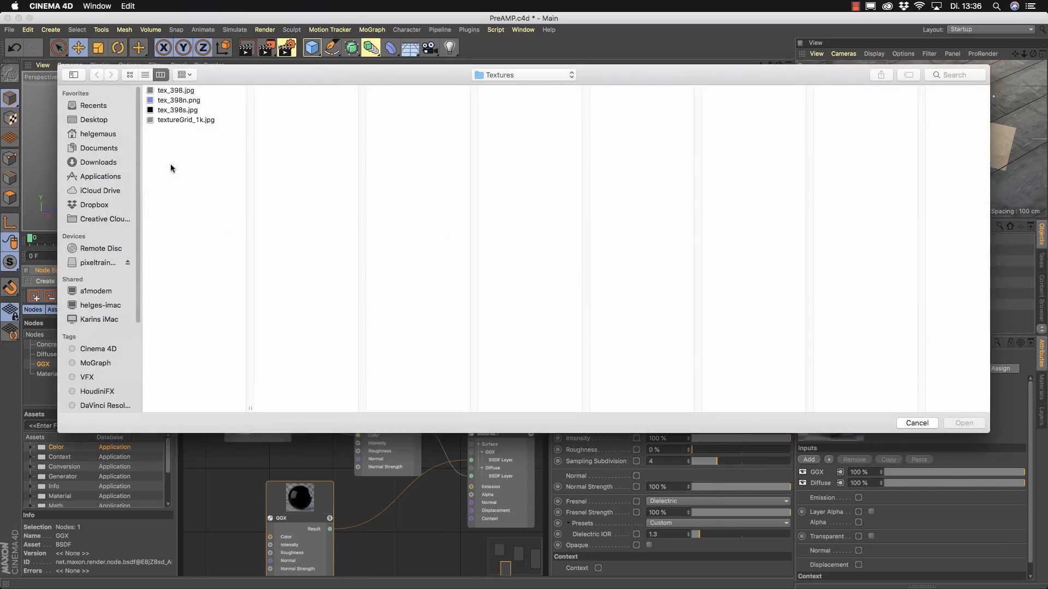
click(184, 110)
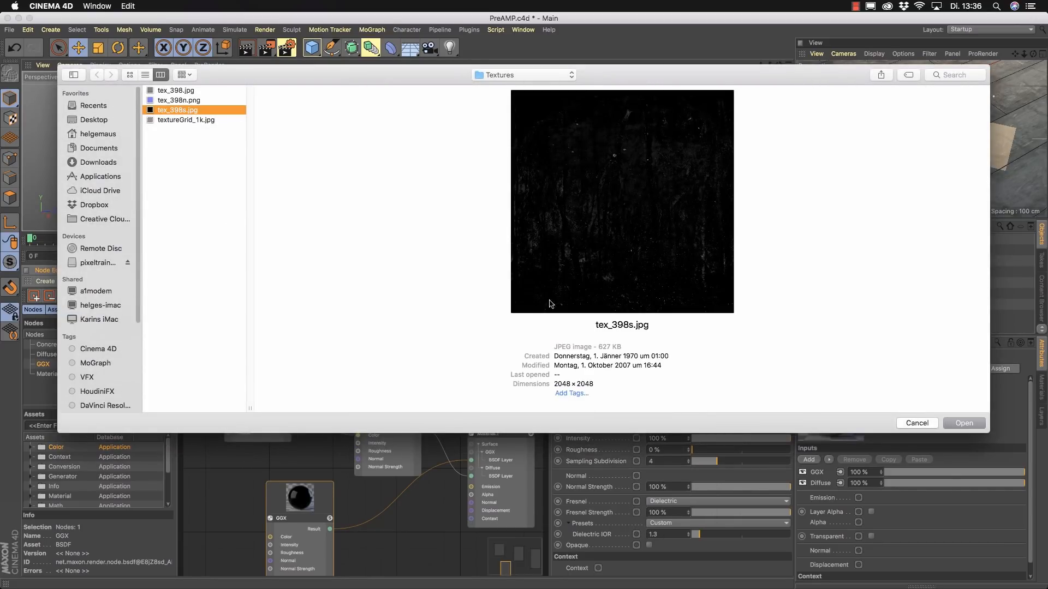
click(964, 424)
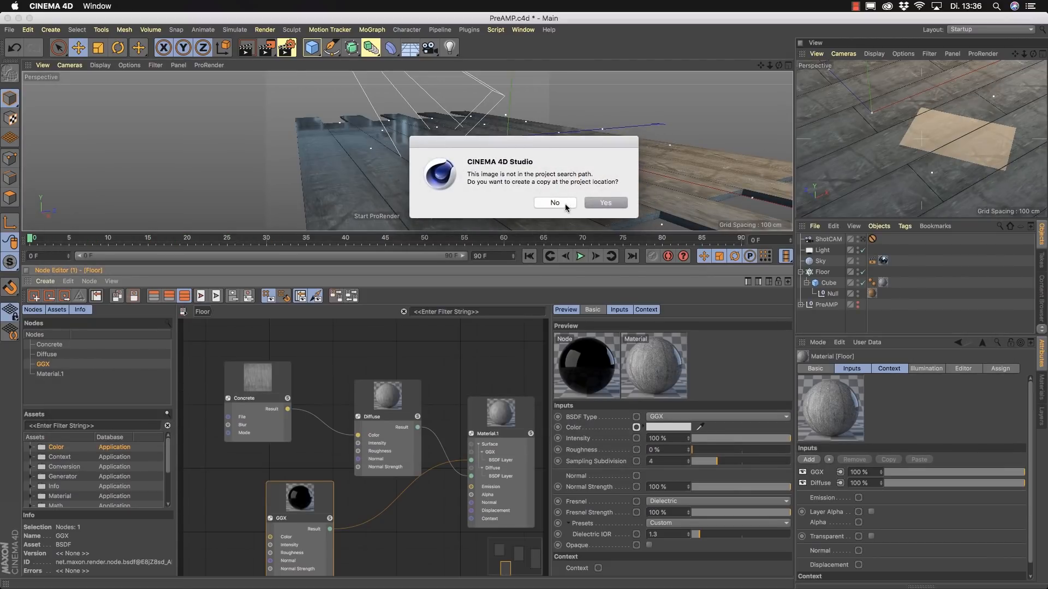
click(562, 203)
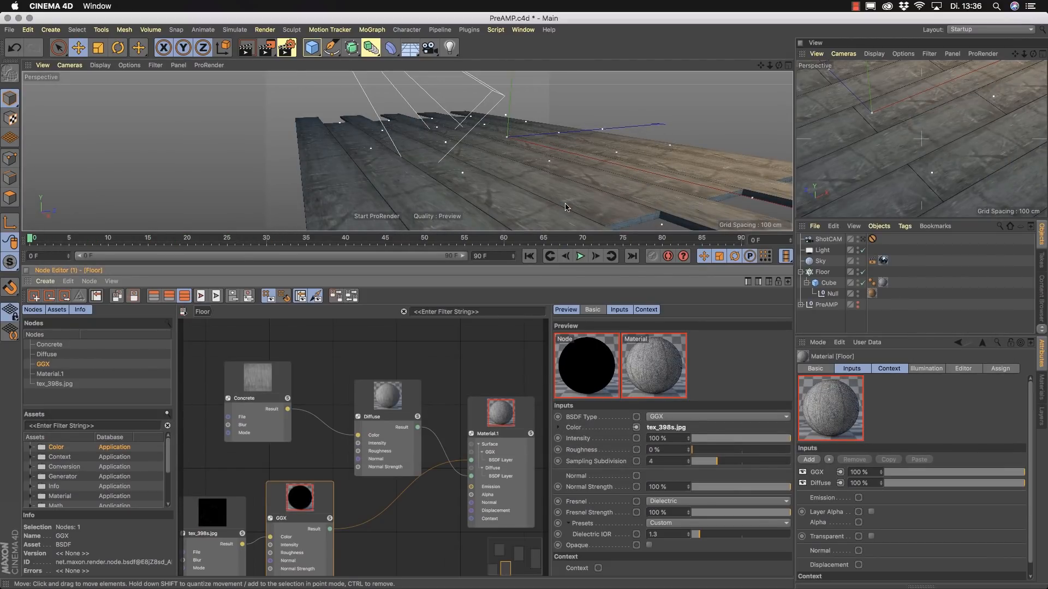
Inspect the floor's reflections from several angles, and delete the tex_398s.jpg node from the Floor graph.
alt+drag(566, 208, 499, 179)
alt+right_drag(496, 172, 546, 157)
mouse_move(539, 155)
alt+mouse_down()
mouse_move(563, 179)
mouse_move(640, 200)
mouse_move(633, 157)
mouse_move(556, 147)
alt+mouse_up()
alt+right_drag(557, 146, 467, 169)
alt+drag(468, 169, 375, 173)
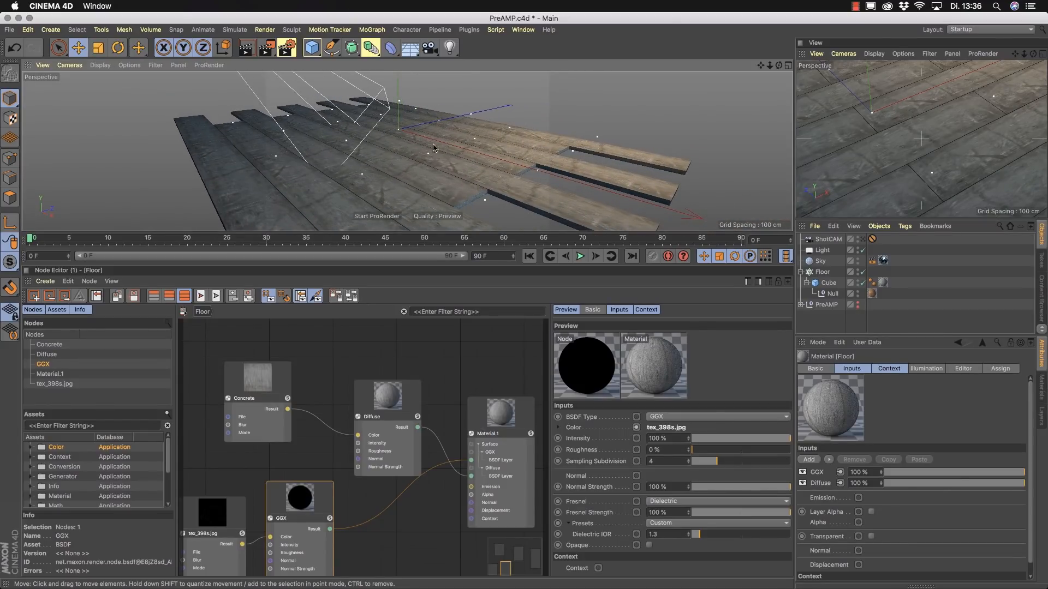
click(214, 517)
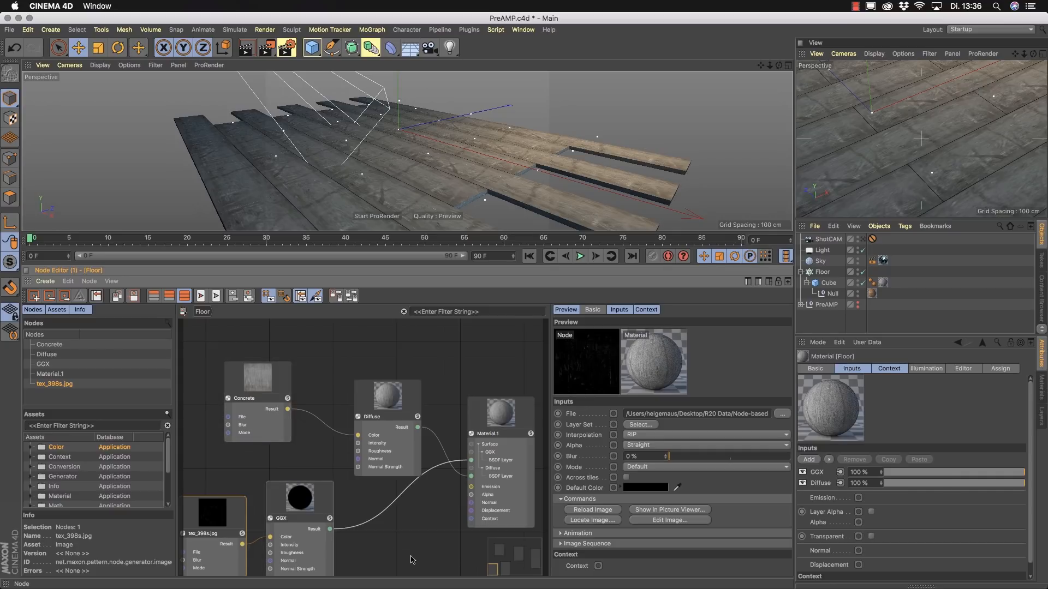
key(Delete)
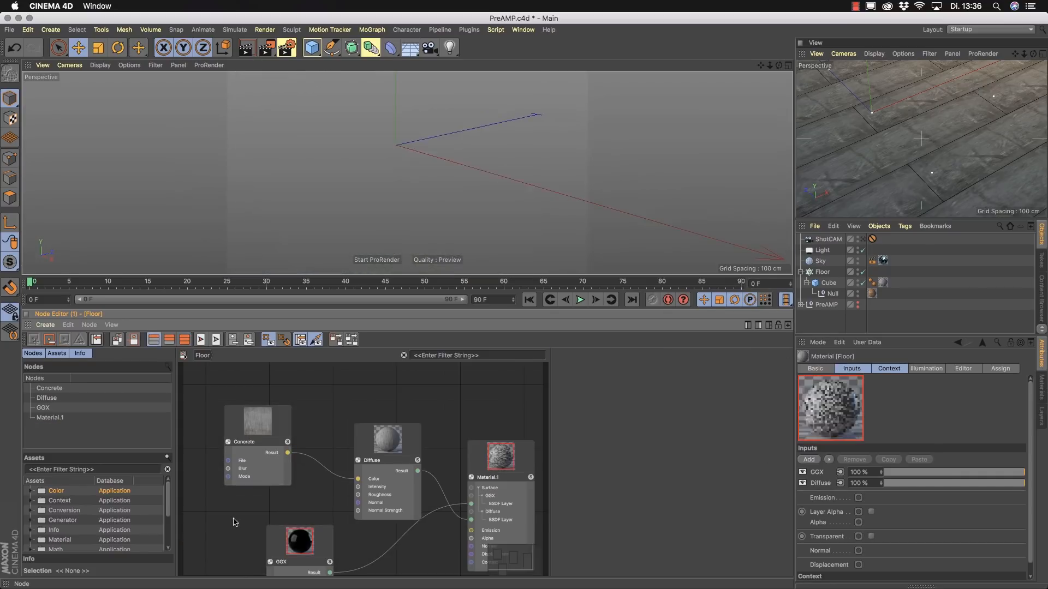
Enlarge the Node Editor area and move the Concrete node farther away from the Diffuse and GGX nodes.
alt+middle_drag(234, 540, 269, 504)
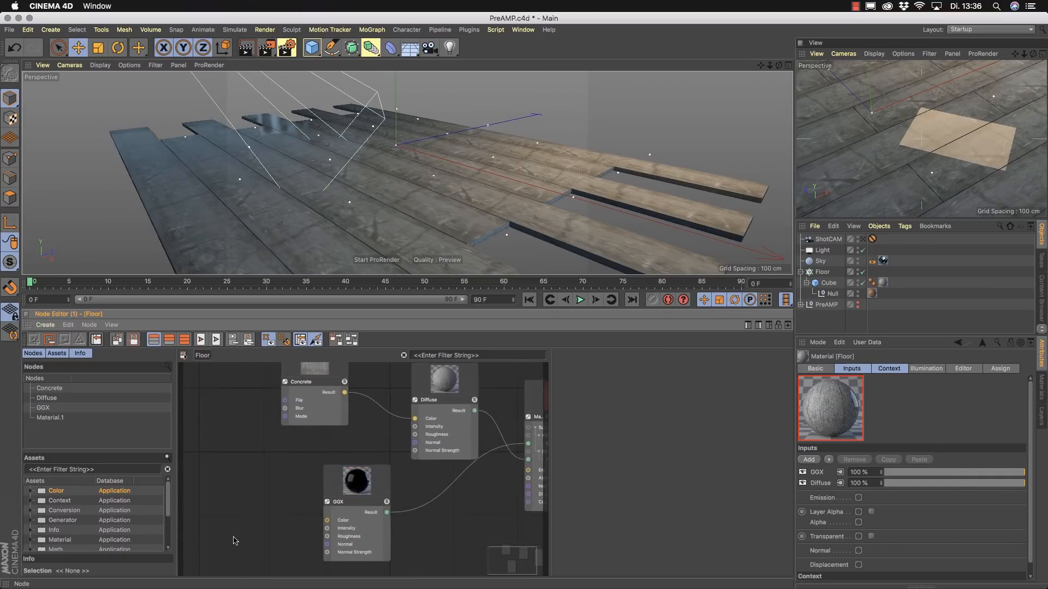
drag(593, 307, 594, 254)
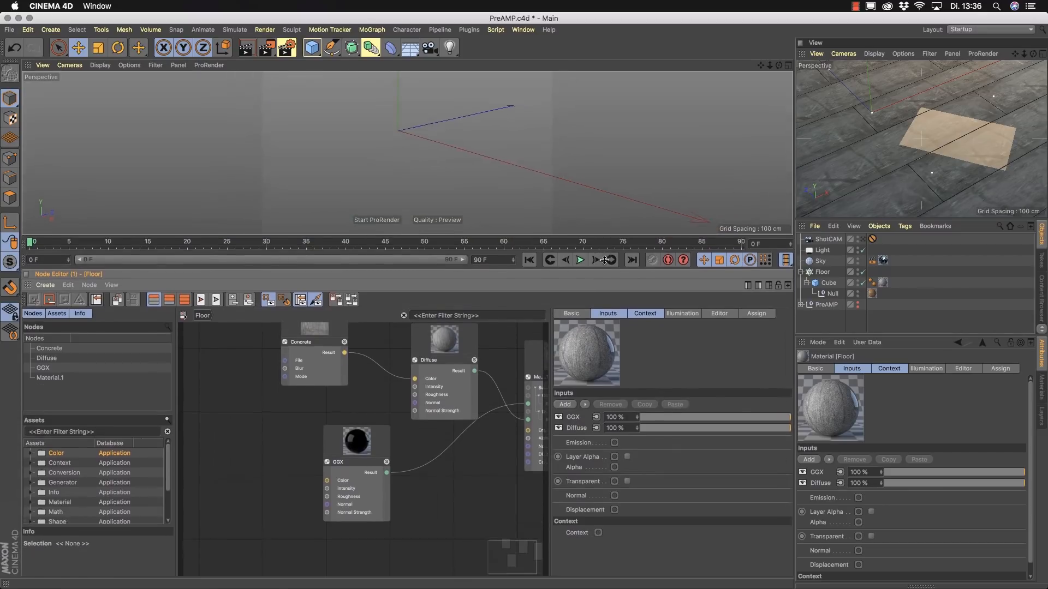
click(318, 324)
drag(318, 324, 223, 347)
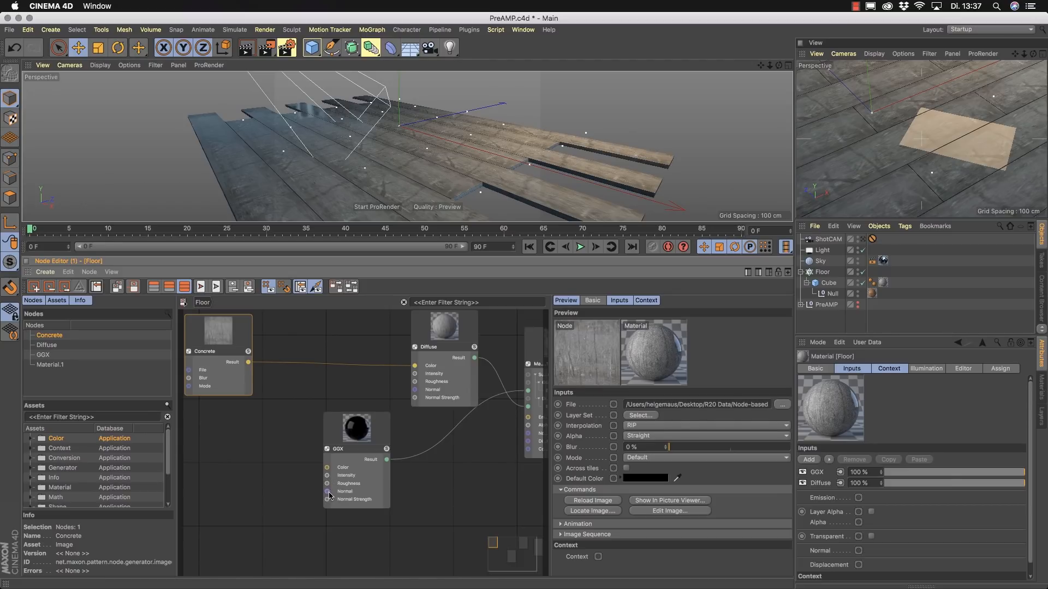
alt+middle_drag(472, 494, 415, 497)
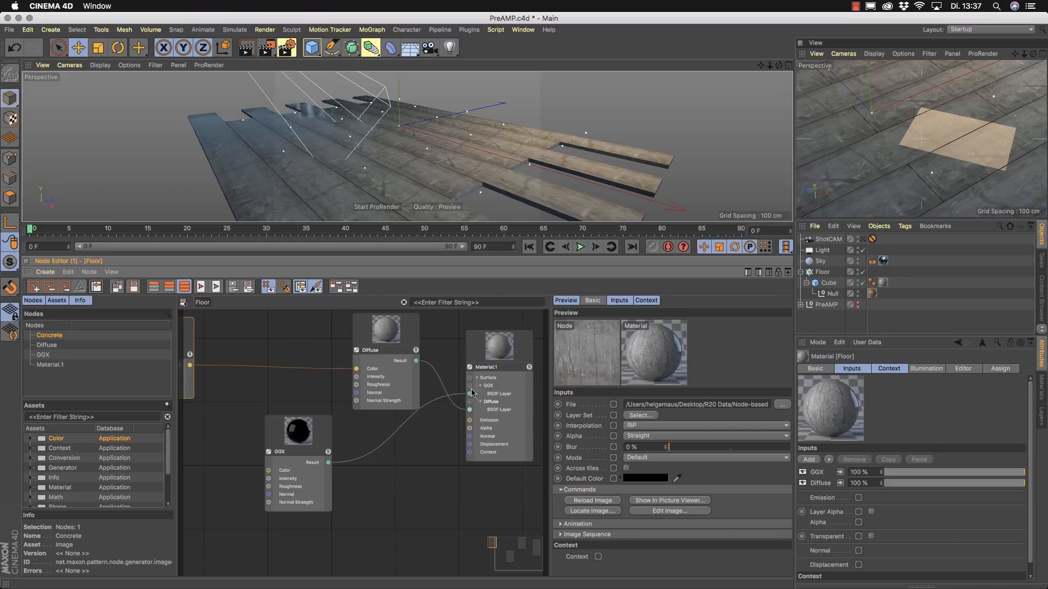
alt+middle_drag(391, 498, 437, 512)
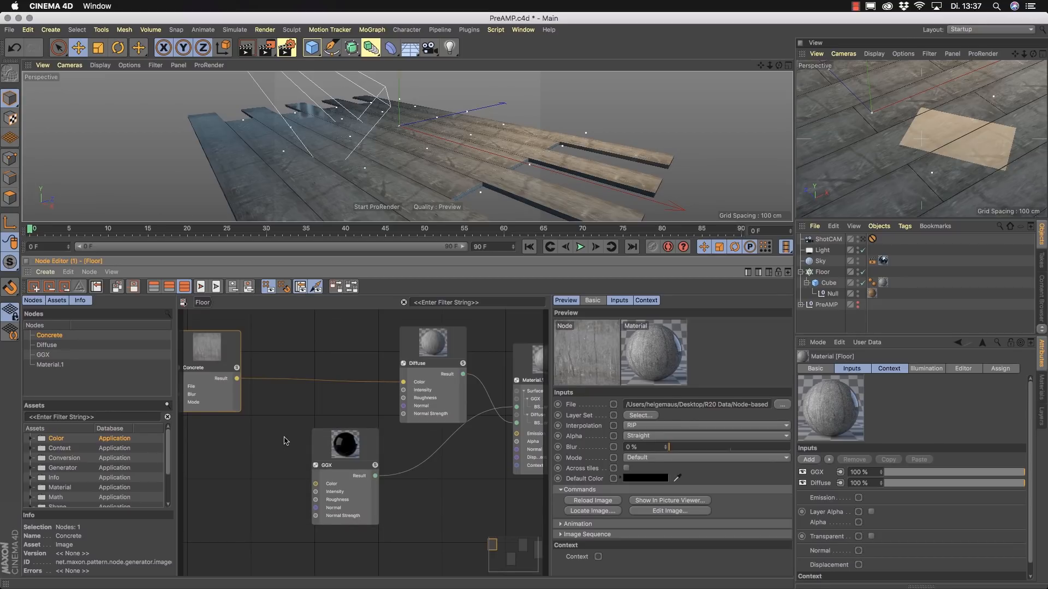
Connect the Concrete node's result to the GGX node's Color input and shift the GGX node to make room.
click(30, 458)
click(30, 459)
drag(239, 380, 278, 464)
click(269, 407)
drag(237, 378, 316, 486)
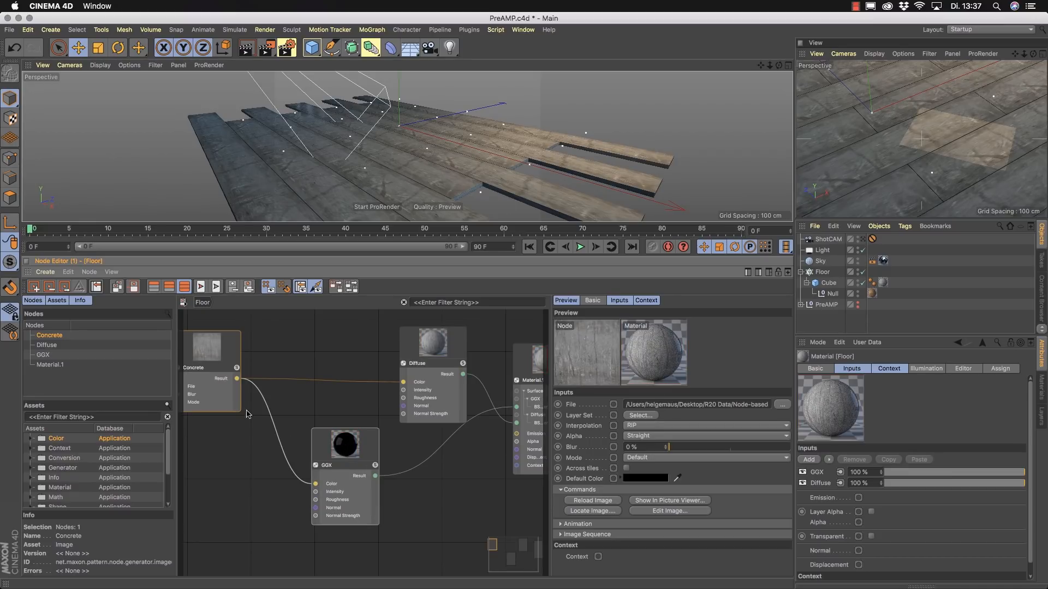
alt+drag(378, 141, 470, 188)
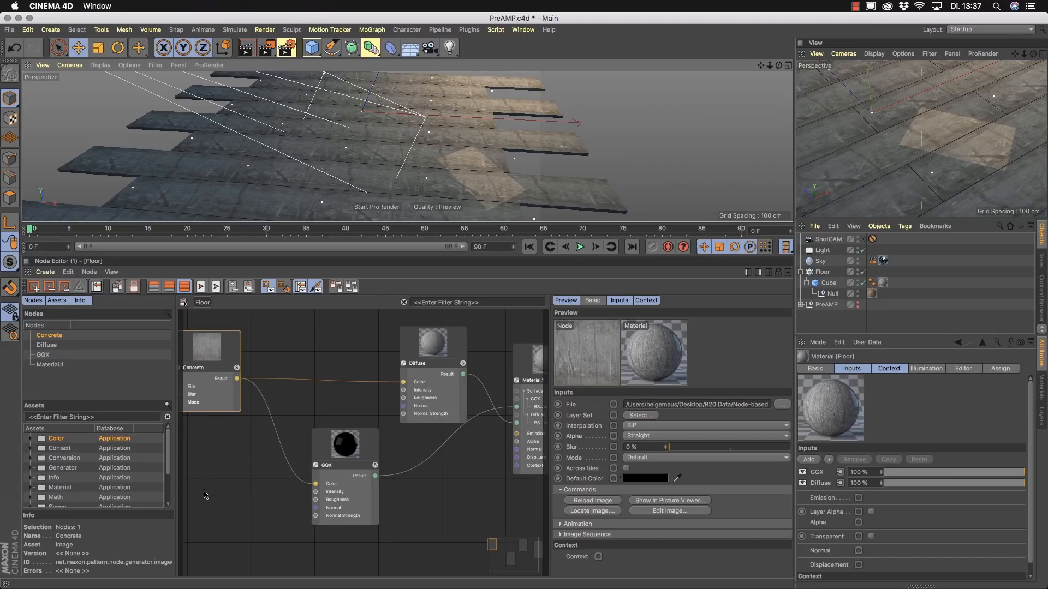
drag(350, 452, 384, 478)
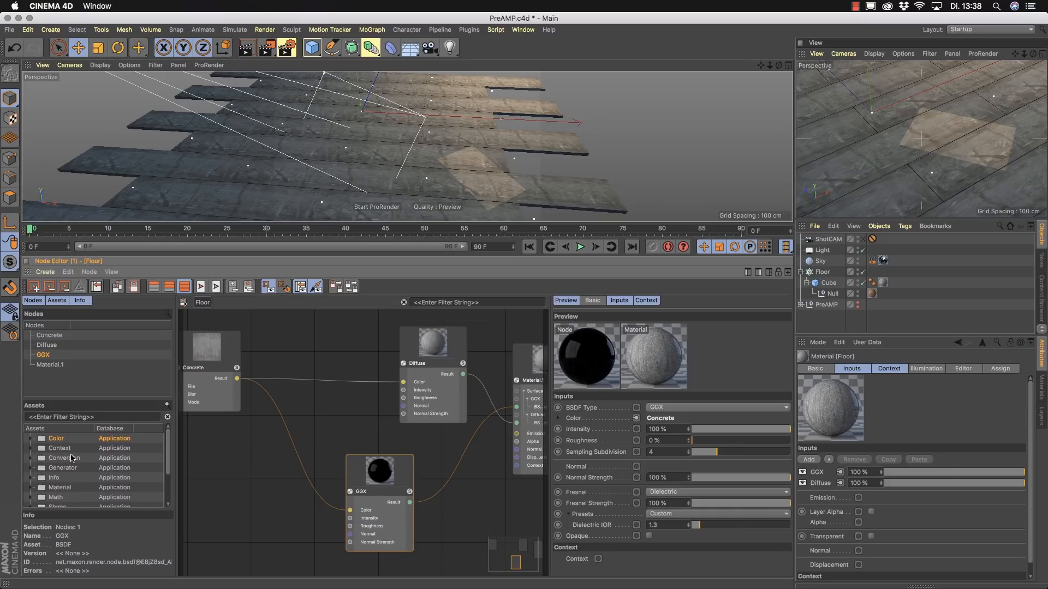
Add a Color Correction node from the Color assets, wire it between Concrete and GGX, and delete it again.
click(31, 442)
scroll(169, 445, down, 3)
scroll(168, 445, up, 1)
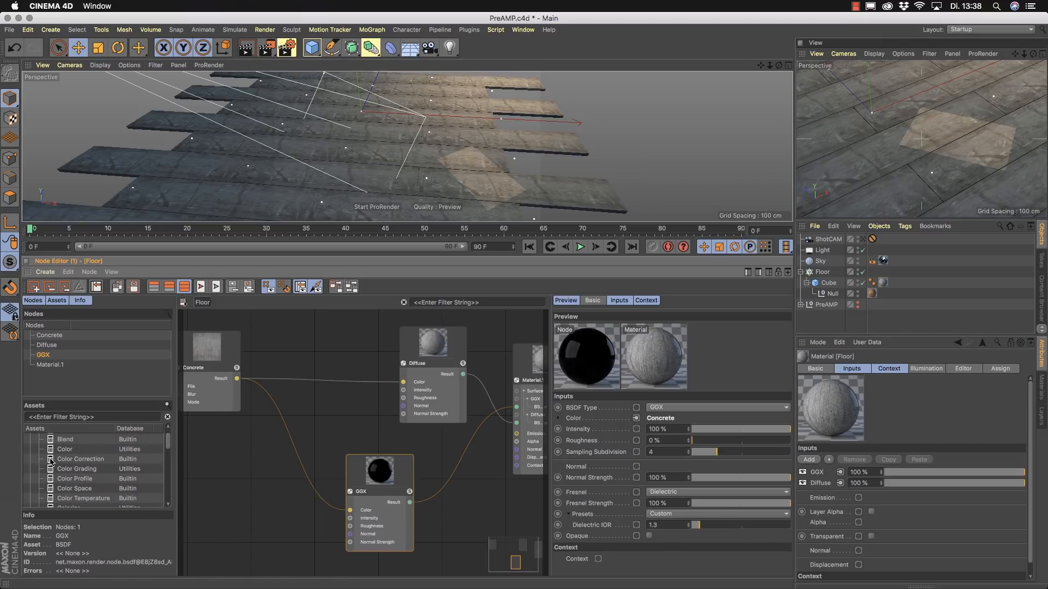
drag(51, 461, 265, 512)
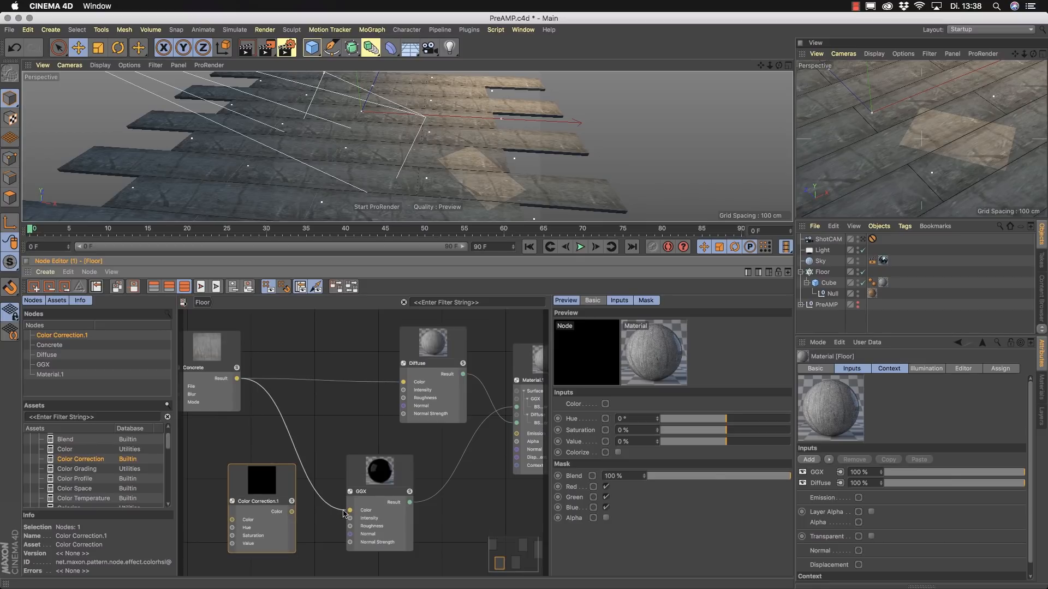
mouse_move(345, 514)
mouse_down()
mouse_move(232, 520)
mouse_move(349, 510)
mouse_up()
click(273, 510)
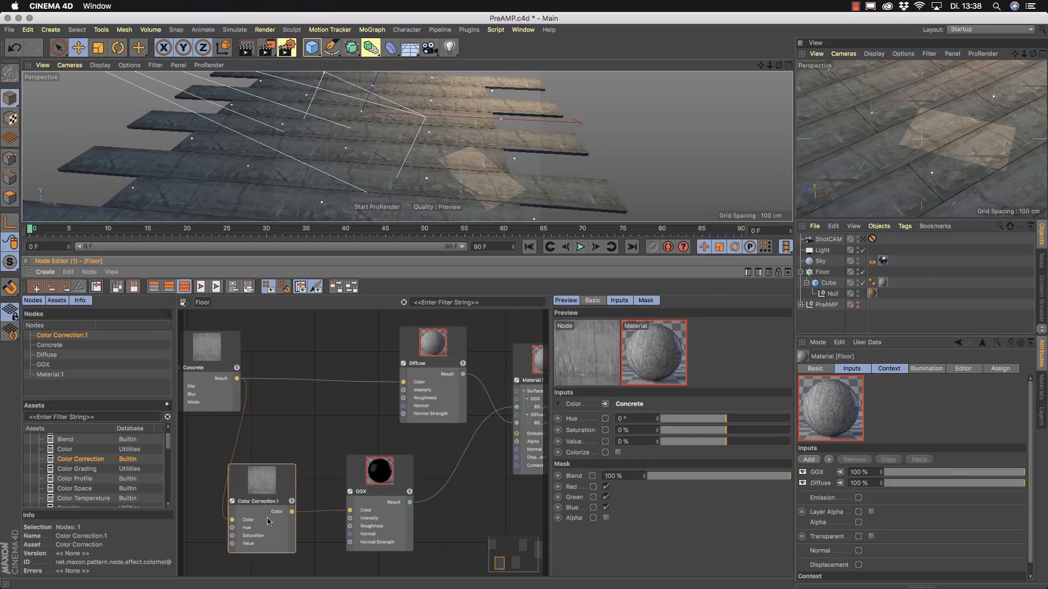
key(Delete)
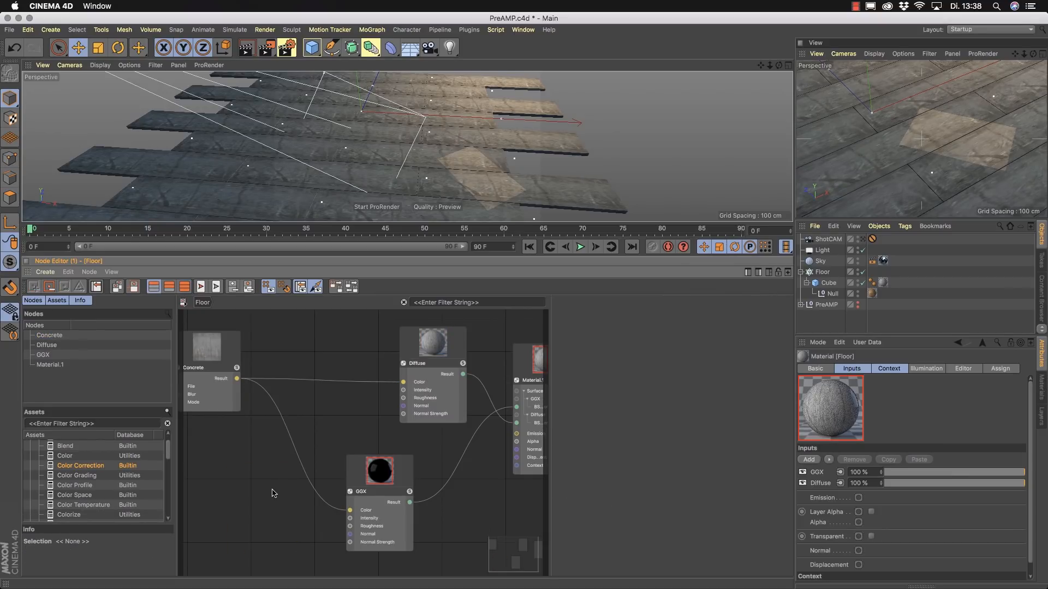
Insert a Color Correction converter into the Concrete-to-GGX connection, move it beside GGX, and delete it again.
click(289, 436)
click(264, 490)
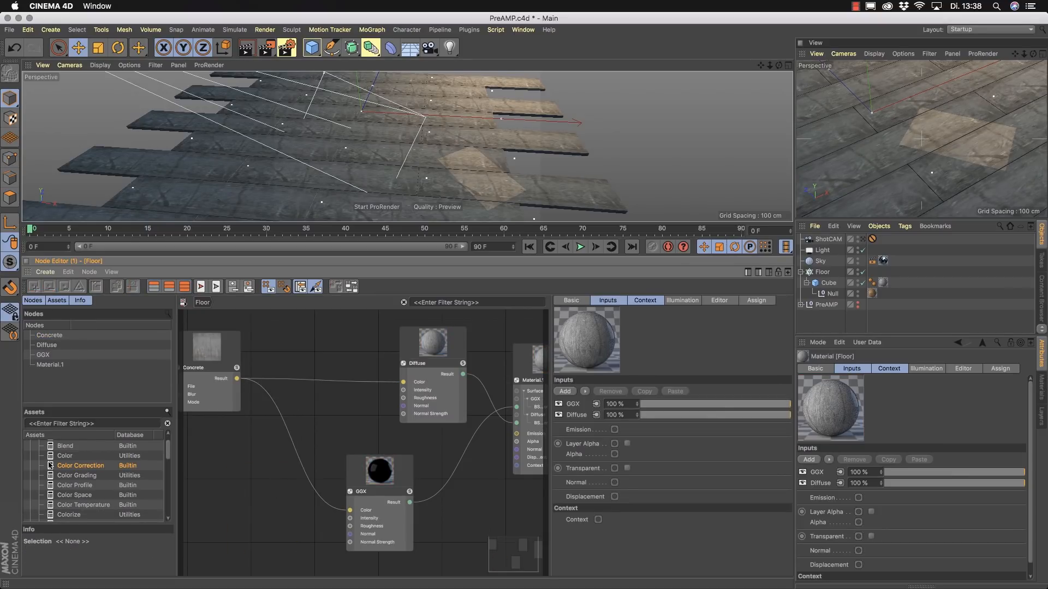
right_click(292, 444)
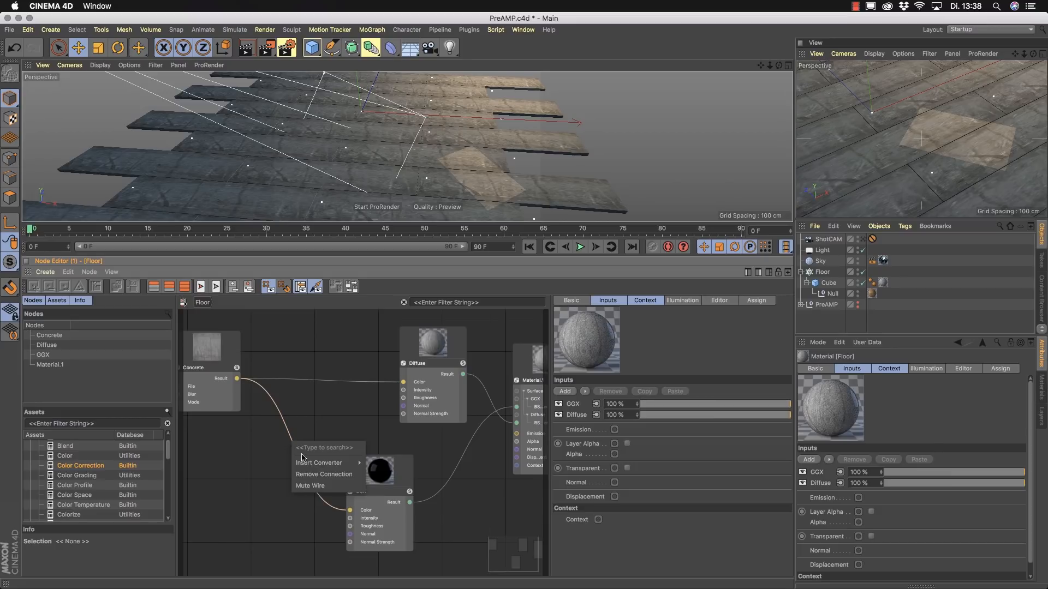
mouse_move(302, 463)
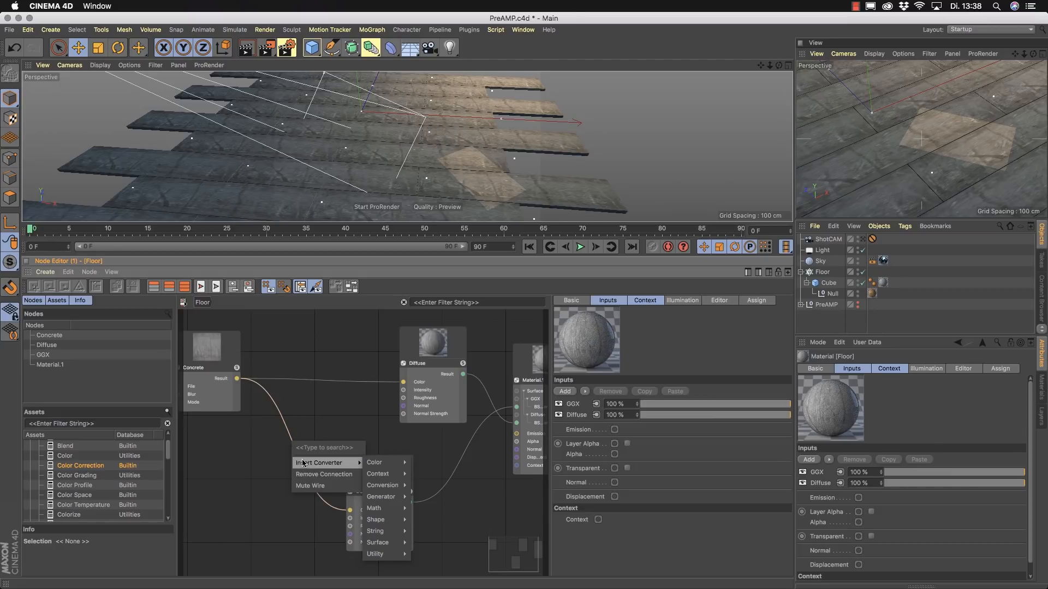
mouse_move(374, 464)
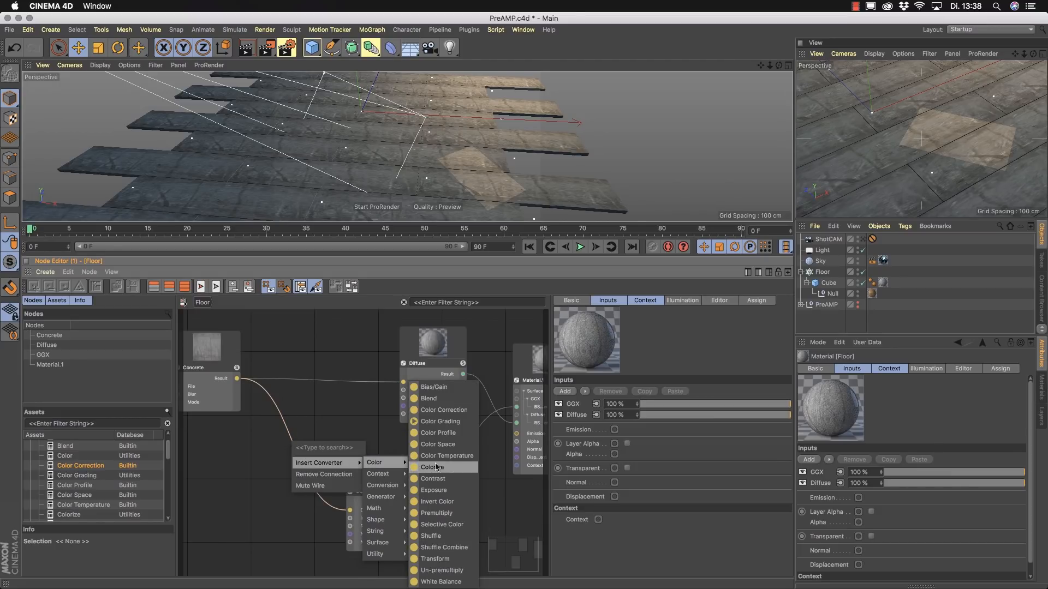
click(466, 414)
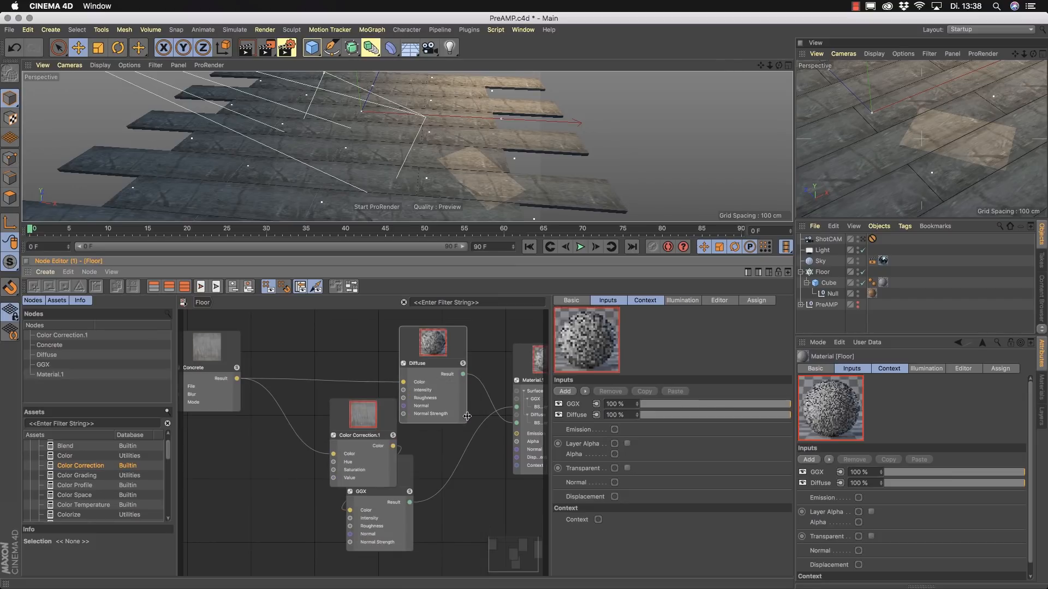
drag(362, 413, 286, 469)
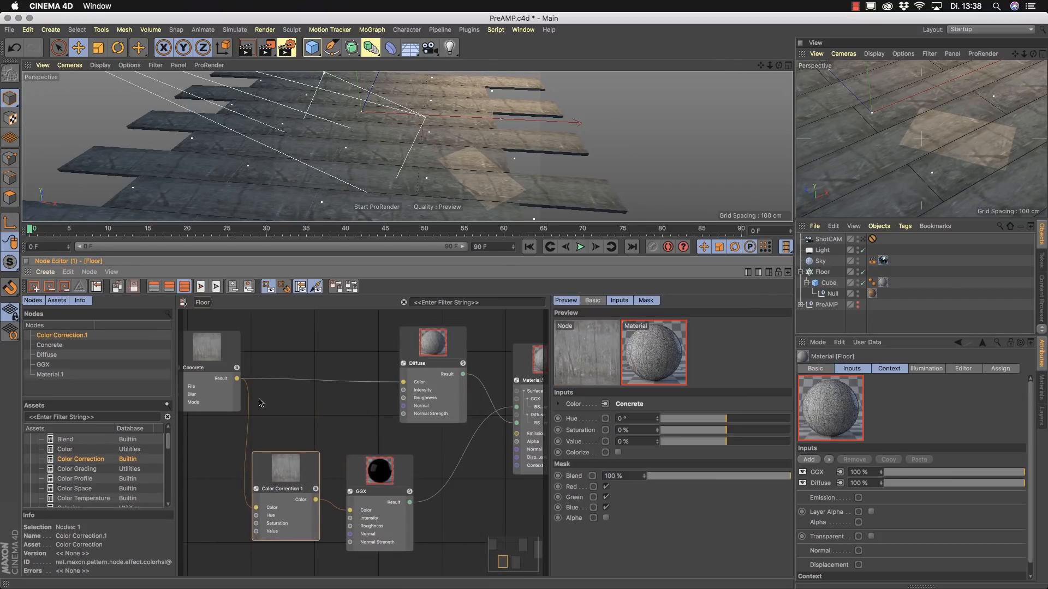
click(336, 435)
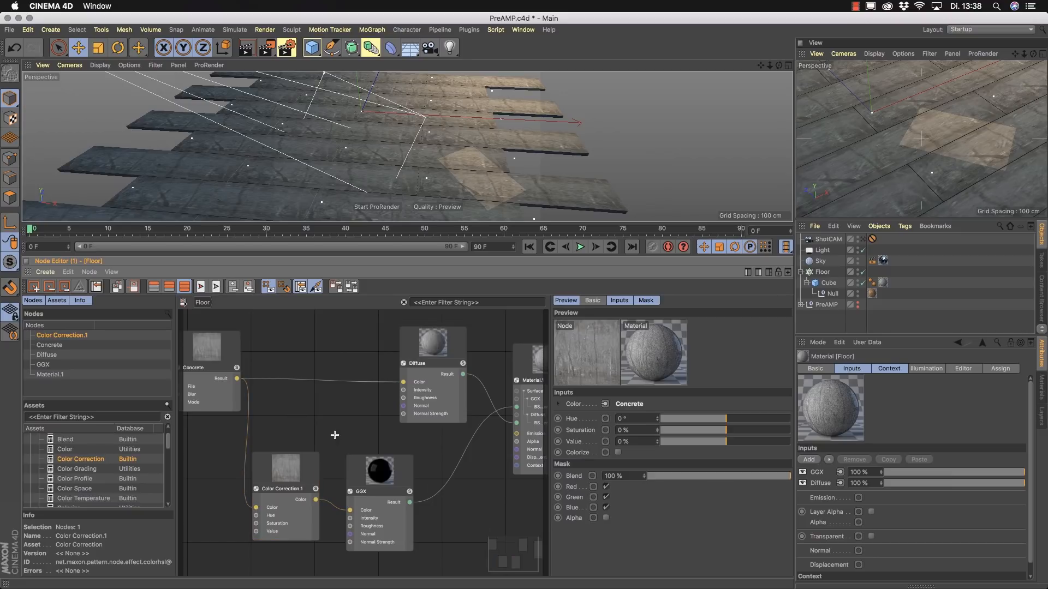
click(310, 477)
key(Delete)
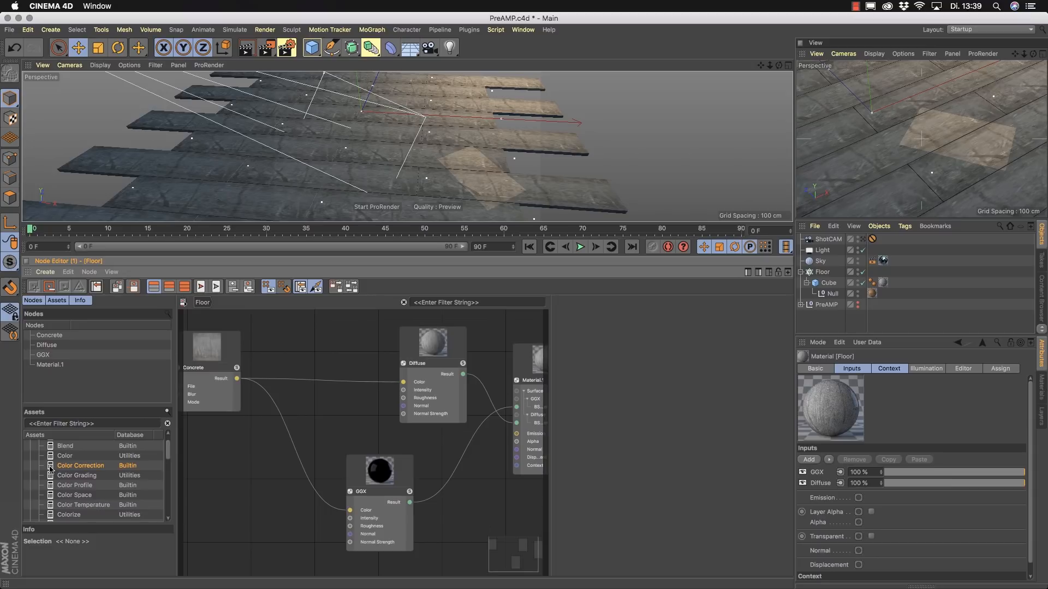
Place a Color Correction asset directly on the Concrete-to-GGX connection and set its Saturation to -100 %.
drag(55, 469, 299, 443)
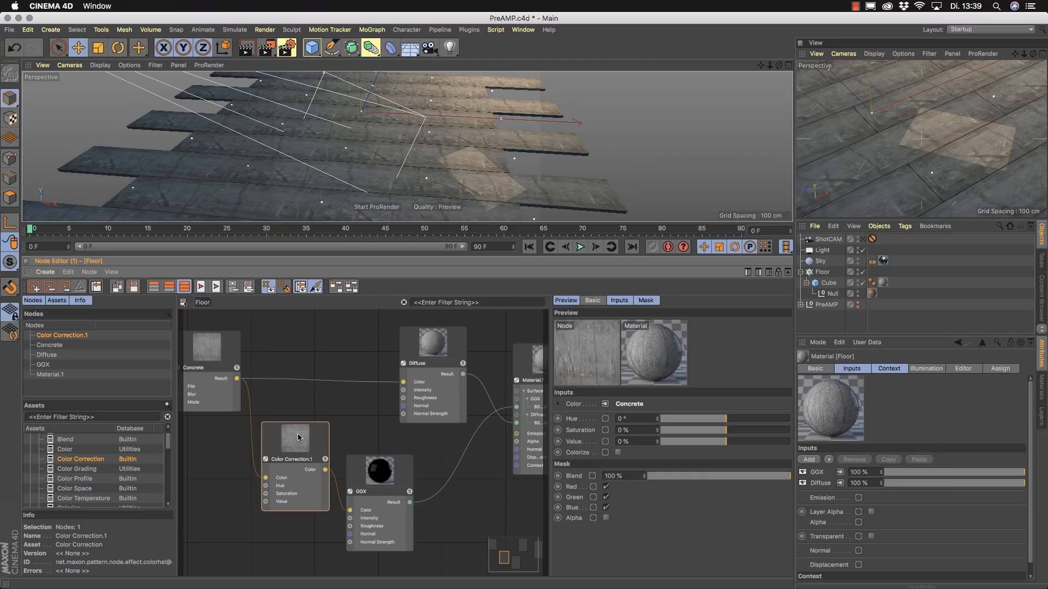
click(360, 435)
click(298, 439)
drag(727, 434, 653, 433)
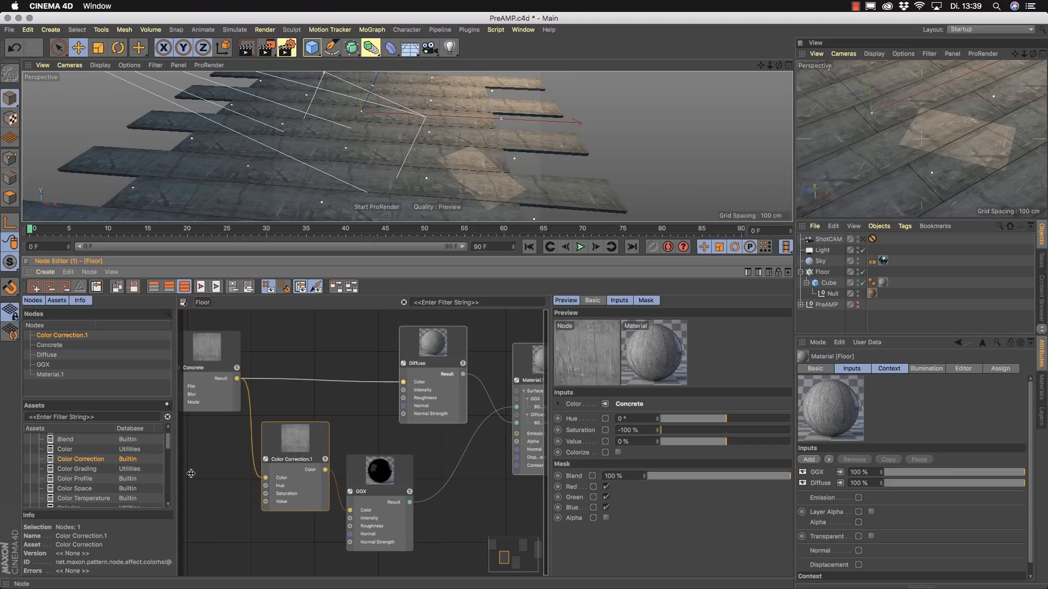
Look over the Floor graph, select its nodes one after another from the node list, and frame the GGX node.
scroll(167, 443, down, 4)
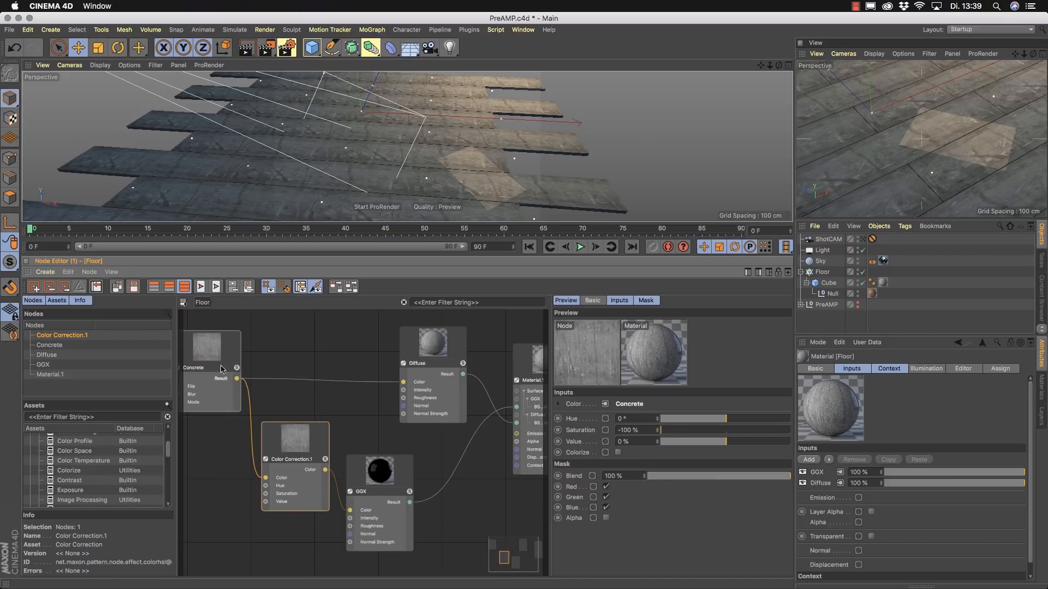
click(520, 514)
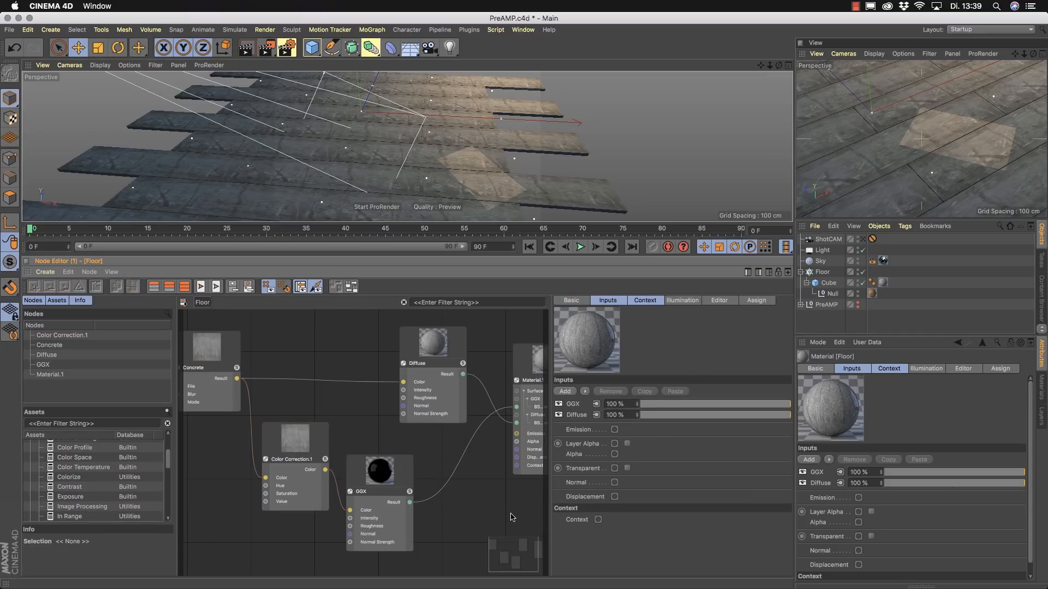
alt+middle_drag(517, 513, 504, 487)
drag(508, 552, 515, 553)
mouse_move(527, 553)
mouse_down()
mouse_move(500, 555)
mouse_move(513, 557)
mouse_up()
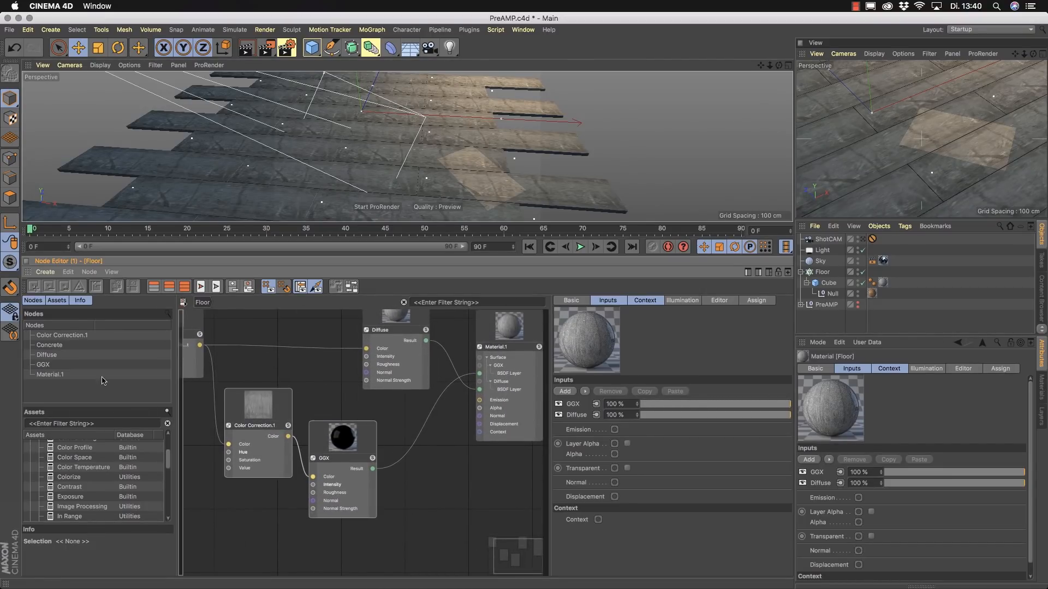
click(48, 355)
click(60, 346)
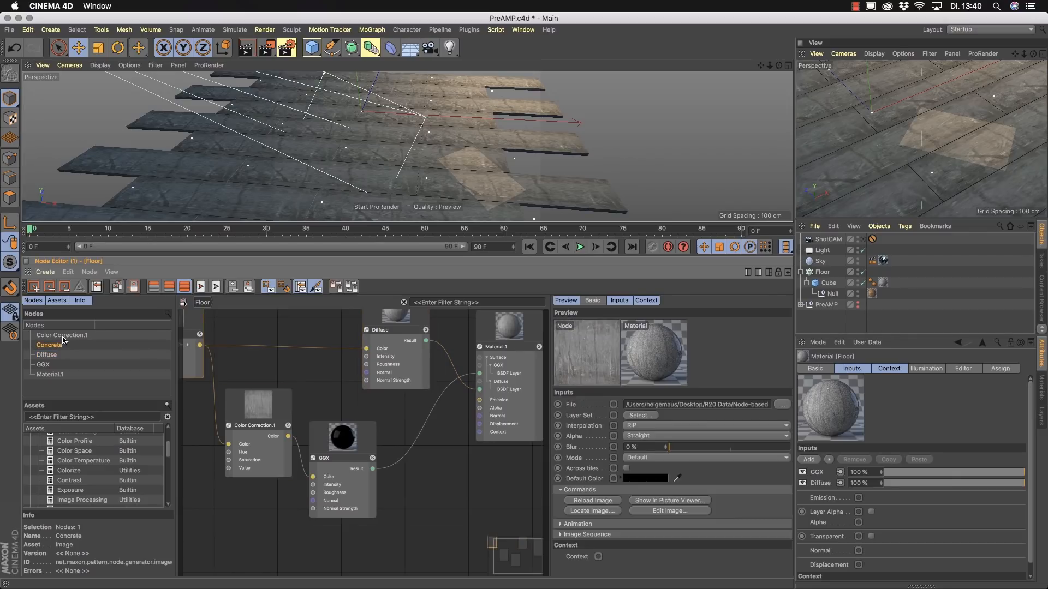
click(44, 365)
click(48, 375)
click(45, 365)
key(s)
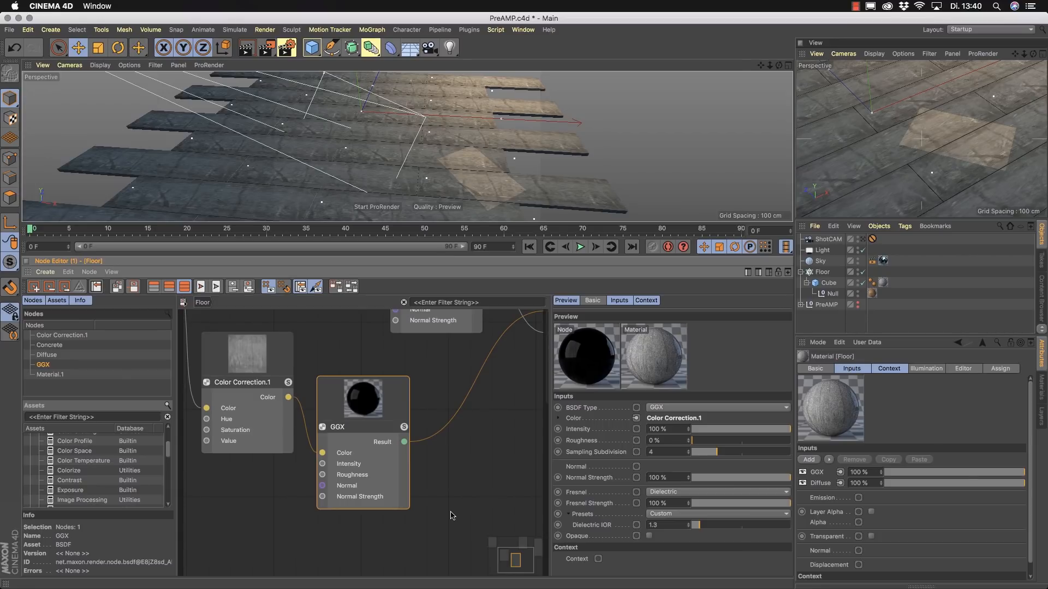
Frame the Concrete node and return to an overview of the connected Floor nodes.
click(50, 344)
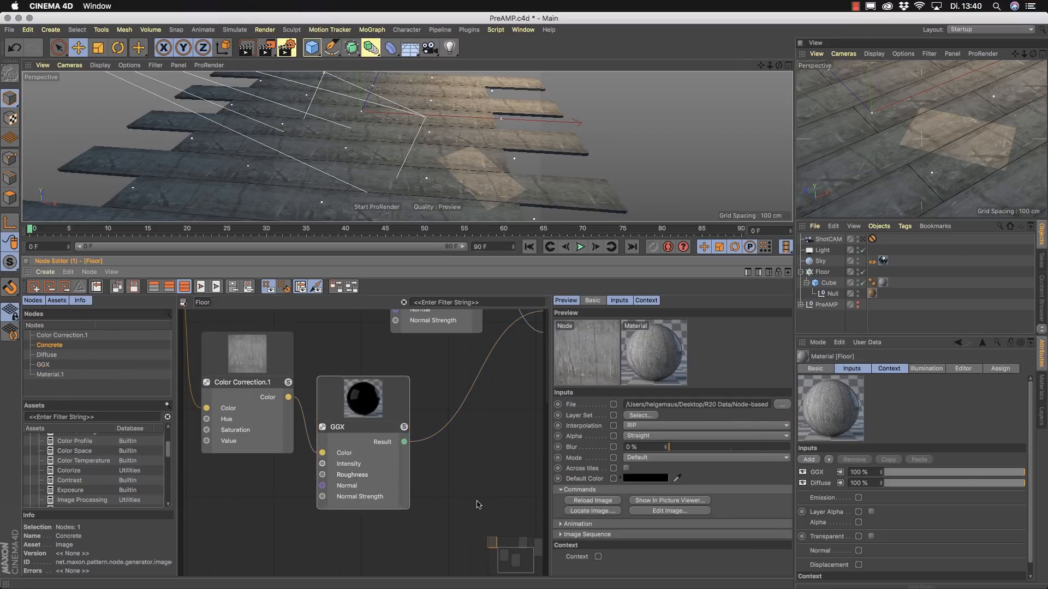
key(s)
alt+middle_drag(504, 466, 350, 373)
scroll(429, 431, down, 1)
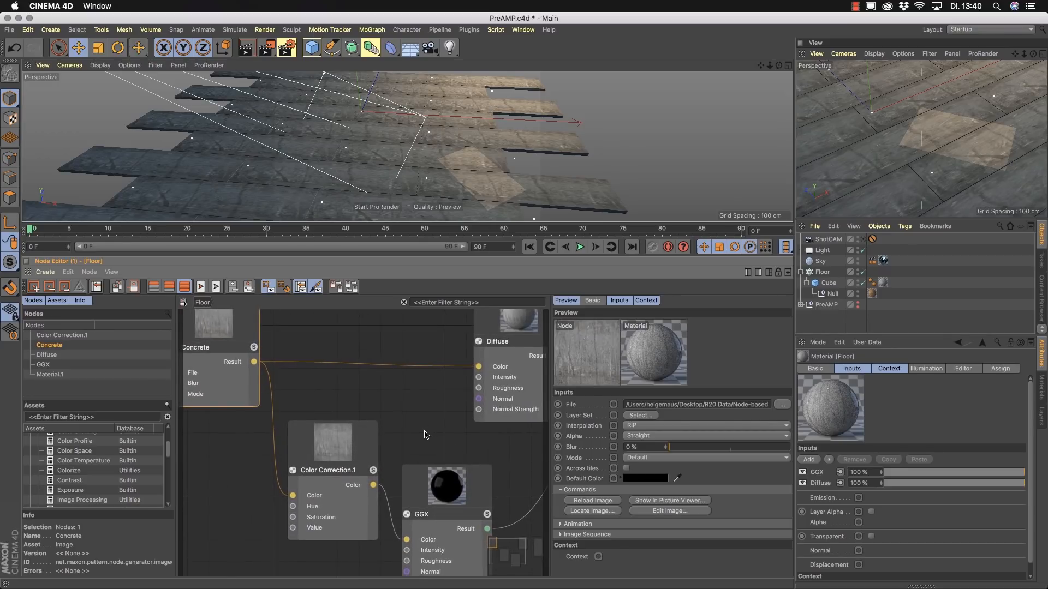
scroll(426, 434, down, 5)
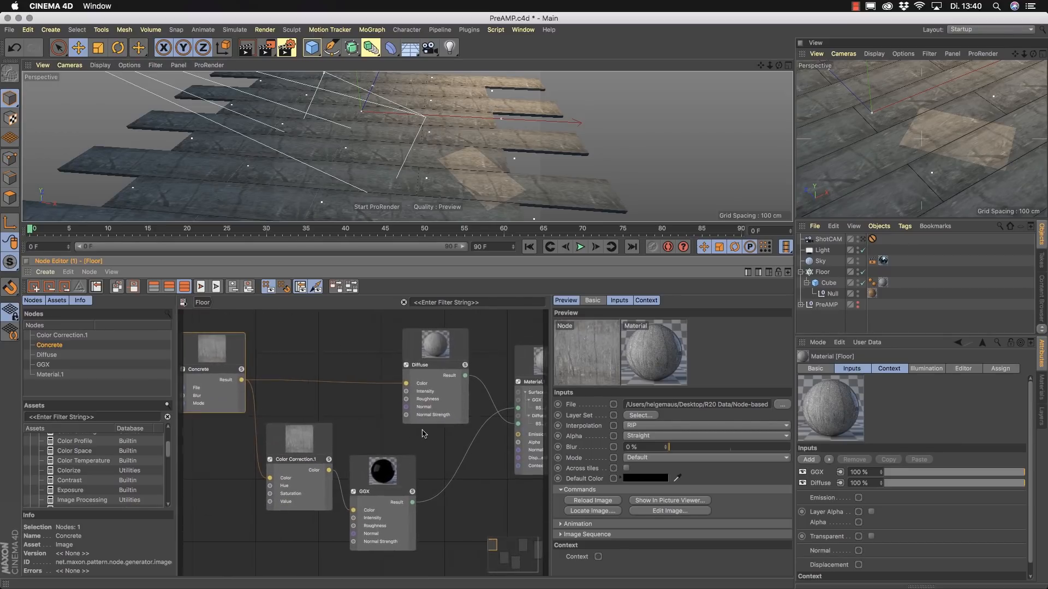
mouse_move(363, 423)
alt+middle_down()
mouse_move(396, 431)
mouse_move(381, 426)
alt+middle_up()
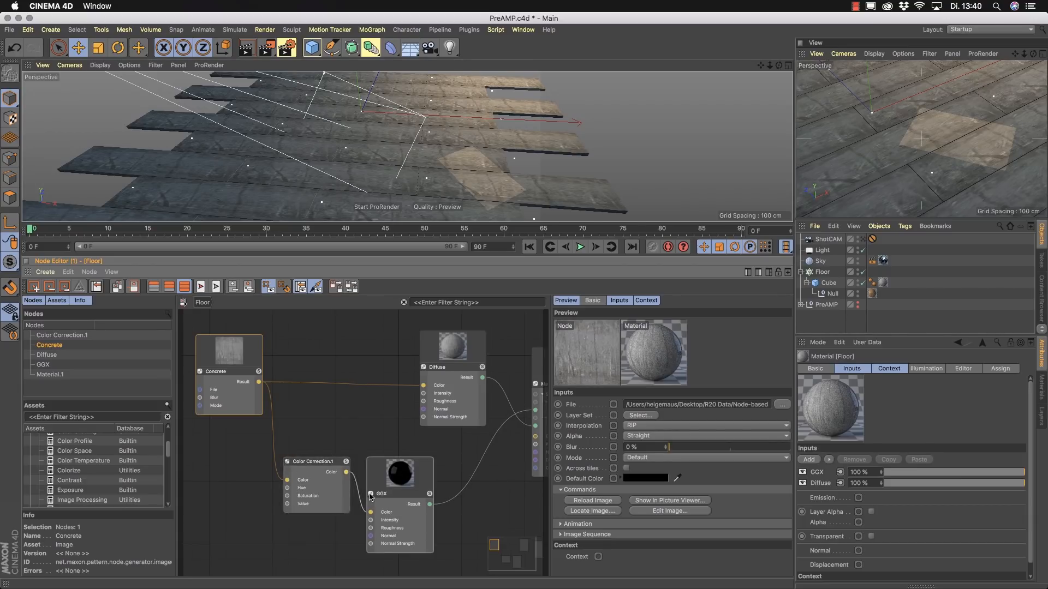
Reduce the Color Correction node to its connected ports, hide all of its ports, and shift the node slightly.
click(287, 461)
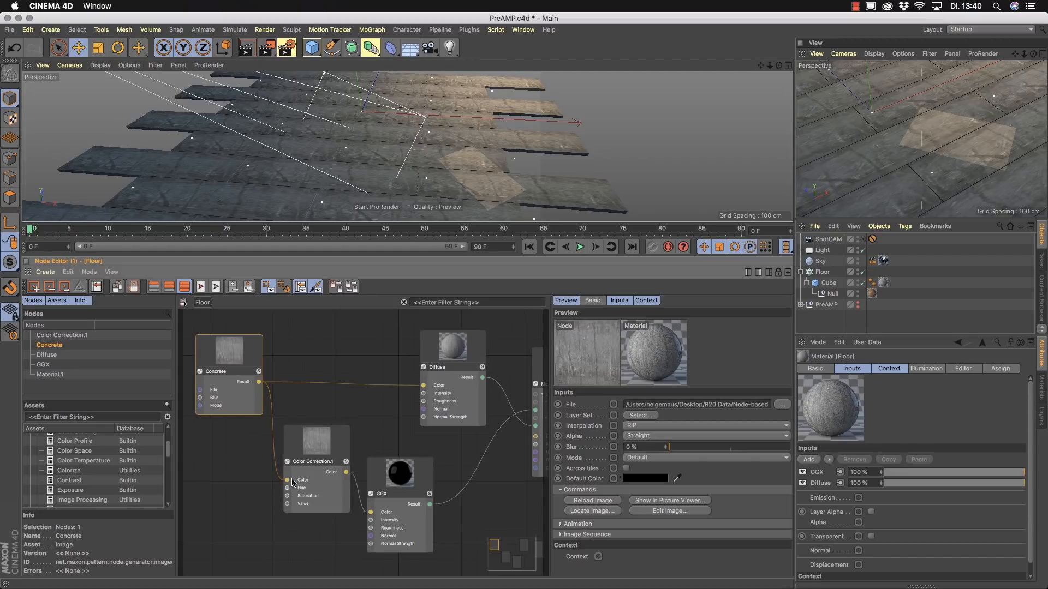
click(343, 442)
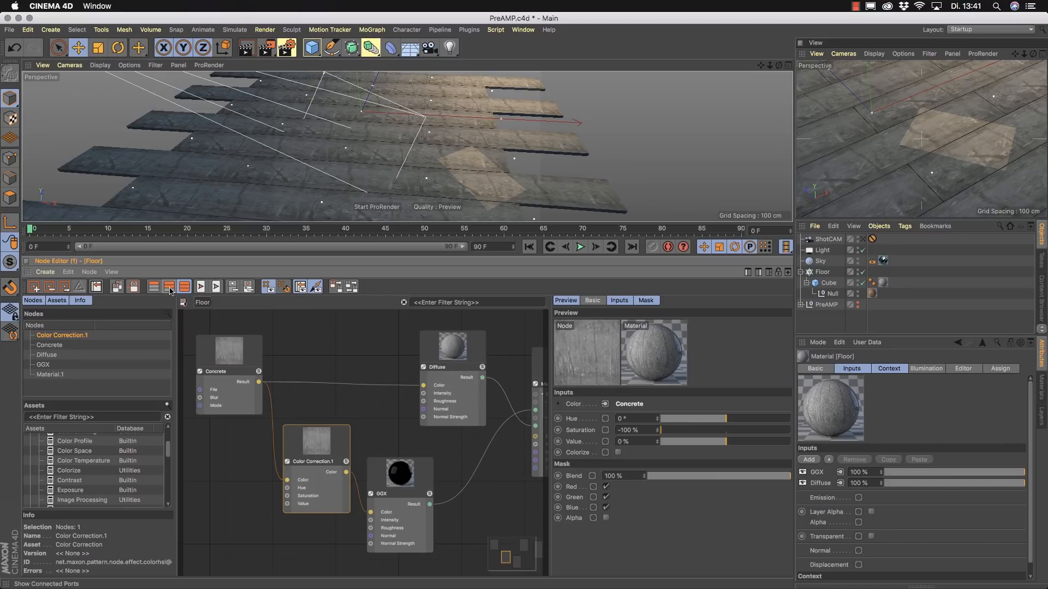
click(169, 288)
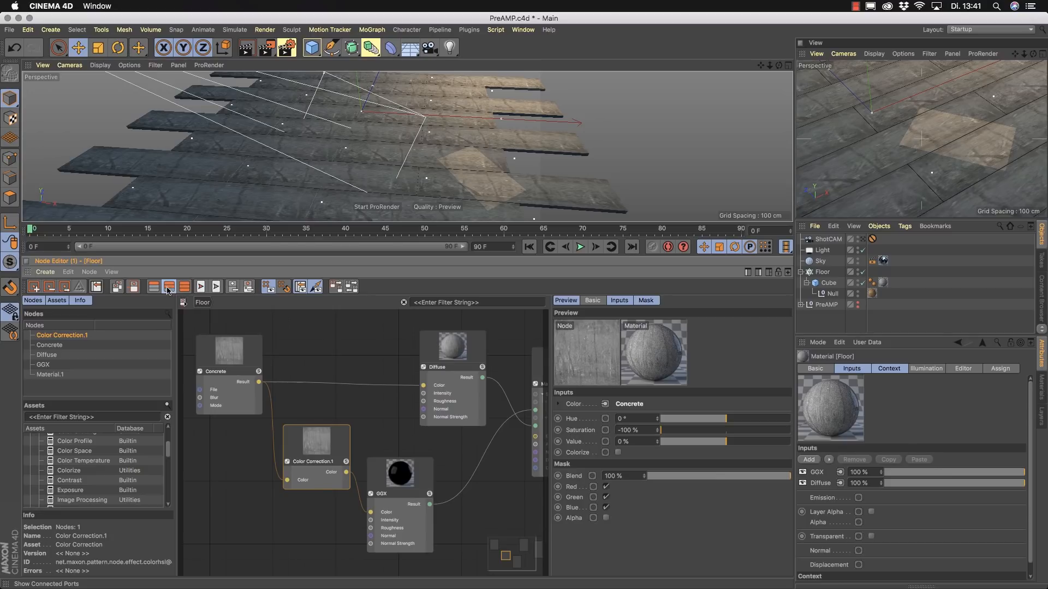
click(155, 288)
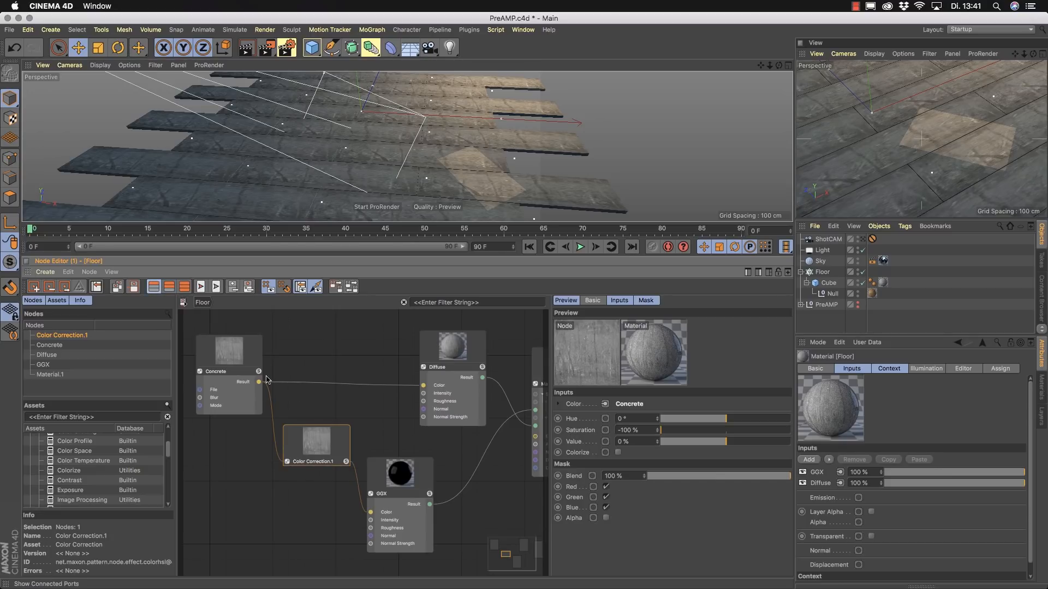
drag(305, 429, 290, 444)
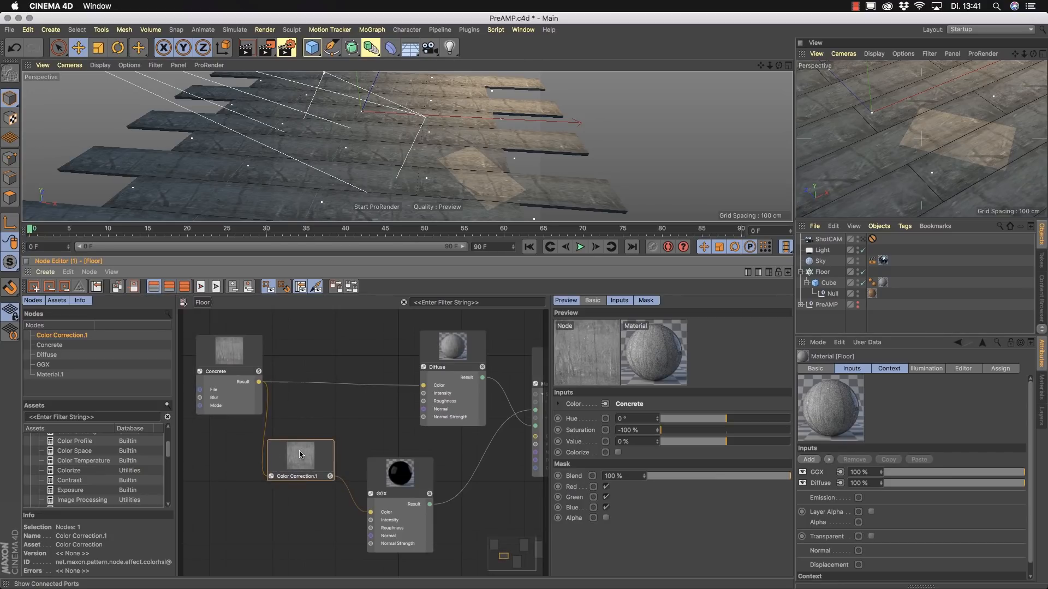
Compare the port display modes on the Color Correction node, collapse its preview, and place the compact node beside GGX.
click(153, 288)
click(154, 289)
click(170, 288)
click(154, 288)
click(272, 476)
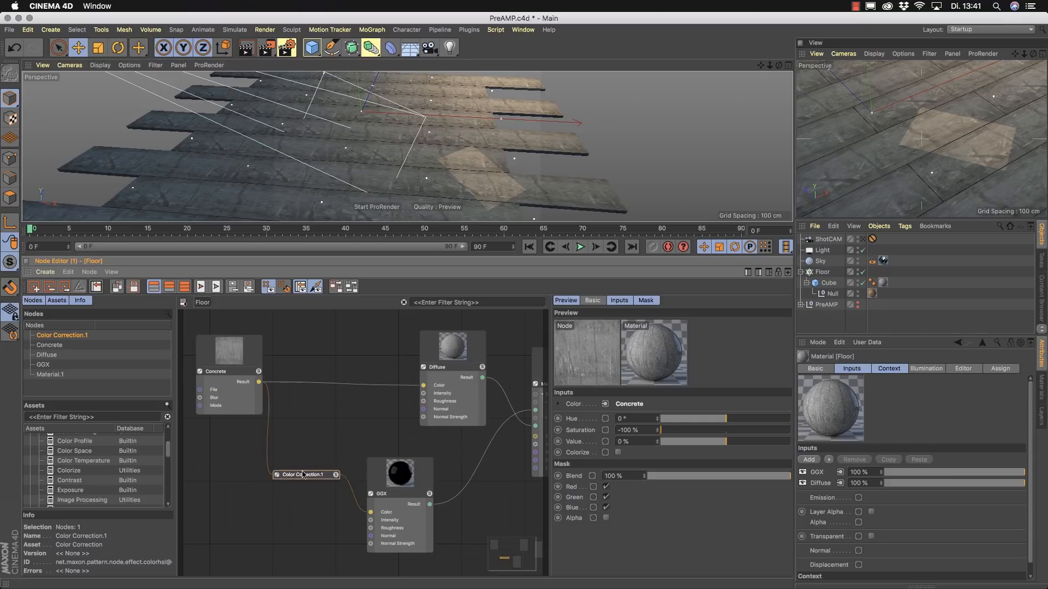
drag(295, 480, 293, 481)
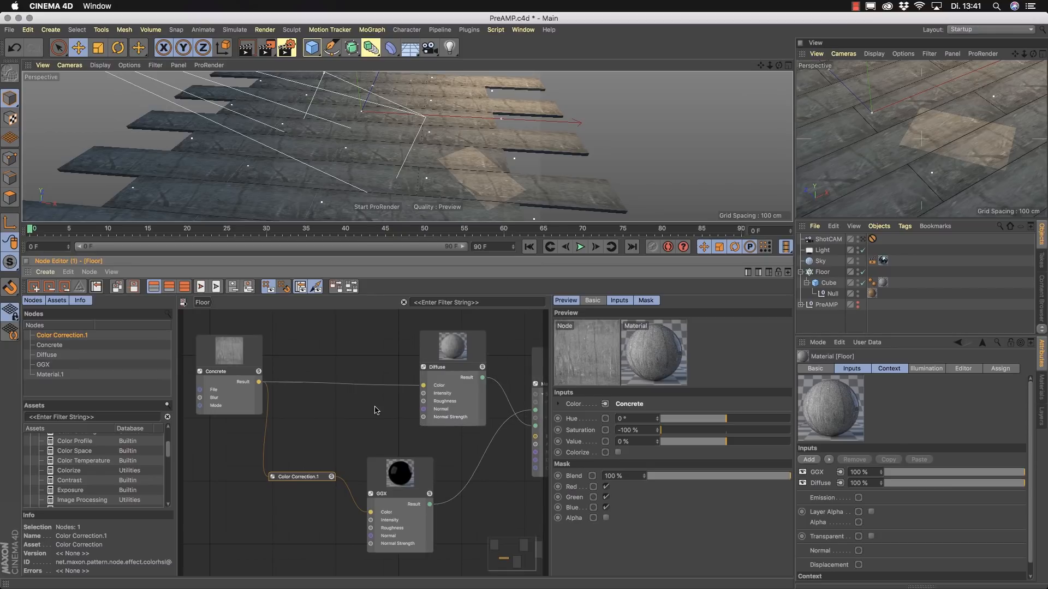
Auto-arrange the nodes in the Floor material graph and set the GGX node's Roughness to 24 %.
click(352, 289)
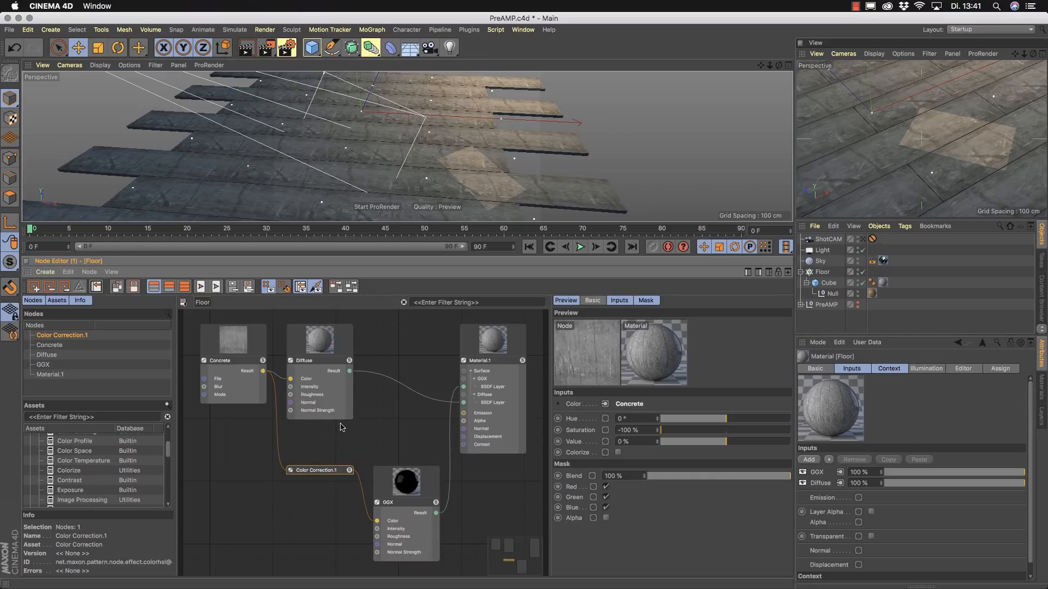
click(431, 494)
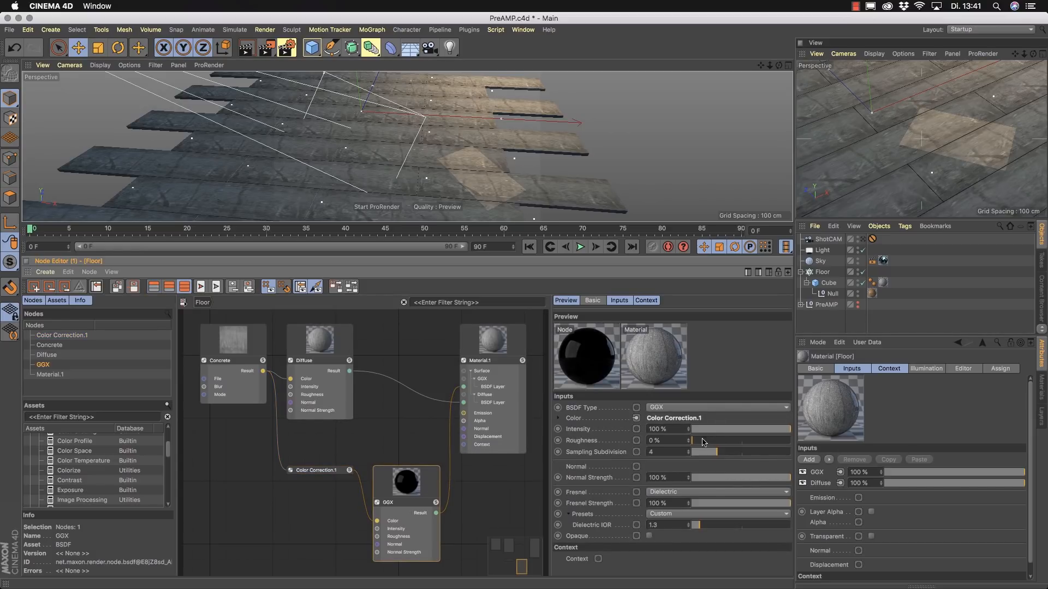
drag(694, 443, 715, 444)
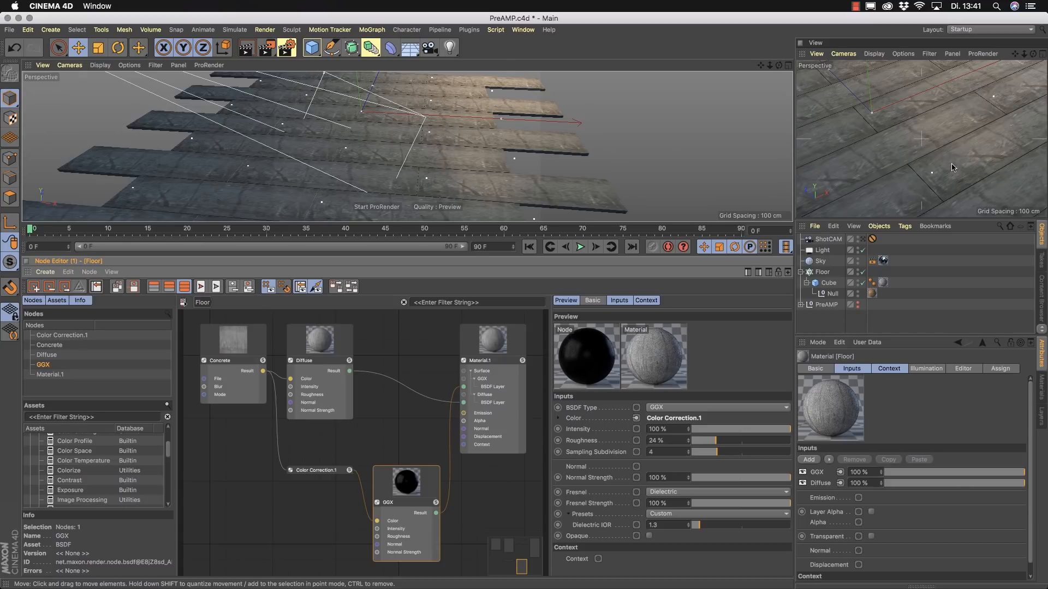
Spread out the graph by moving the Concrete and Material.1 nodes outward and the GGX node slightly up.
middle_drag(329, 470, 361, 437)
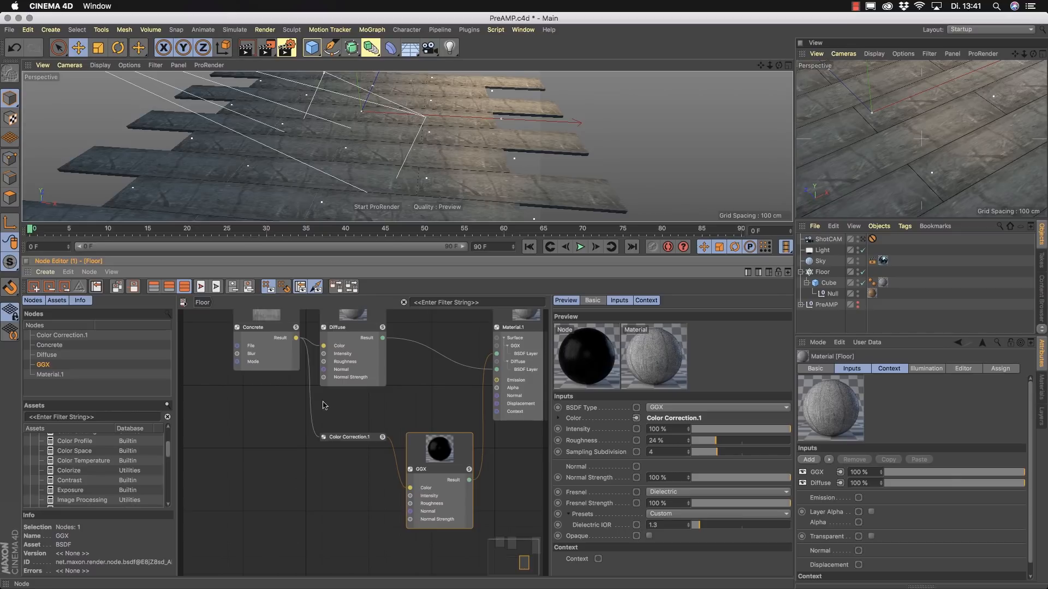
drag(267, 327, 230, 350)
click(260, 459)
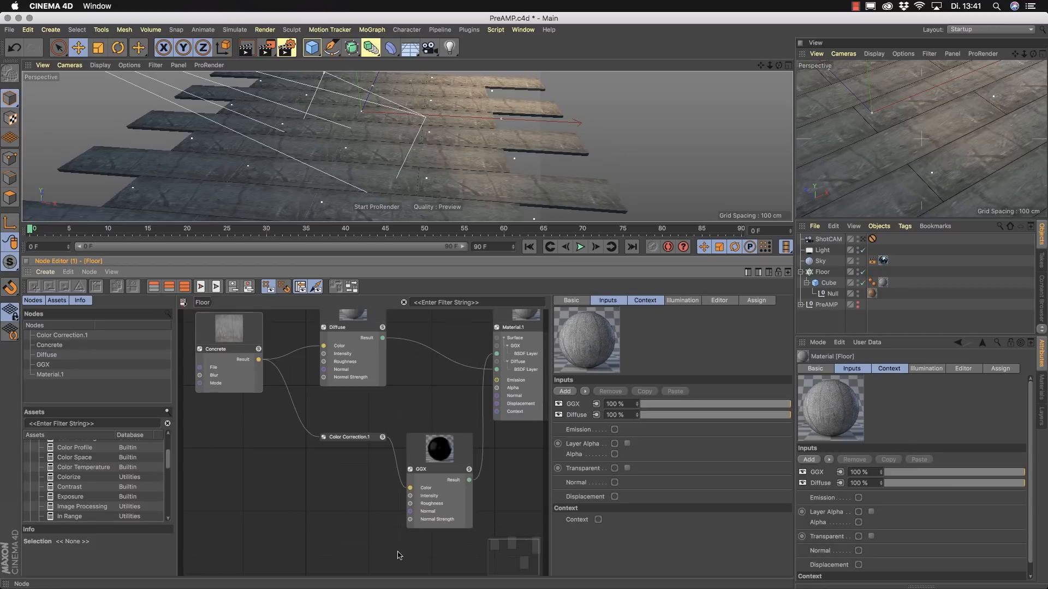
alt+middle_drag(494, 487, 445, 512)
drag(473, 346, 494, 347)
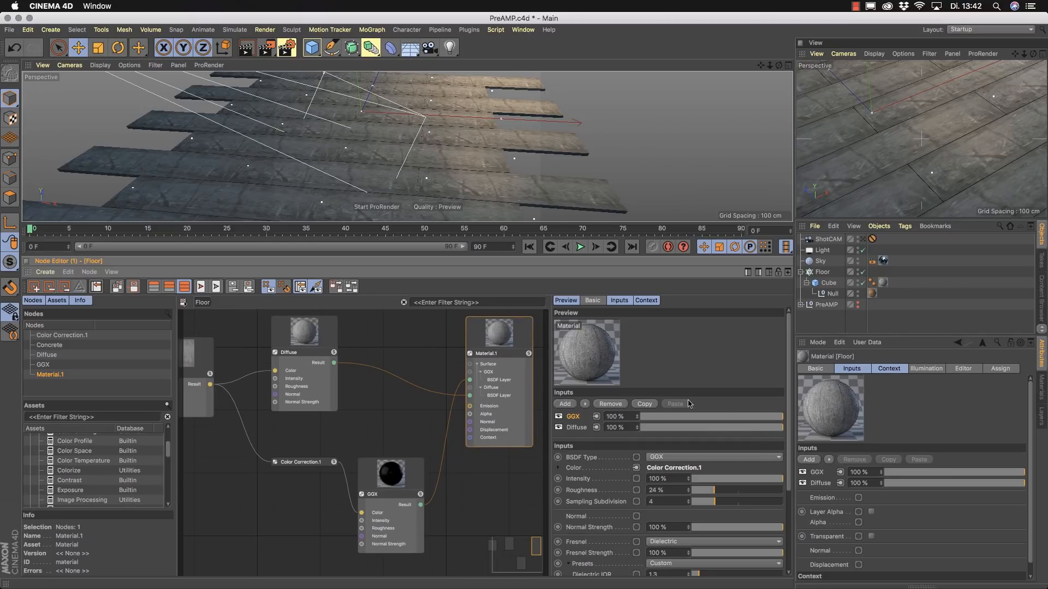
scroll(784, 475, down, 5)
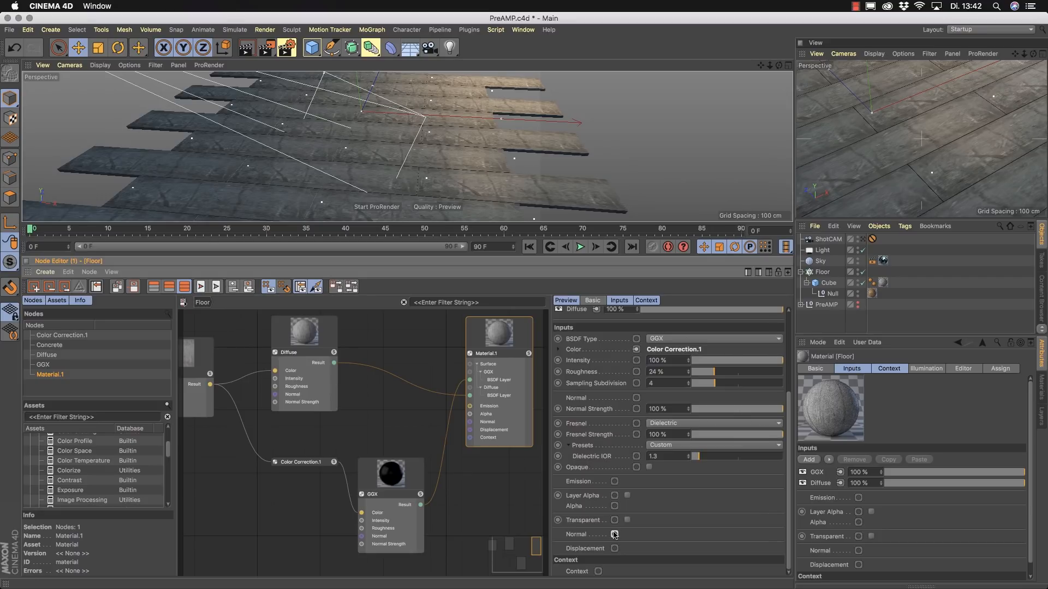
drag(419, 474, 422, 446)
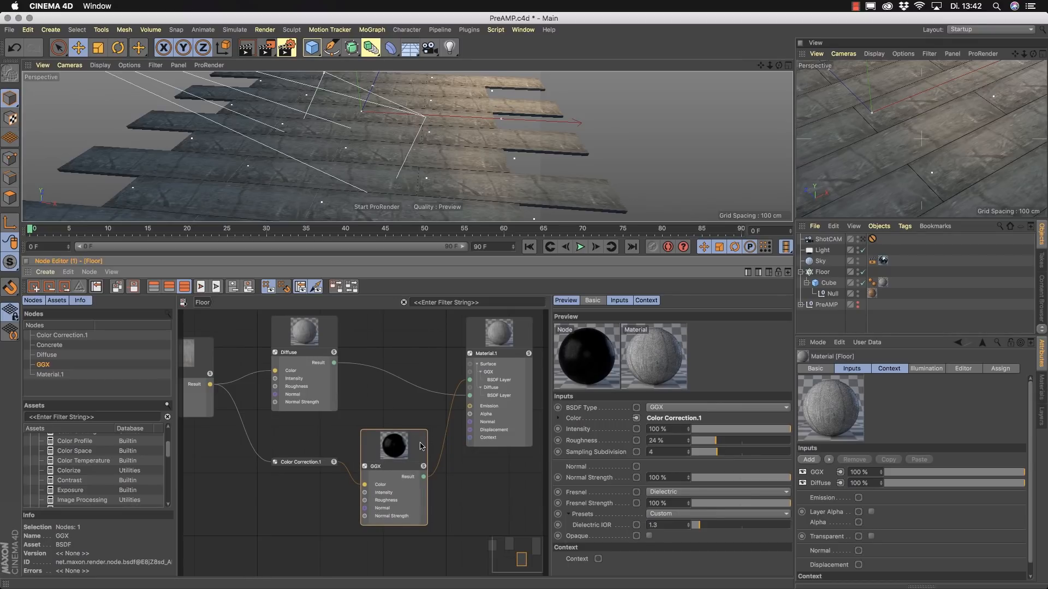
Add a Bump Map node below Color Correction.1 and connect the Concrete Result to its Value input.
middle_drag(231, 499, 271, 480)
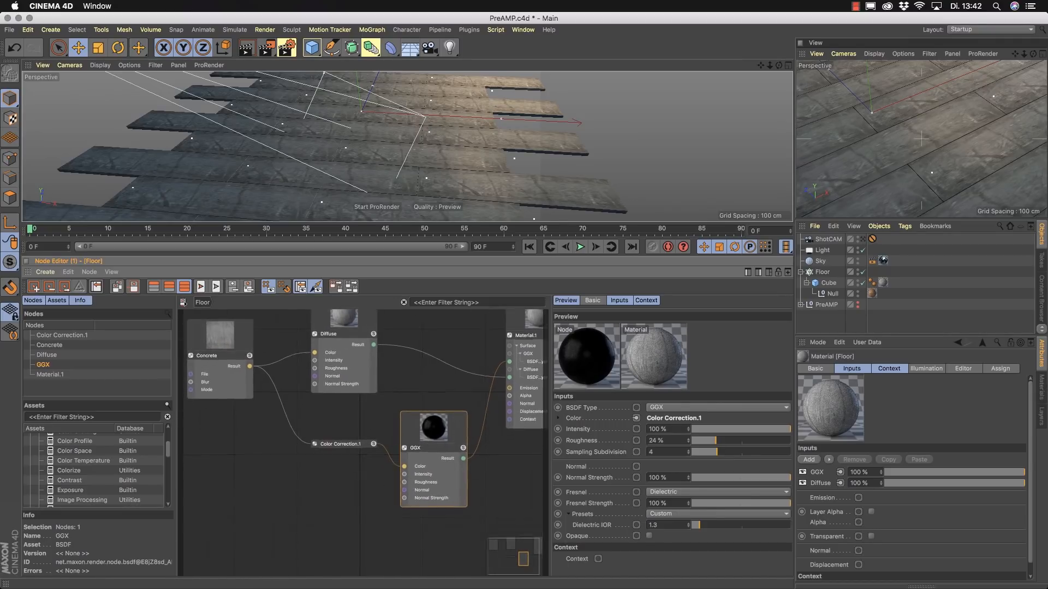
click(80, 418)
text(bump)
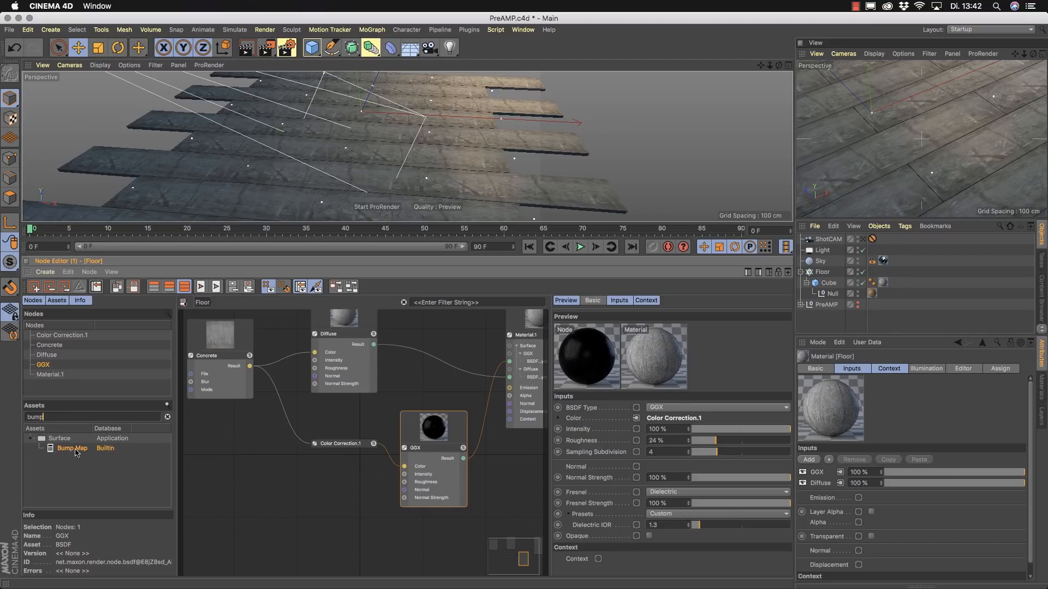
drag(54, 450, 334, 513)
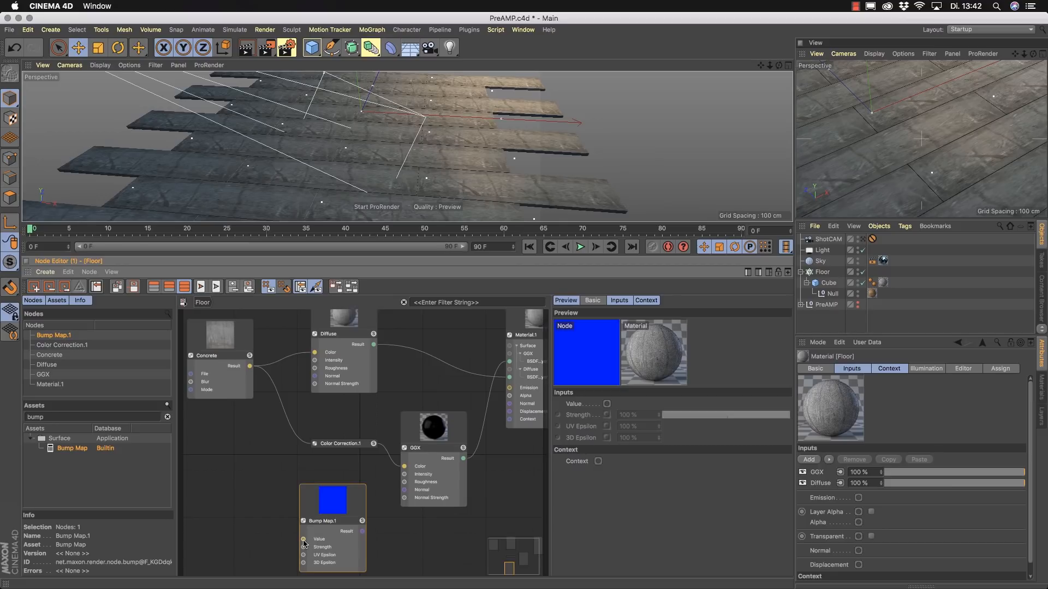
drag(304, 540, 251, 366)
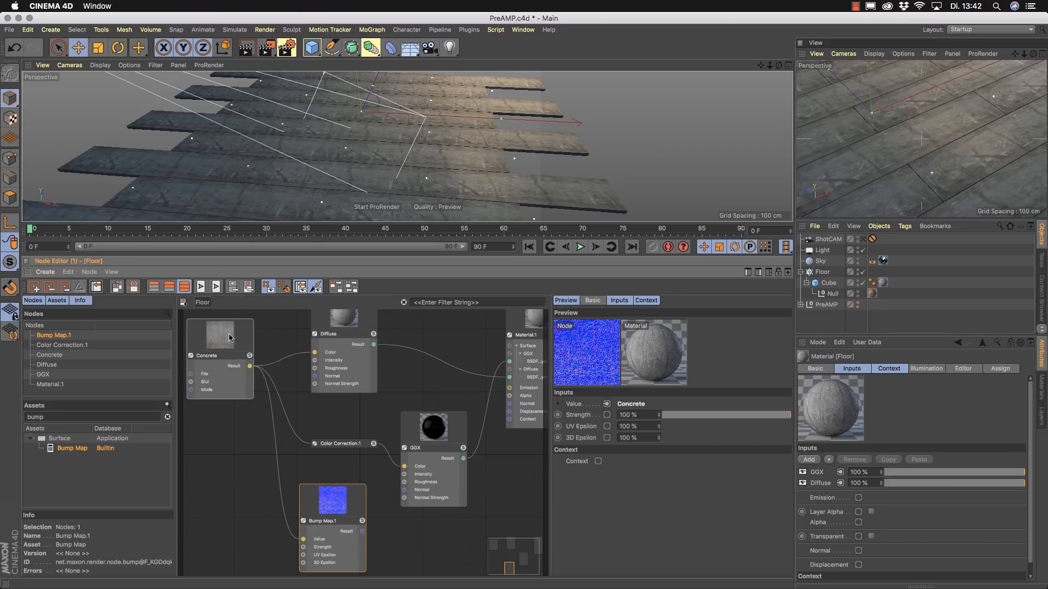
Move the Color Correction.1 node slightly up and make it show its connected ports.
click(342, 446)
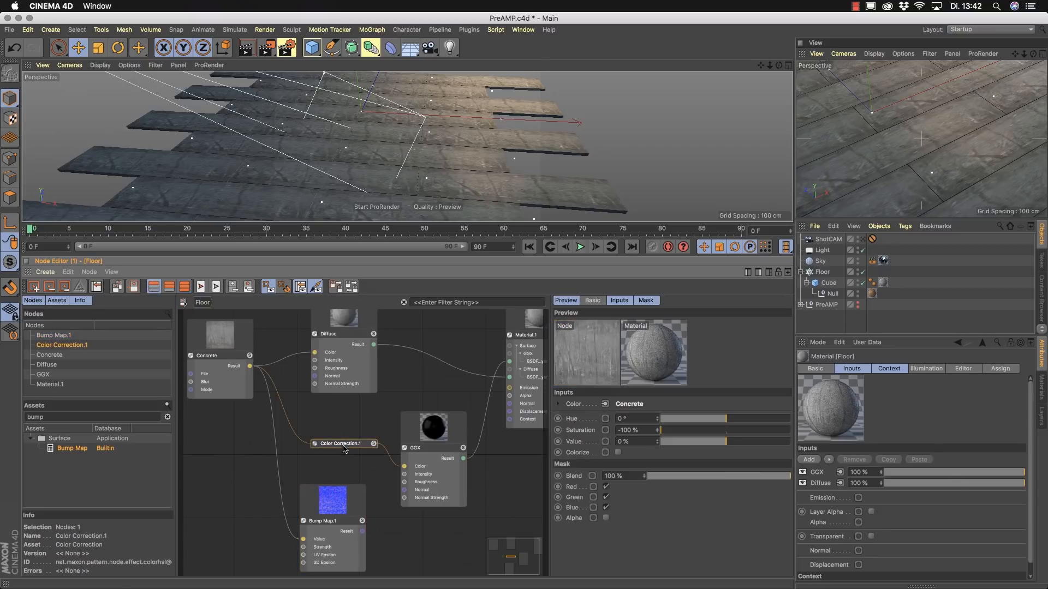
drag(351, 448, 337, 428)
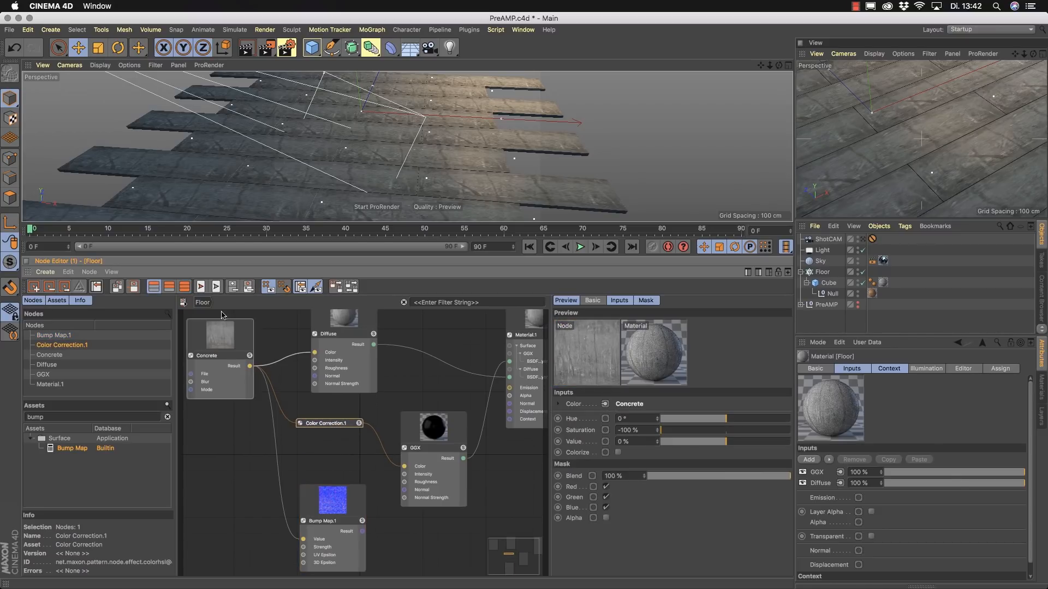
click(170, 287)
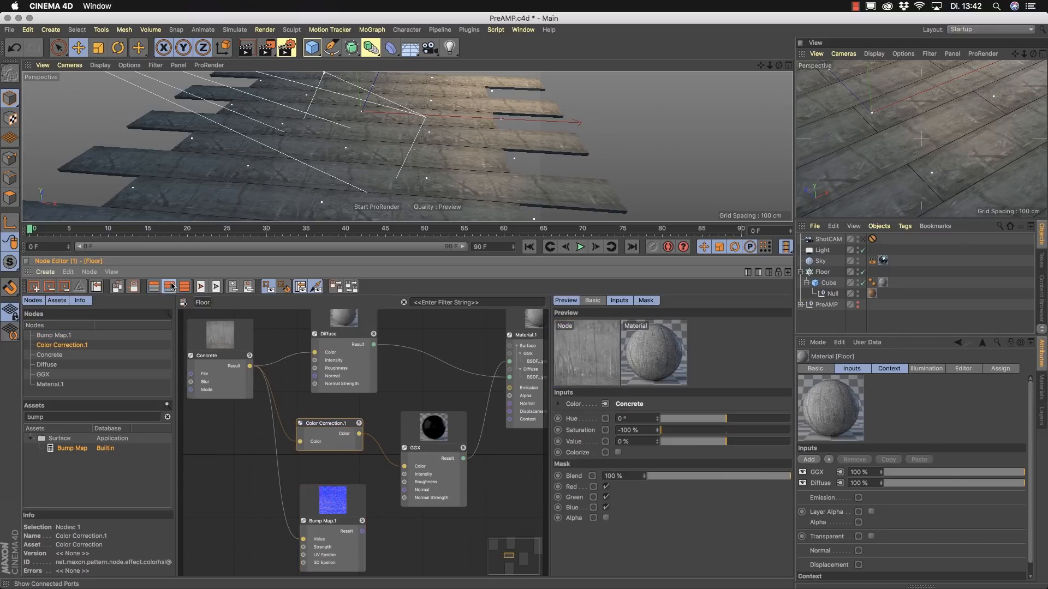
Remove the wire between the Concrete node and the Bump Map node's Value input.
right_click(228, 540)
click(239, 534)
drag(302, 539, 218, 533)
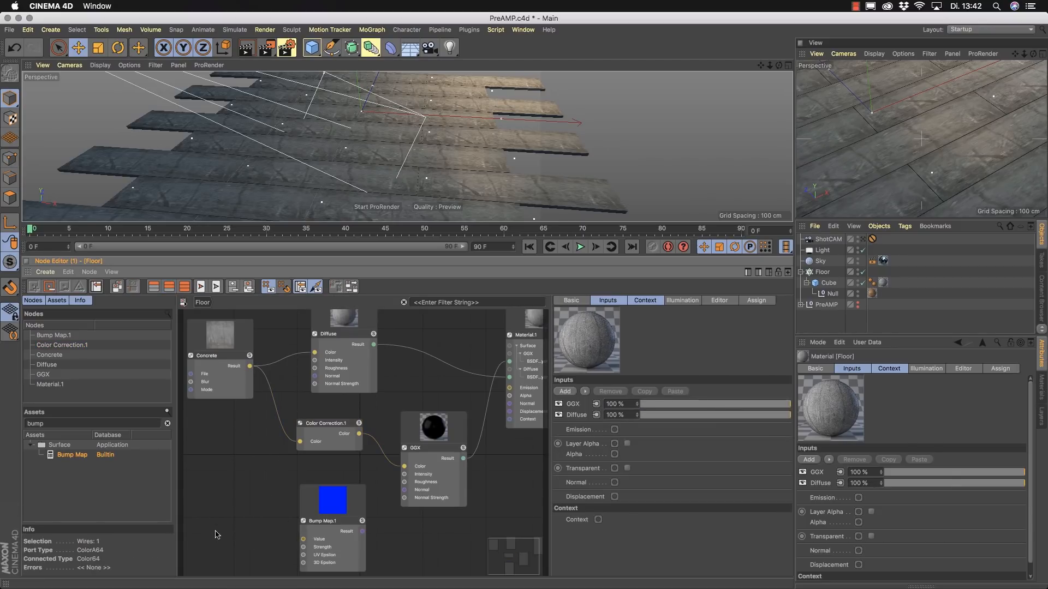
Reposition the Color Correction.1 node closer to the Concrete node.
drag(331, 423, 339, 460)
click(338, 456)
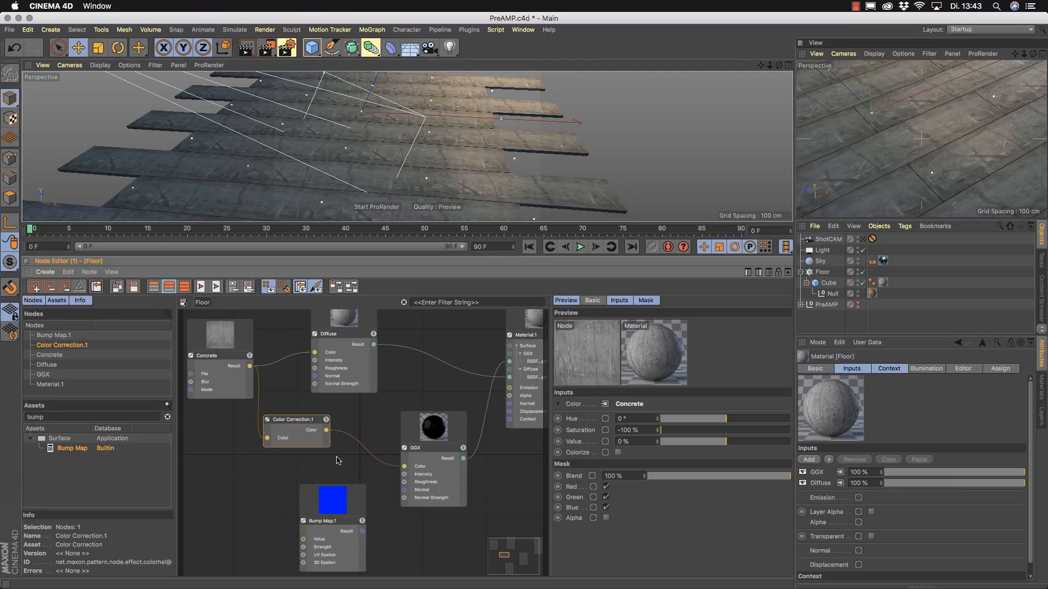
click(338, 457)
Hide the Bump Map node's ports, connect Color Correction.1's Color output to its Value input, and place it lower in the graph.
click(354, 496)
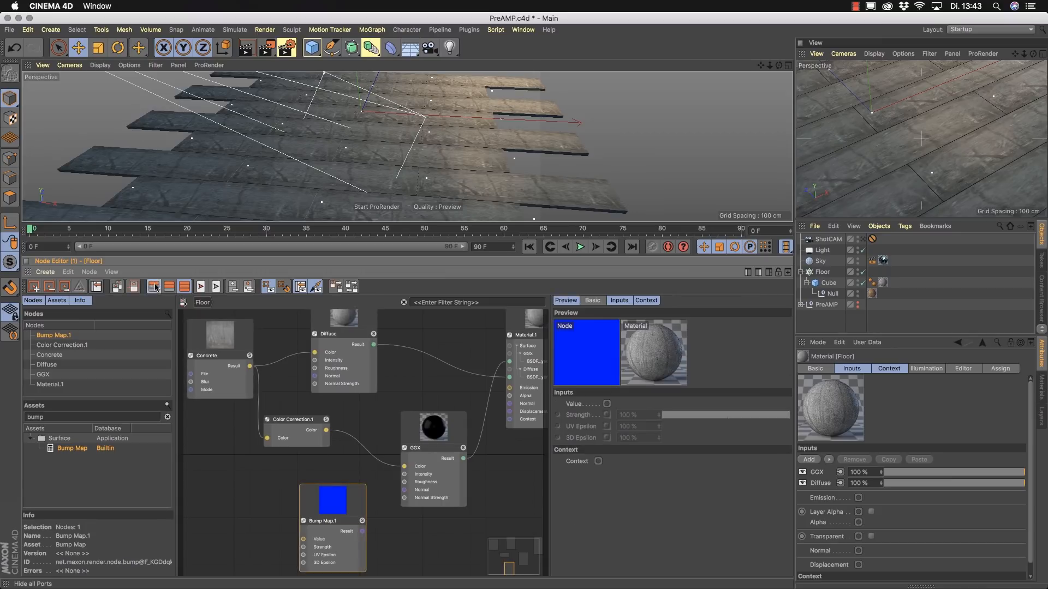
click(155, 287)
click(227, 519)
mouse_move(332, 505)
mouse_down()
mouse_move(348, 524)
mouse_move(338, 525)
mouse_up()
drag(326, 430, 335, 529)
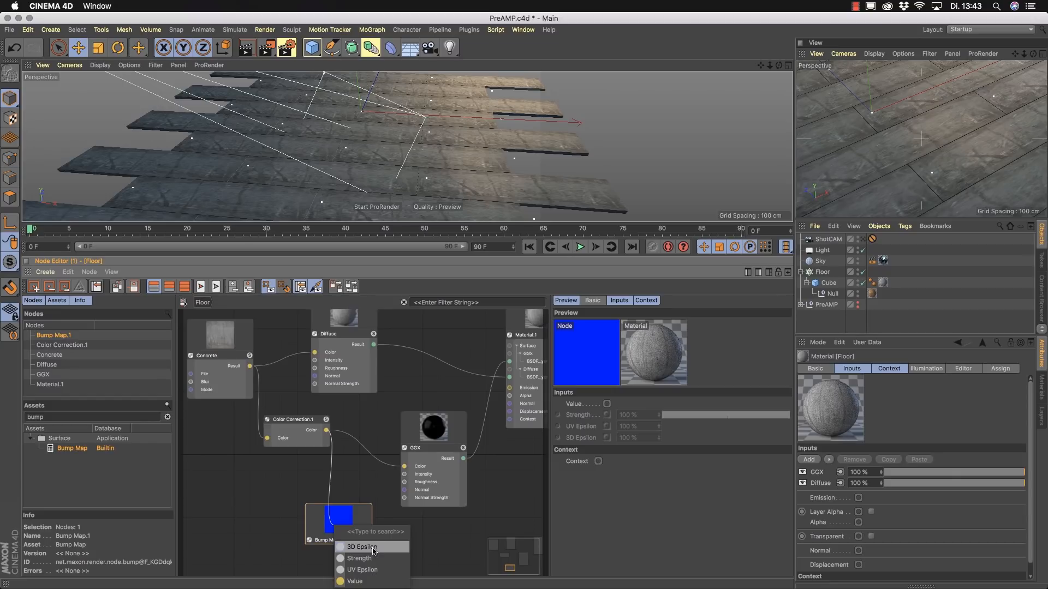
click(364, 581)
drag(349, 528, 331, 537)
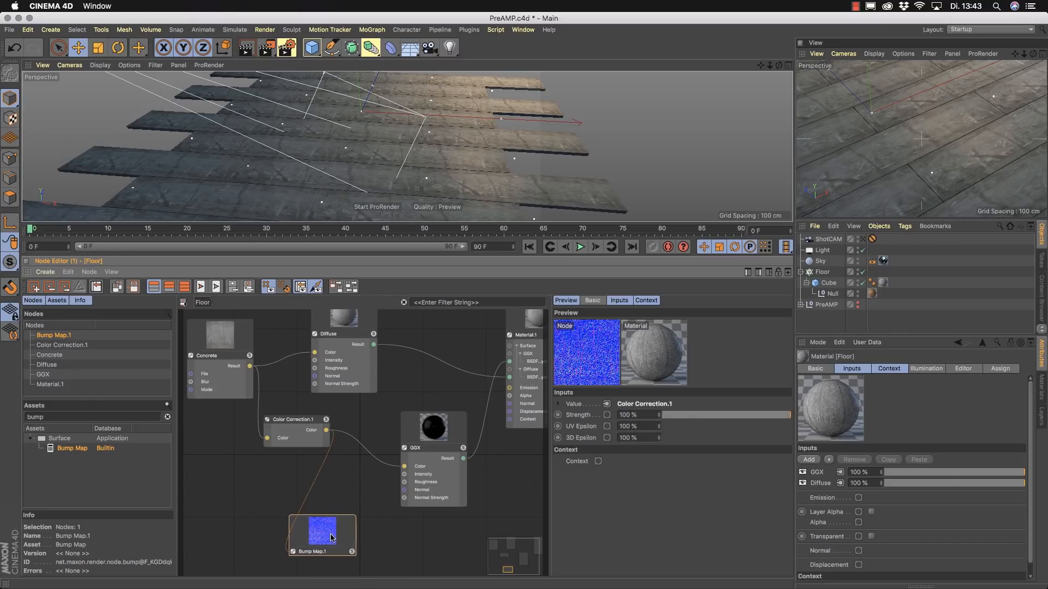
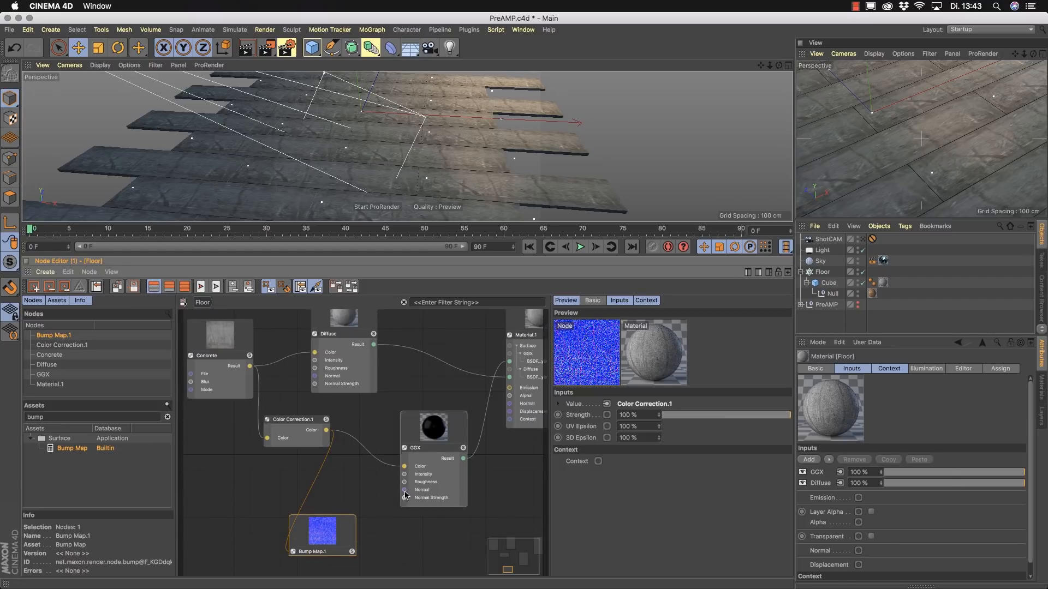
Connect the Bump Map's Result to the GGX Normal input and hide the Bump Map's ports again.
drag(376, 507, 327, 532)
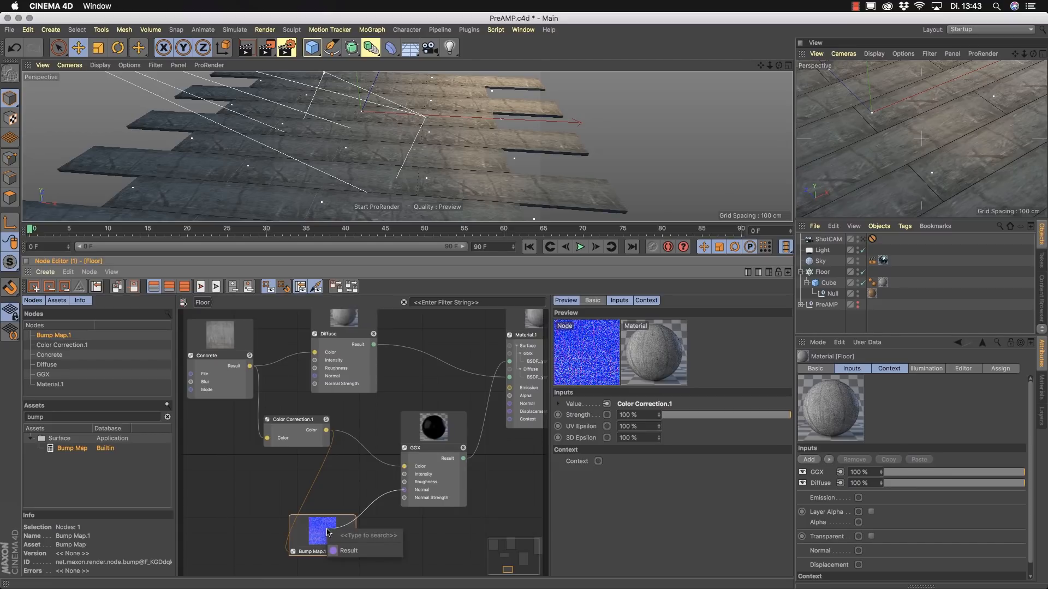
click(344, 551)
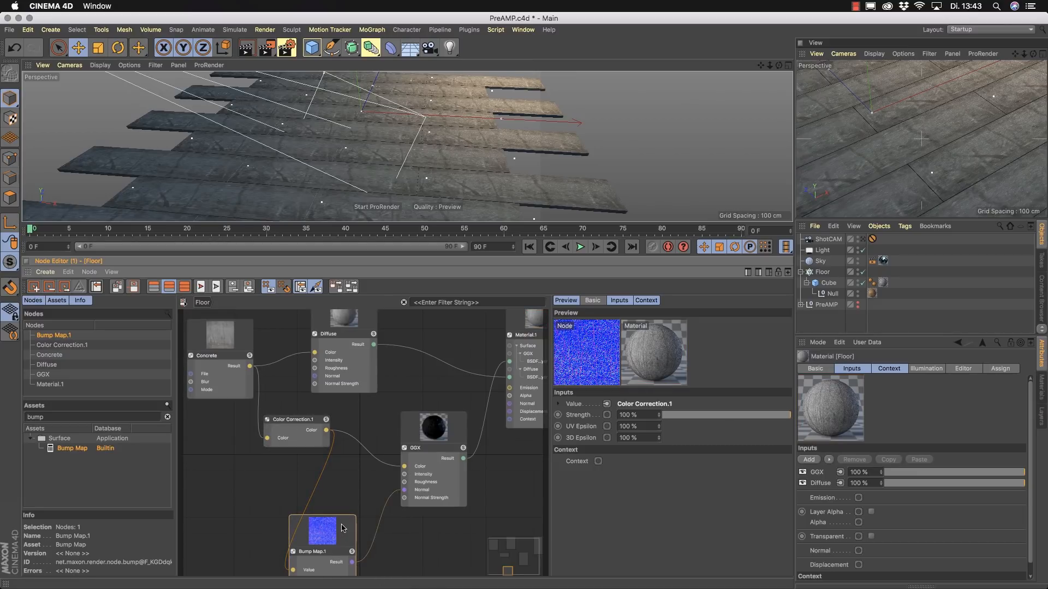
click(162, 290)
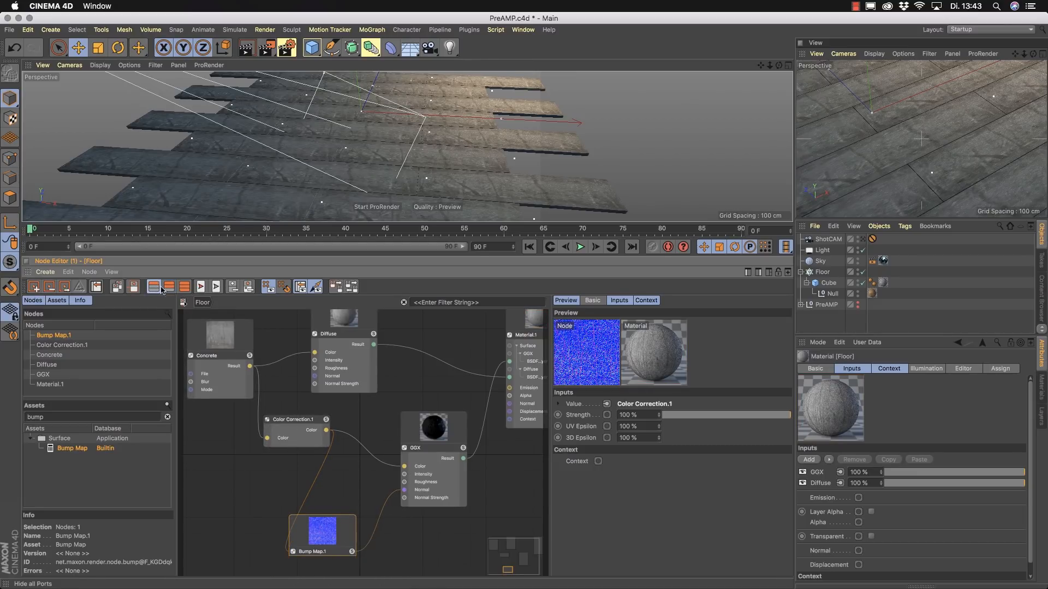
Show the floor planks close up in the main perspective view and start an interactive render region in the secondary view.
scroll(429, 163, up, 10)
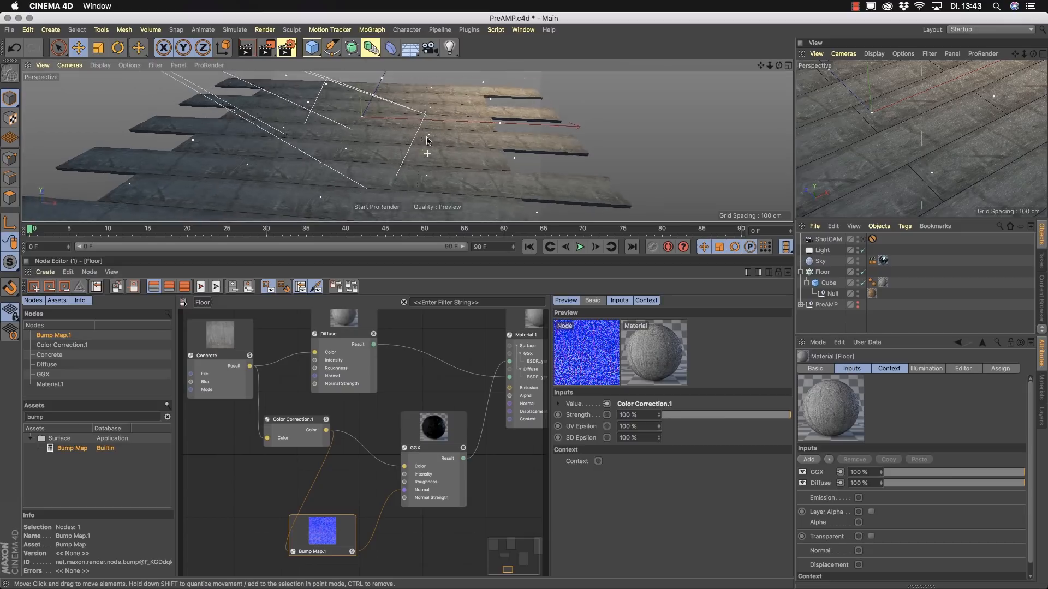
alt+right_drag(429, 129, 441, 127)
mouse_move(639, 123)
alt+mouse_down()
mouse_move(696, 131)
mouse_move(717, 115)
mouse_move(646, 134)
alt+mouse_up()
click(906, 157)
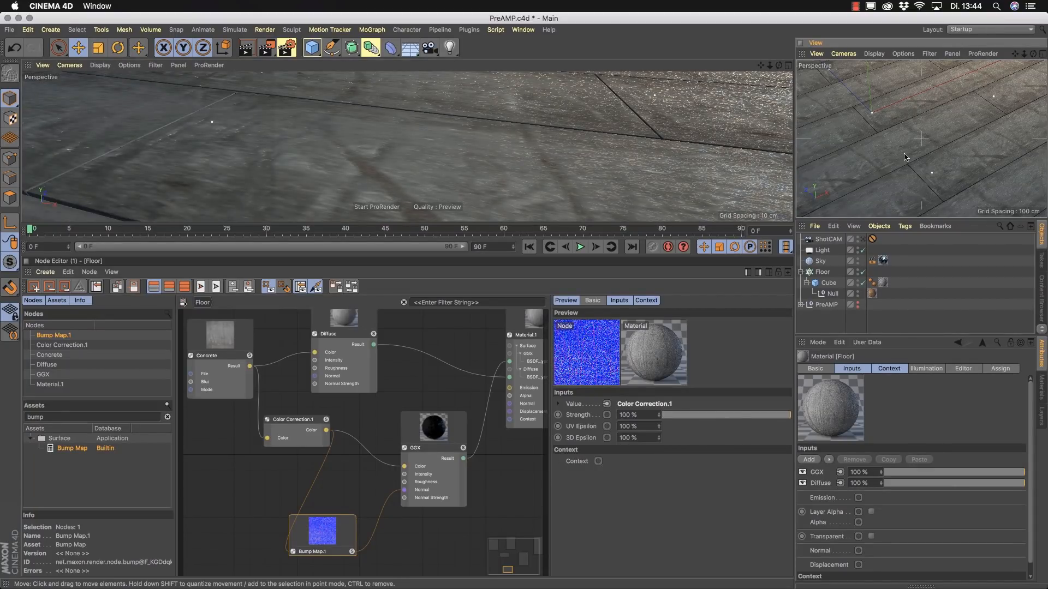
key(alt+r)
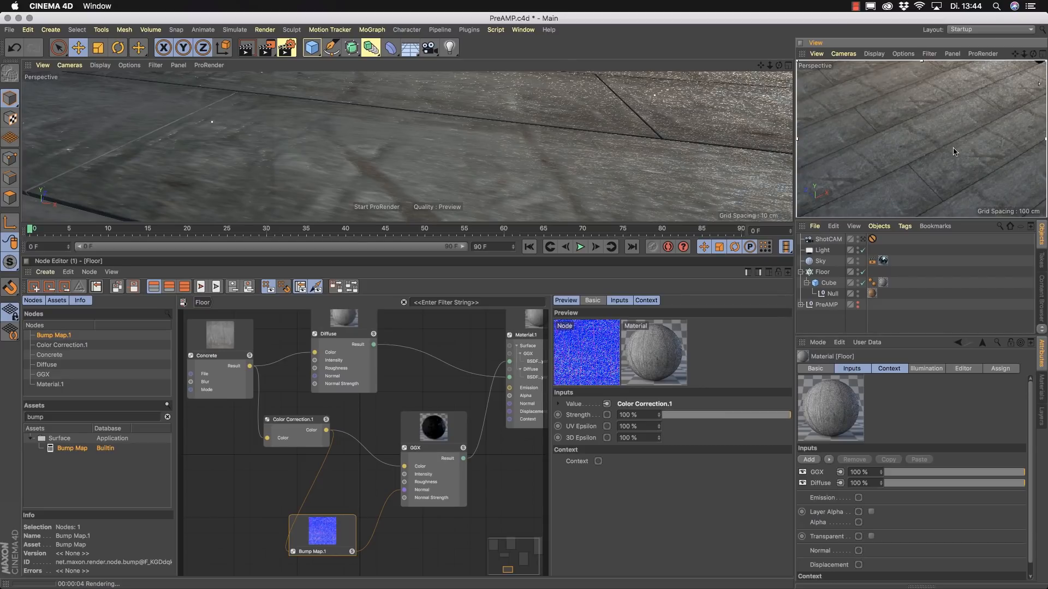
Set the Bump Map node's Strength to -40 %.
click(352, 536)
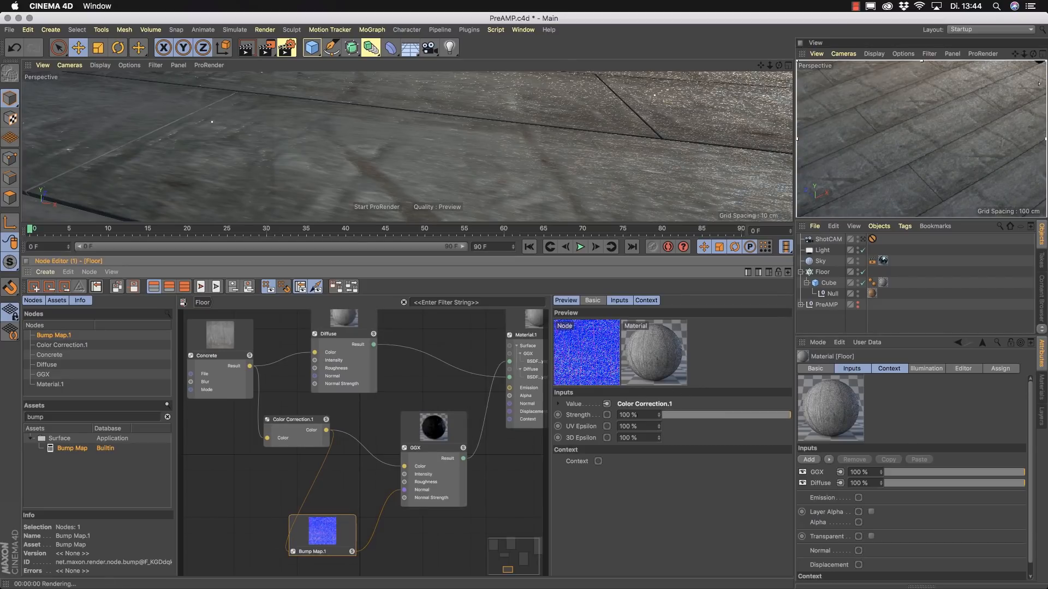
drag(786, 421, 702, 423)
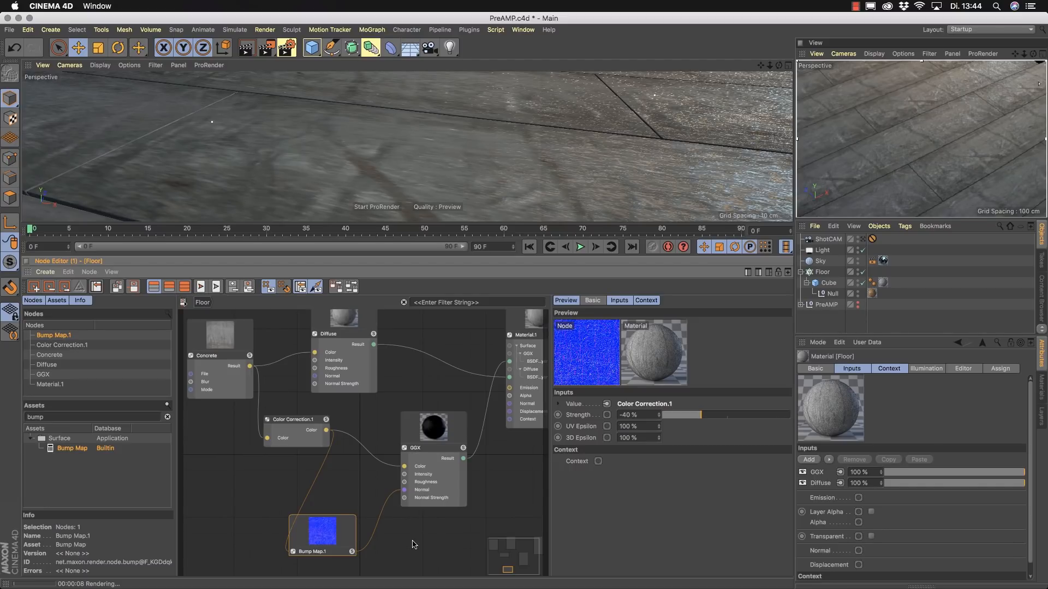
Delete the Bump Map node and remove the leftover wire from Color Correction.1 to the GGX Normal input.
middle_drag(352, 575, 417, 540)
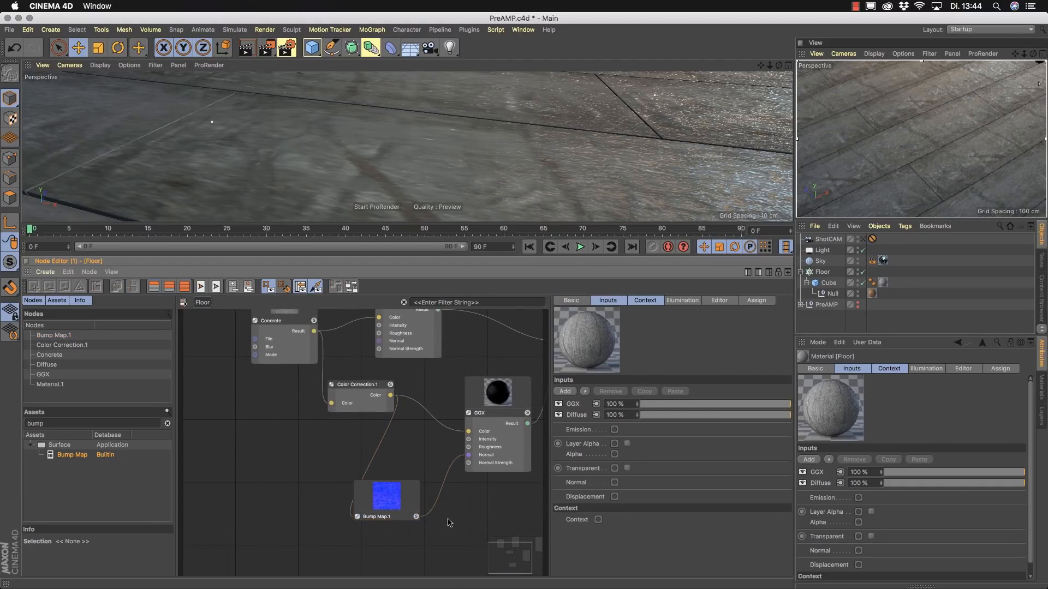
key(Delete)
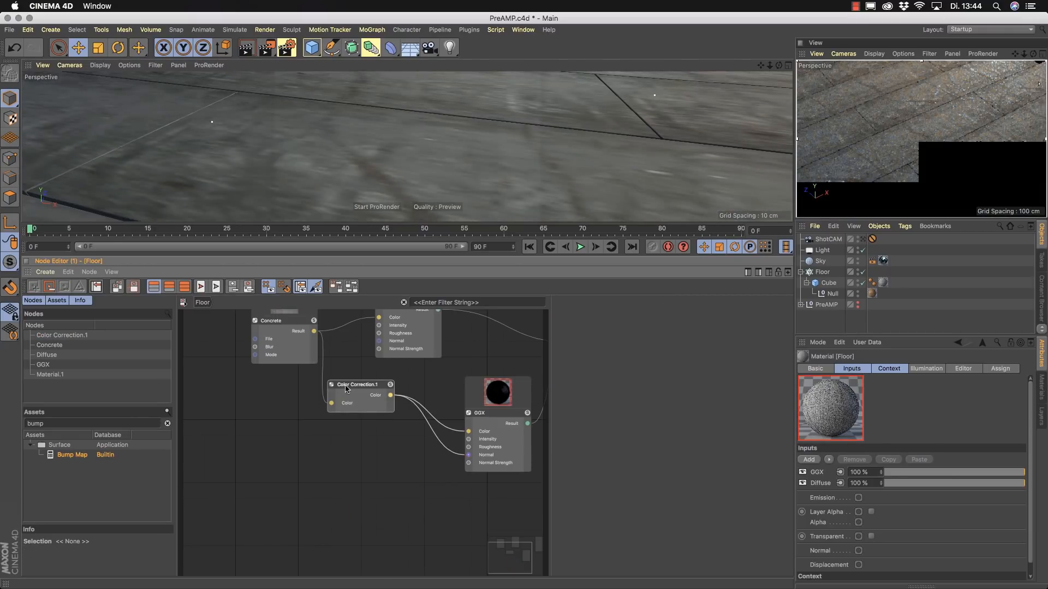
drag(436, 466, 348, 496)
Shift the Color Correction.1 node toward GGX and add an Image node below the Concrete node.
drag(354, 386, 377, 381)
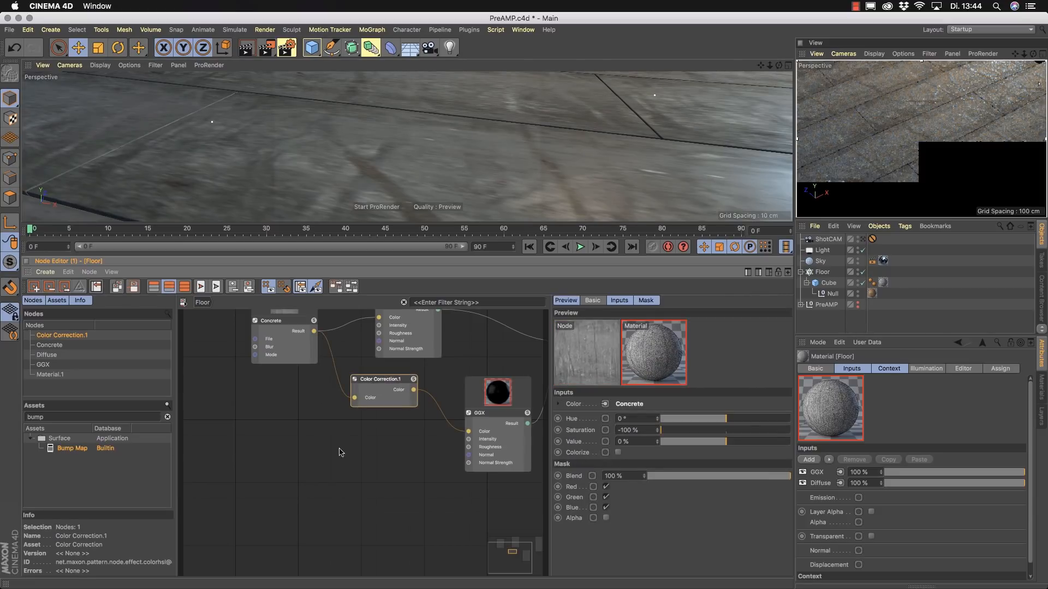
click(50, 417)
text(image)
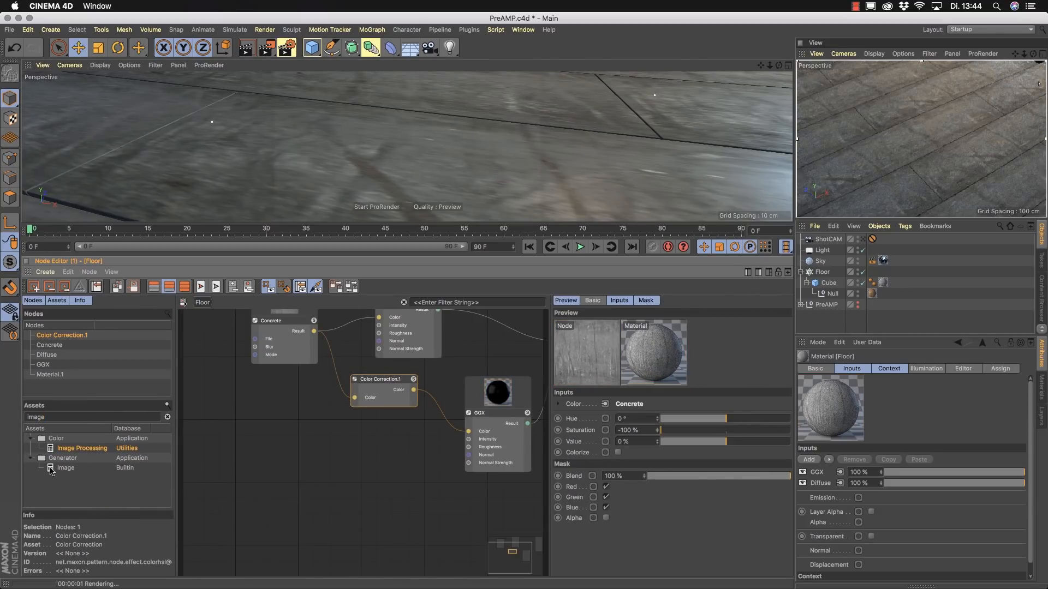
drag(51, 469, 244, 487)
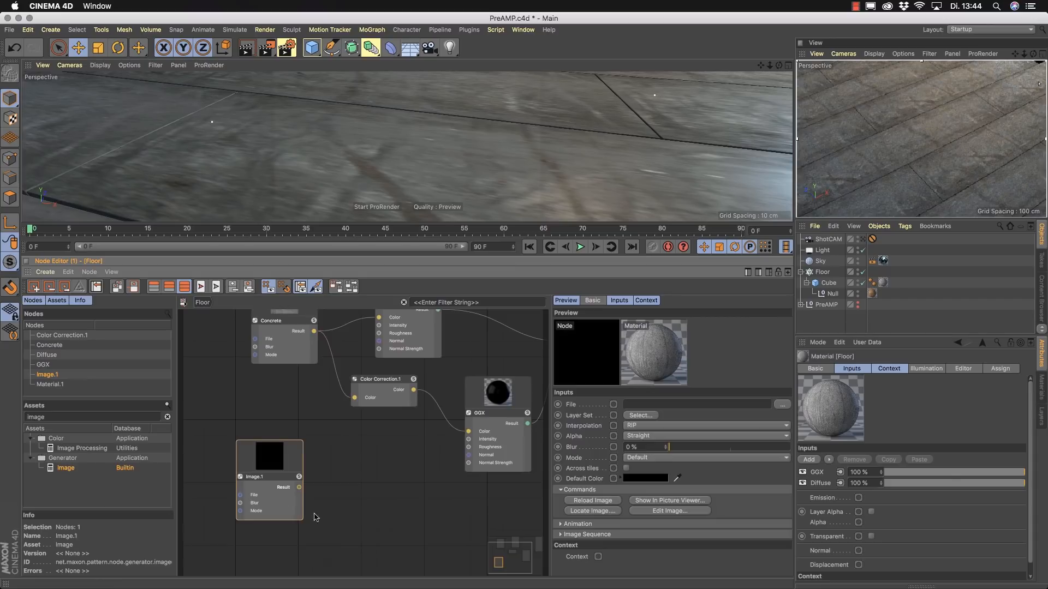
Load tex_398n.png from the Textures folder into the new Image node.
click(781, 405)
click(204, 101)
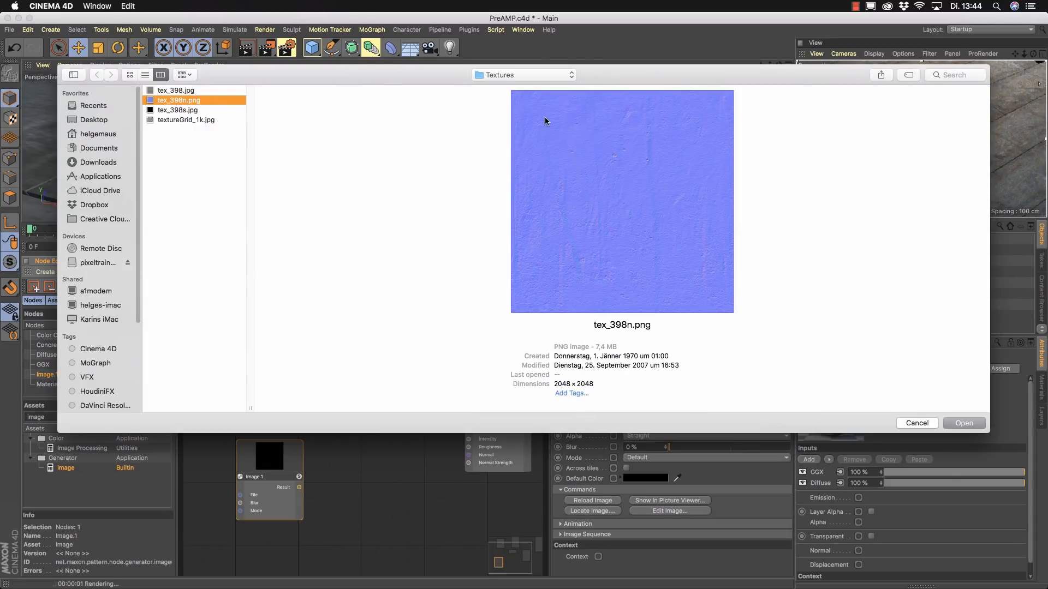
click(964, 424)
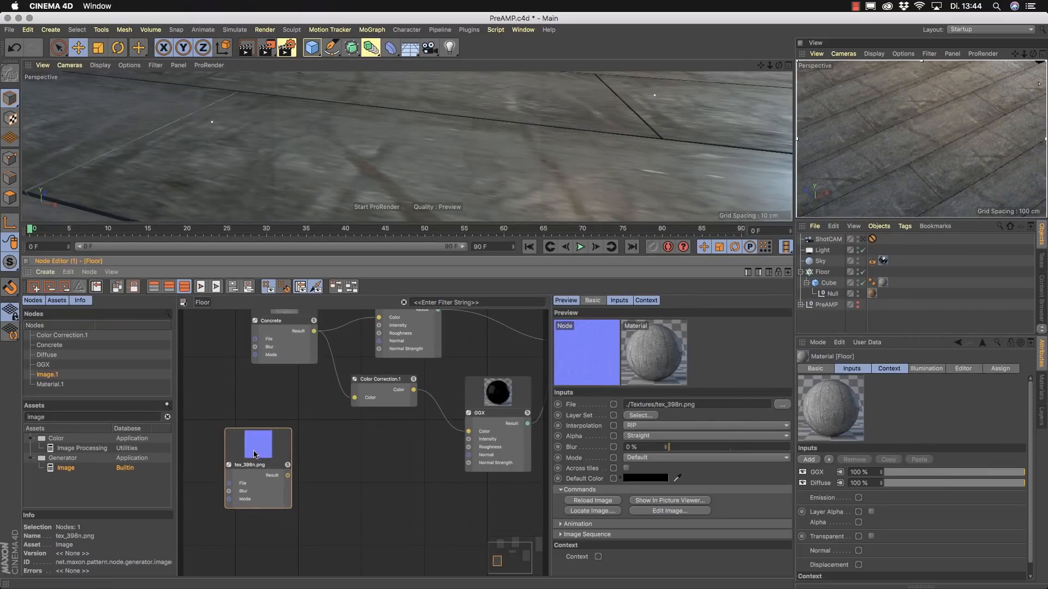
Preview the tex_398n.png node solo on the floor planks and view the planks from a closer angle.
scroll(365, 174, down, 5)
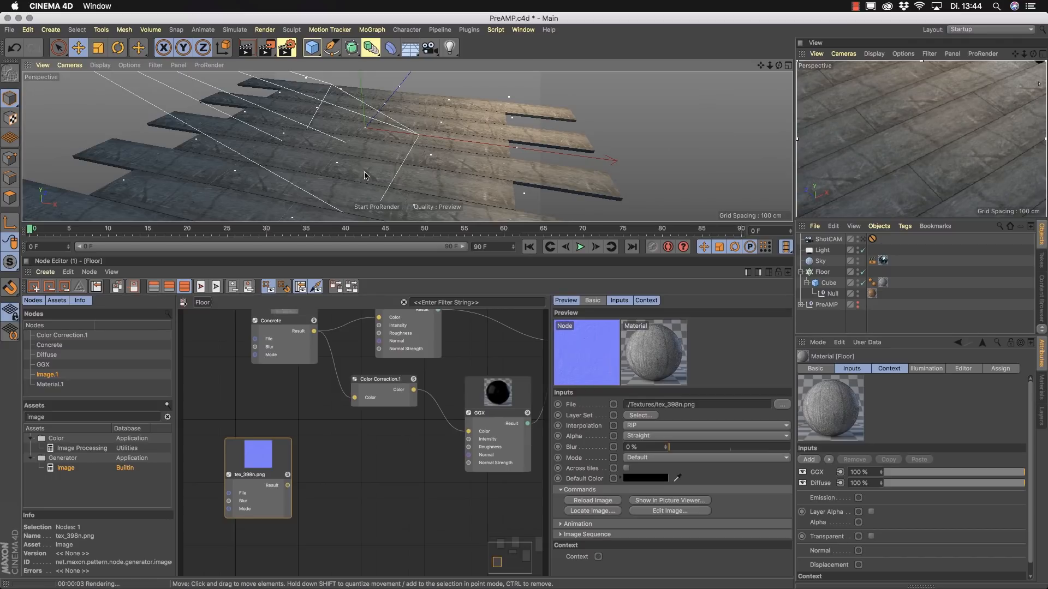
scroll(413, 486, right, 5)
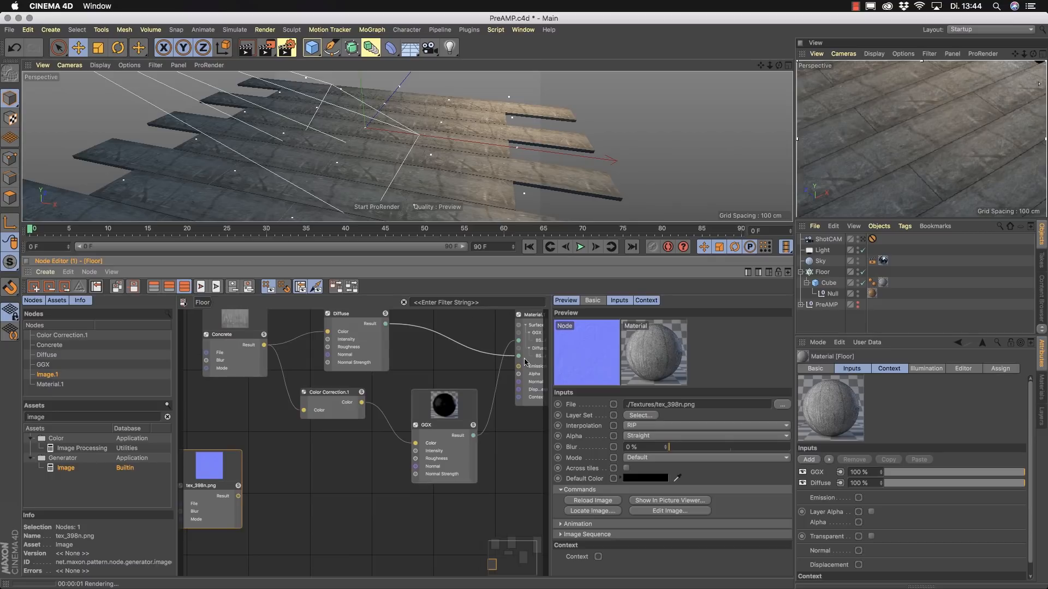
scroll(502, 488, right, 3)
scroll(502, 488, up, 3)
alt+middle_drag(502, 488, 505, 485)
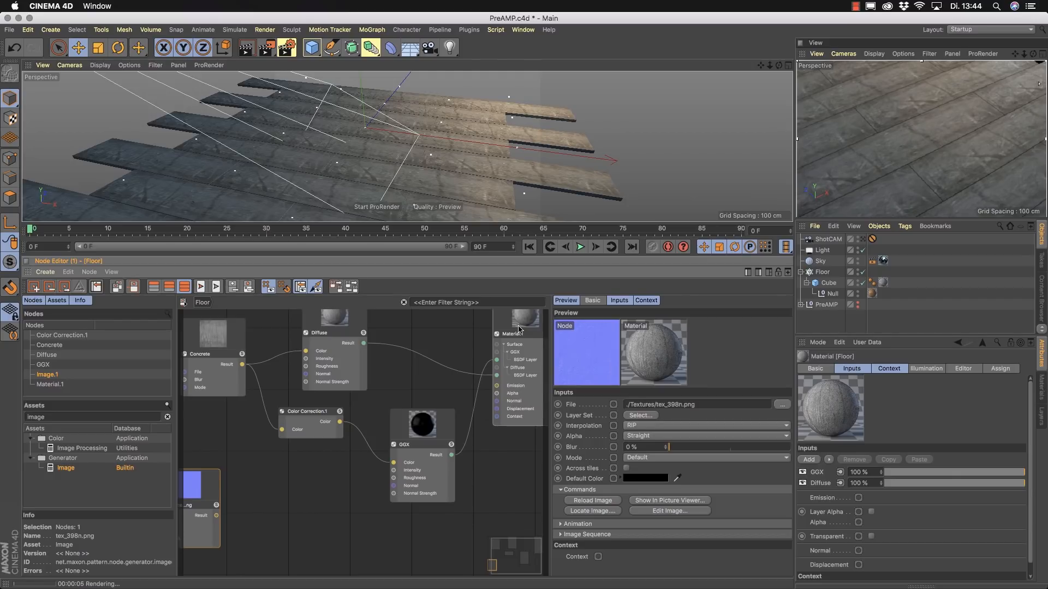
scroll(268, 543, left, 10)
scroll(267, 543, down, 3)
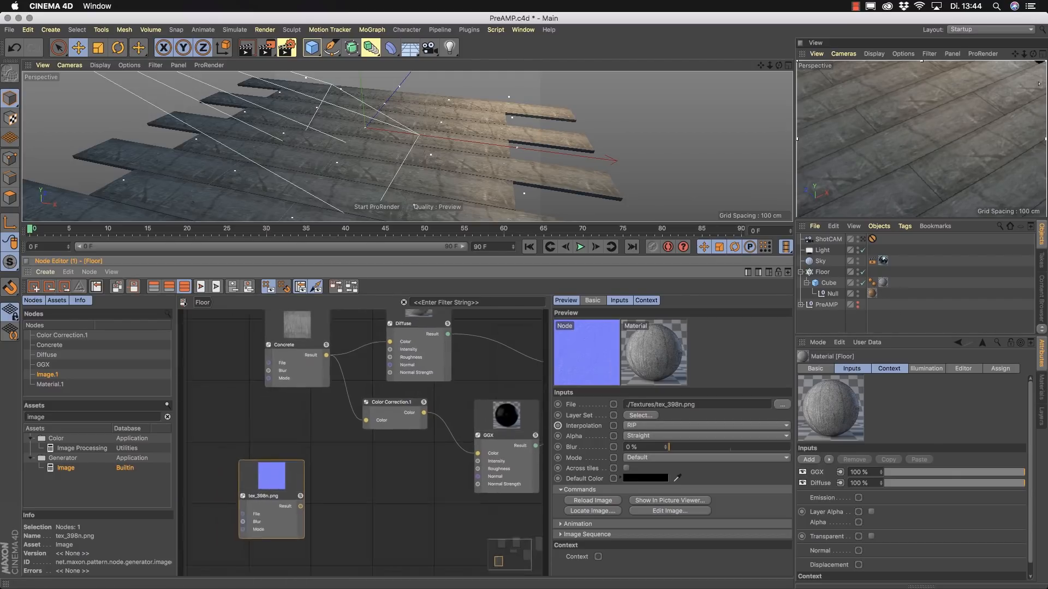
scroll(359, 503, up, 2)
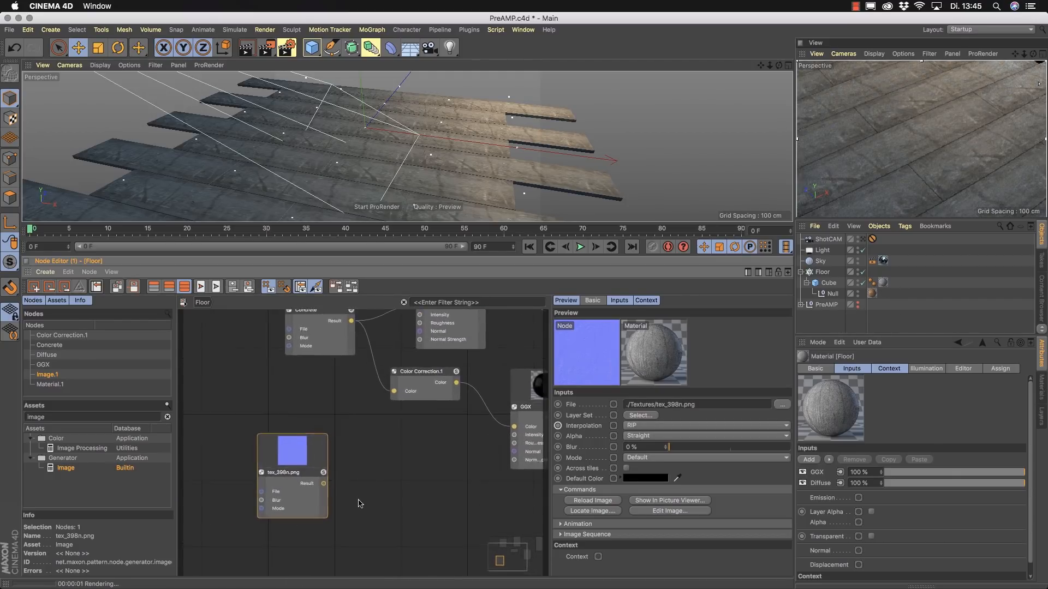
scroll(359, 503, up, 1)
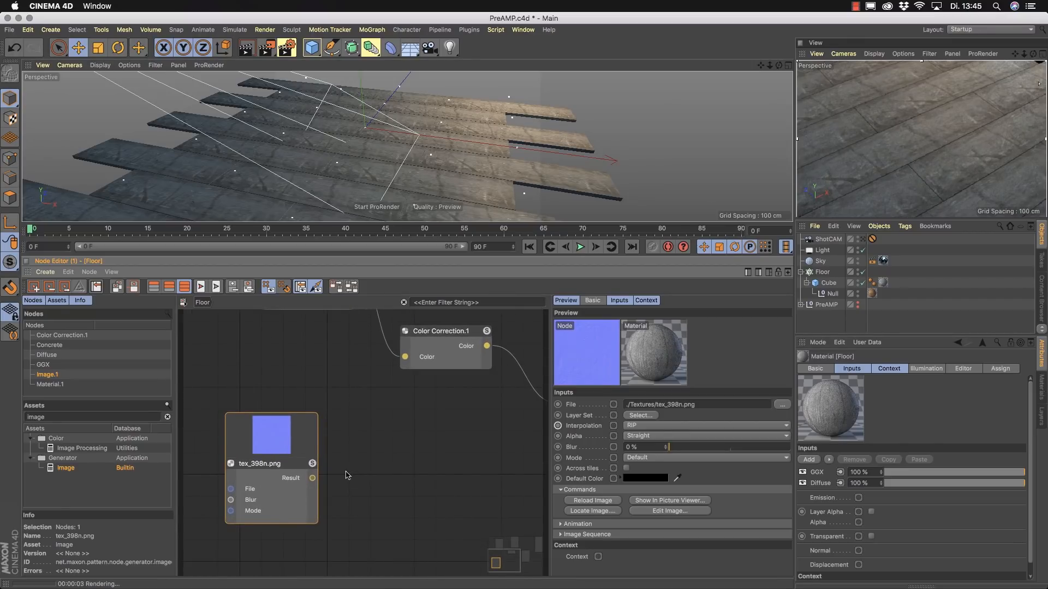
click(315, 463)
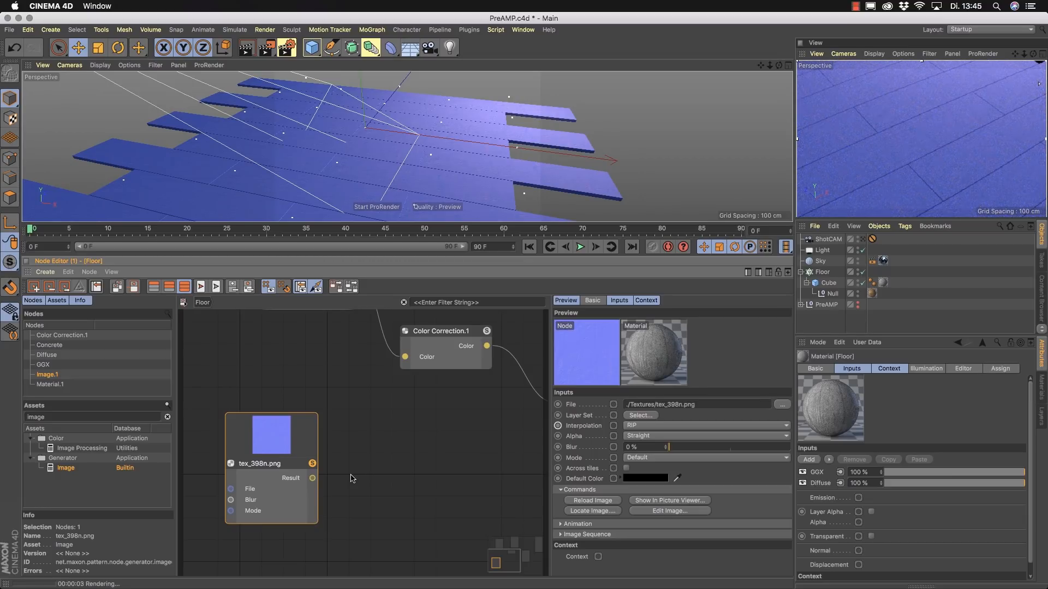
mouse_move(399, 154)
alt+mouse_down()
mouse_move(356, 196)
mouse_move(359, 169)
mouse_move(426, 143)
mouse_move(393, 154)
alt+mouse_up()
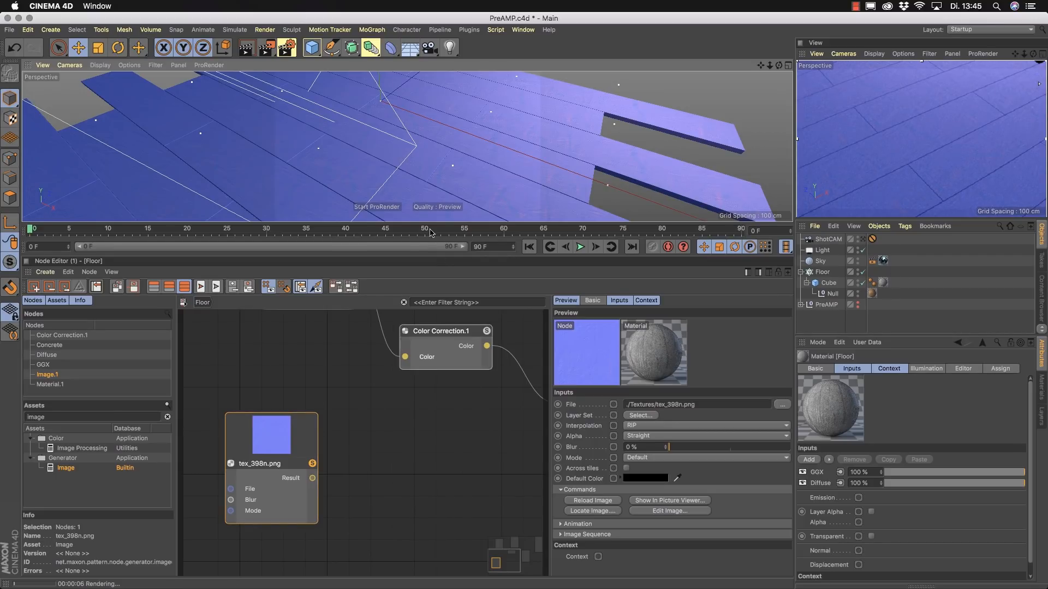
Preview the Color Correction.1 node solo on the floor planks and end the solo preview.
middle_drag(386, 345, 378, 463)
middle_drag(348, 372, 286, 355)
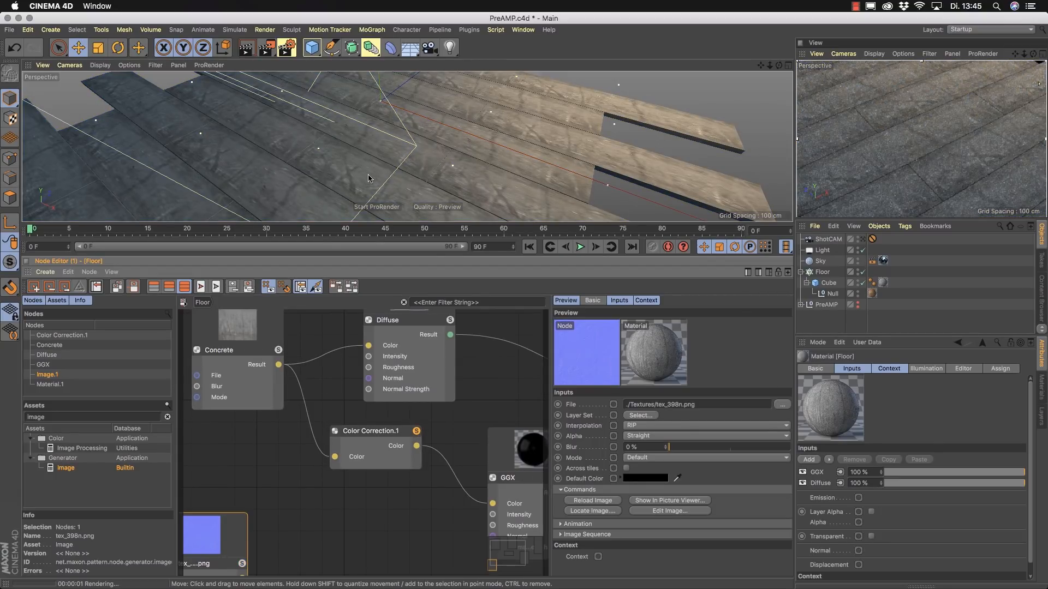
middle_drag(510, 528, 413, 512)
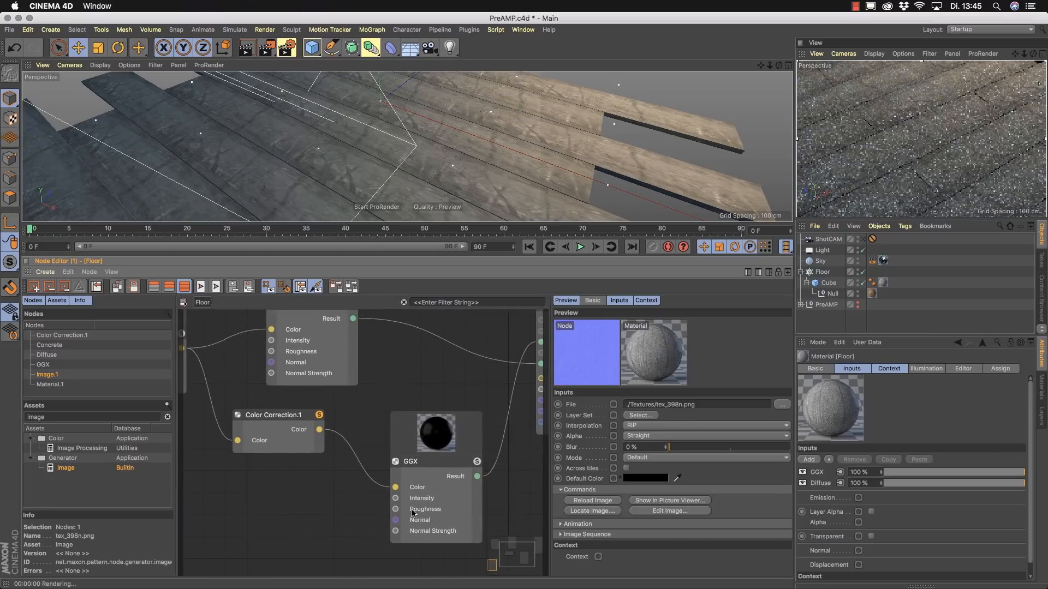
click(320, 415)
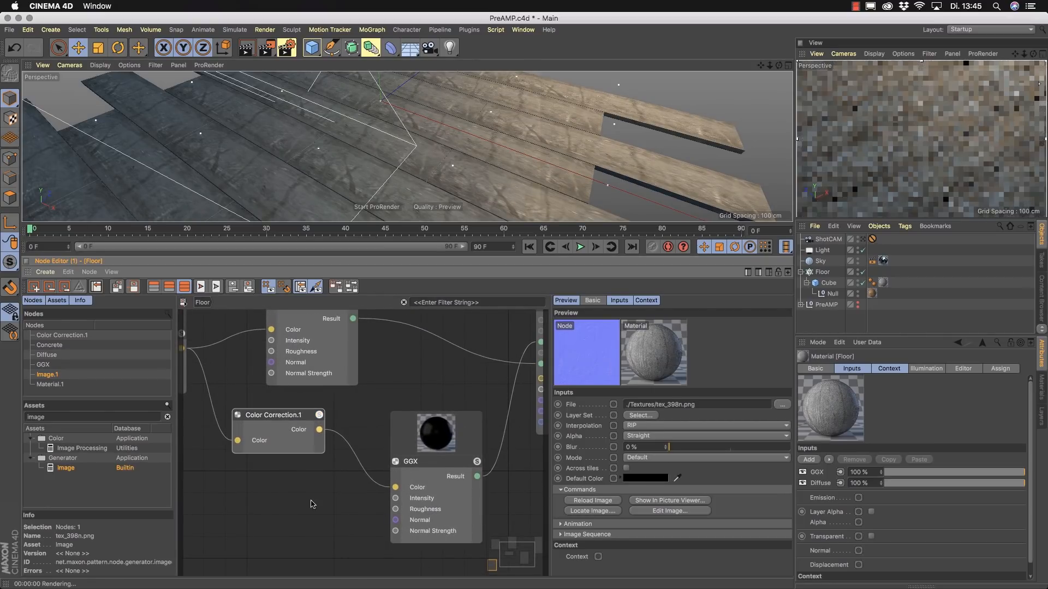
Add a Normal Map node beside the tex_398n.png node and connect the image's Result to its Normal input.
scroll(317, 504, down, 1)
scroll(316, 502, down, 2)
middle_drag(415, 486, 345, 525)
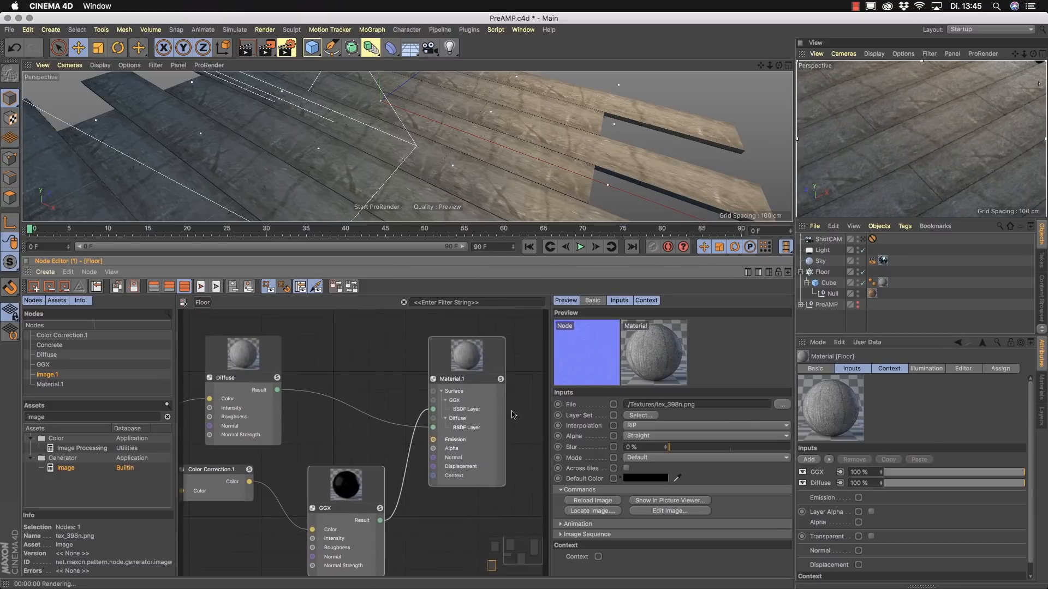
middle_drag(338, 474, 436, 365)
mouse_move(234, 480)
middle_down()
mouse_move(302, 488)
mouse_move(336, 453)
middle_up()
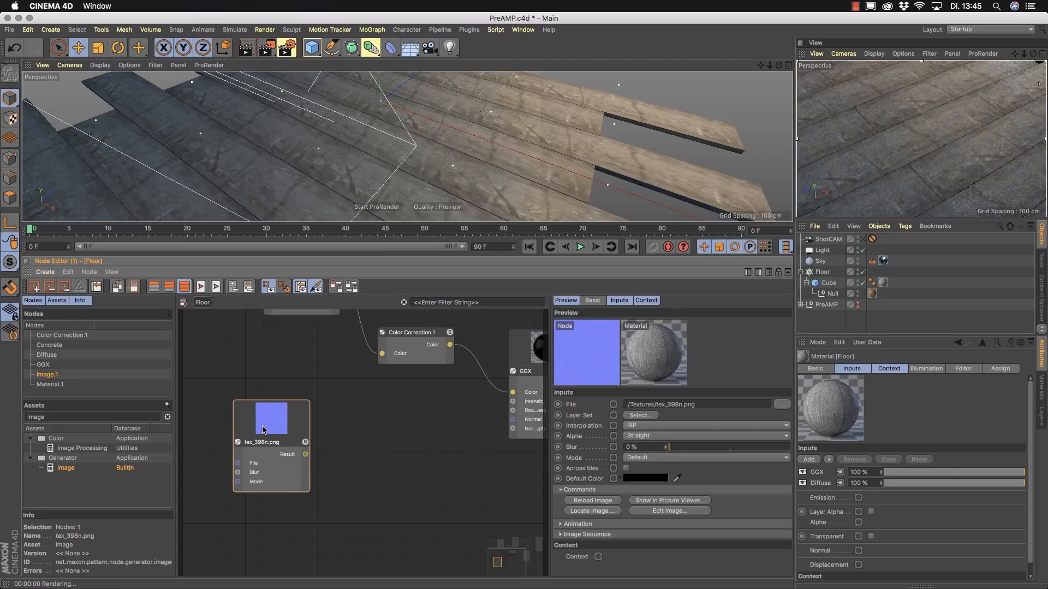
drag(262, 430, 245, 419)
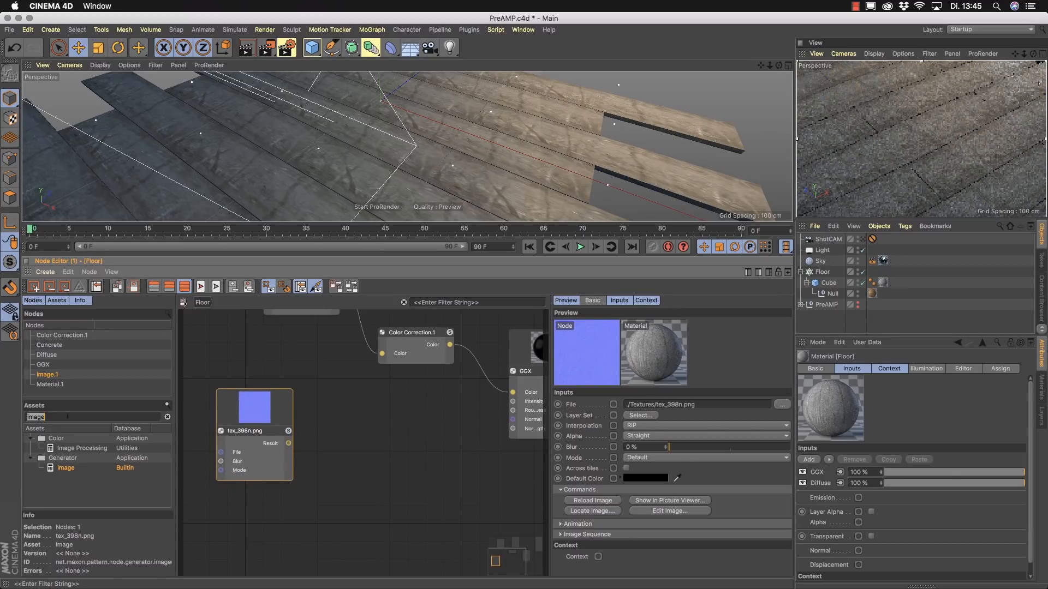
text(norm)
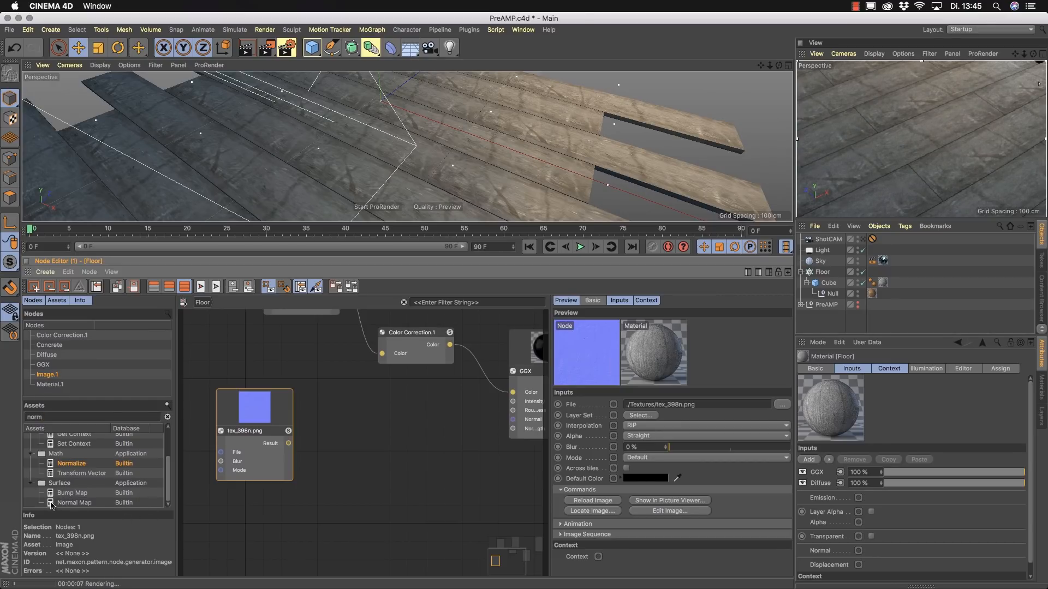
drag(393, 465, 399, 460)
drag(288, 443, 358, 460)
drag(407, 429, 379, 454)
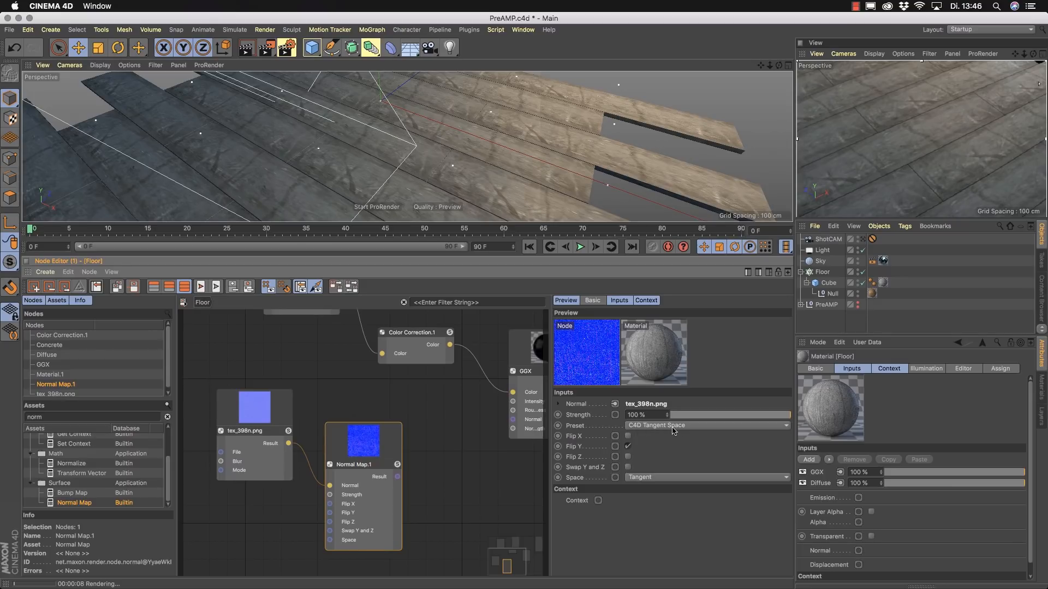
middle_drag(478, 491, 398, 495)
drag(318, 483, 431, 424)
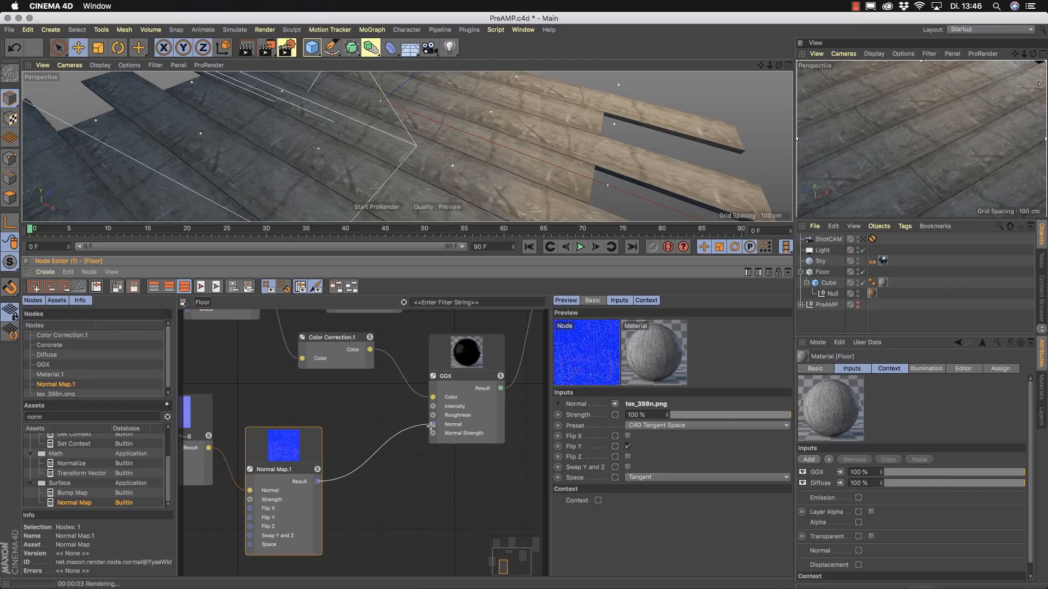
drag(431, 425, 406, 488)
click(408, 469)
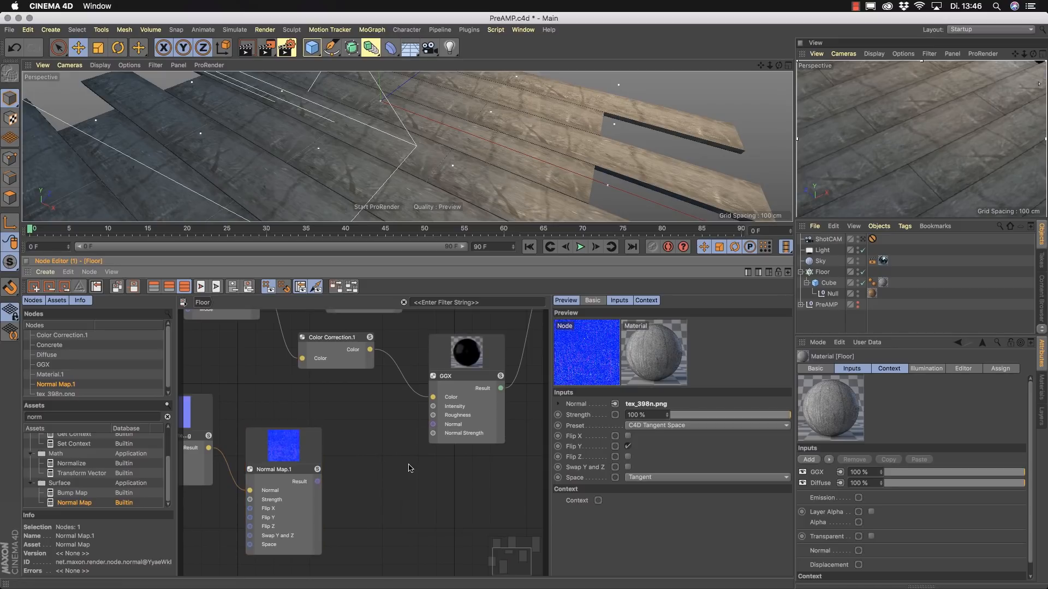
Connect the Normal Map node's Result to the Normal input of the Material.1 node.
scroll(417, 498, down, 3)
middle_drag(429, 499, 390, 515)
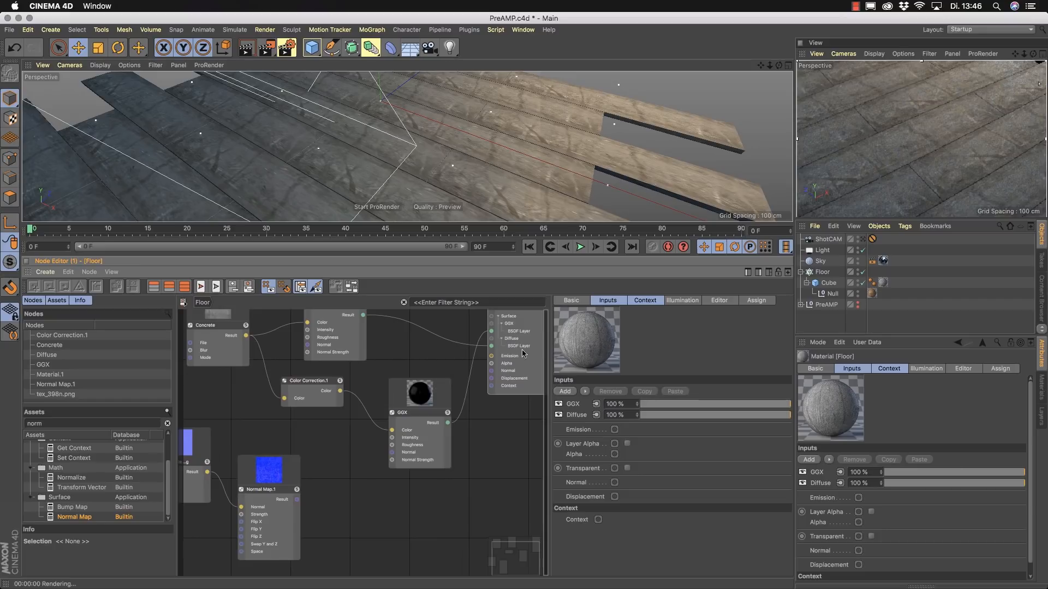
drag(492, 373, 296, 499)
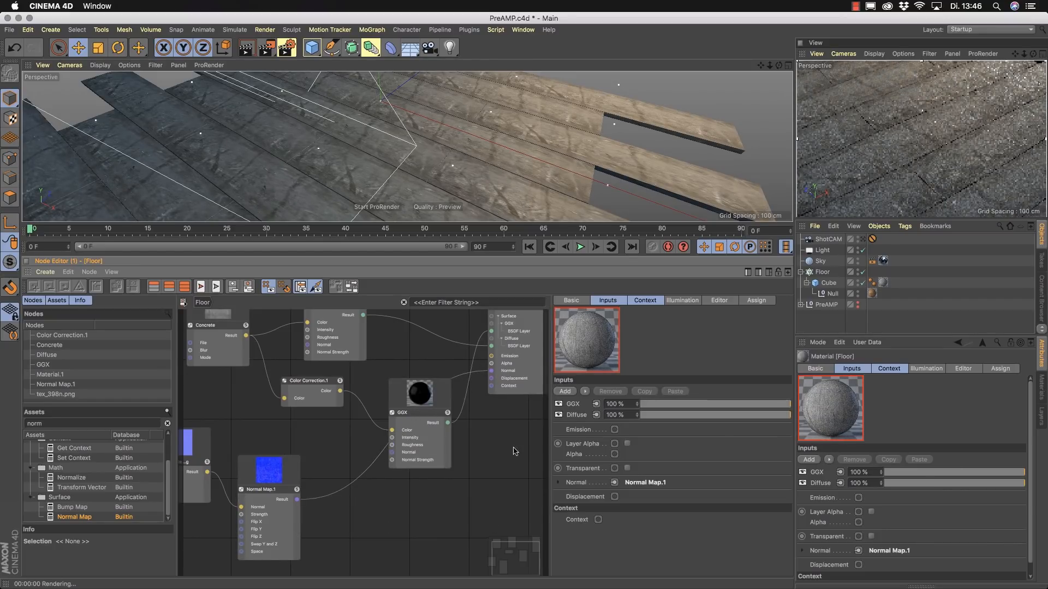
Show the whole plank floor in the main perspective view and automatically lay out all nodes of the Floor material.
alt+drag(418, 168, 421, 170)
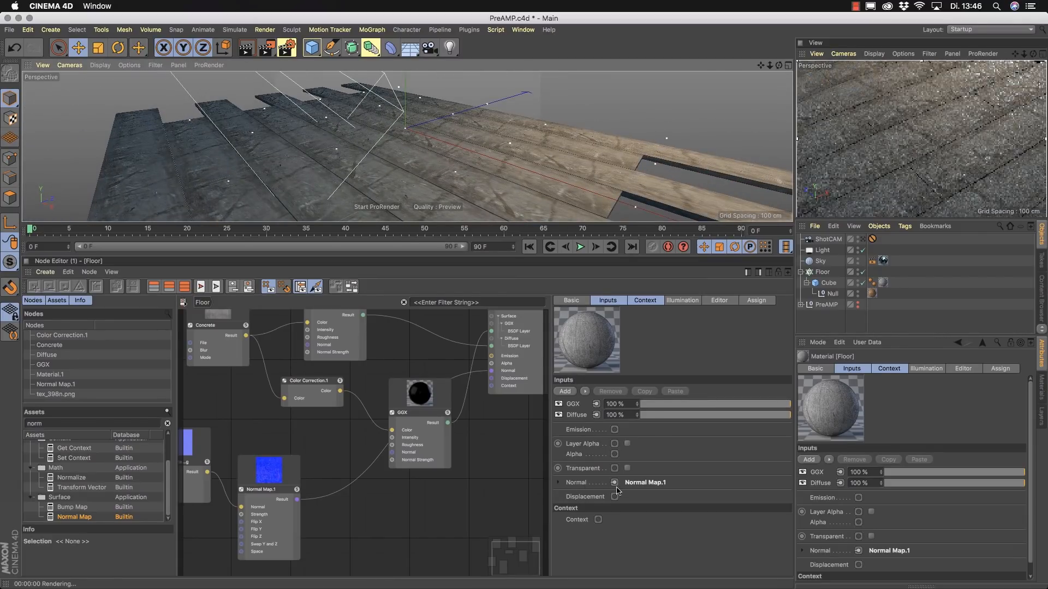
mouse_move(441, 172)
alt+mouse_down()
mouse_move(537, 93)
mouse_move(448, 158)
alt+mouse_up()
scroll(443, 174, down, 5)
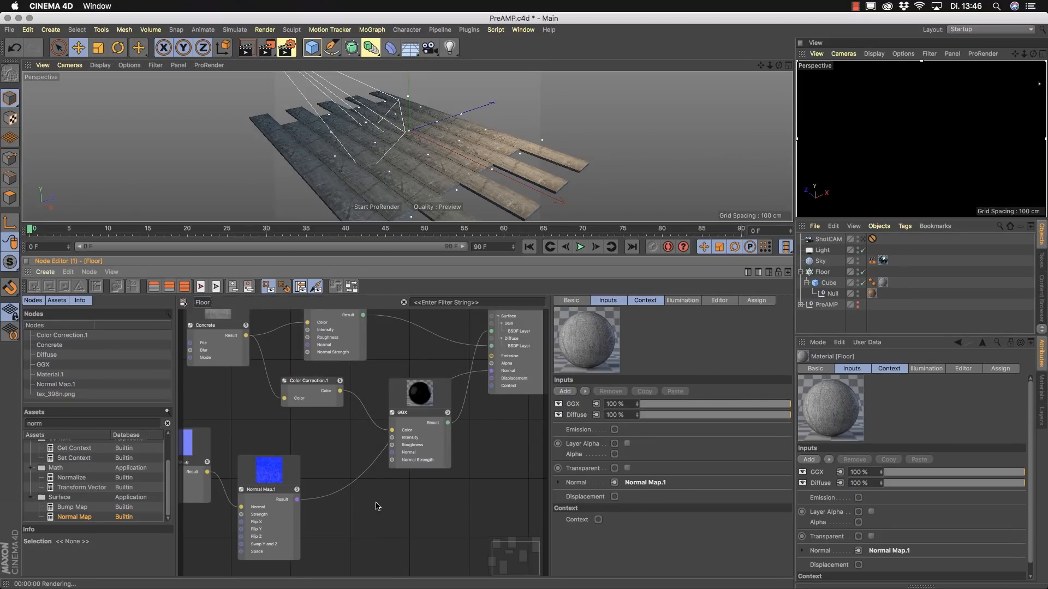
scroll(375, 521, down, 3)
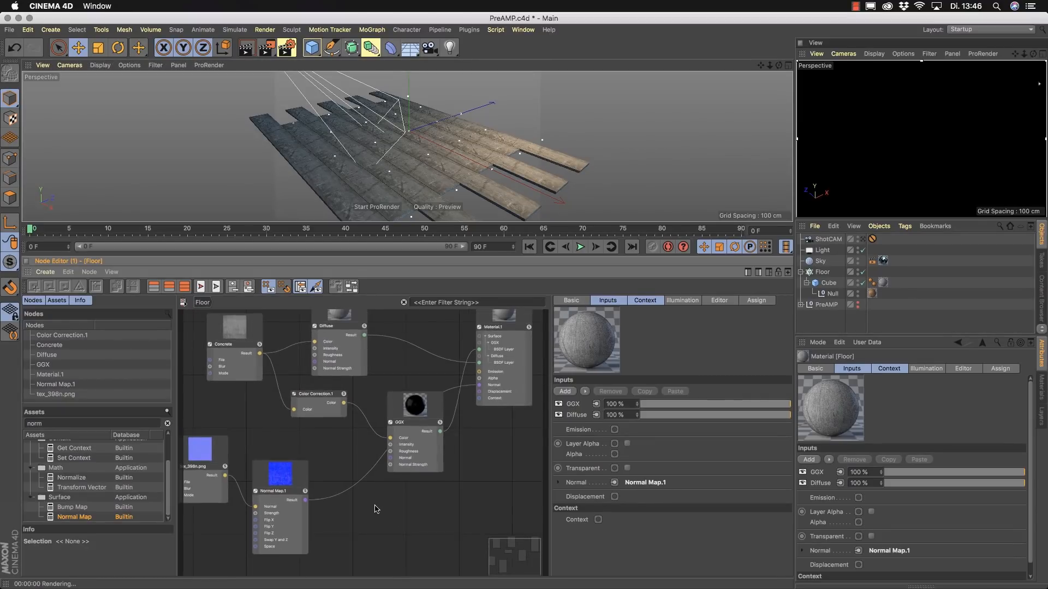
click(350, 287)
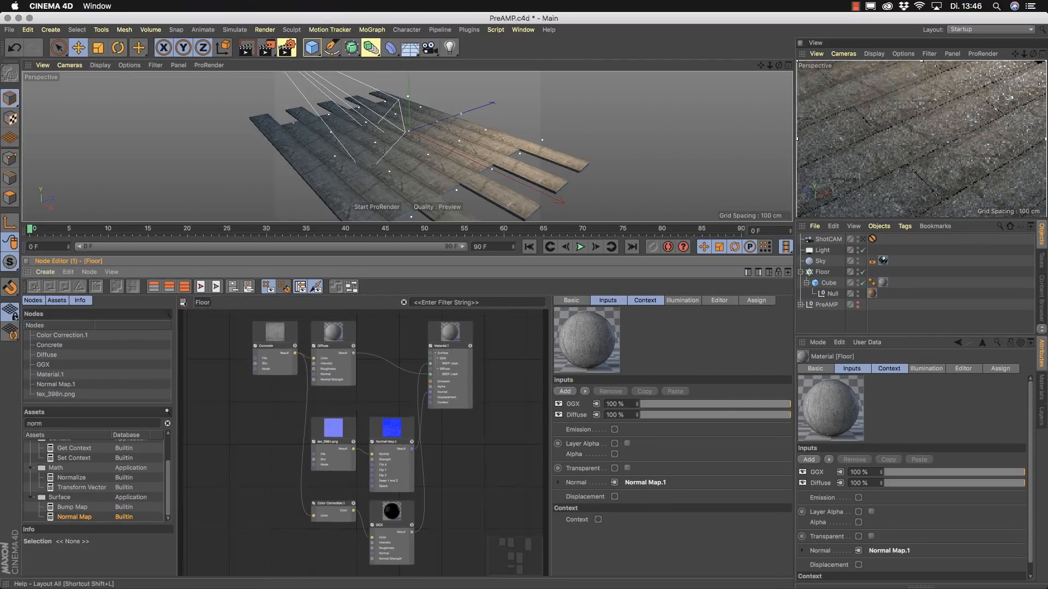
alt+middle_drag(476, 483, 466, 488)
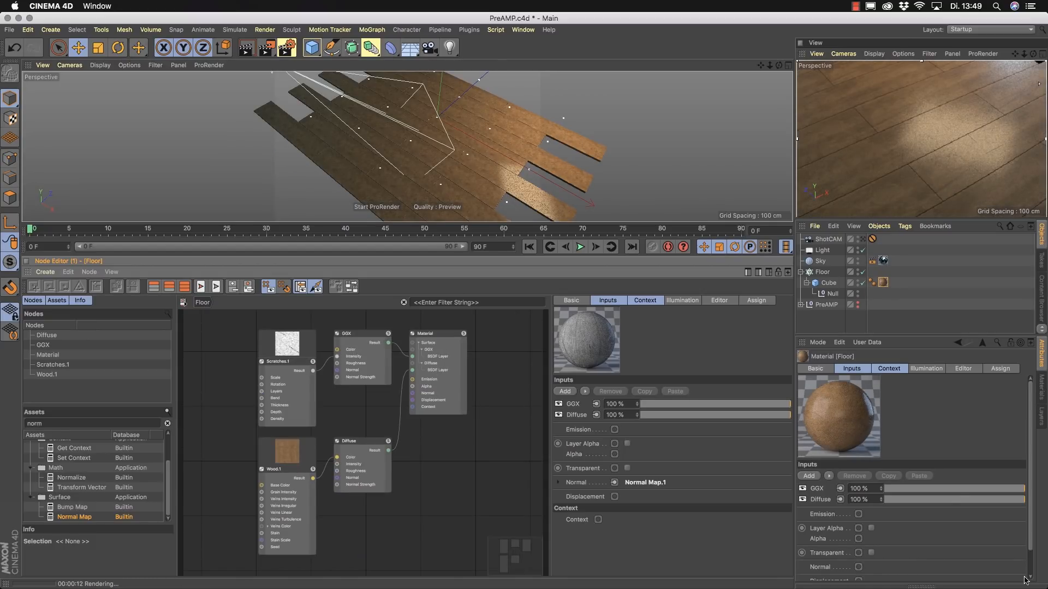
Clear the asset filter and collapse all asset categories in the Node Editor.
mouse_move(442, 168)
alt+mouse_down()
mouse_move(506, 105)
mouse_move(433, 126)
mouse_move(493, 161)
mouse_move(428, 162)
alt+mouse_up()
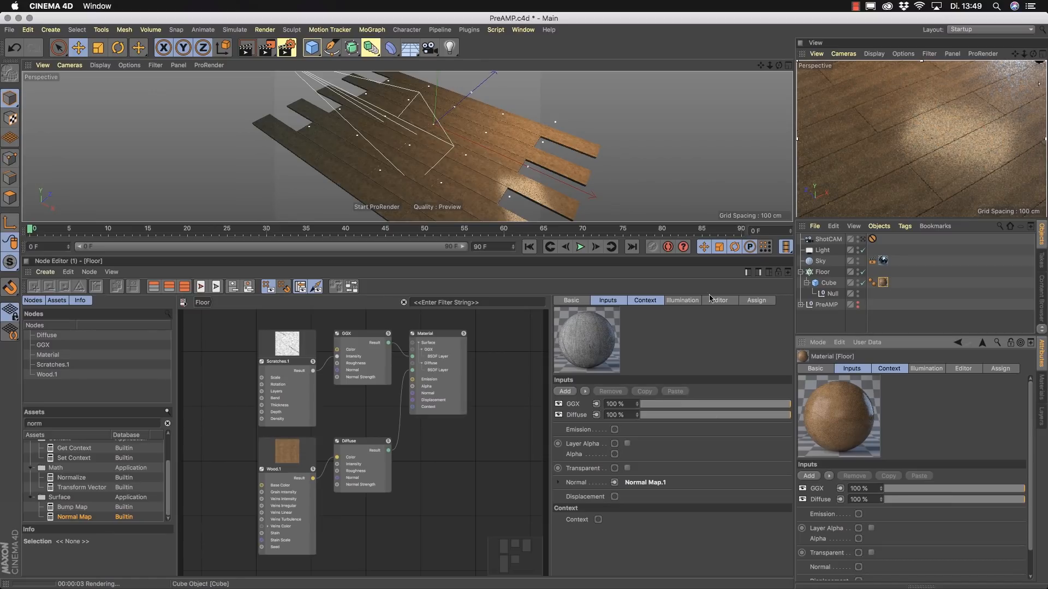
click(168, 423)
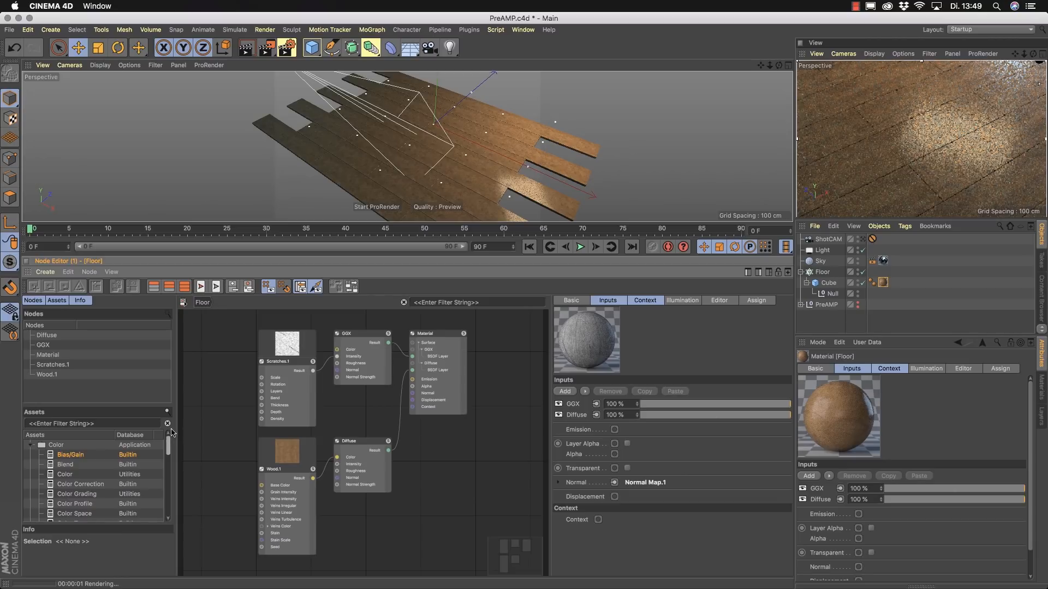
click(31, 448)
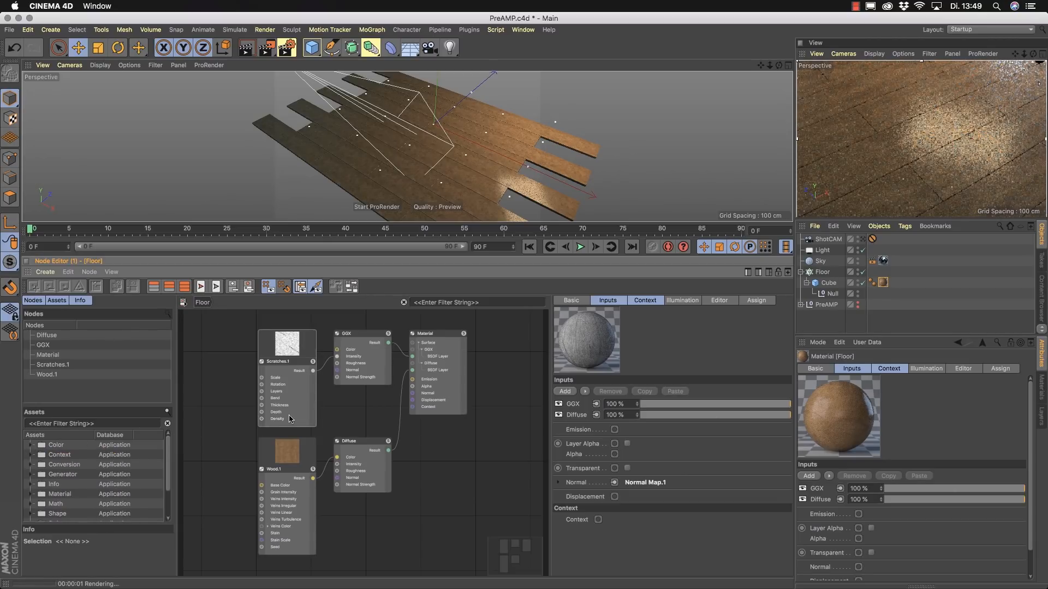
Move the Material node away from the GGX and Diffuse nodes and switch off its GGX layer.
drag(441, 336, 467, 371)
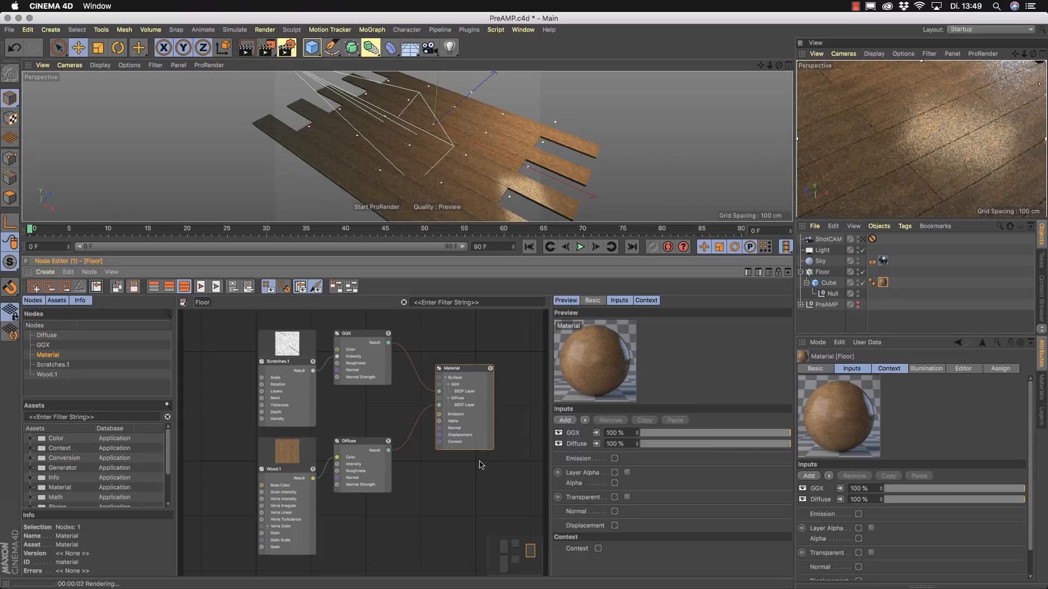
click(558, 433)
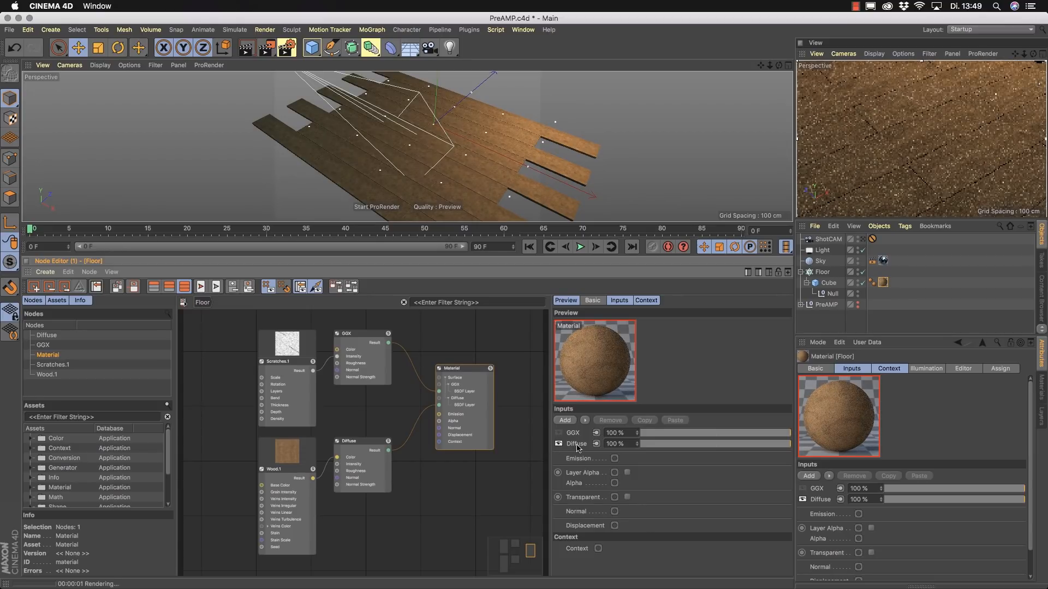
Show the Material node's Diffuse layer settings and open the Wood.1 node linked to its Color input.
click(576, 444)
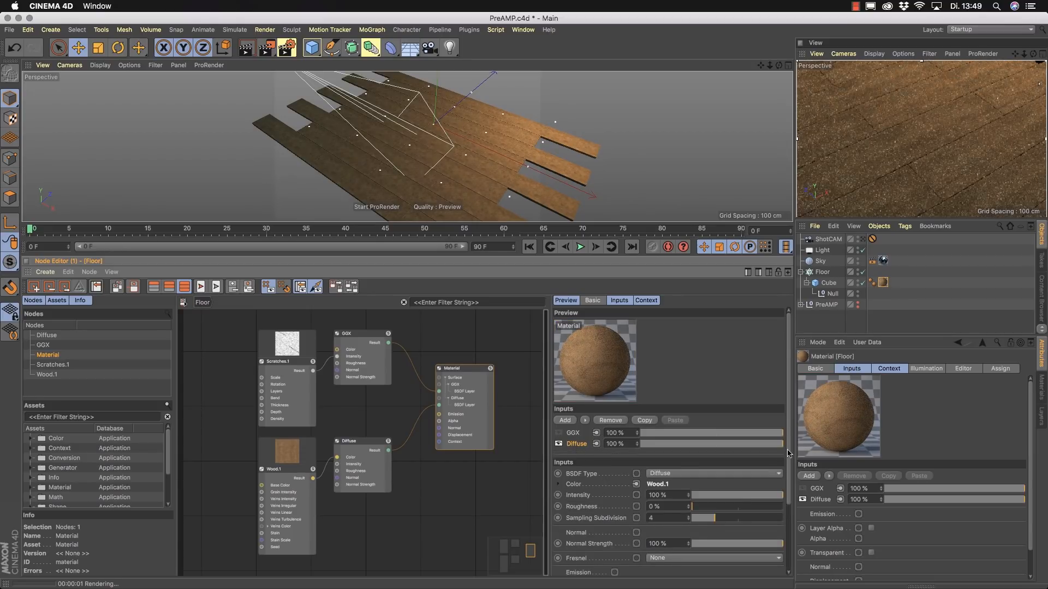
scroll(787, 480, down, 3)
scroll(786, 481, down, 1)
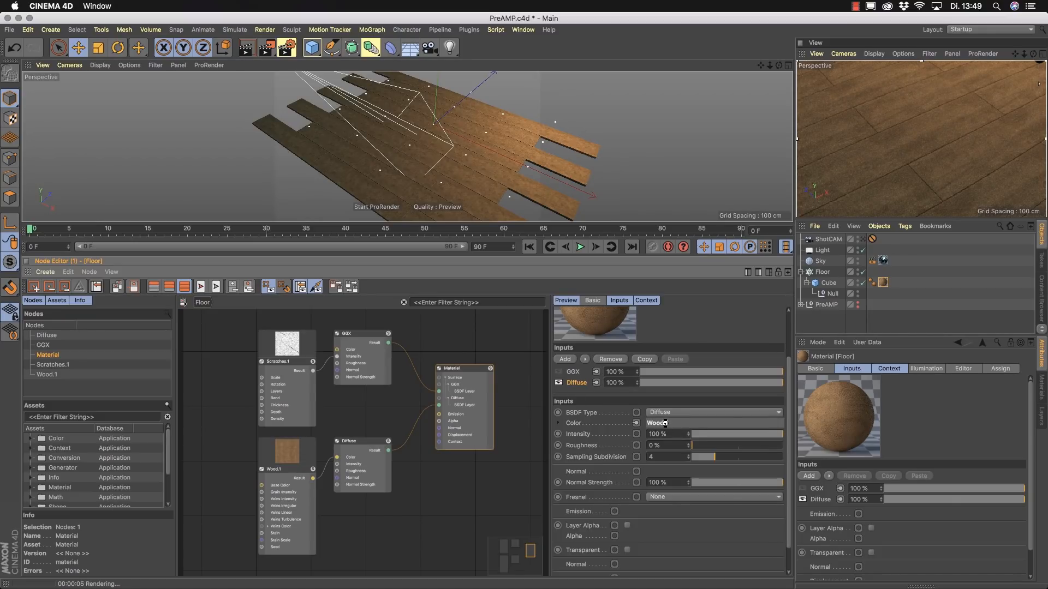
click(664, 422)
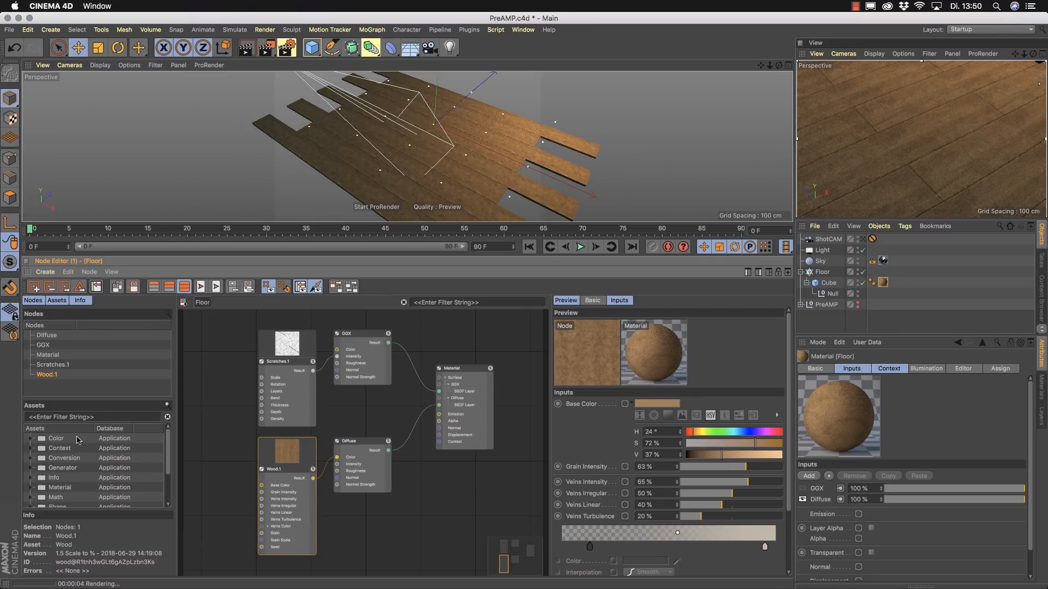
Search the node assets for "wood" and clear the filter again.
click(116, 416)
text(wood)
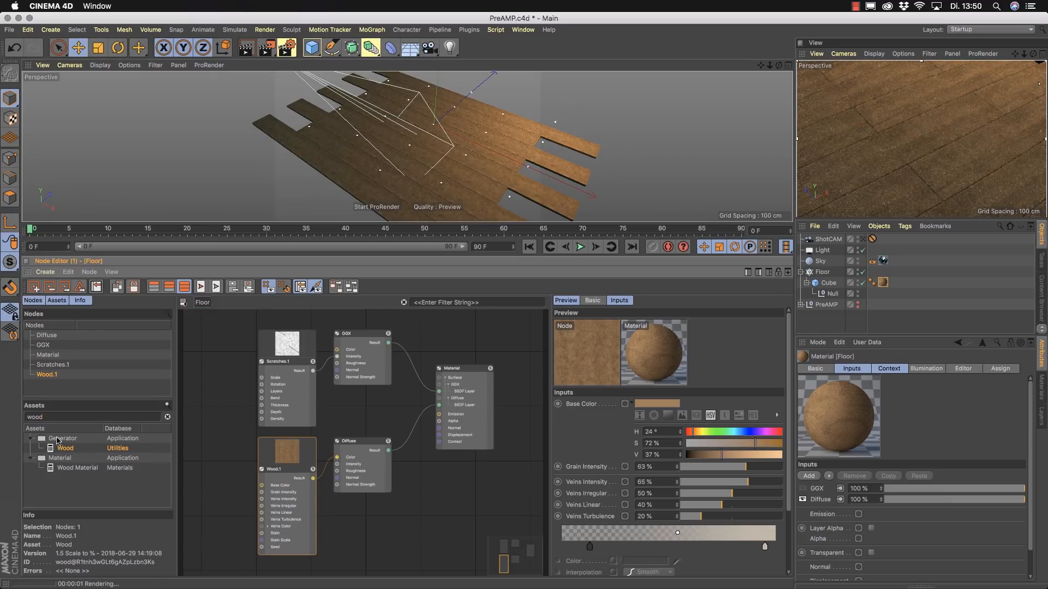
click(168, 416)
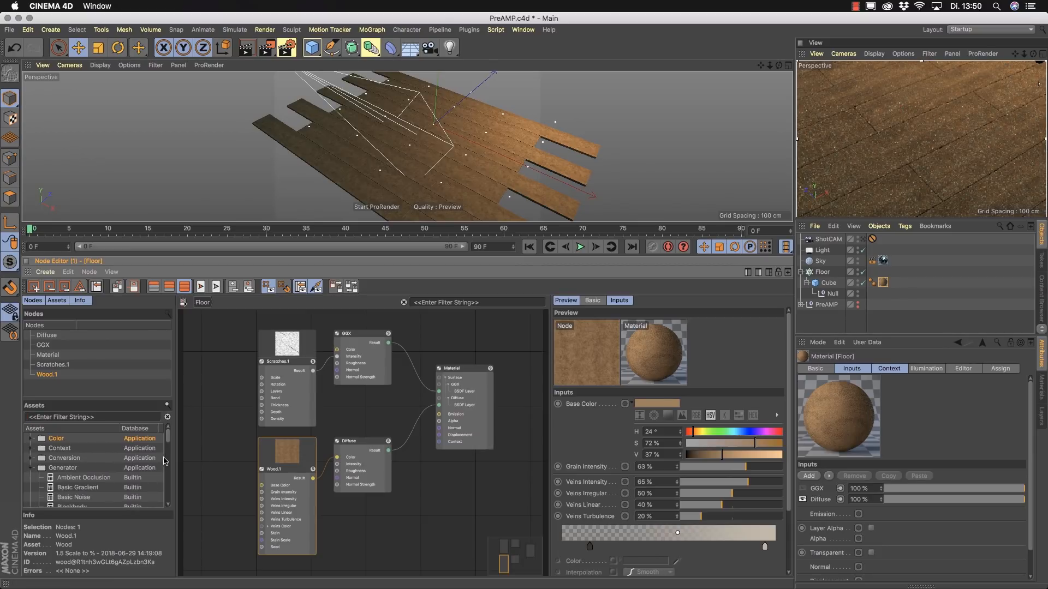
Browse the Generator category of the node assets from Ambient Occlusion down to Wood.
scroll(166, 443, down, 3)
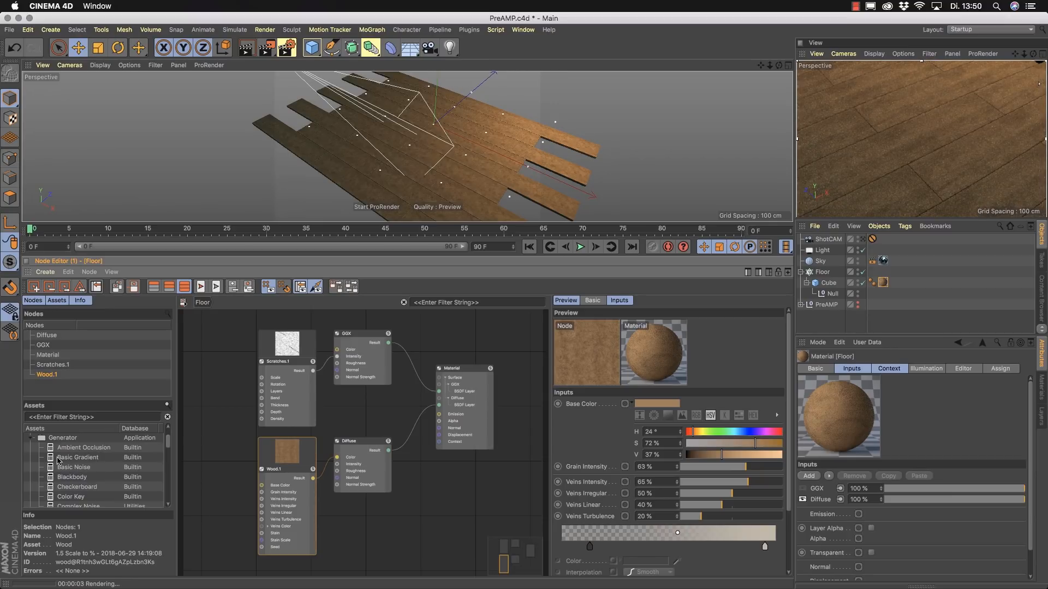
scroll(169, 444, down, 3)
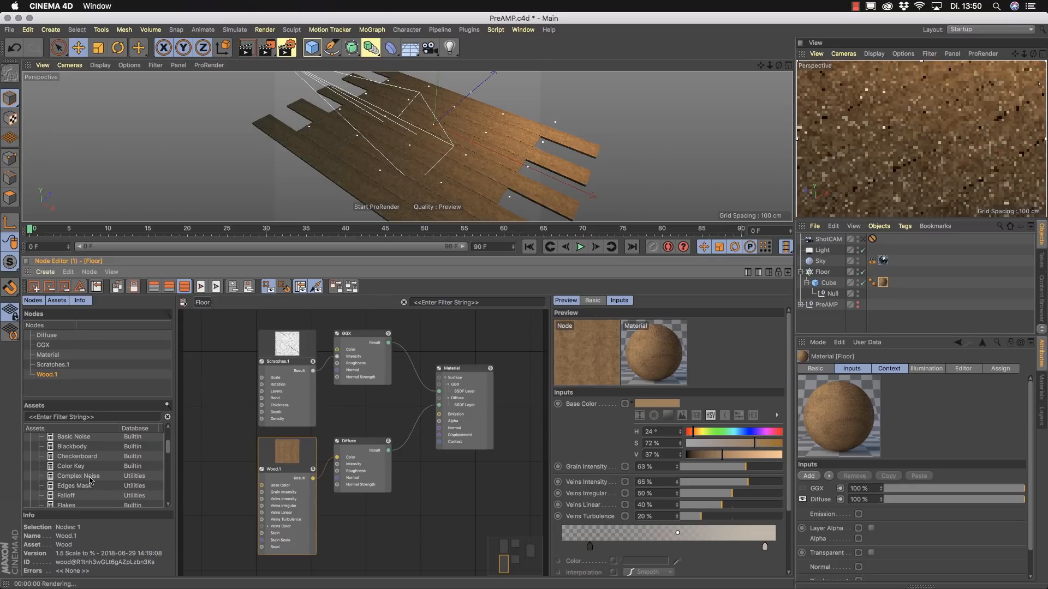
scroll(169, 451, down, 3)
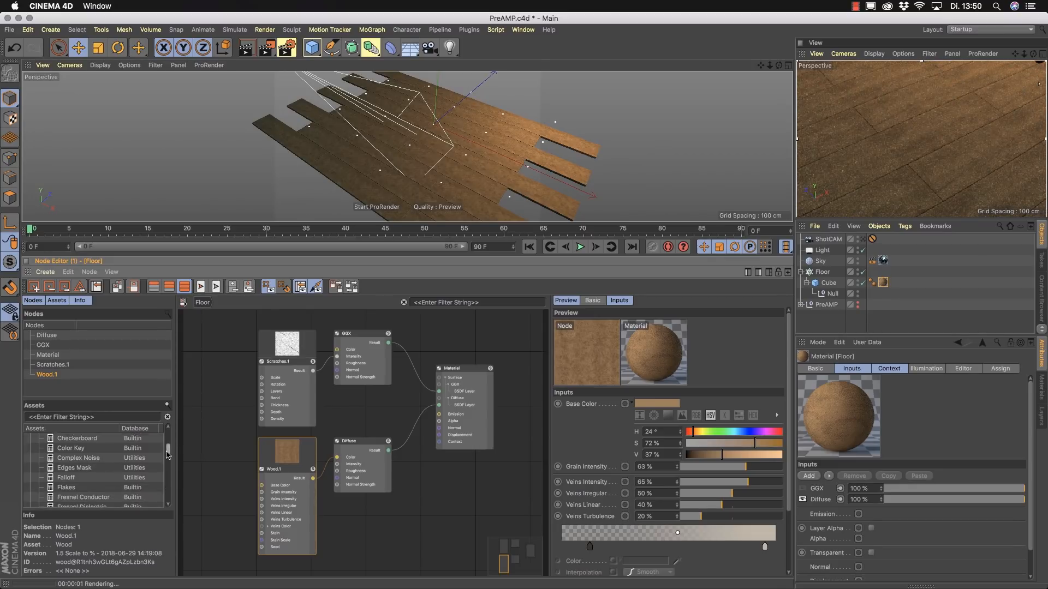
scroll(168, 462, down, 4)
scroll(168, 463, down, 1)
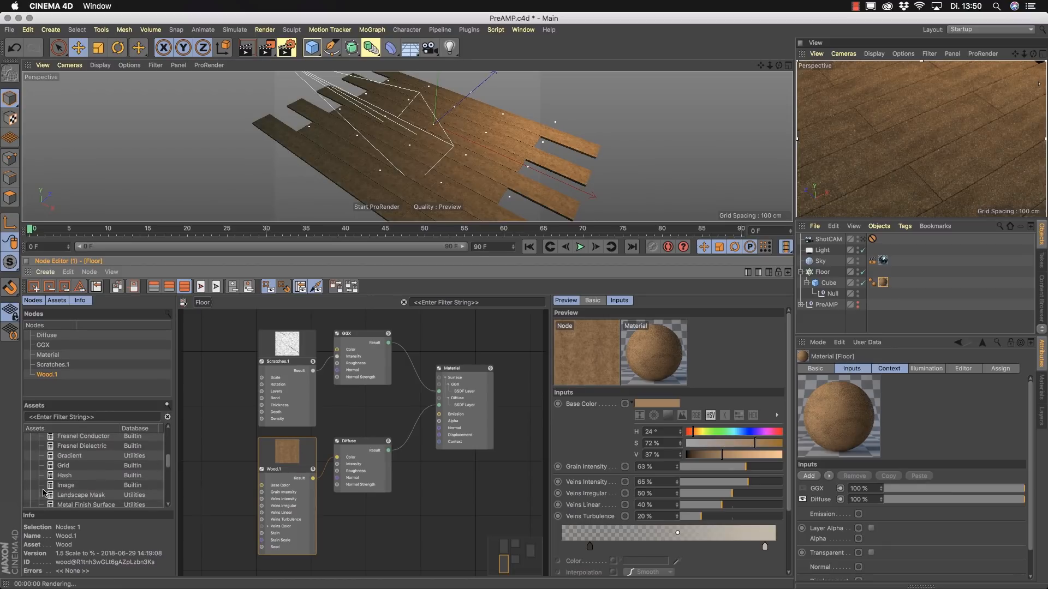
drag(168, 462, 168, 467)
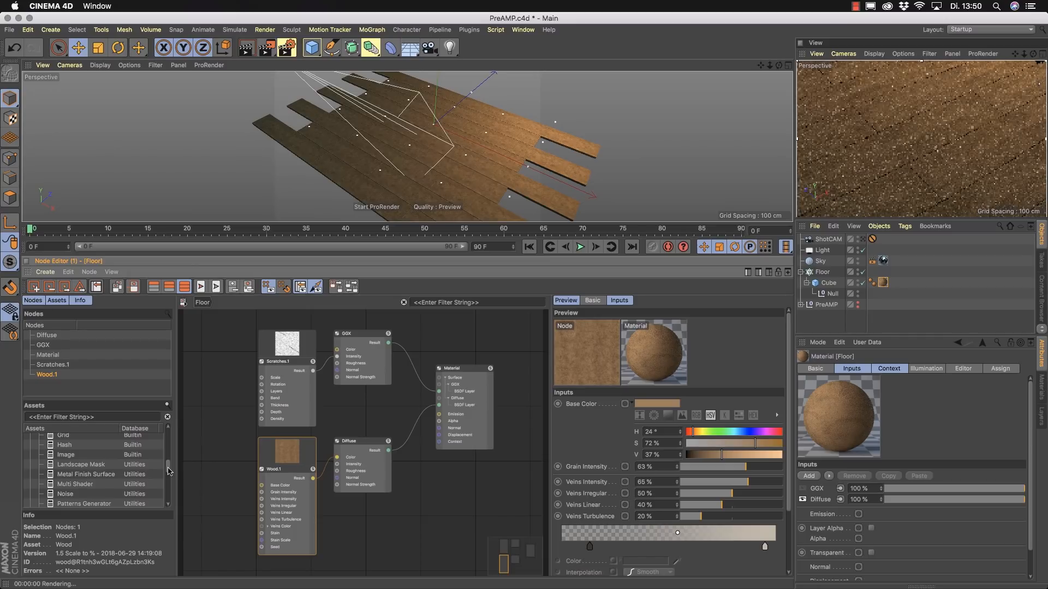
scroll(131, 469, down, 2)
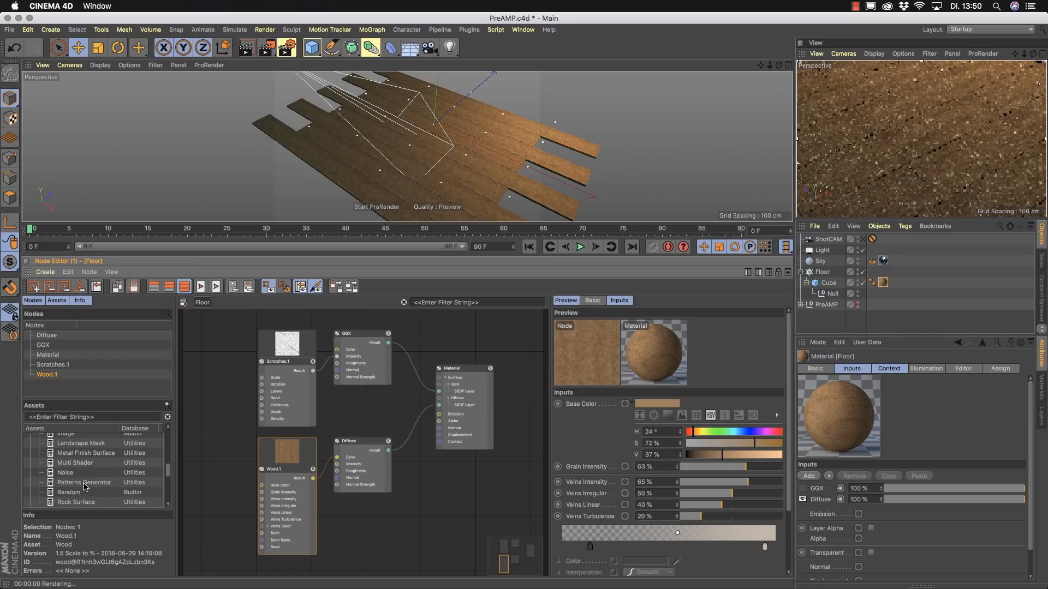
scroll(104, 479, down, 3)
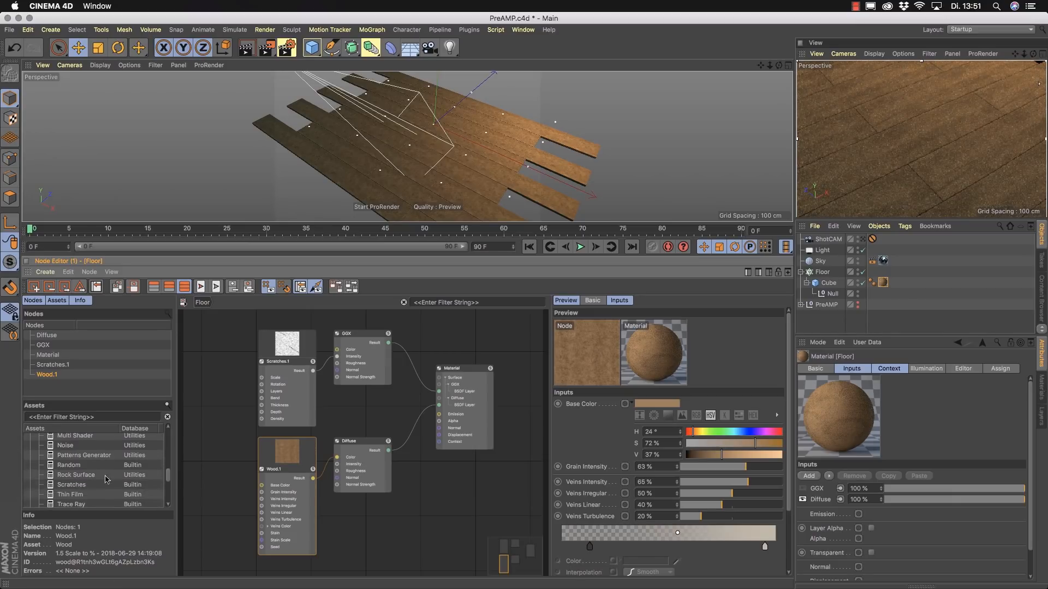
scroll(165, 484, down, 5)
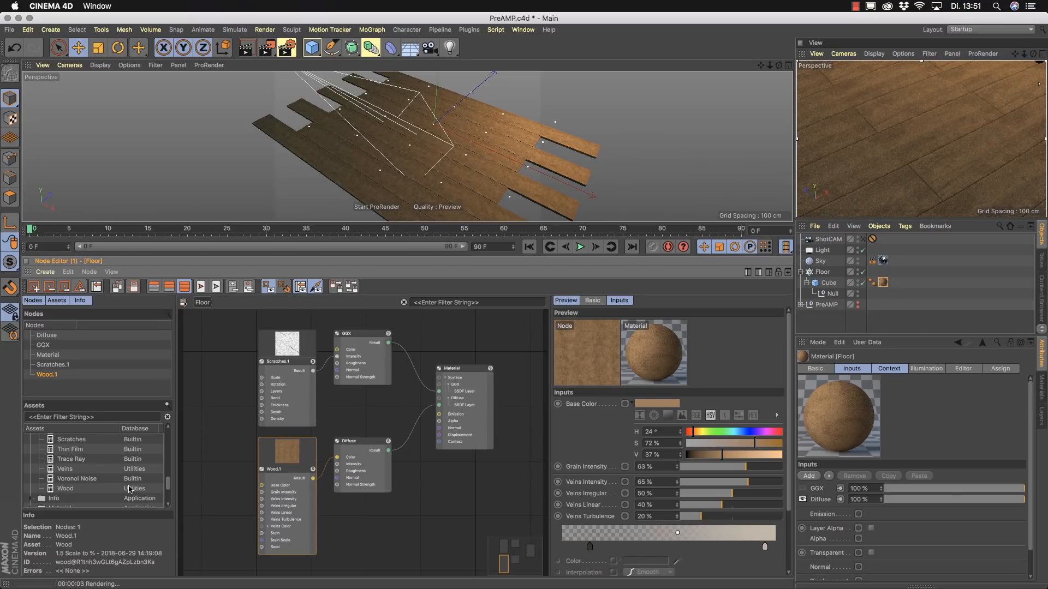
Move the Wood.1 node farther away from the Diffuse node and look through its input parameters.
drag(304, 457, 258, 464)
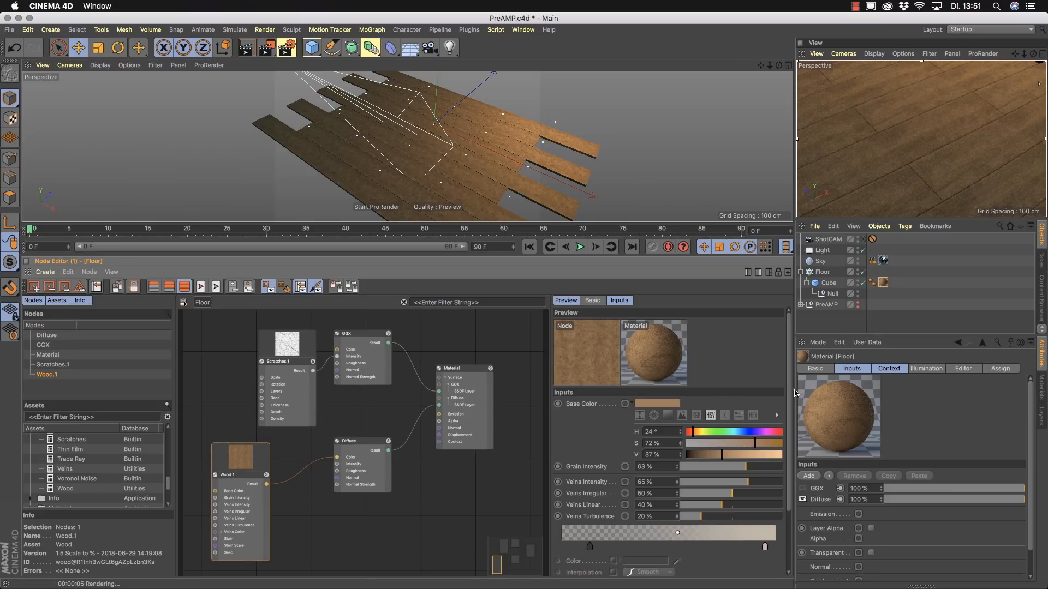
scroll(785, 463, down, 3)
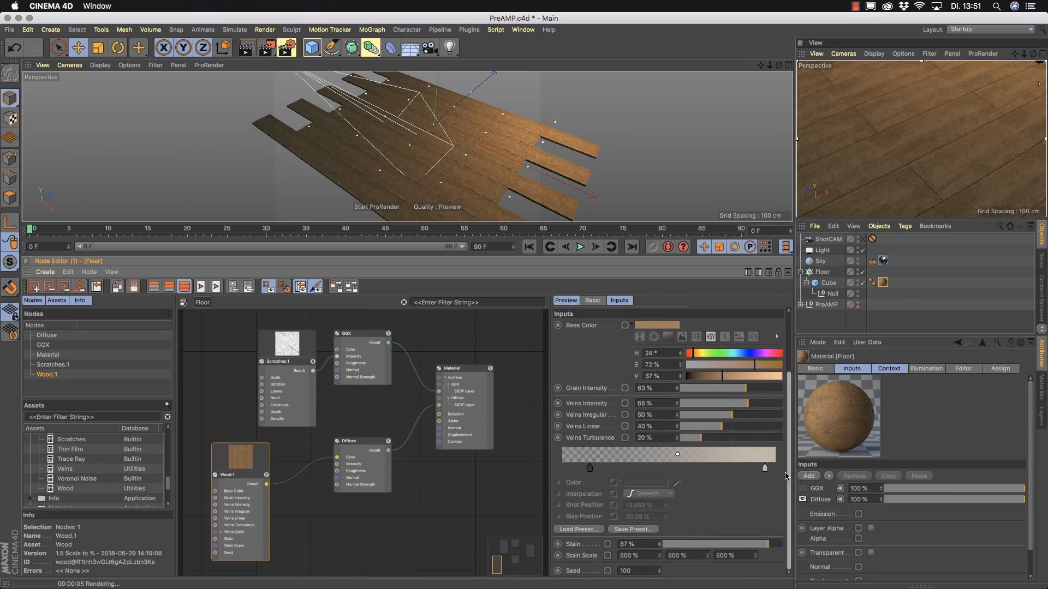
scroll(785, 476, up, 3)
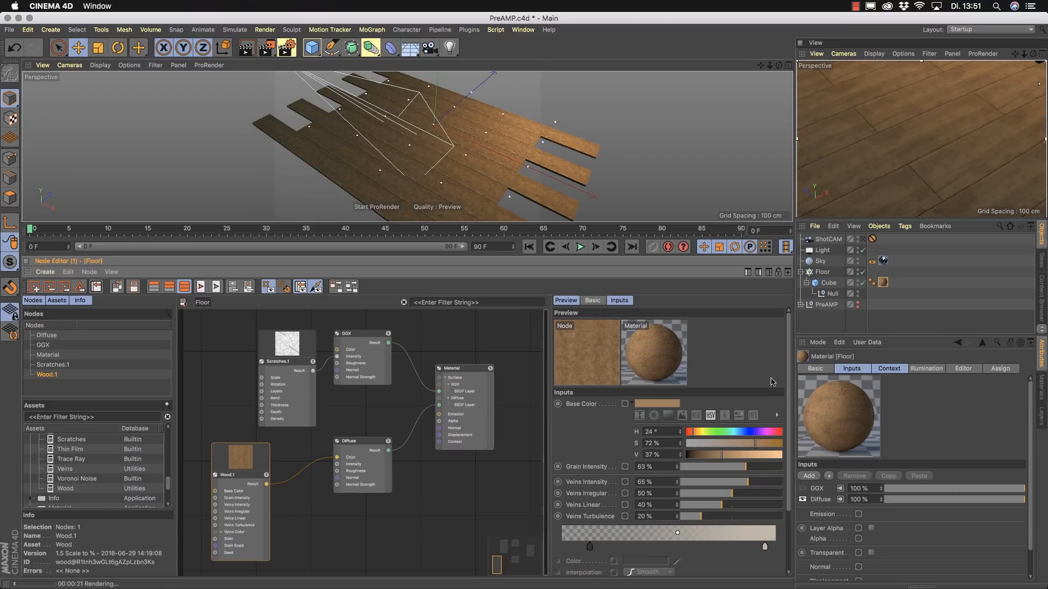
scroll(788, 380, down, 2)
scroll(788, 380, down, 3)
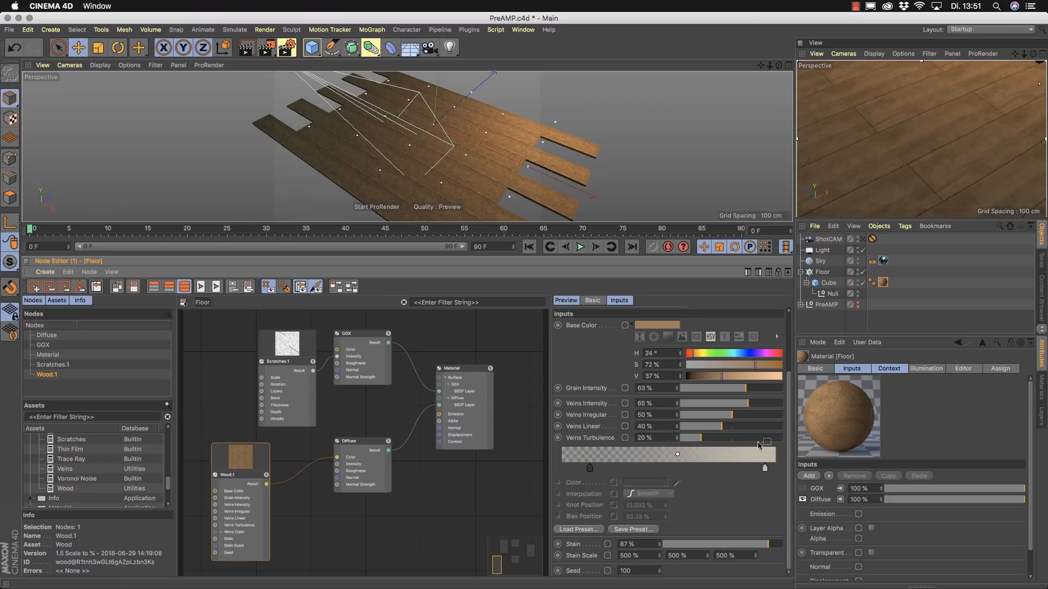
Examine the colour settings of the light end knot in Wood.1's veins gradient, cancel without changes and deselect the node.
click(765, 468)
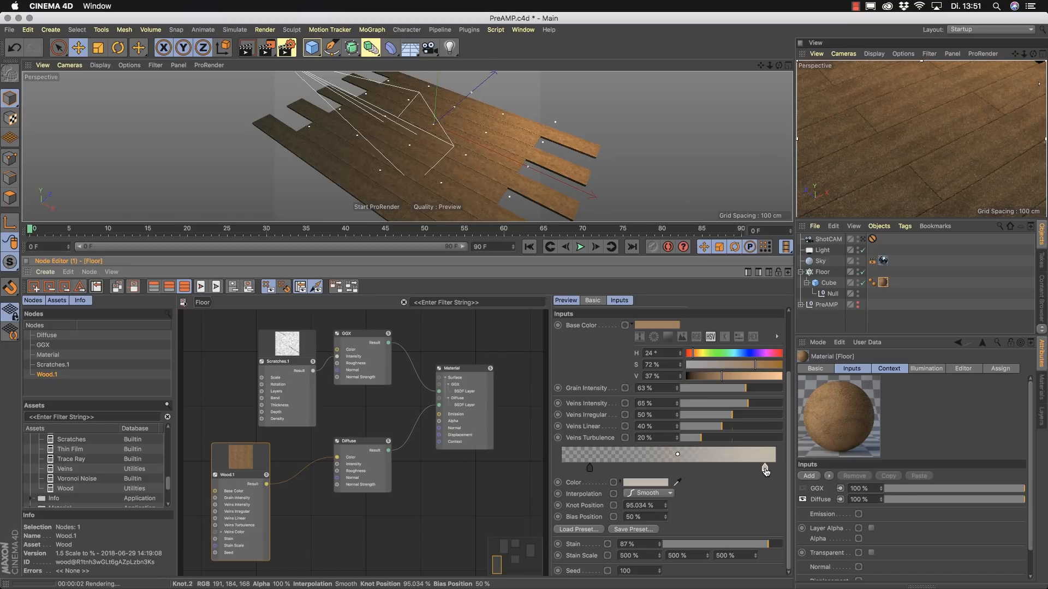
double_click(765, 469)
drag(701, 403, 526, 199)
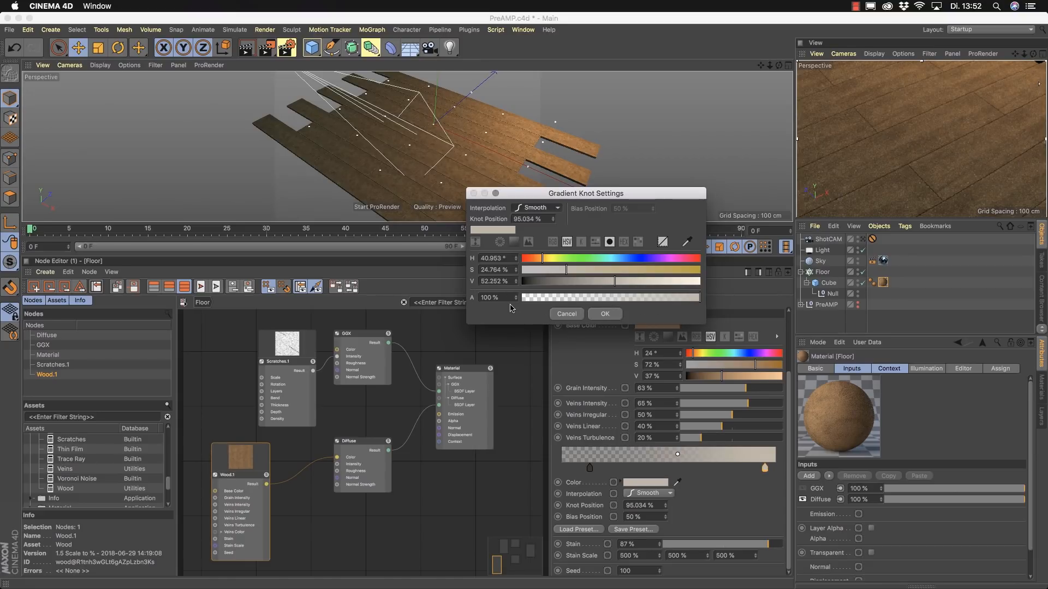
click(568, 314)
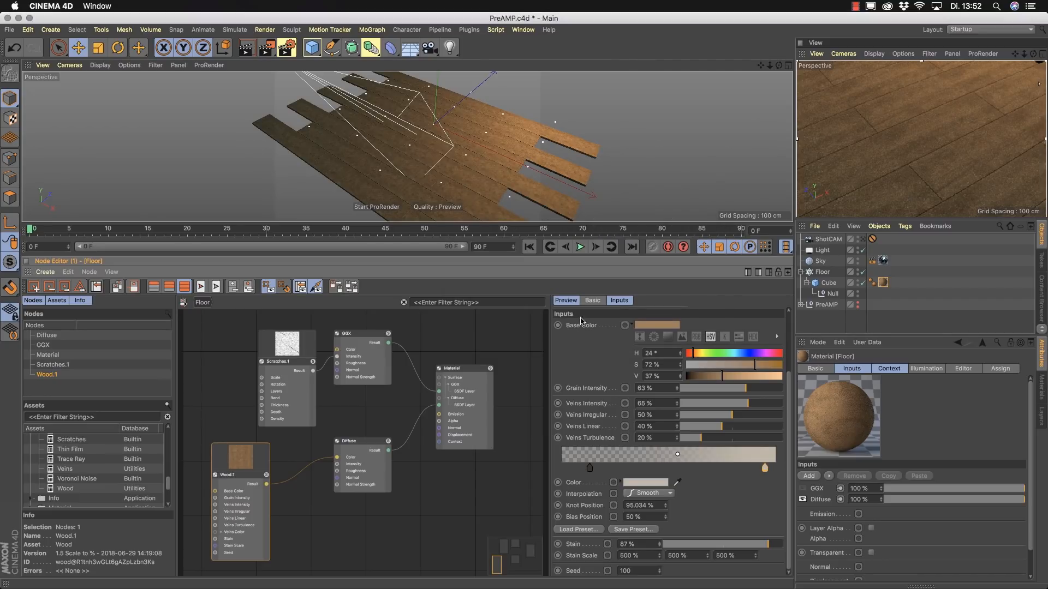
click(451, 524)
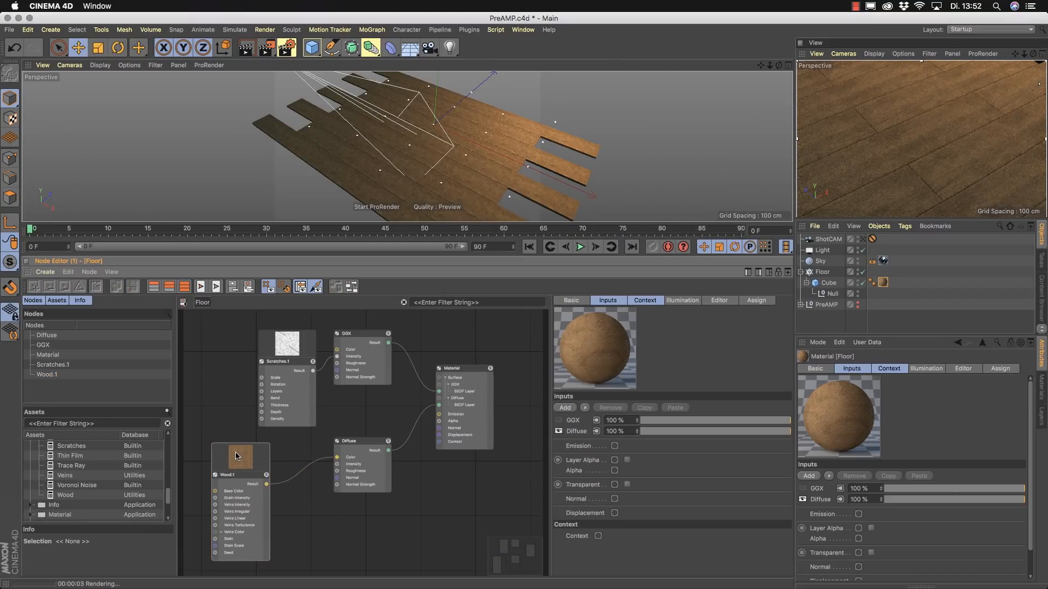
Move the Scratches.1 node farther away from the GGX node and show the GGX node's settings.
drag(308, 351, 278, 341)
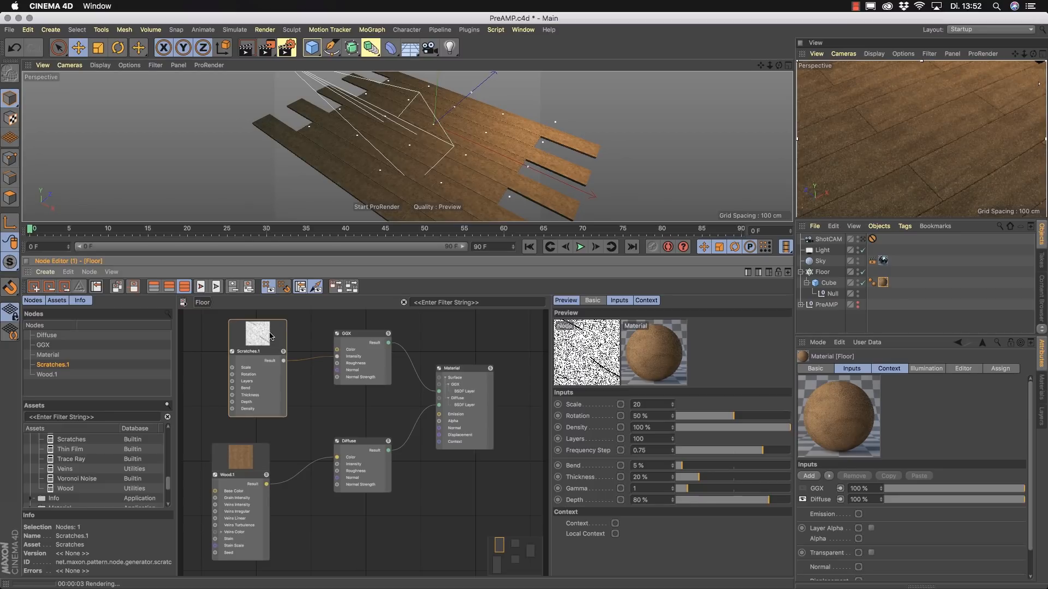
scroll(167, 482, up, 1)
scroll(168, 482, up, 1)
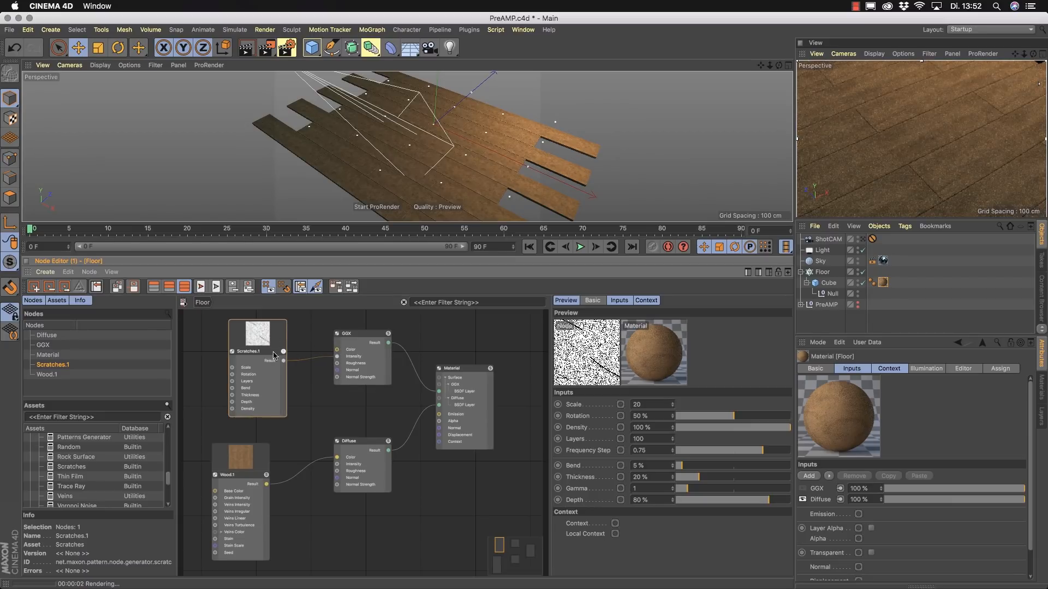
scroll(299, 375, up, 3)
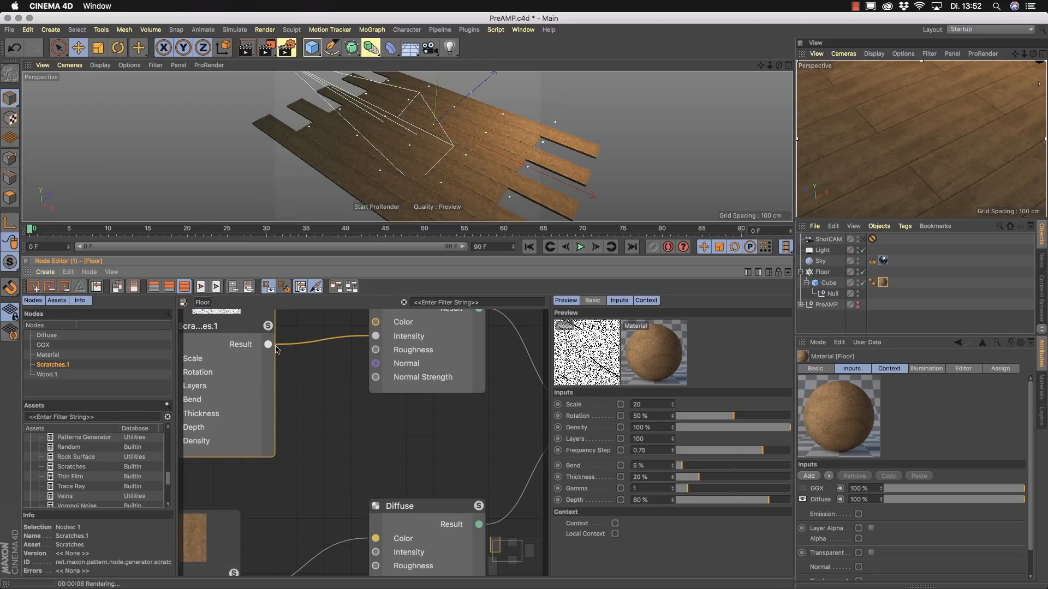
middle_drag(433, 418, 426, 466)
click(409, 338)
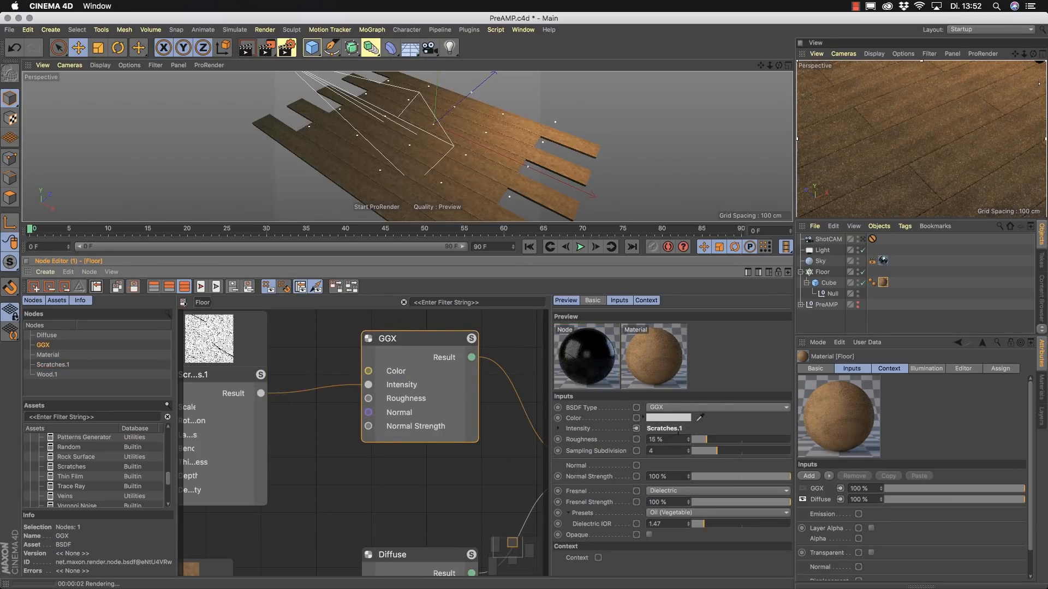
Switch the Material node's GGX layer back on and view the reflections on the floor up close.
middle_drag(481, 469, 302, 452)
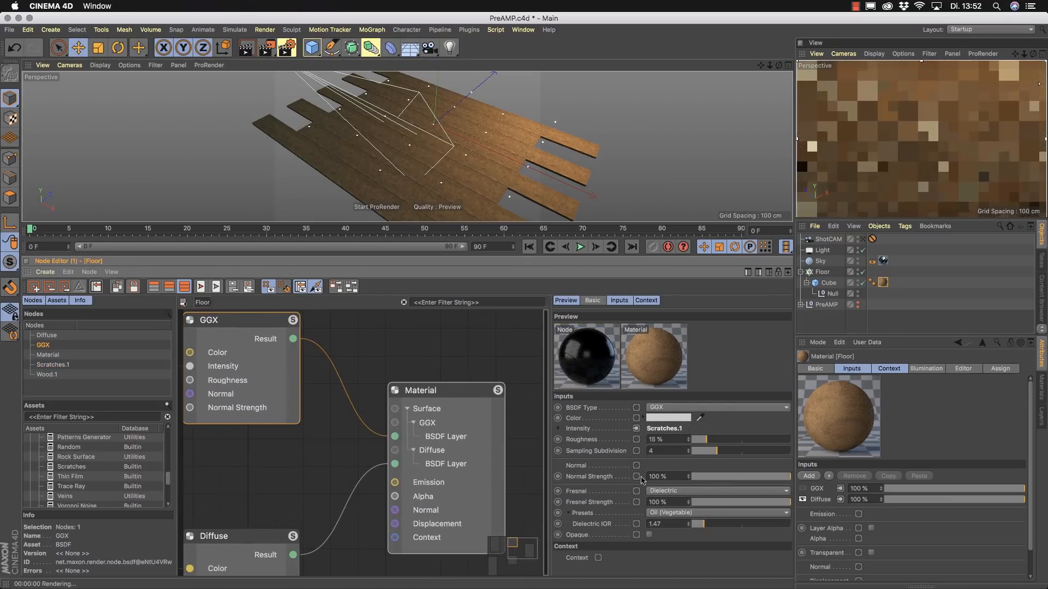
click(445, 389)
click(558, 433)
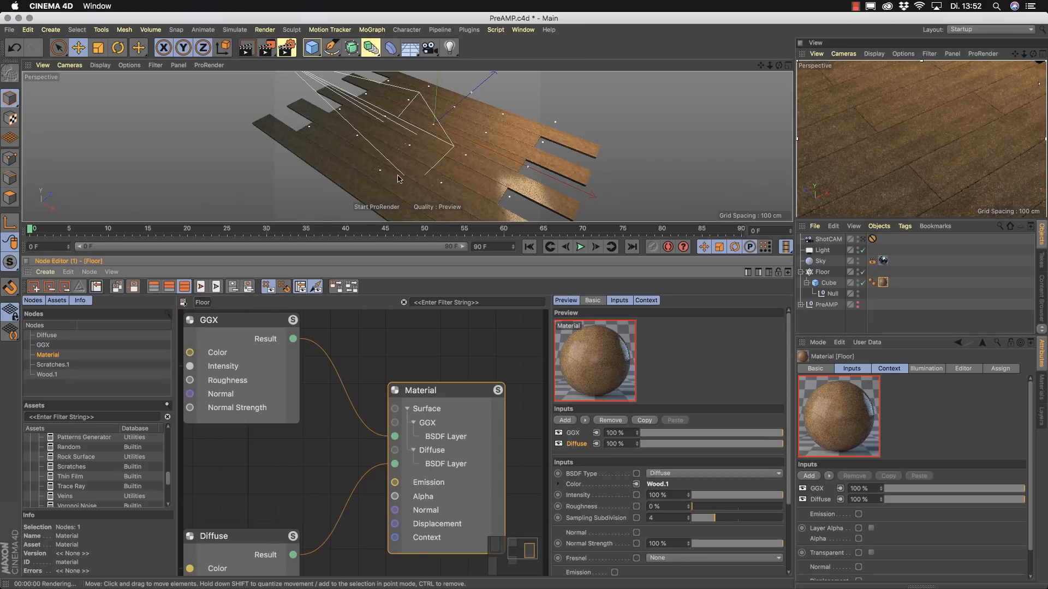
scroll(428, 164, up, 3)
alt+drag(484, 164, 487, 161)
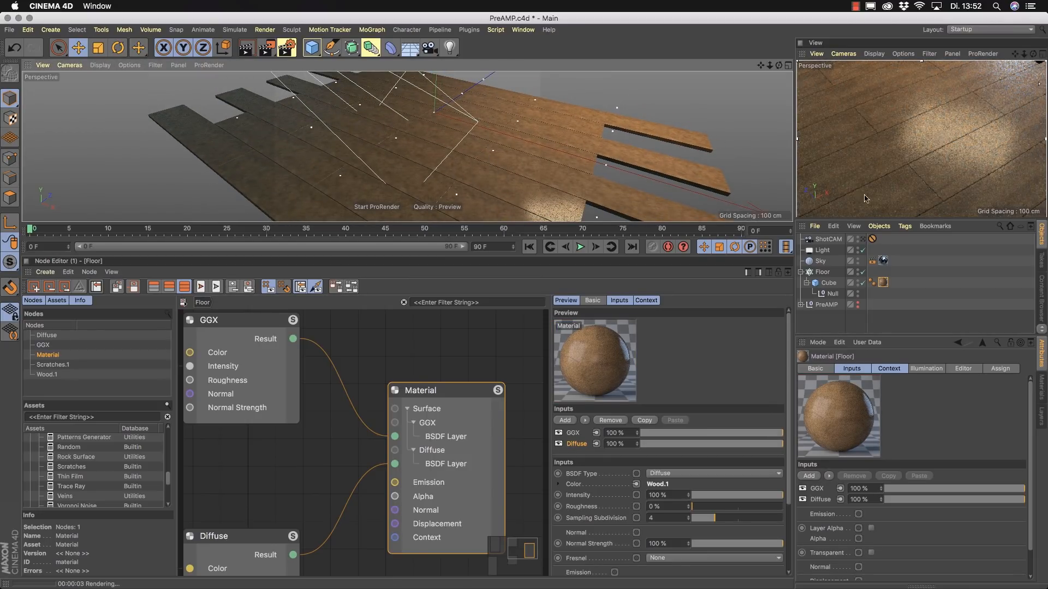
Solo the GGX node and inspect its reflections on the floor from another angle.
alt+middle_drag(269, 458, 370, 508)
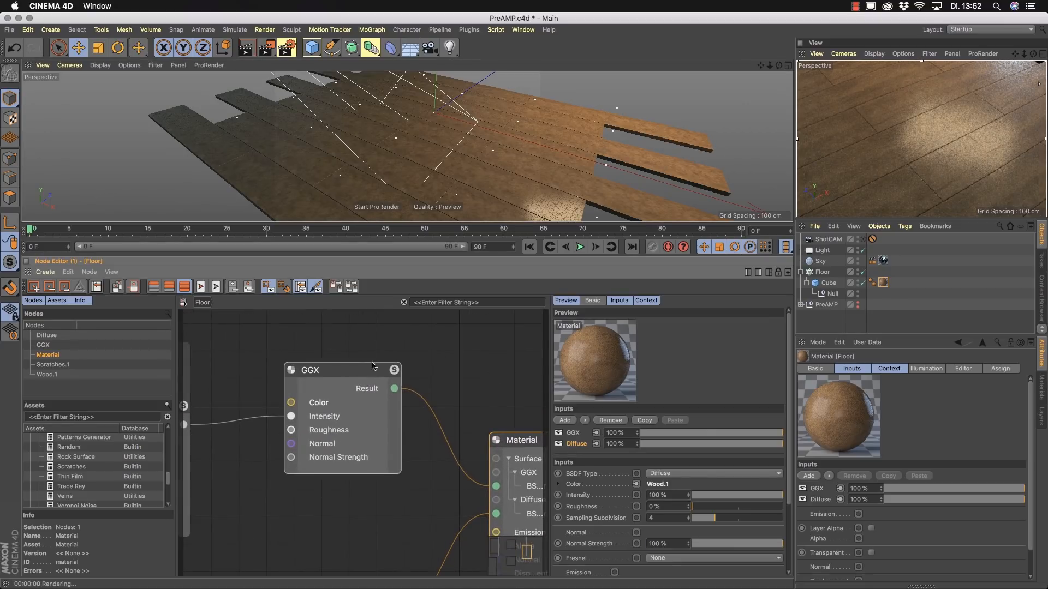
click(395, 371)
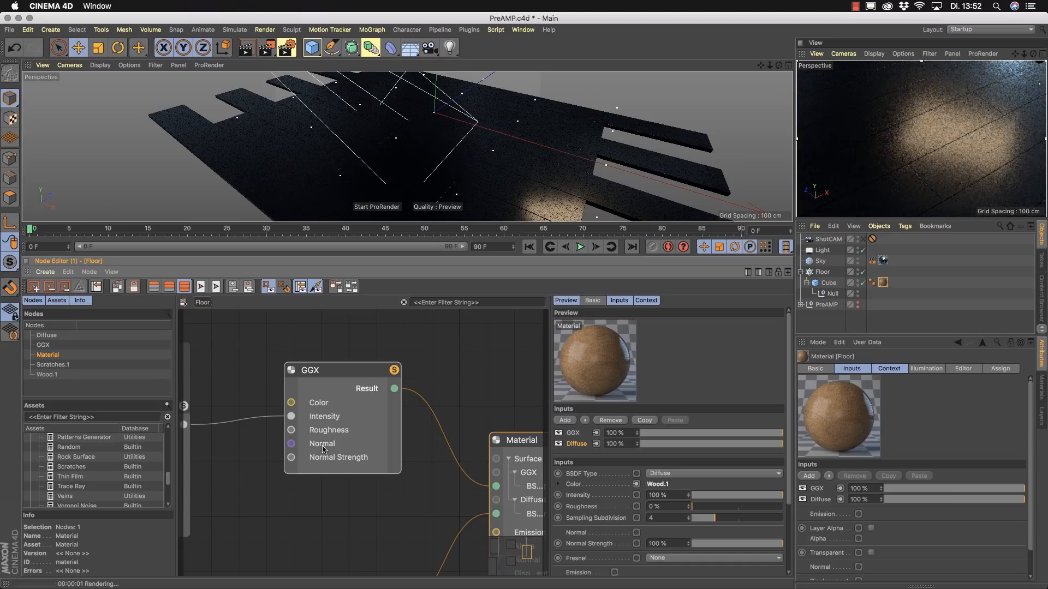
alt+drag(487, 179, 611, 133)
Solo the Scratches.1 node, inspect its pattern close up and across the whole floor, and turn the solo off.
alt+middle_drag(424, 371, 568, 388)
alt+drag(411, 159, 423, 240)
alt+right_drag(374, 148, 423, 141)
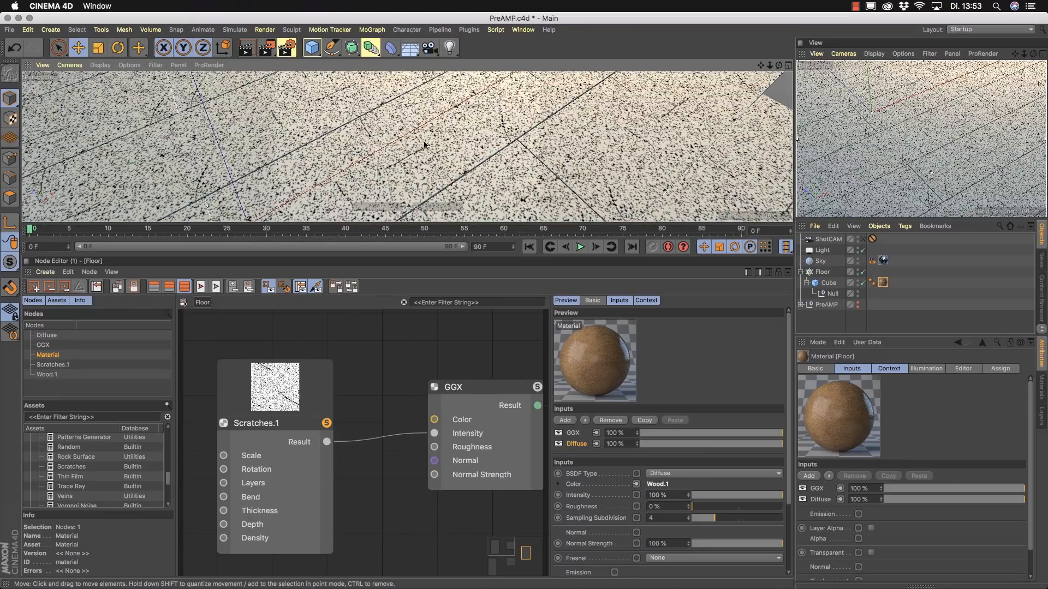
alt+right_drag(511, 153, 433, 157)
alt+middle_drag(541, 170, 446, 151)
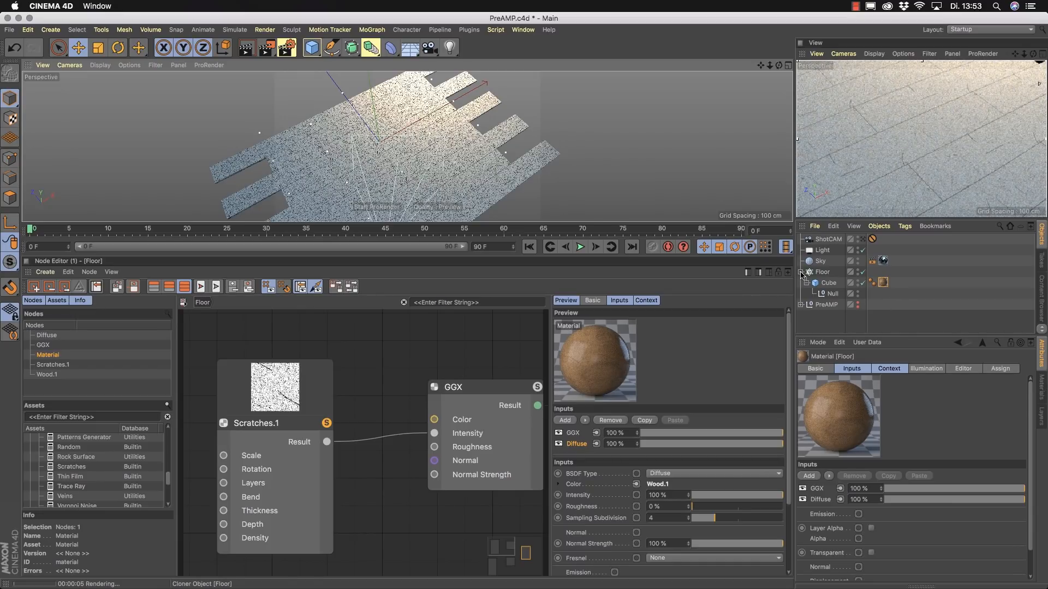
click(327, 423)
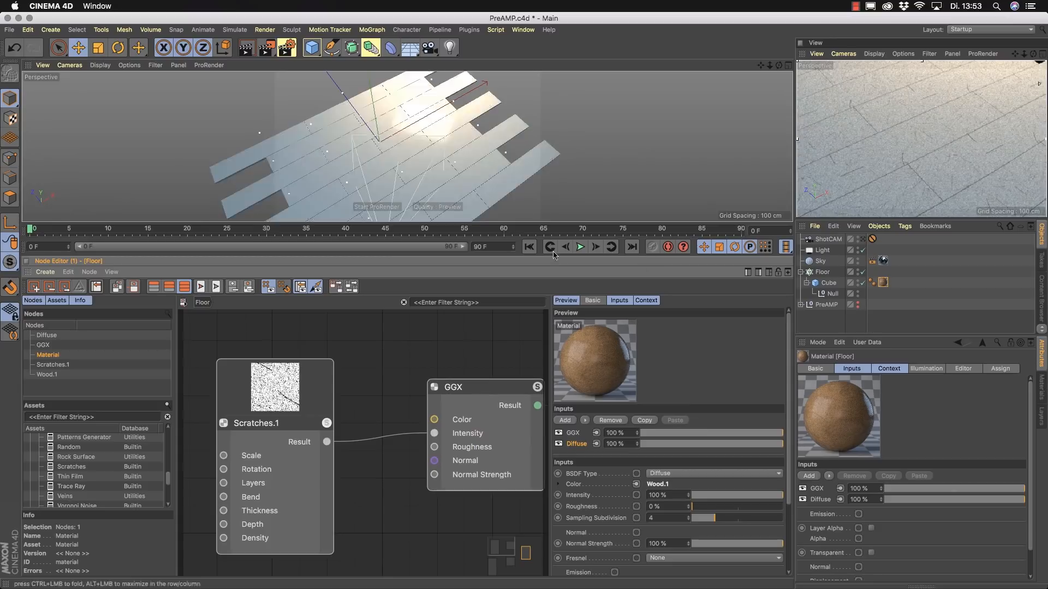
Collapse the Floor hierarchy, make the PreAMP object visible and show it close up in the main perspective view.
click(801, 272)
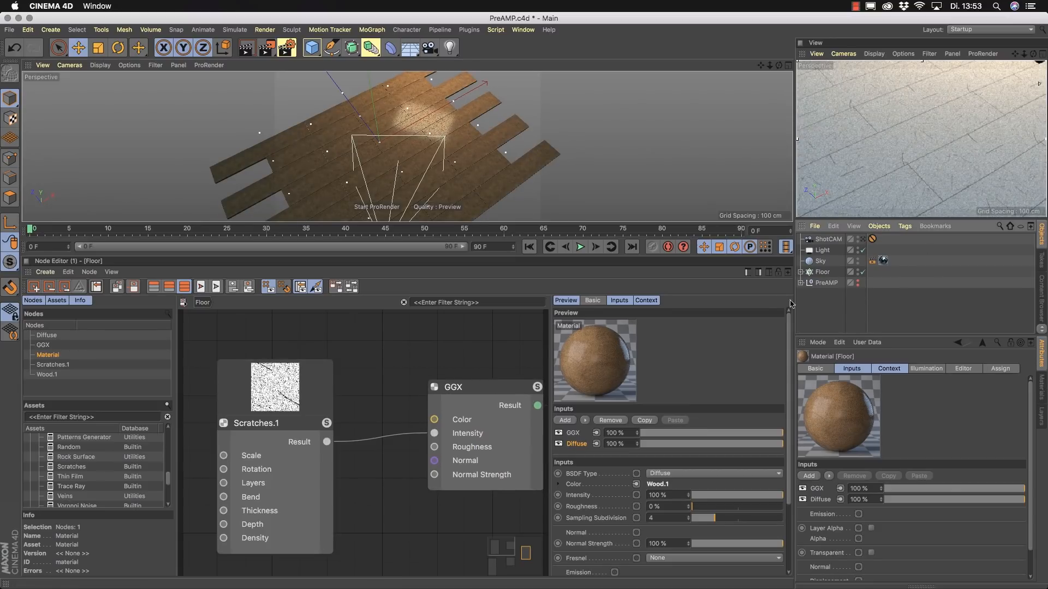
click(857, 282)
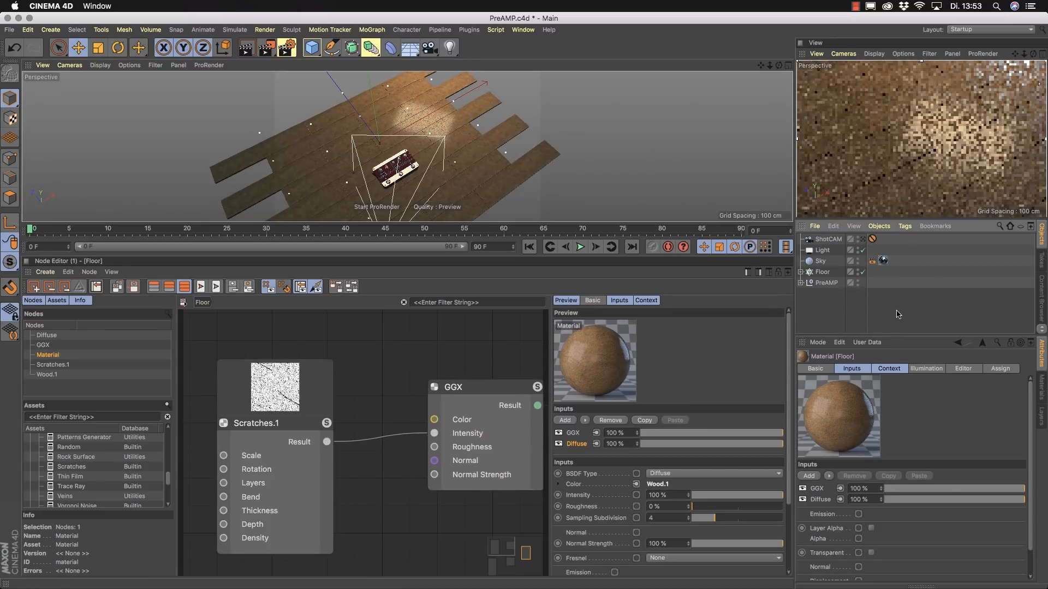
alt+drag(383, 176, 397, 169)
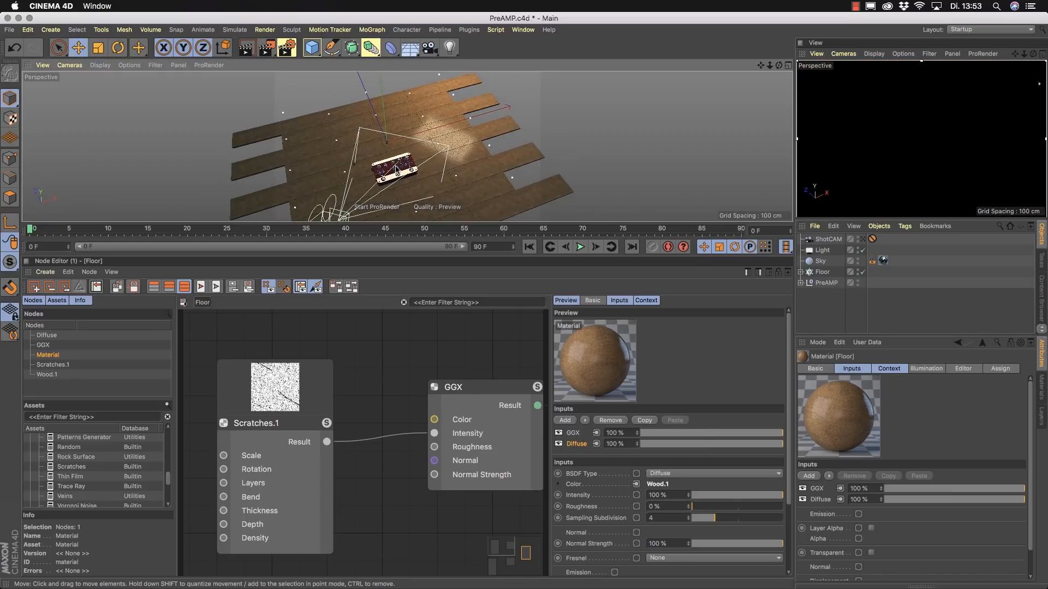
scroll(398, 170, up, 4)
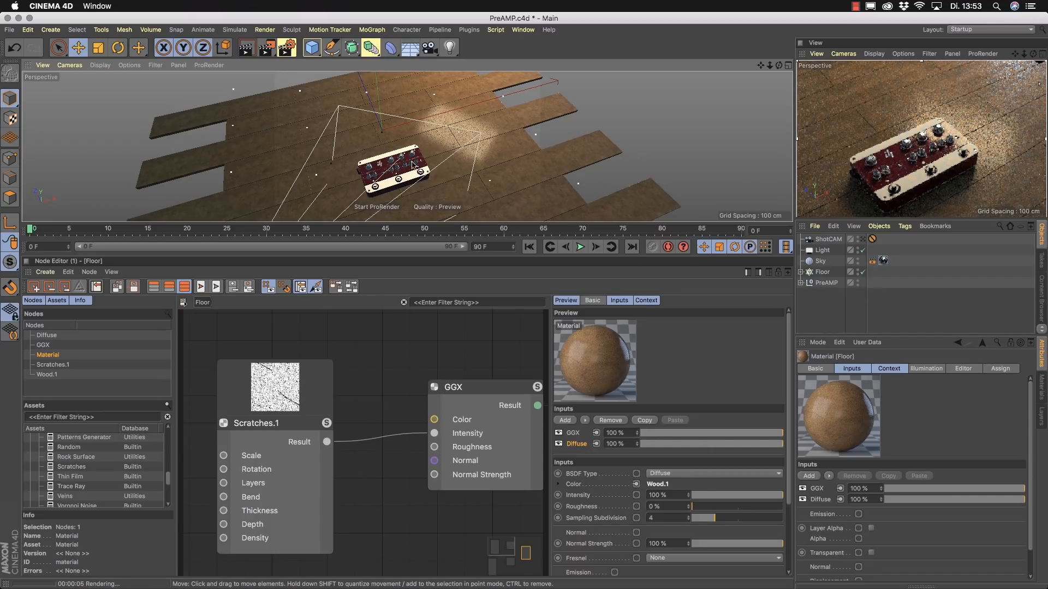
scroll(403, 174, up, 5)
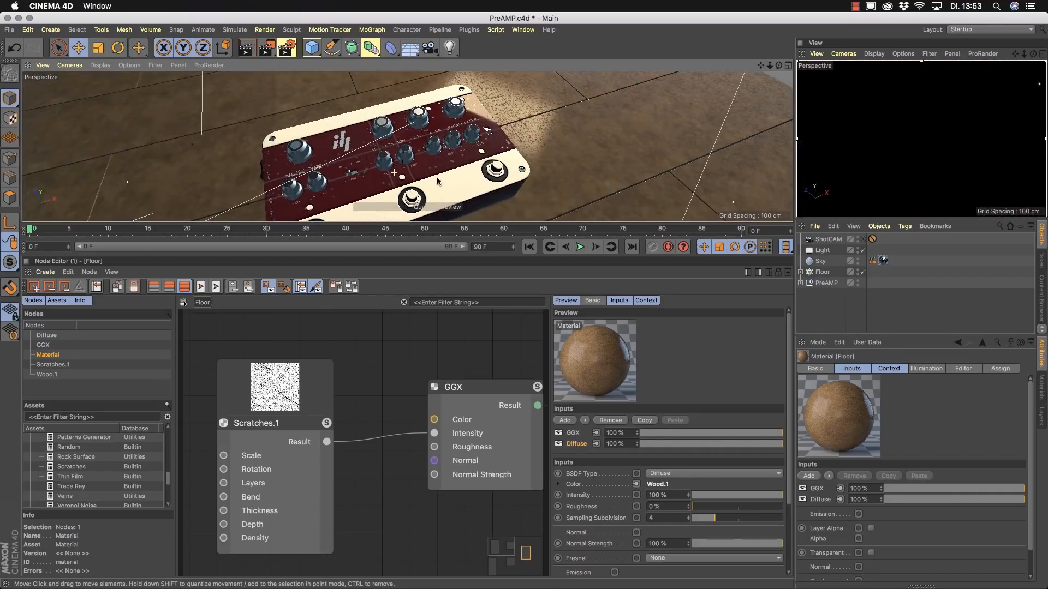
Show the material list and frame the PreAMP's front footswitch close up in the main perspective view.
click(1043, 394)
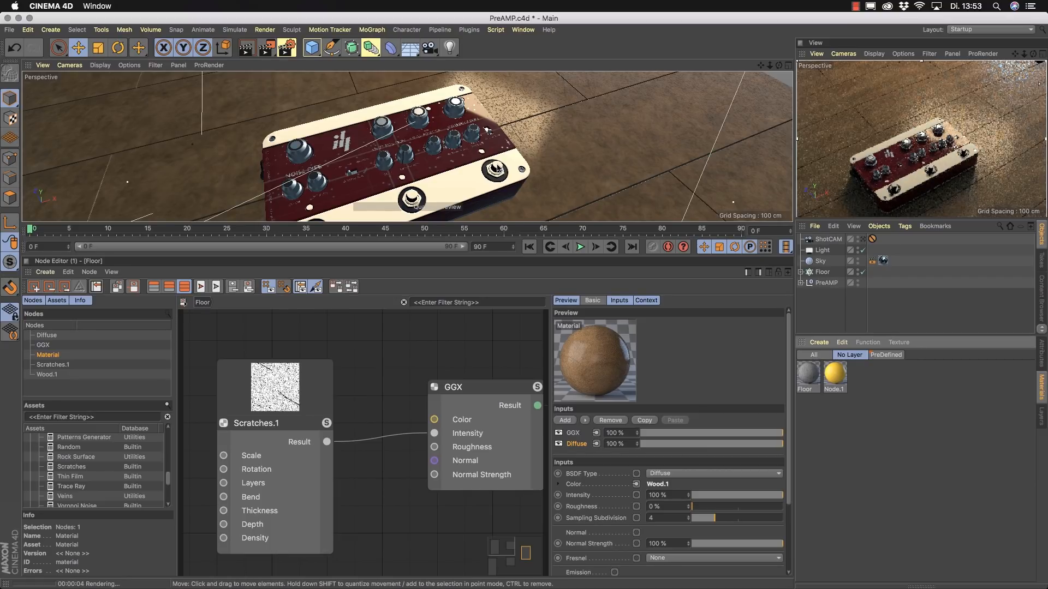
click(498, 170)
key(s)
alt+drag(497, 166, 450, 128)
alt+middle_drag(451, 128, 419, 160)
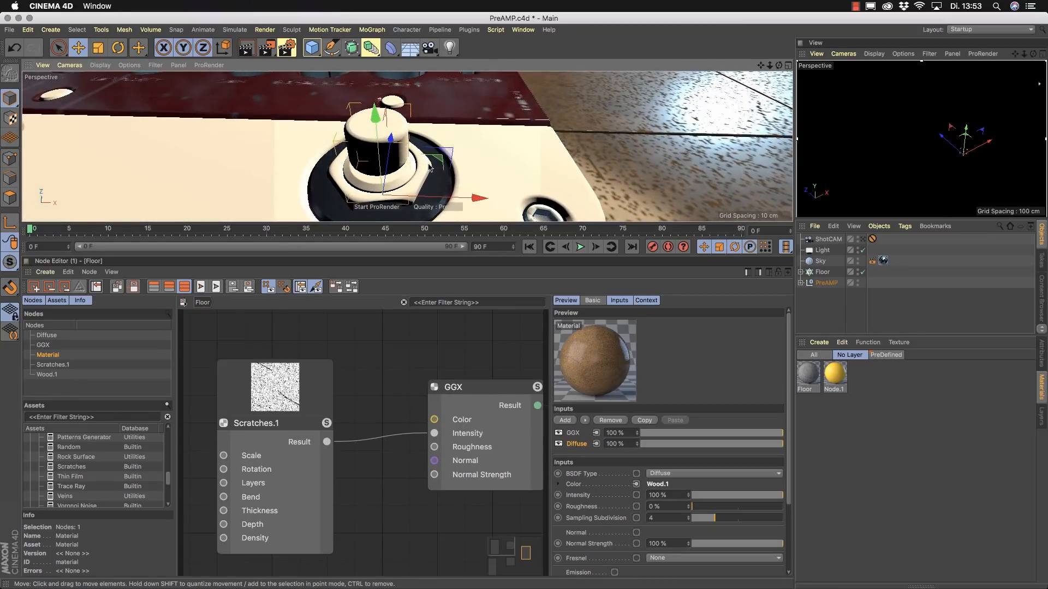
scroll(419, 160, down, 4)
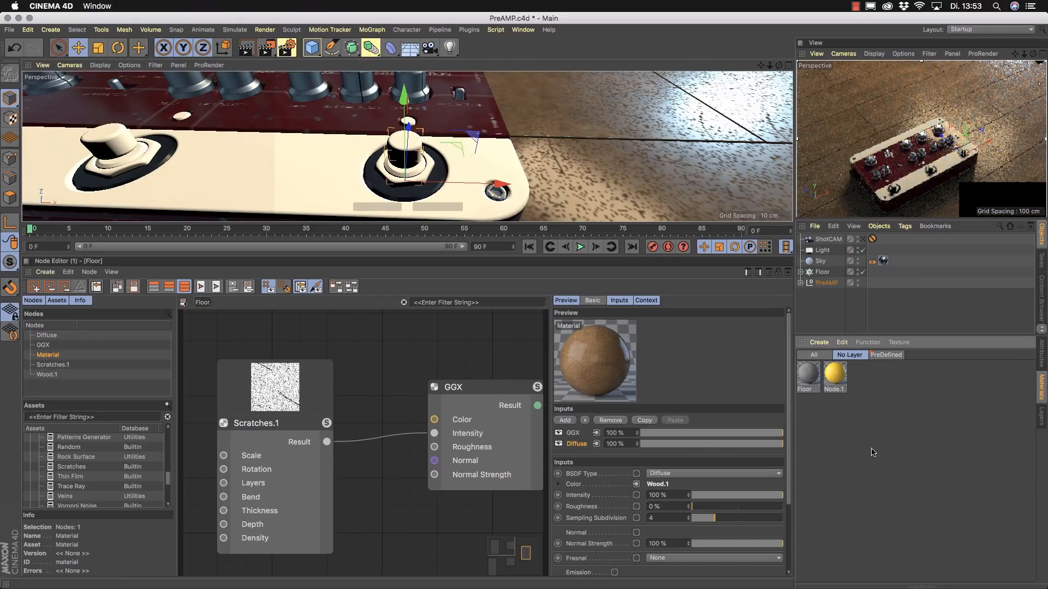
click(1007, 49)
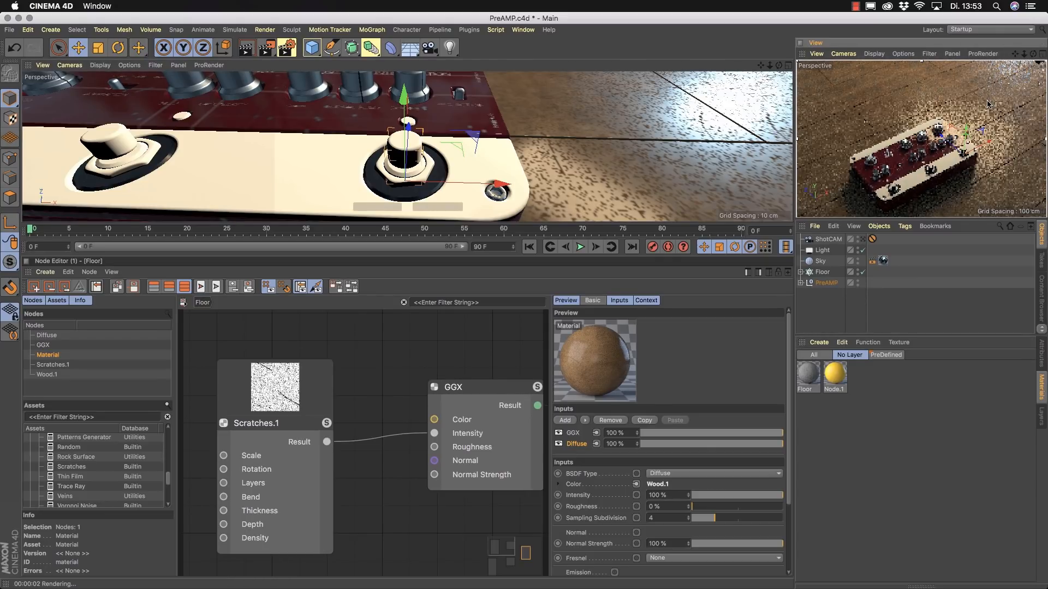
Create a new node material and name it Metall.
click(819, 342)
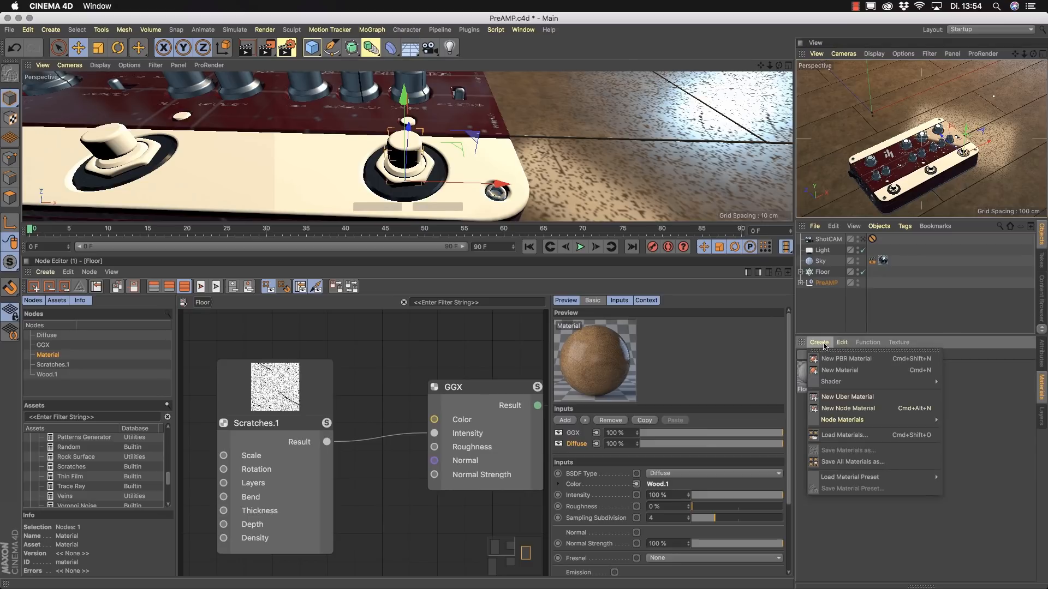
click(845, 408)
double_click(814, 390)
text(Metall)
key(Return)
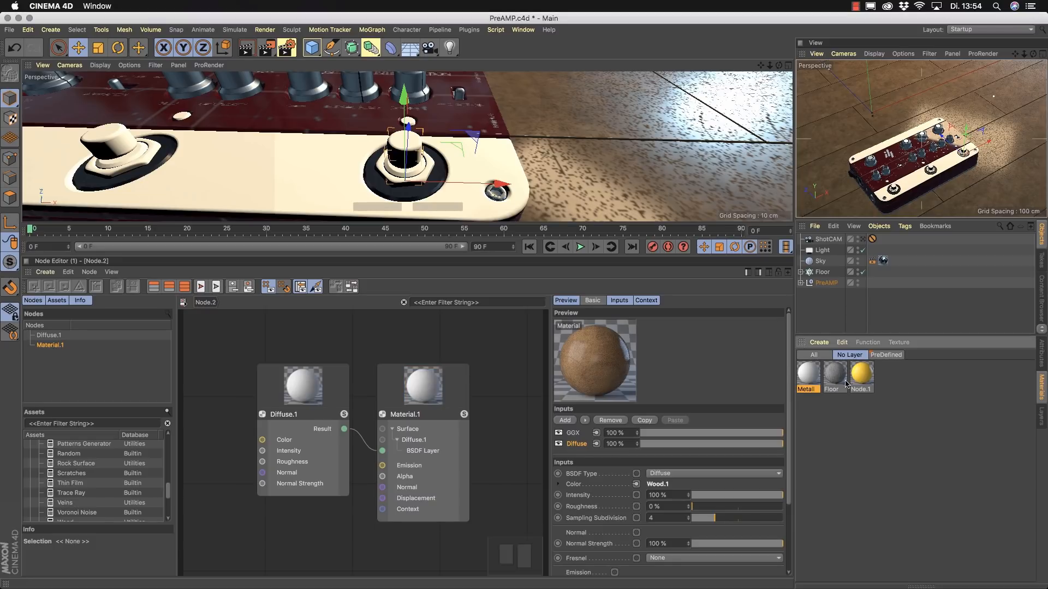
Assign the Metall material to the footswitch and move its material tag from Nuts 02.1 to the parent Drehregler object.
drag(805, 377, 404, 156)
key(s)
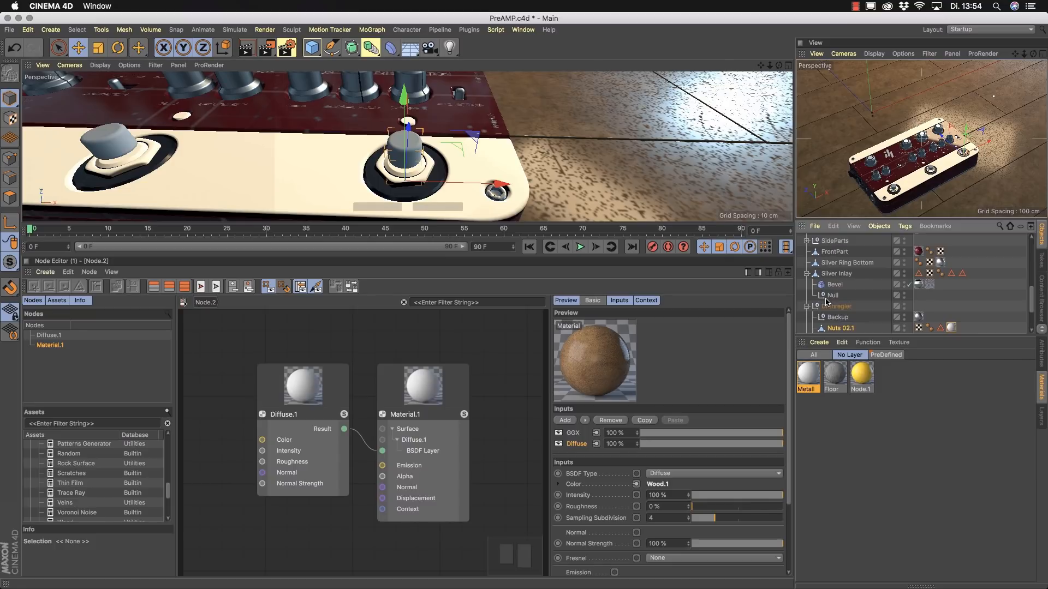
scroll(900, 303, down, 1)
scroll(900, 303, down, 1)
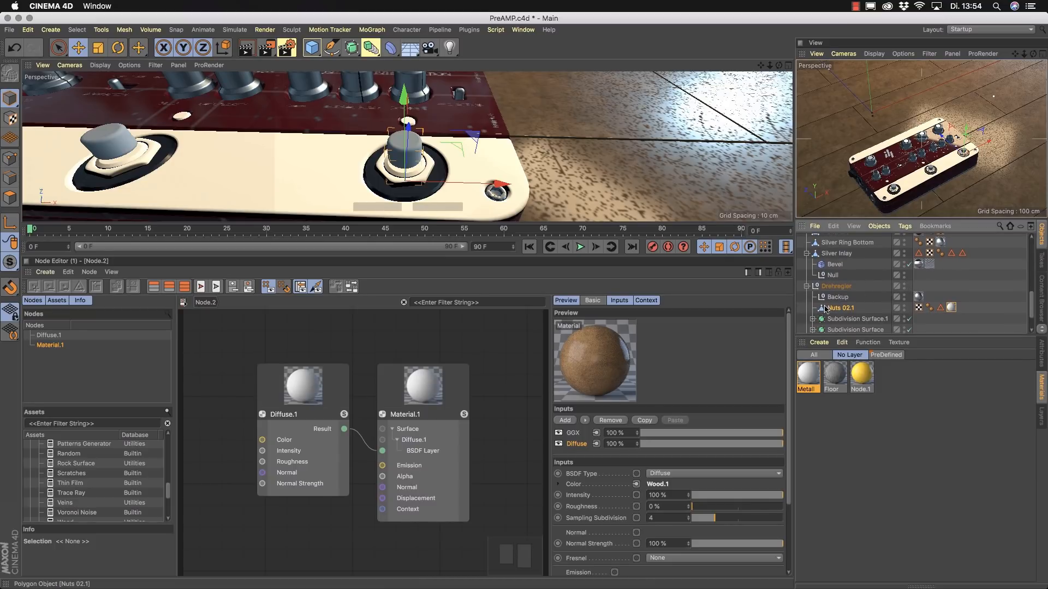
drag(954, 307, 839, 287)
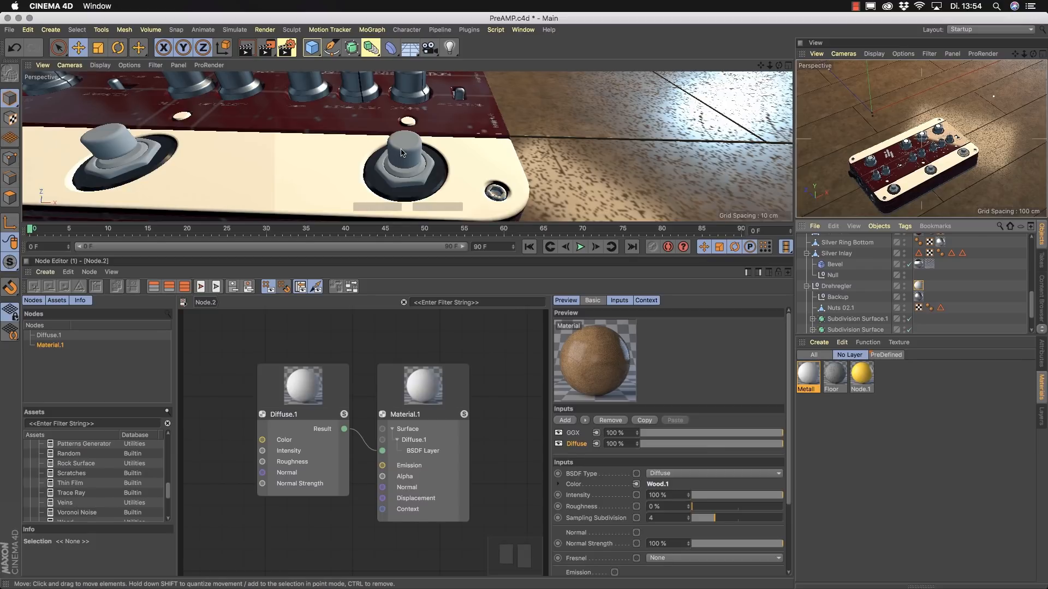
Spread out the Diffuse.1 and Material.1 nodes and remove the Diffuse.1 layer from Material.1.
drag(441, 392, 484, 387)
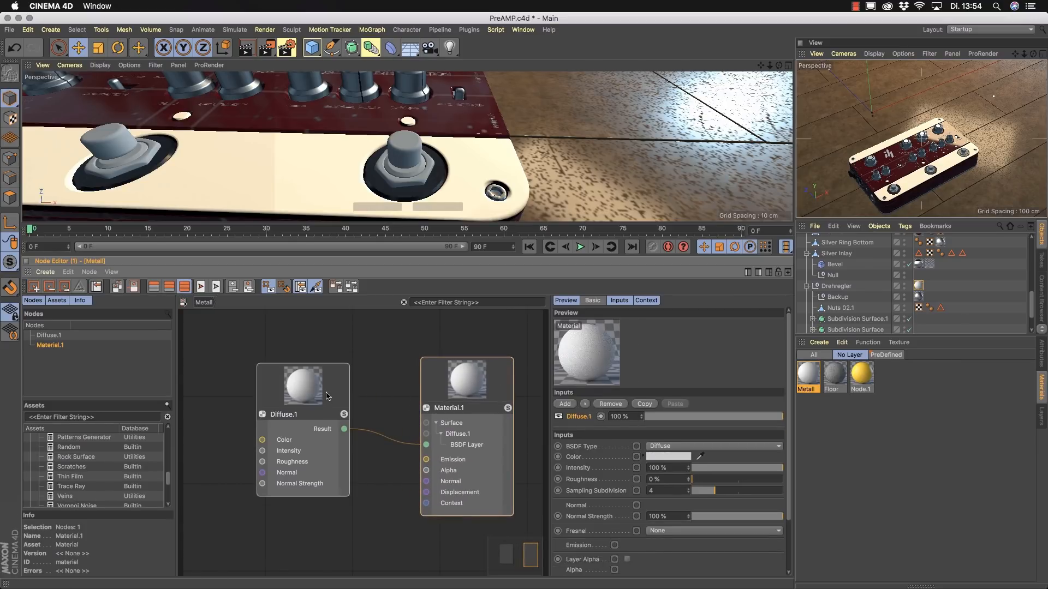
drag(320, 391, 312, 371)
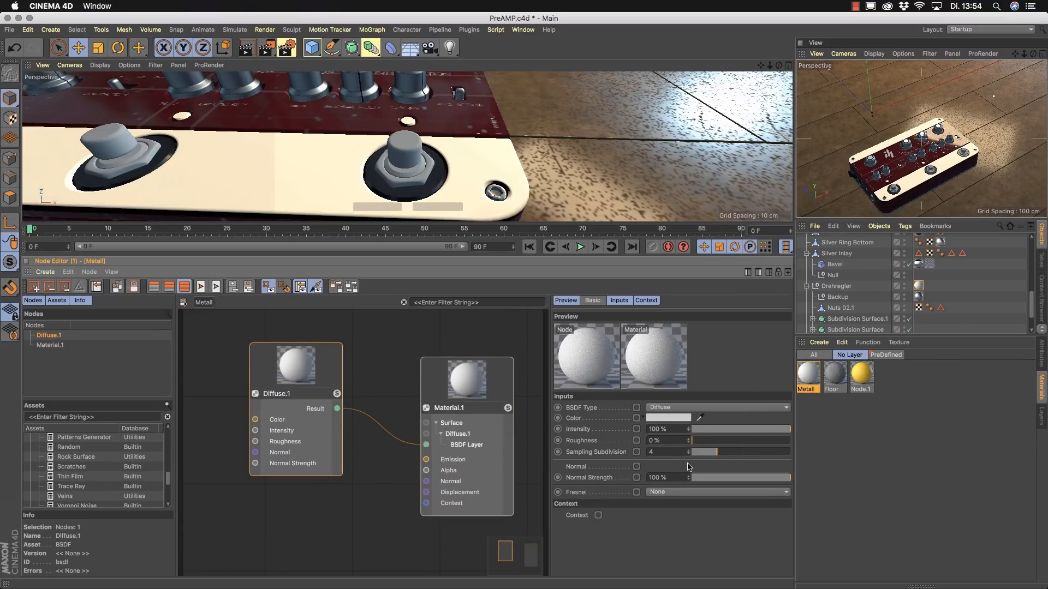
click(485, 394)
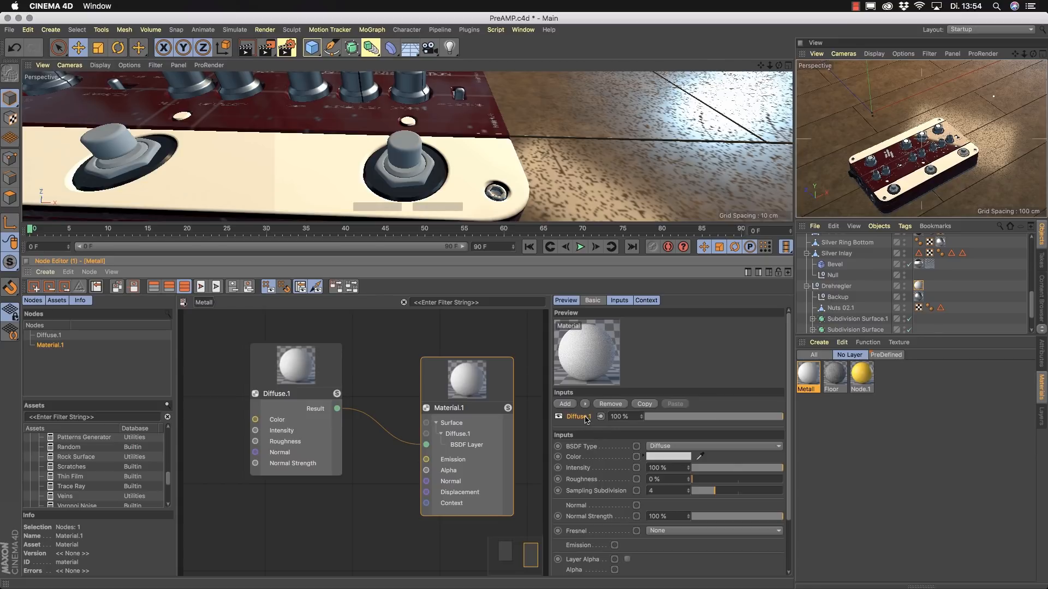
click(610, 404)
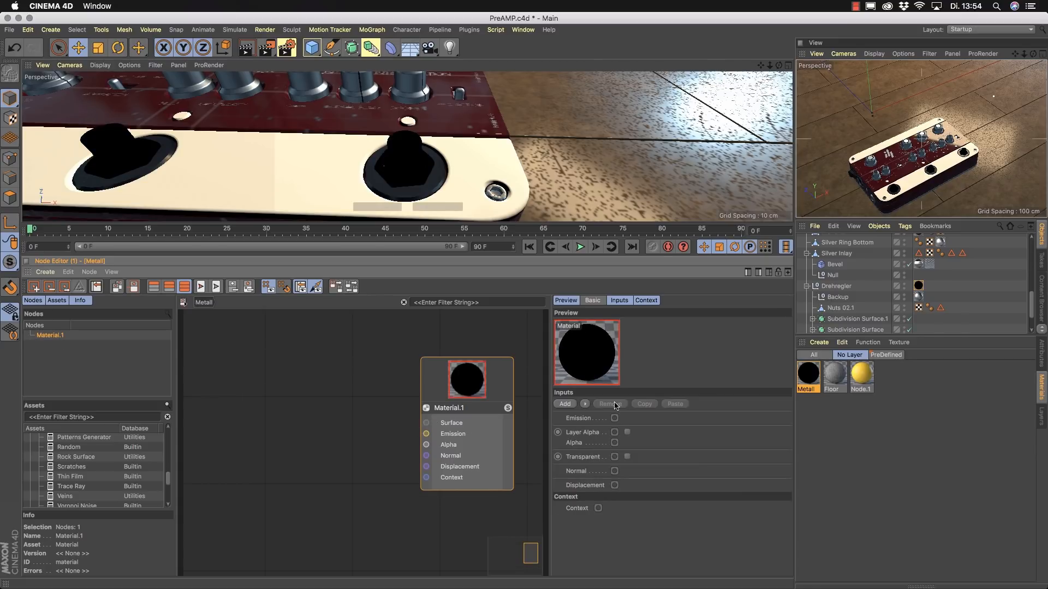
Add a BSDF surface layer to Material.1, name it GGX and set its BSDF type to GGX.
click(584, 404)
mouse_move(632, 429)
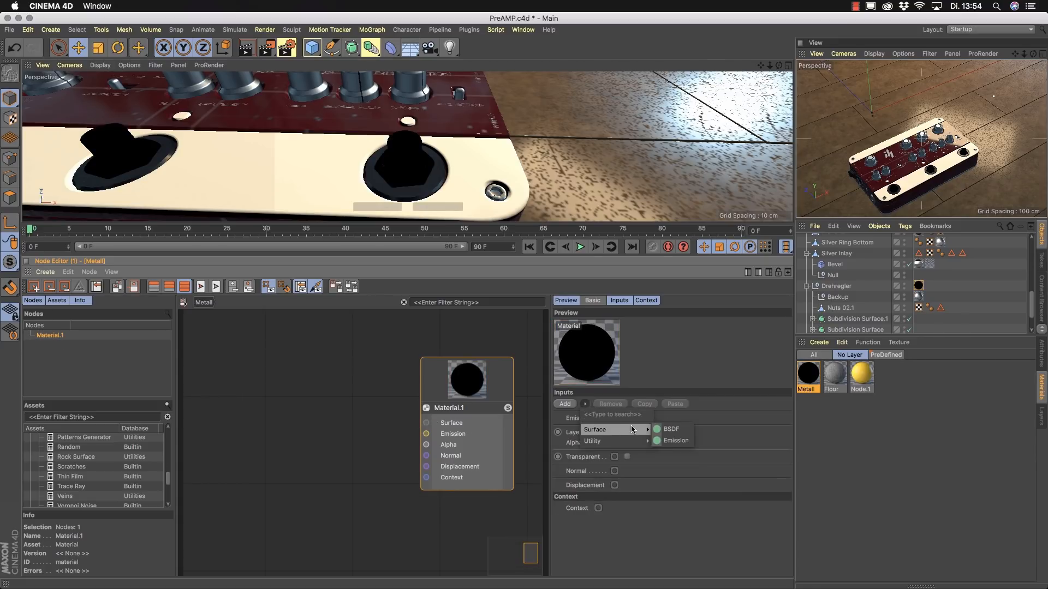
click(671, 429)
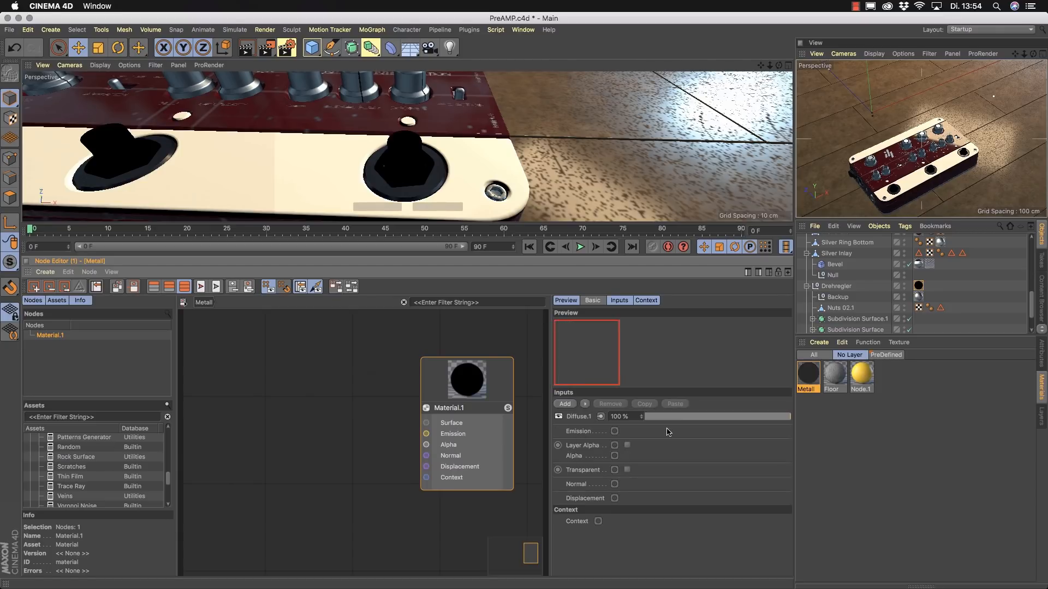
click(580, 417)
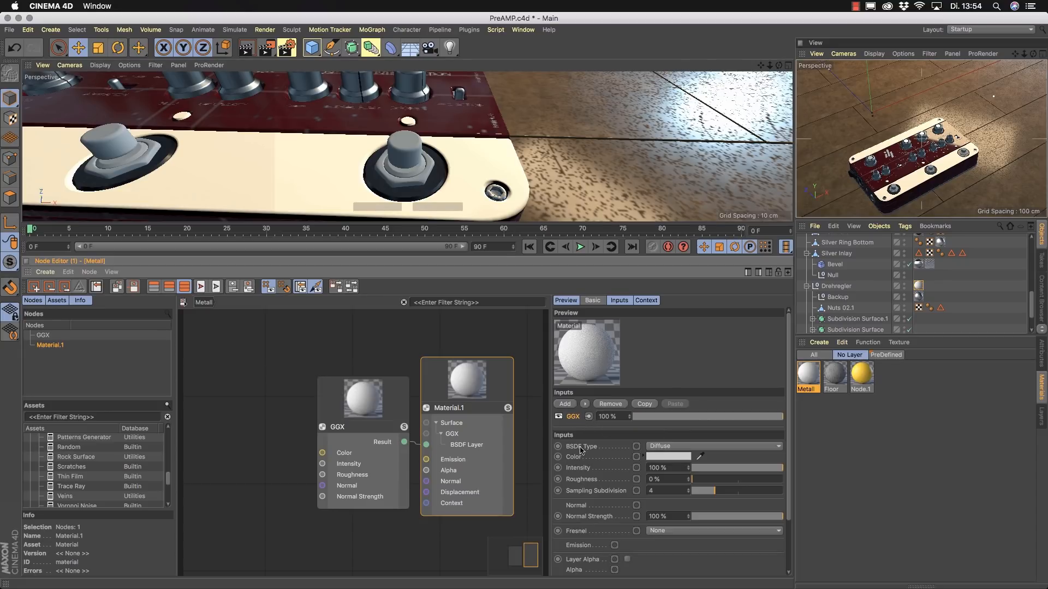
click(711, 446)
click(709, 489)
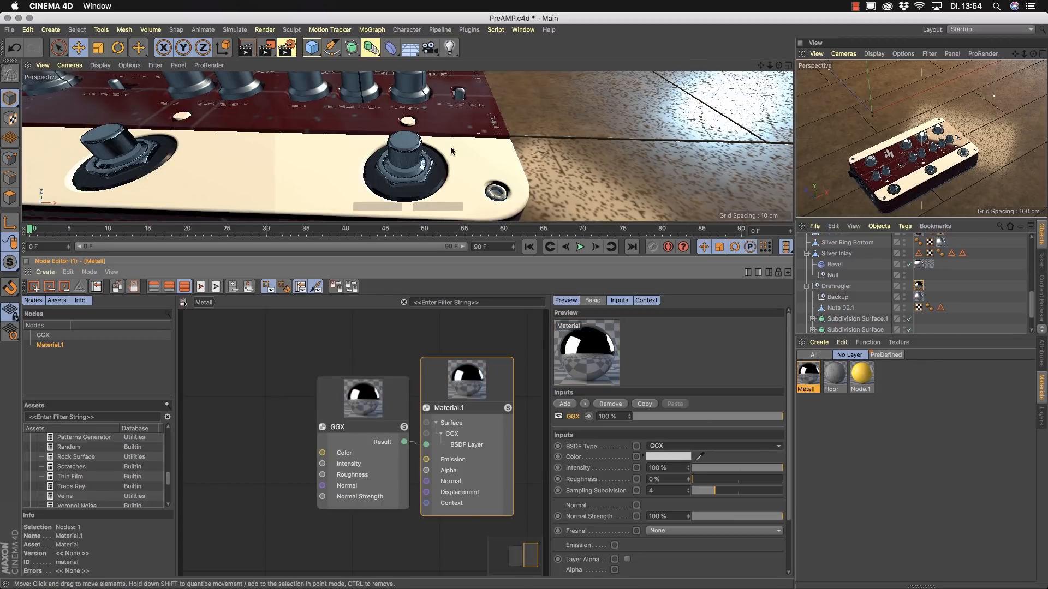
Set the GGX layer's Fresnel to Conductor and choose the Silver preset.
alt+drag(390, 163, 411, 126)
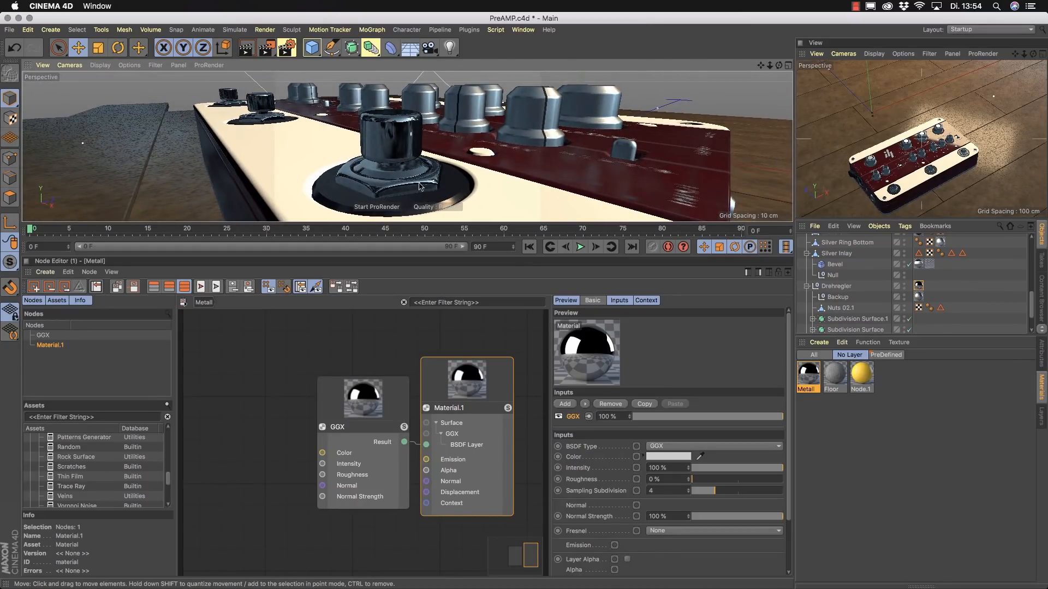
scroll(592, 472, down, 3)
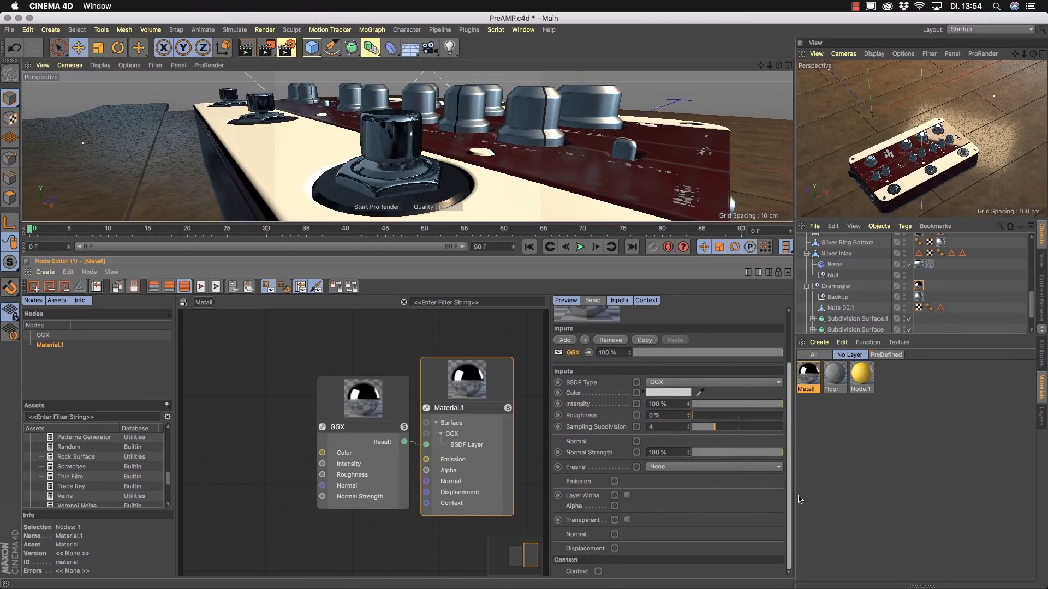
click(671, 468)
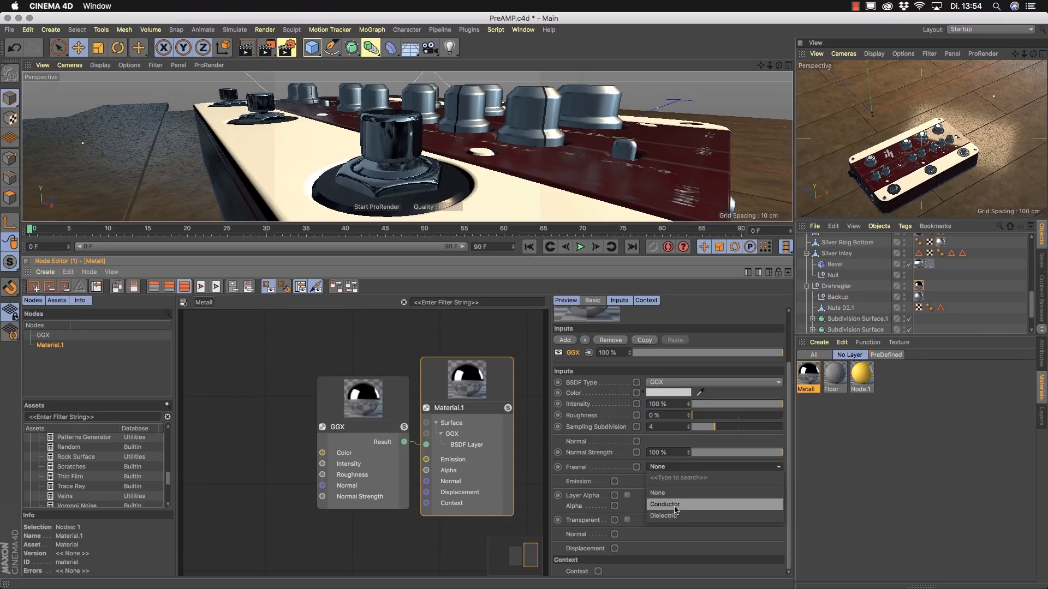
click(675, 506)
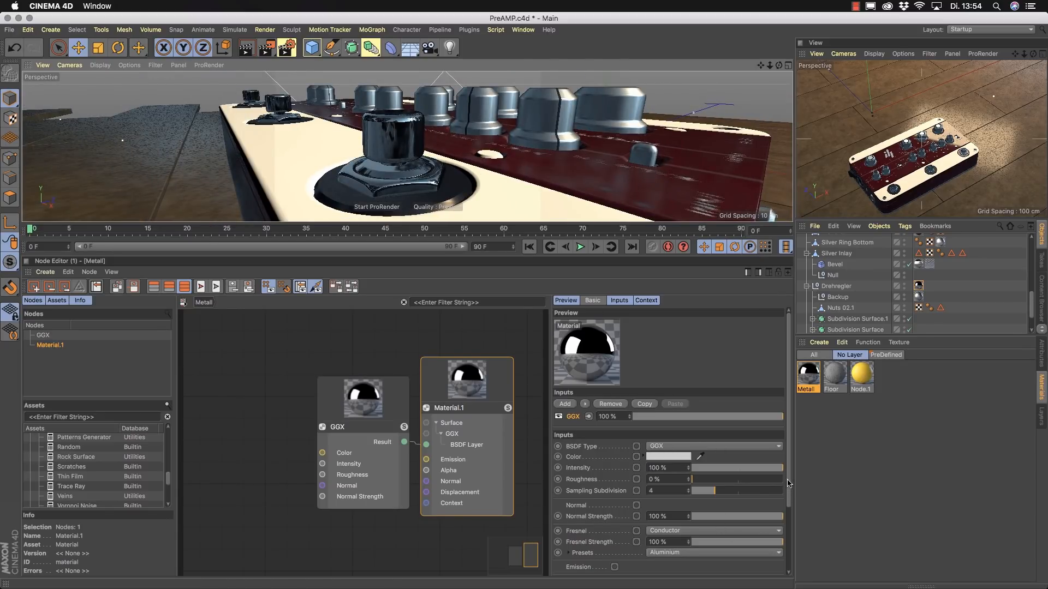
scroll(789, 485, down, 3)
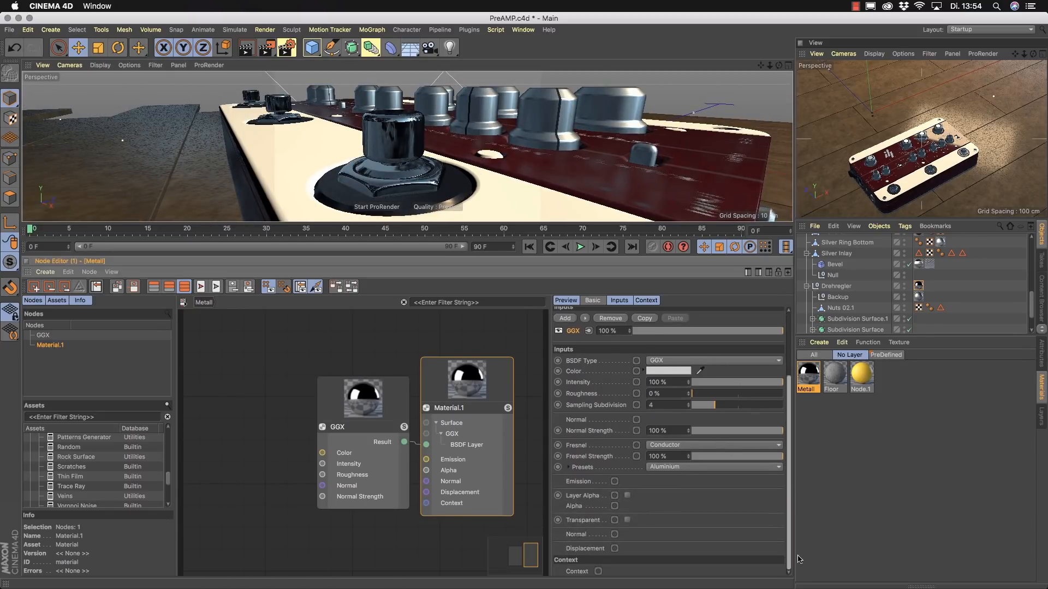
click(777, 469)
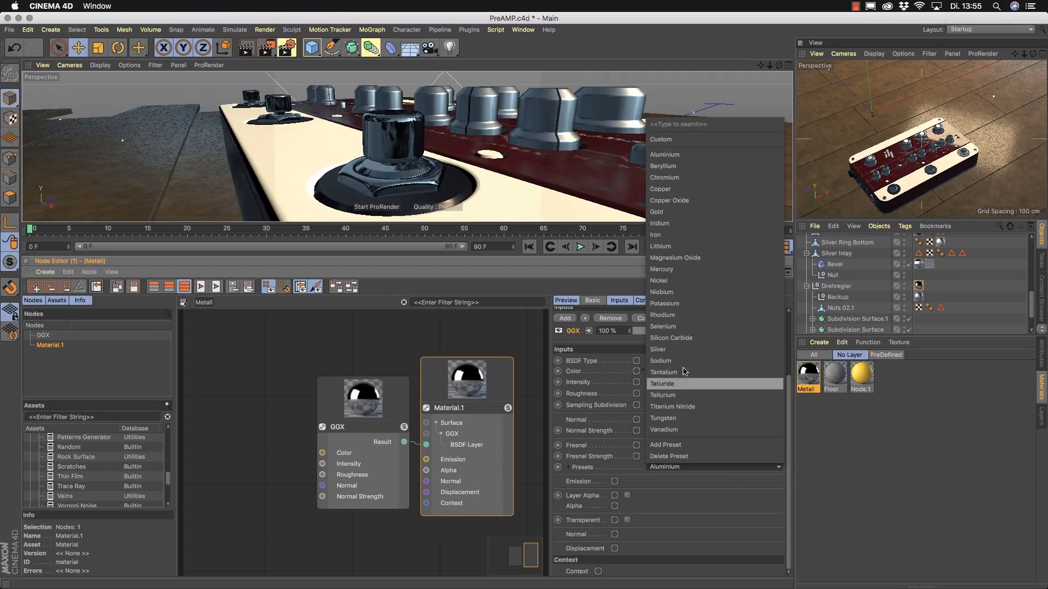
click(686, 350)
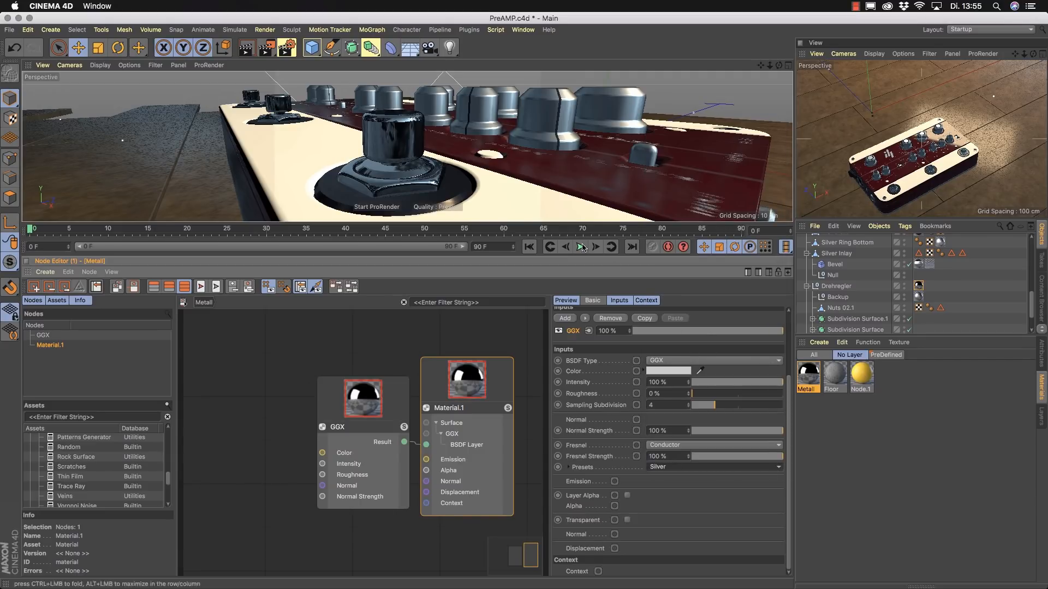
Set the GGX layer's roughness to 14 % and check the metal in a preview render of the pedal.
drag(692, 393, 704, 394)
alt+drag(401, 131, 414, 150)
alt+middle_drag(973, 140, 988, 131)
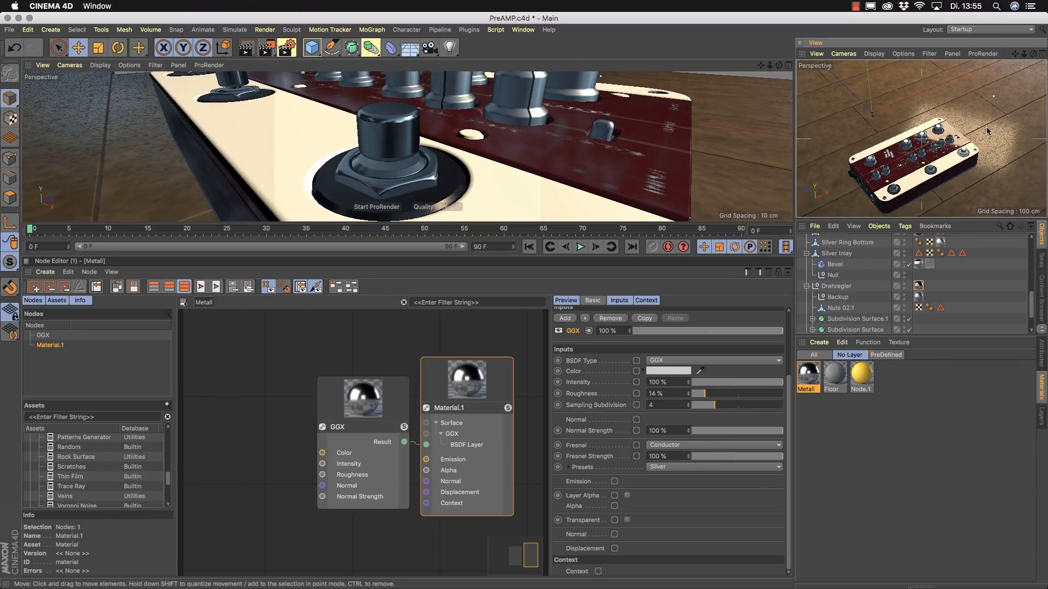
key(alt+r)
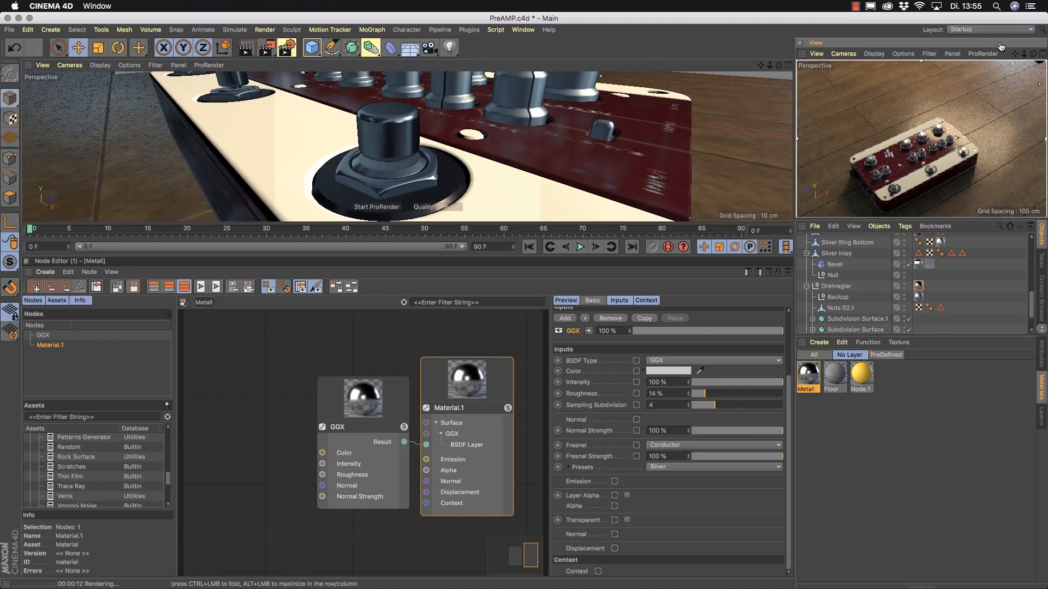
key(alt+r)
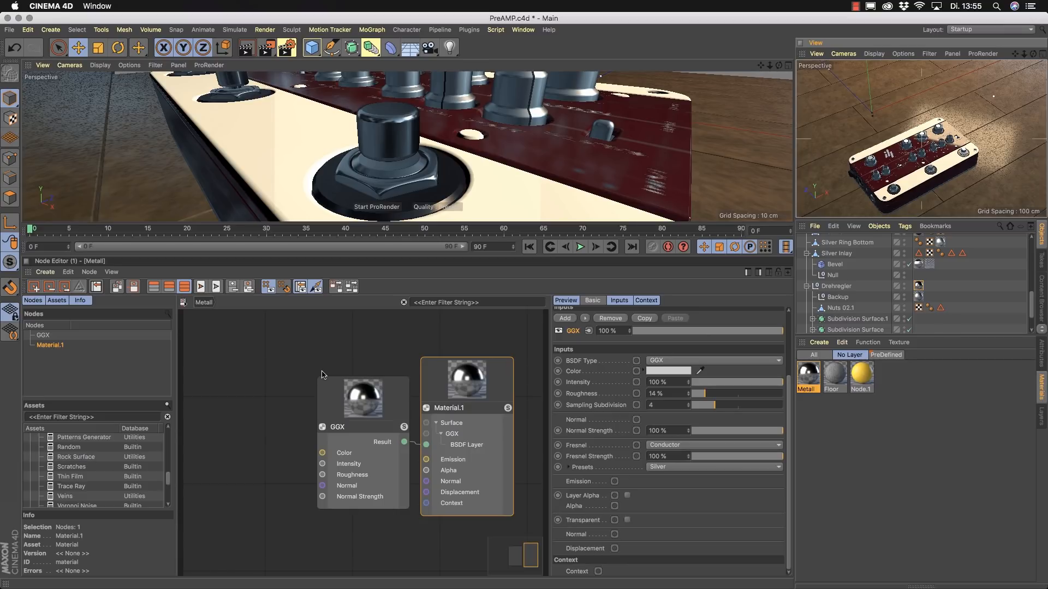
Delete the Metall material and create a new Uber material.
click(816, 383)
key(Delete)
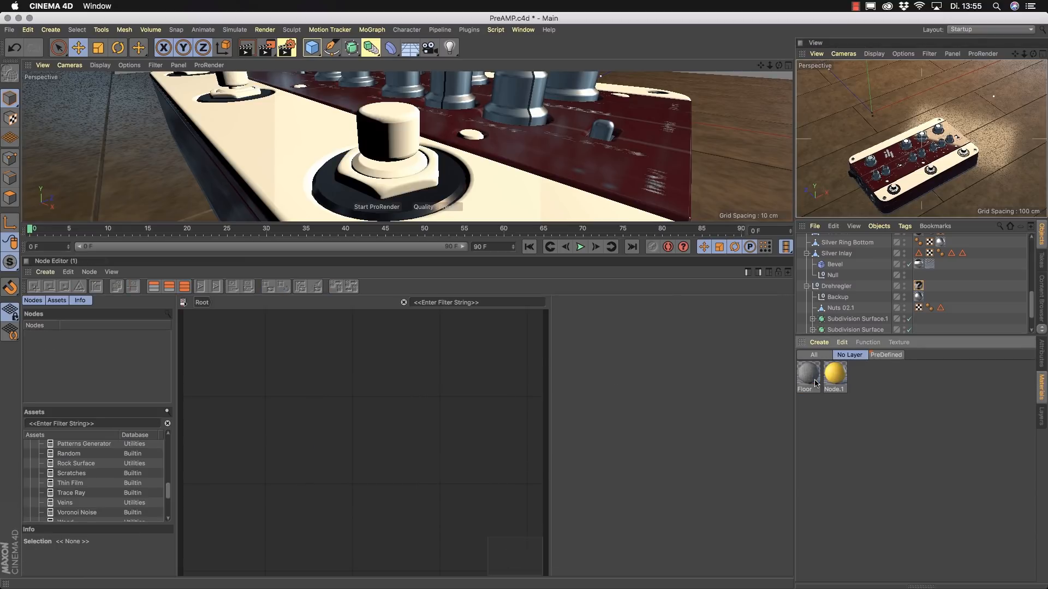
click(820, 343)
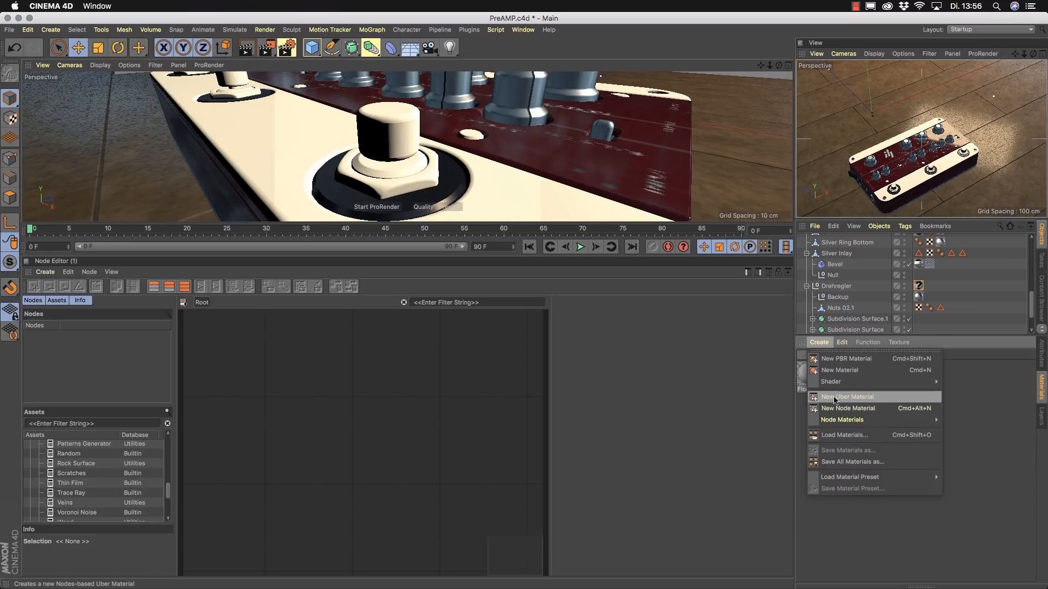
click(870, 401)
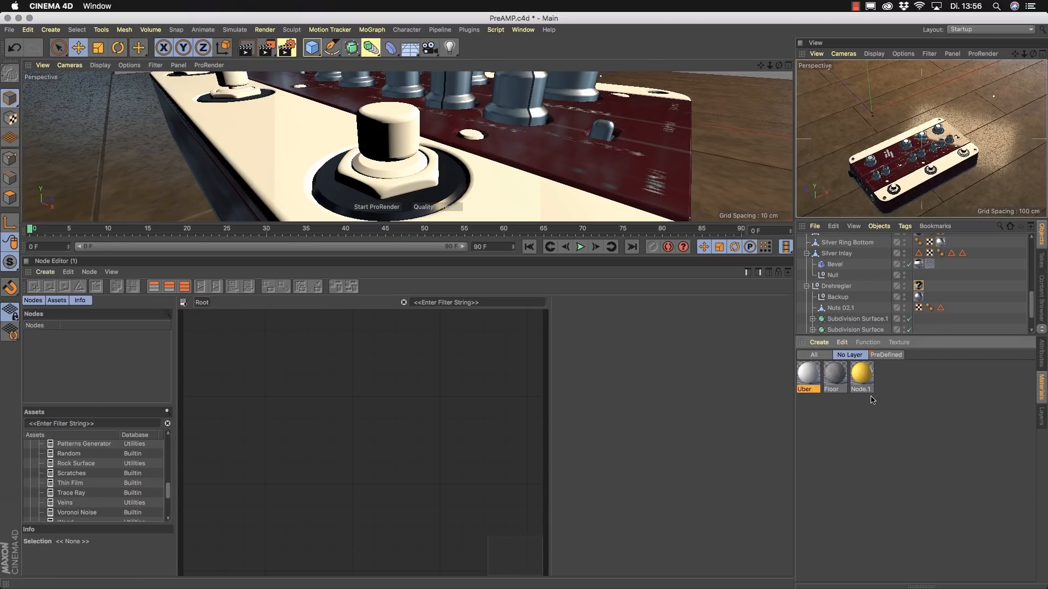
Open the Uber material in the Material Editor, view its Coating channel, and show and reposition its Uber Material.1 node in the Node Editor.
double_click(805, 374)
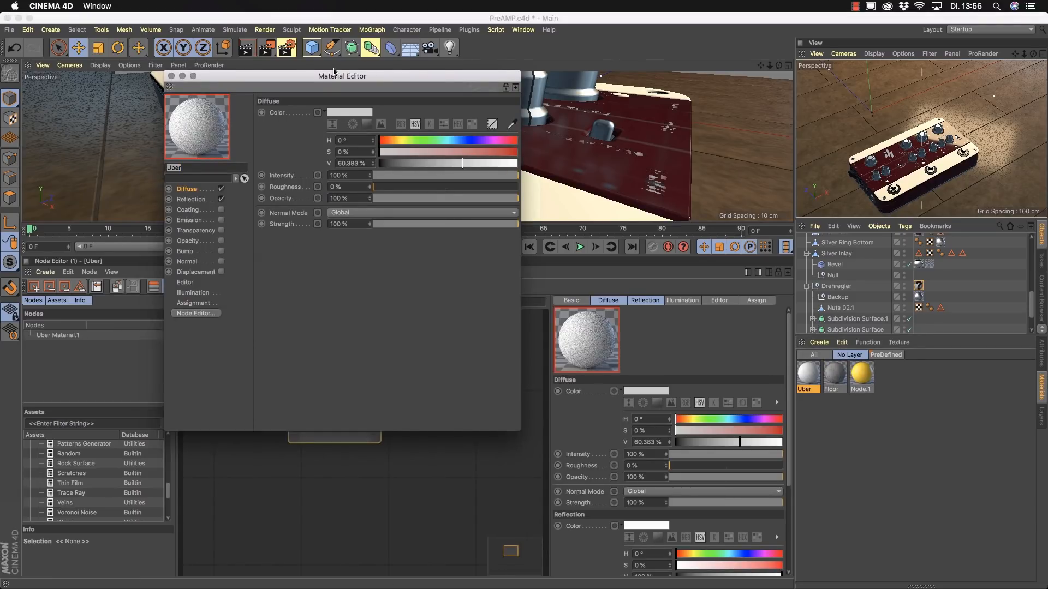
drag(334, 72, 672, 148)
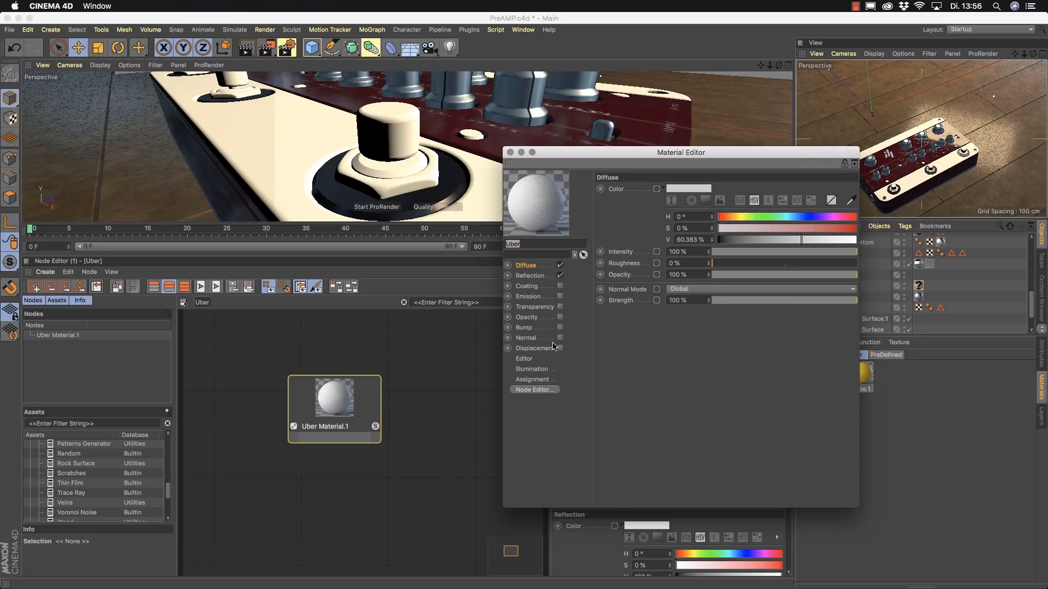
click(527, 287)
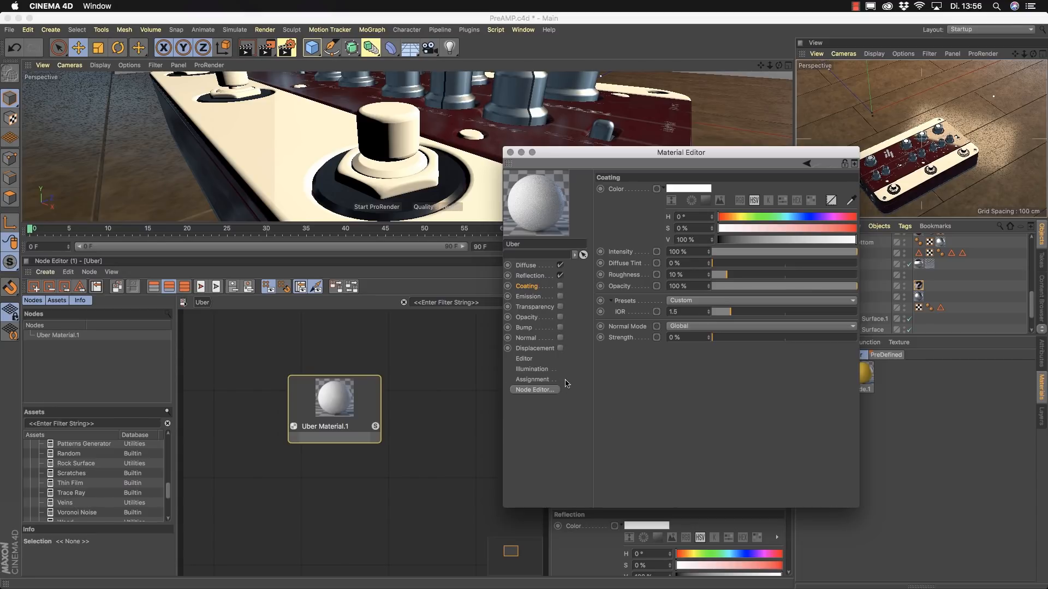
click(549, 390)
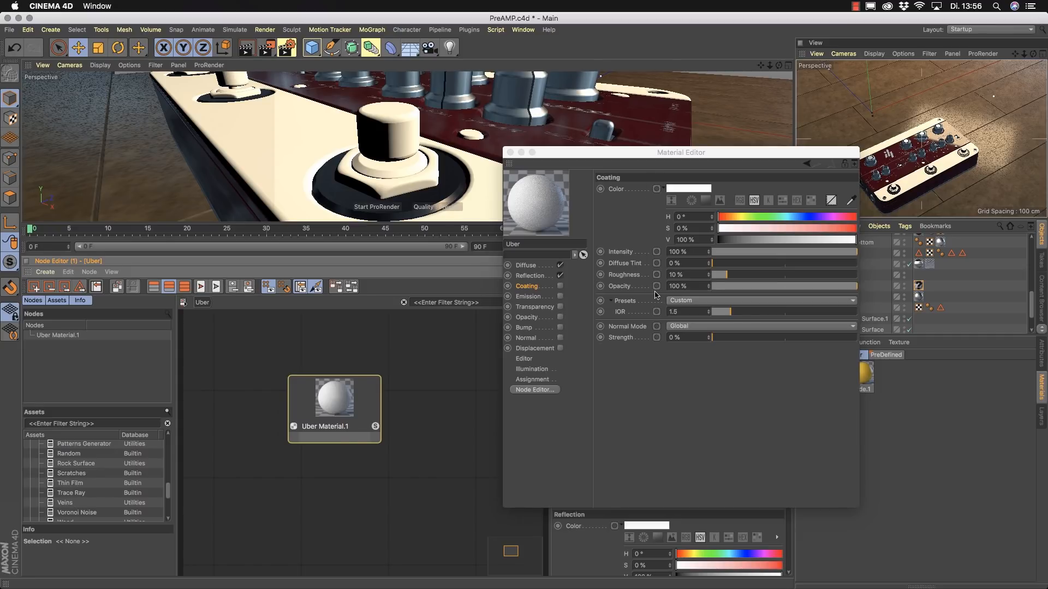
drag(557, 157, 669, 212)
drag(328, 419, 298, 369)
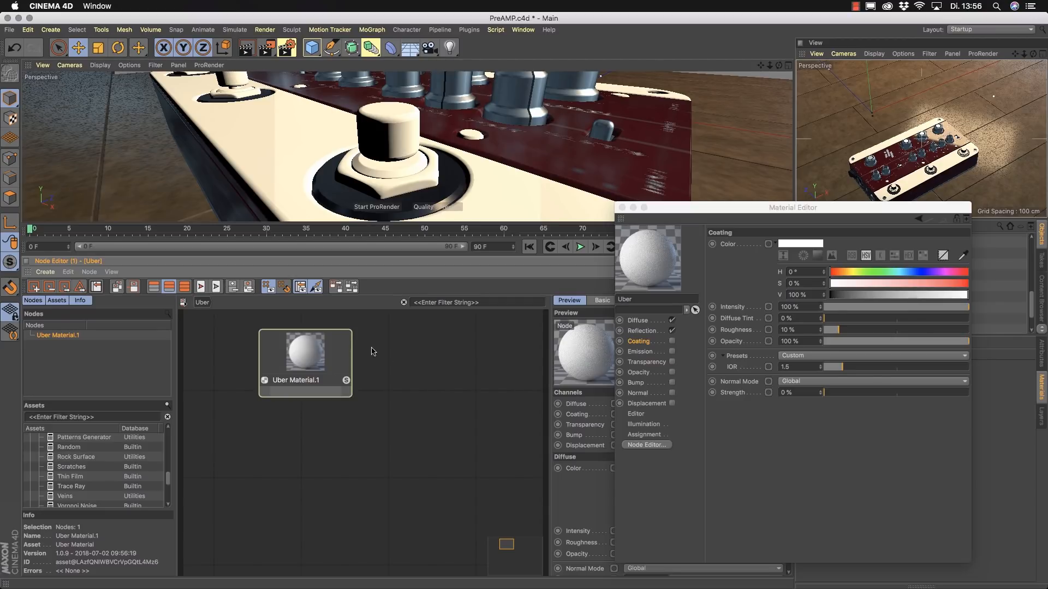
Open the Uber Material asset for editing to view its internal node network, and quit asset editing without keeping changes.
right_click(304, 352)
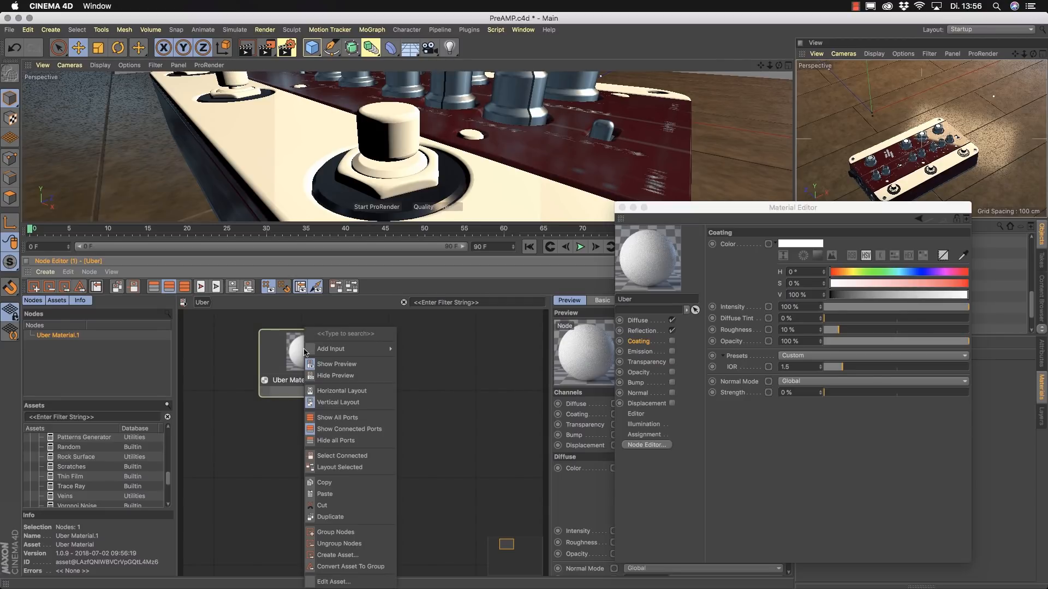
click(329, 582)
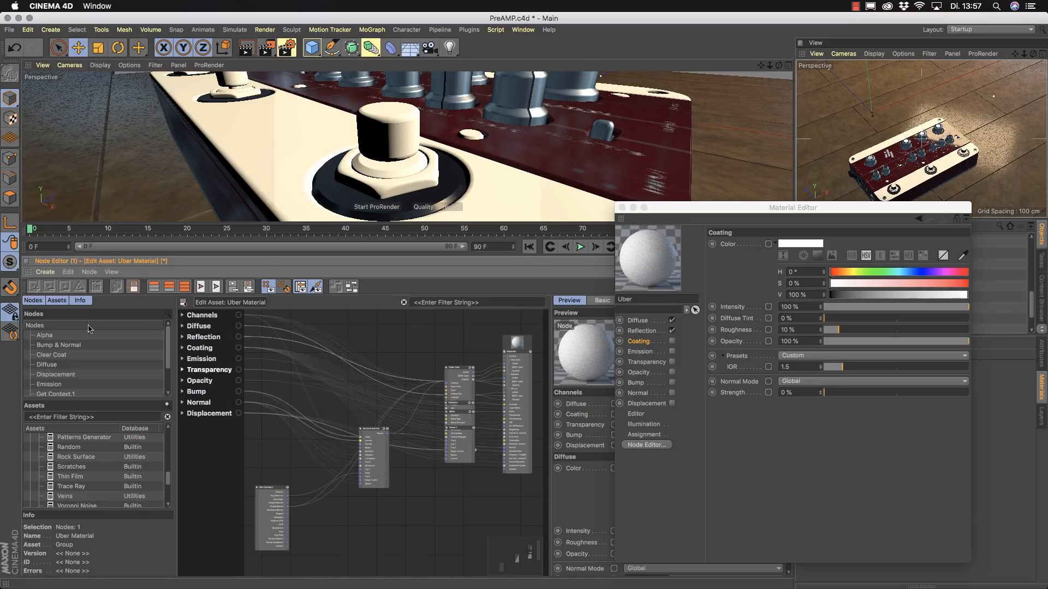
click(45, 272)
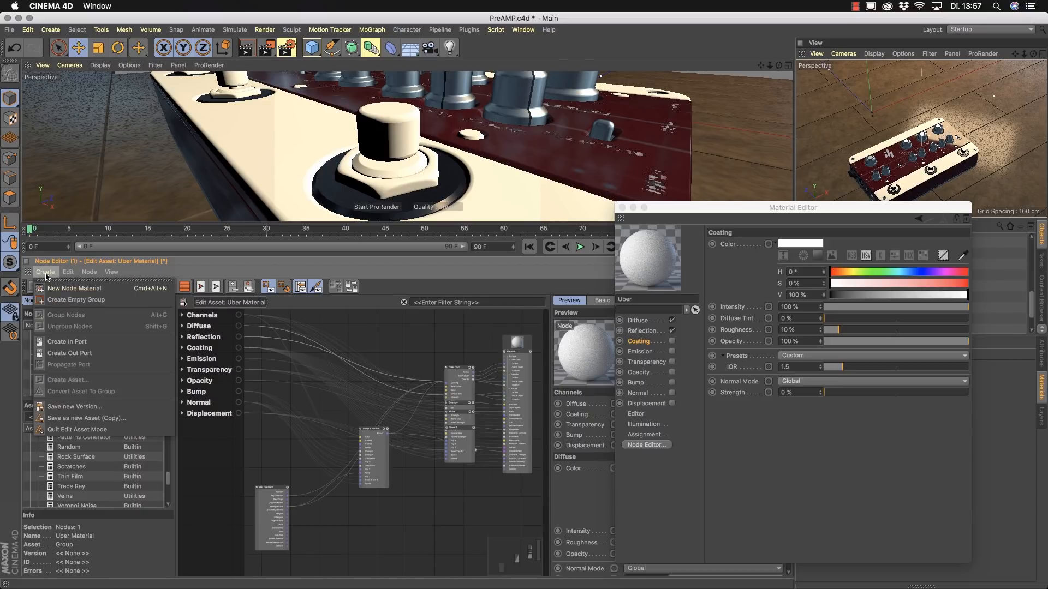
click(77, 436)
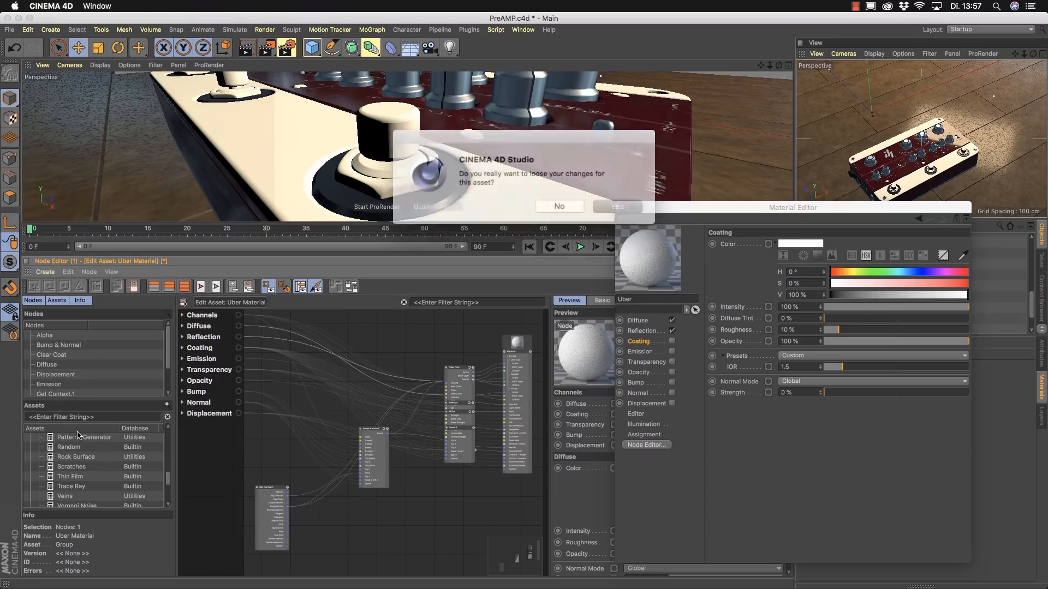
click(607, 202)
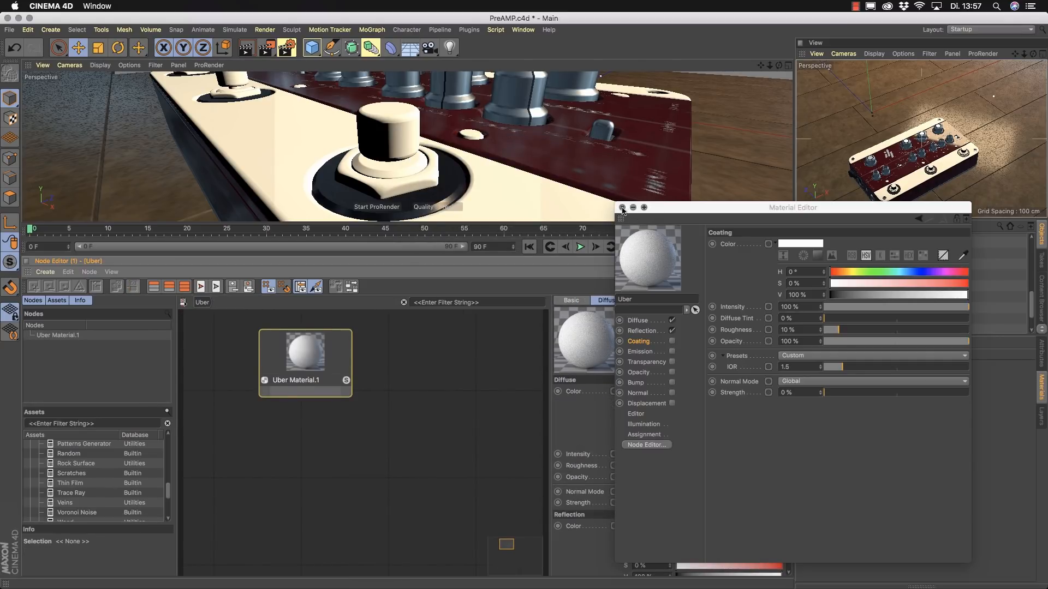
Close the Material Editor and delete the Uber material.
click(621, 207)
click(808, 379)
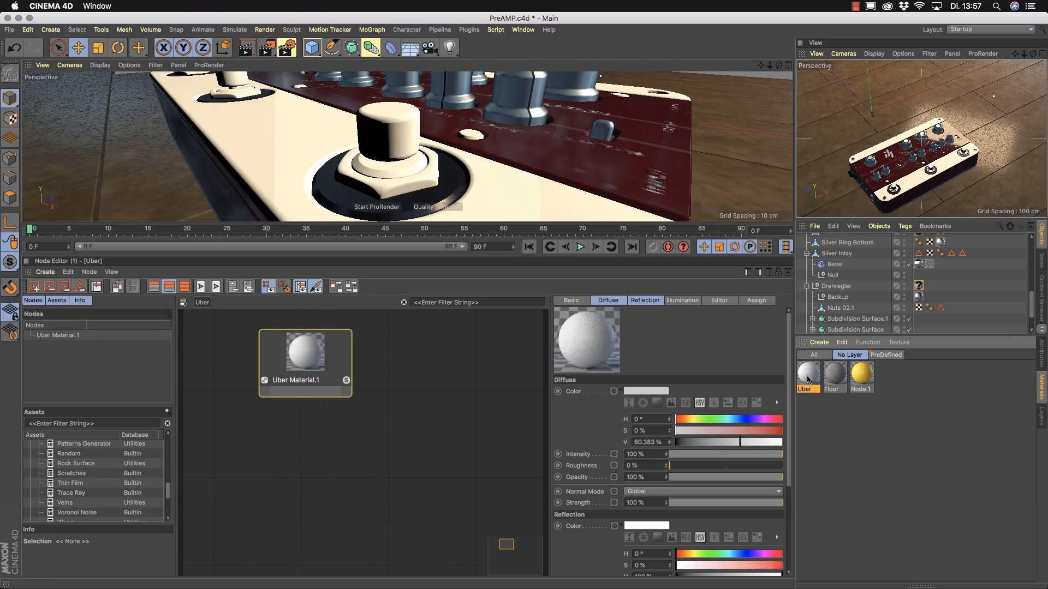
key(Delete)
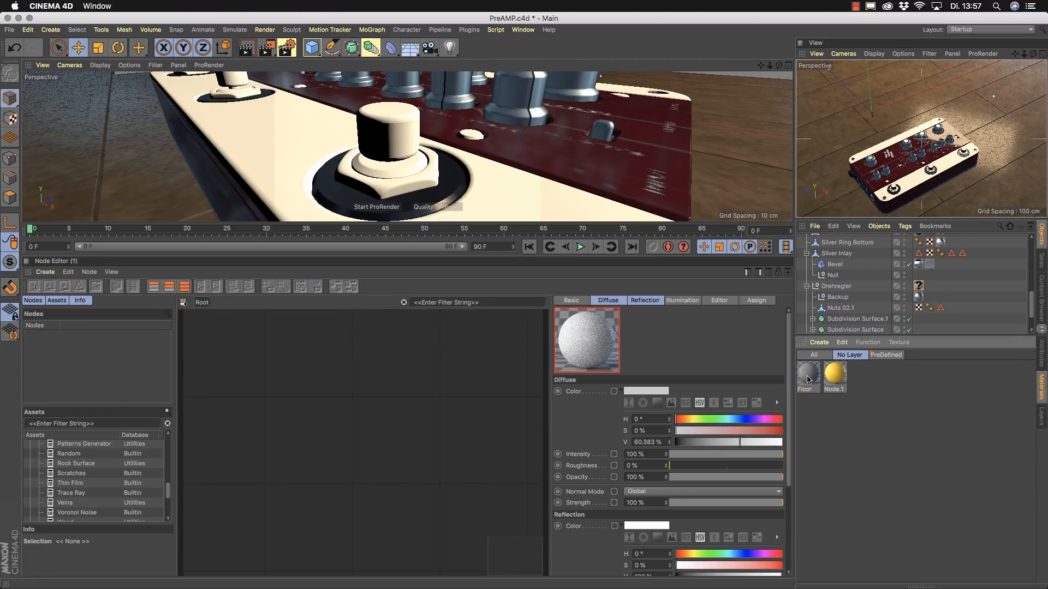
Create a Metal node material and show it in both the Node Editor and the Material Editor.
click(827, 342)
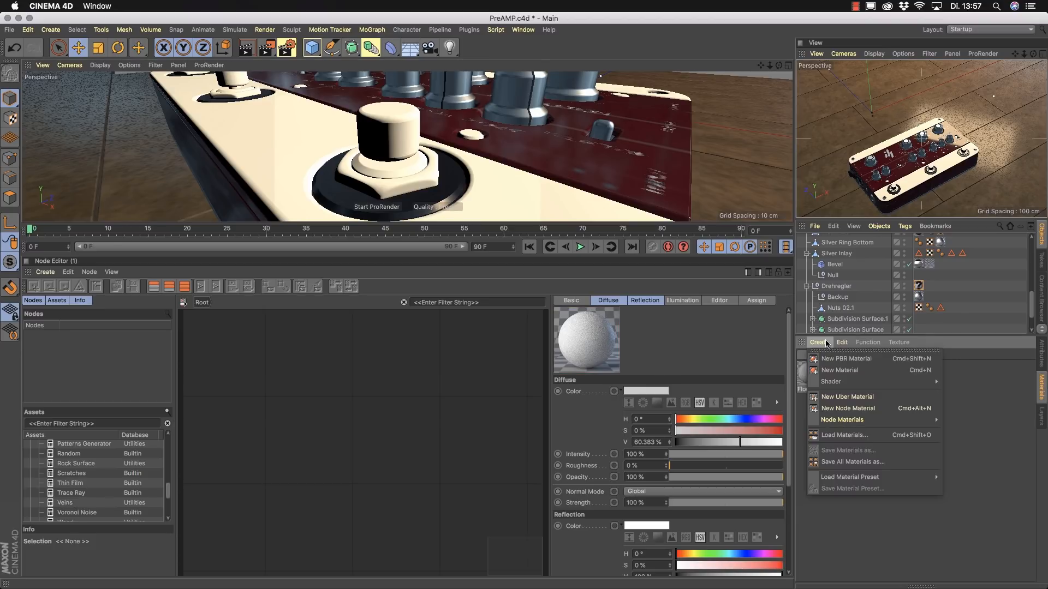
mouse_move(835, 422)
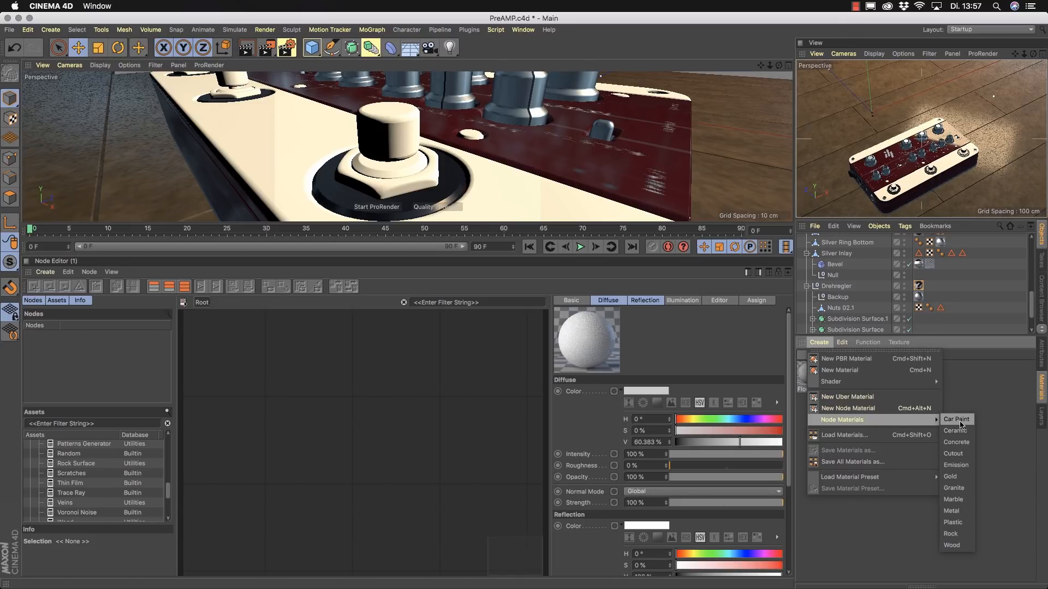
click(955, 513)
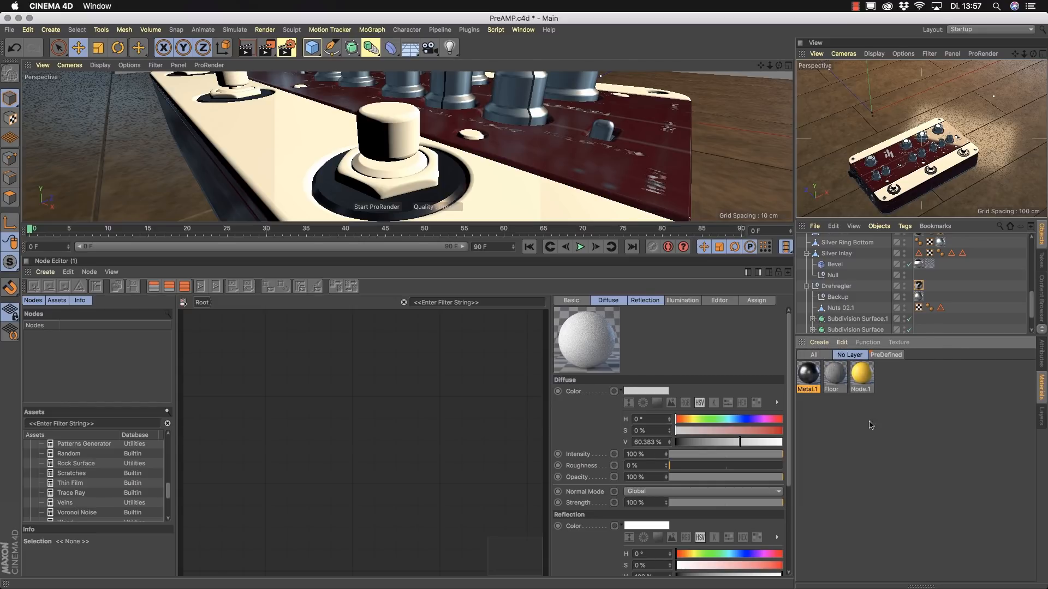
double_click(812, 378)
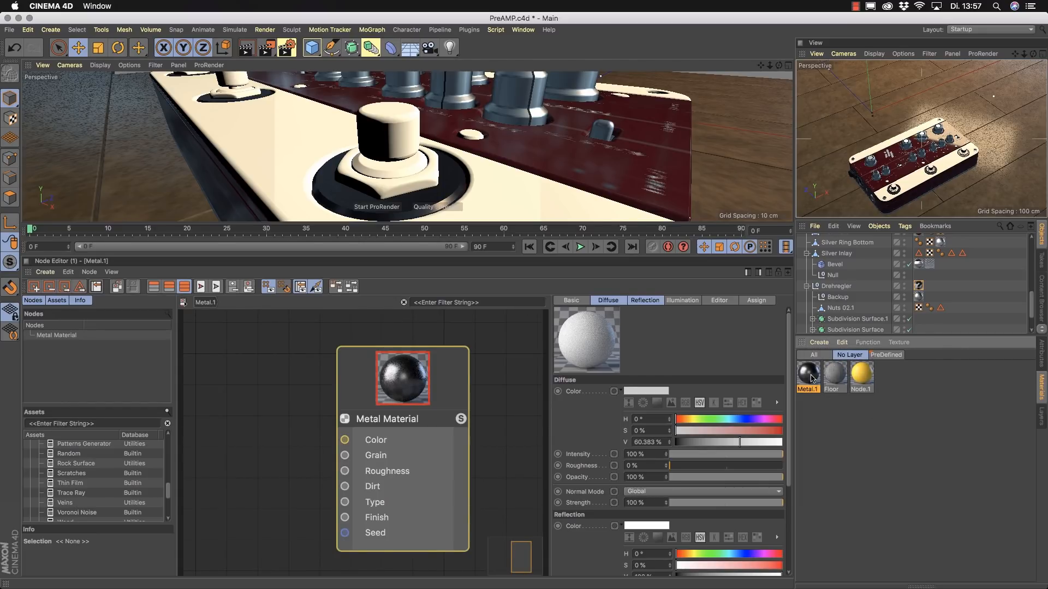
double_click(811, 378)
drag(351, 75, 641, 188)
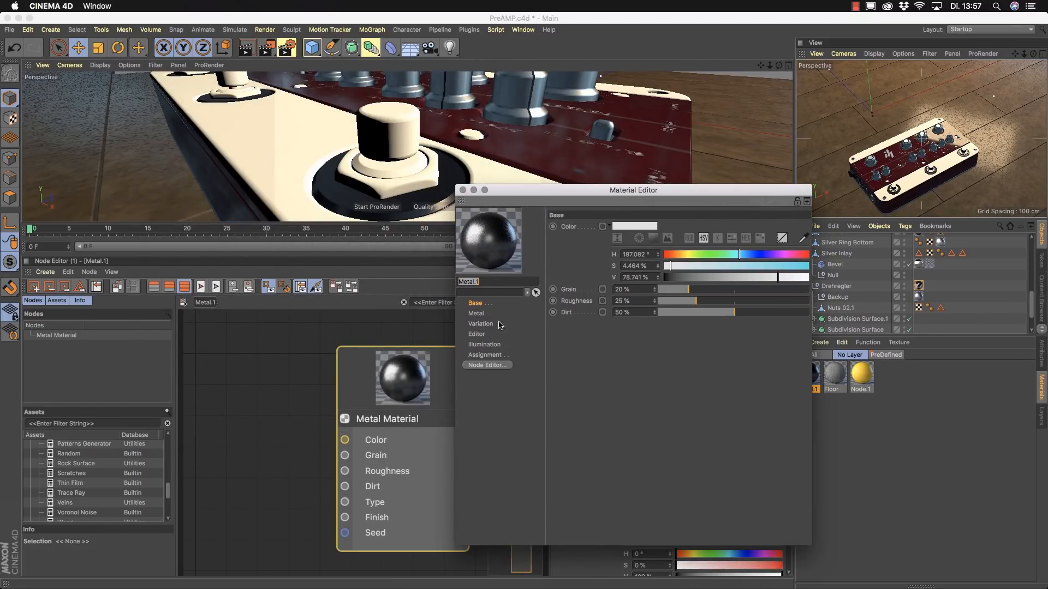
Look through the Metal.1 material's settings pages and set its base color to hue 204° and saturation 14 %.
click(481, 315)
click(481, 323)
click(478, 335)
click(479, 323)
click(479, 314)
click(478, 303)
drag(739, 255, 746, 255)
drag(670, 266, 684, 267)
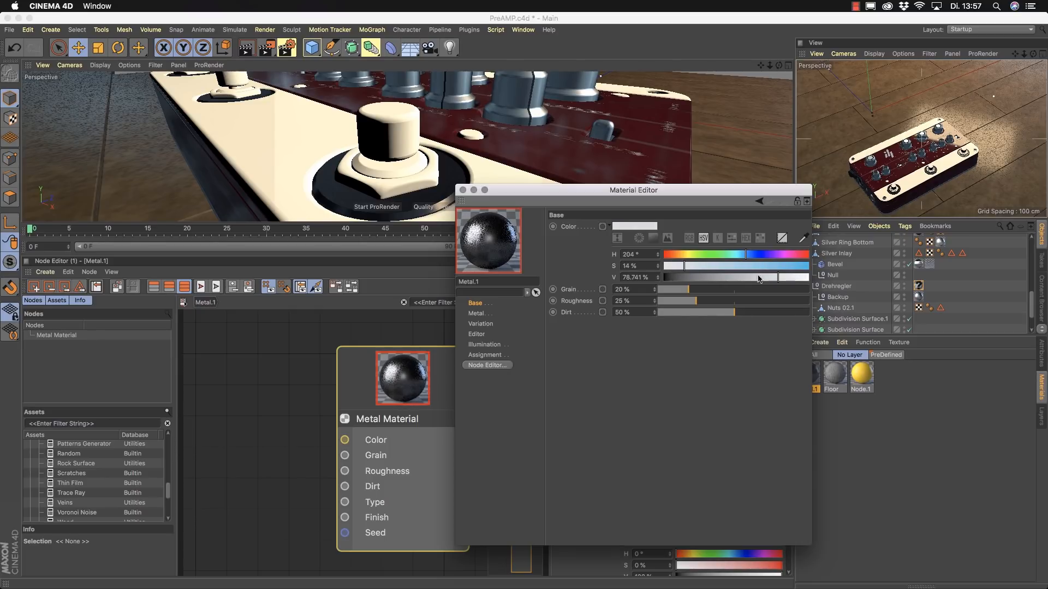
Set the Metal.1 material's type to Silver and its finish to Polished, and close the Material Editor.
click(475, 313)
click(691, 226)
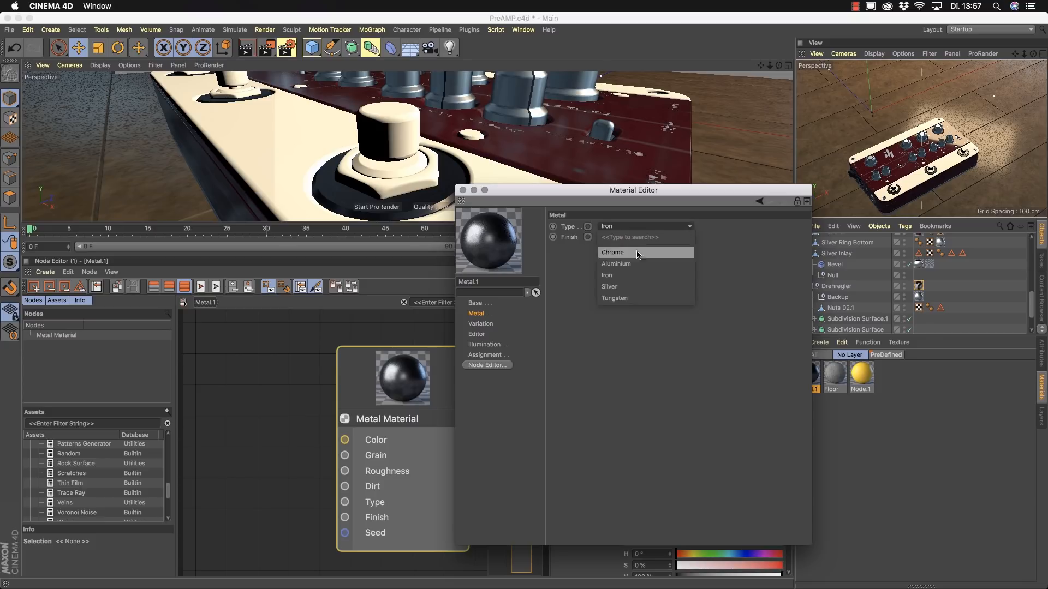
click(644, 288)
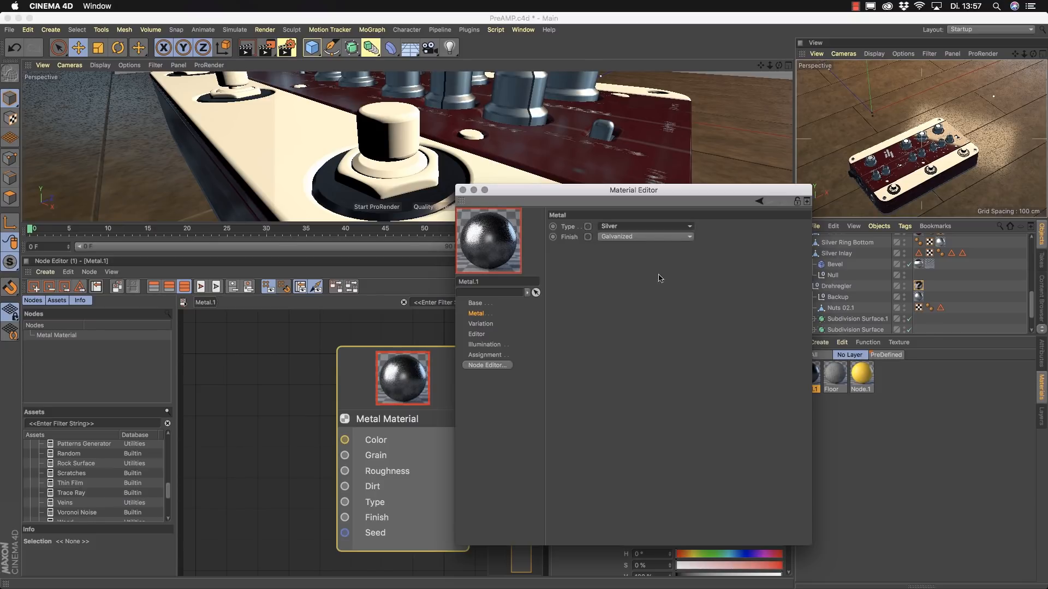
click(688, 238)
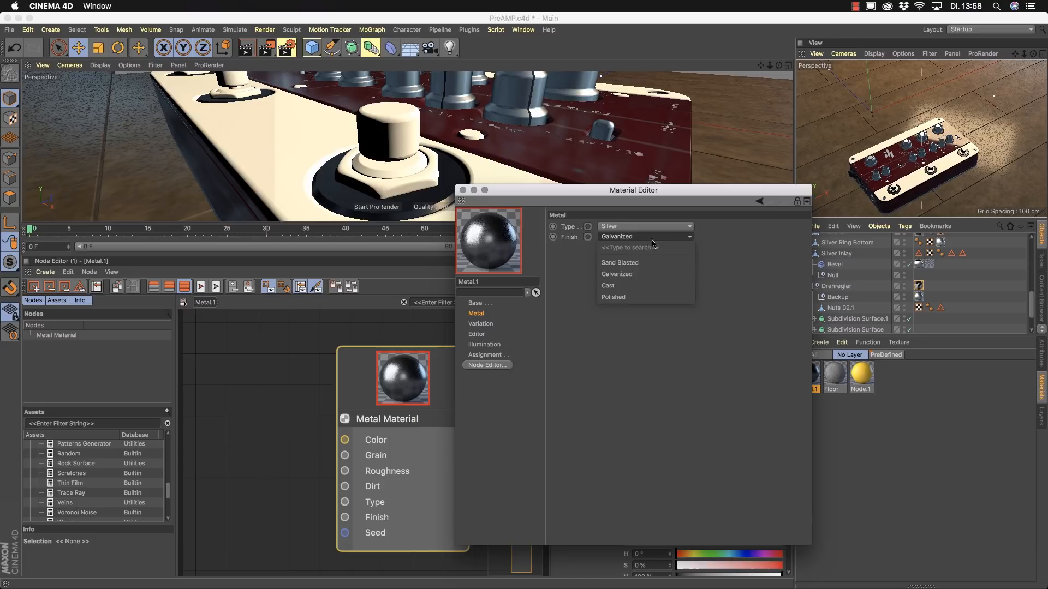
click(667, 298)
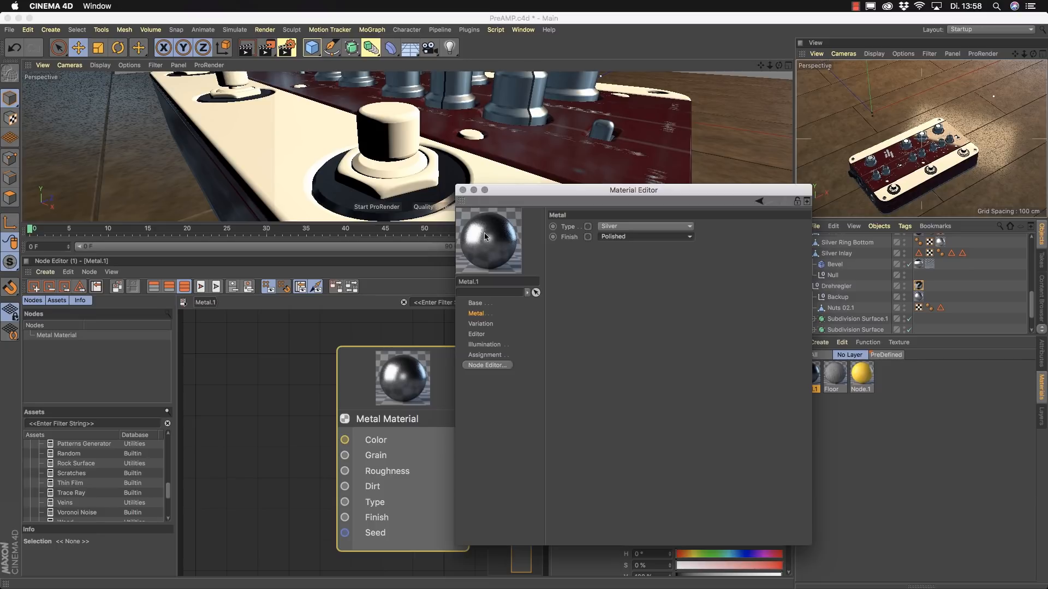
click(462, 190)
Assign Metal.1 to the Drehregler object, replace it with Backup's Metal texture tag, and collapse the Drehregler hierarchy.
drag(854, 364, 919, 285)
click(922, 296)
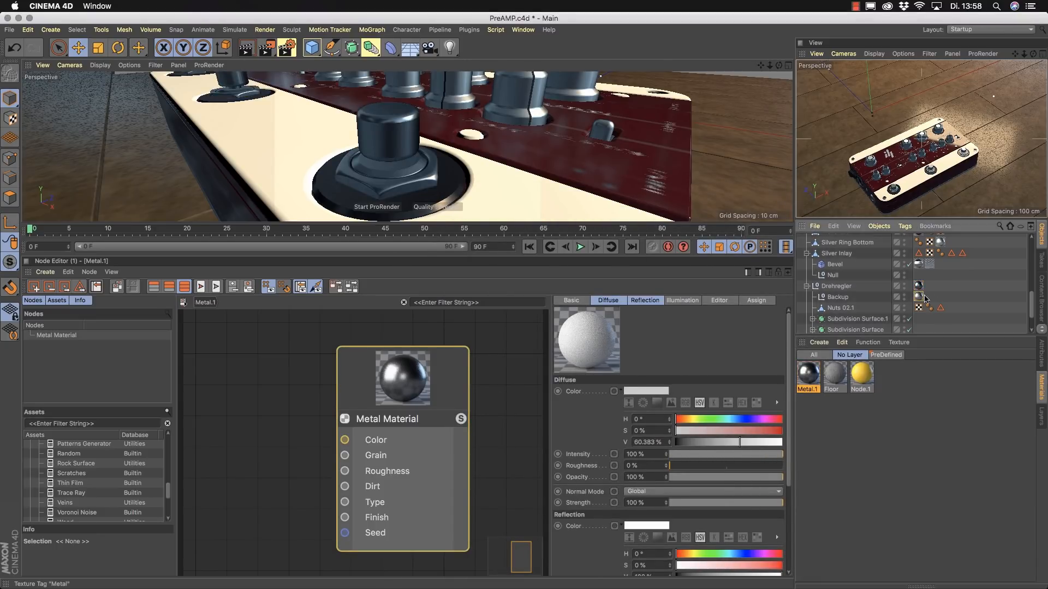
drag(919, 297, 929, 286)
key(Delete)
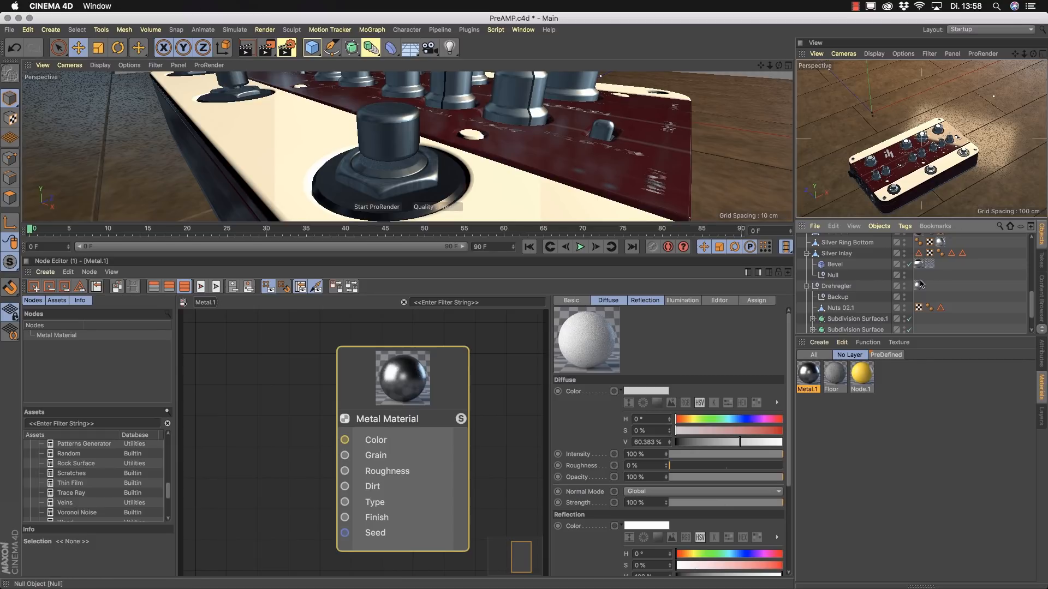
click(806, 287)
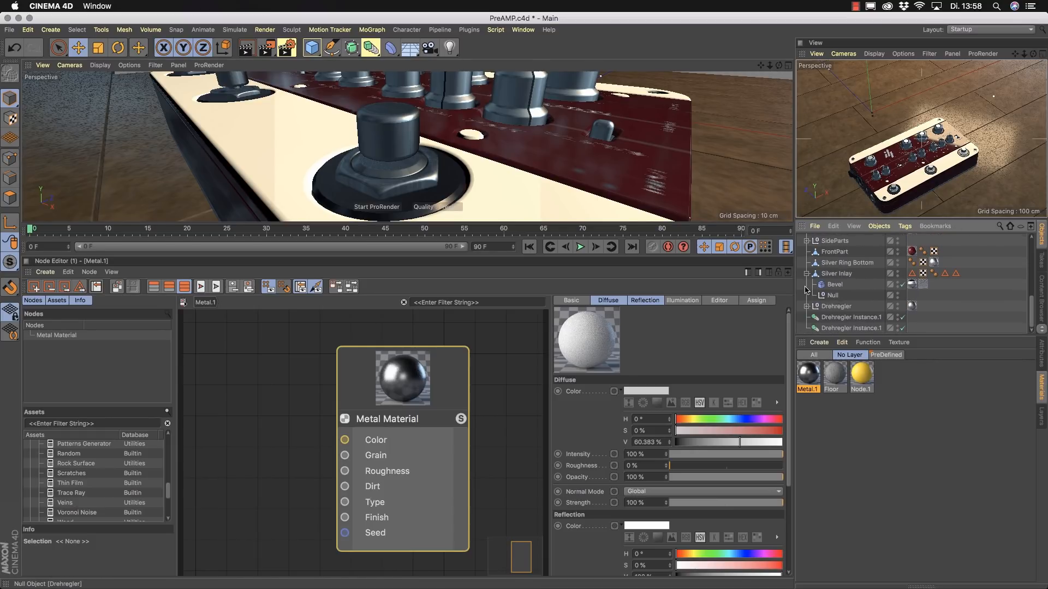
Enlarge the viewport, move the Silver Inlay texture tag from Bevel onto the Silver Inlay object, and inspect the pedal's brushed plates.
click(305, 153)
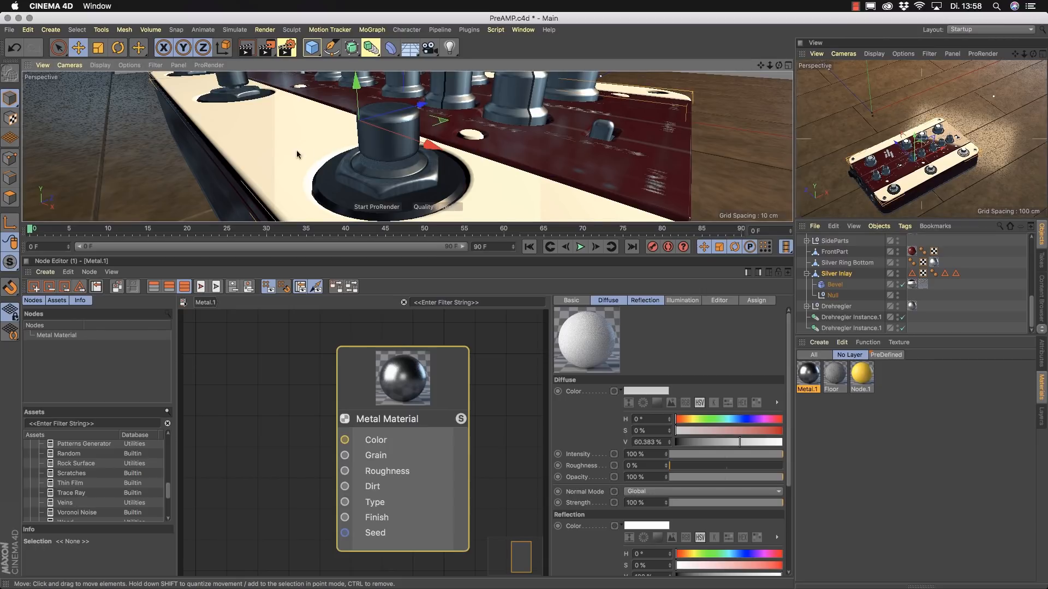
drag(540, 258, 520, 375)
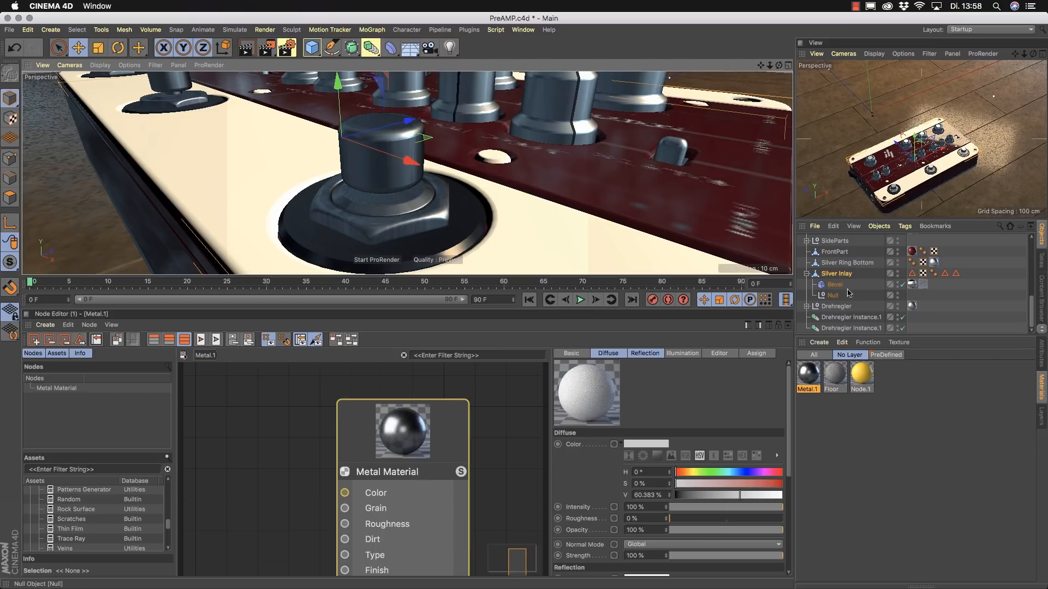
drag(911, 283, 969, 274)
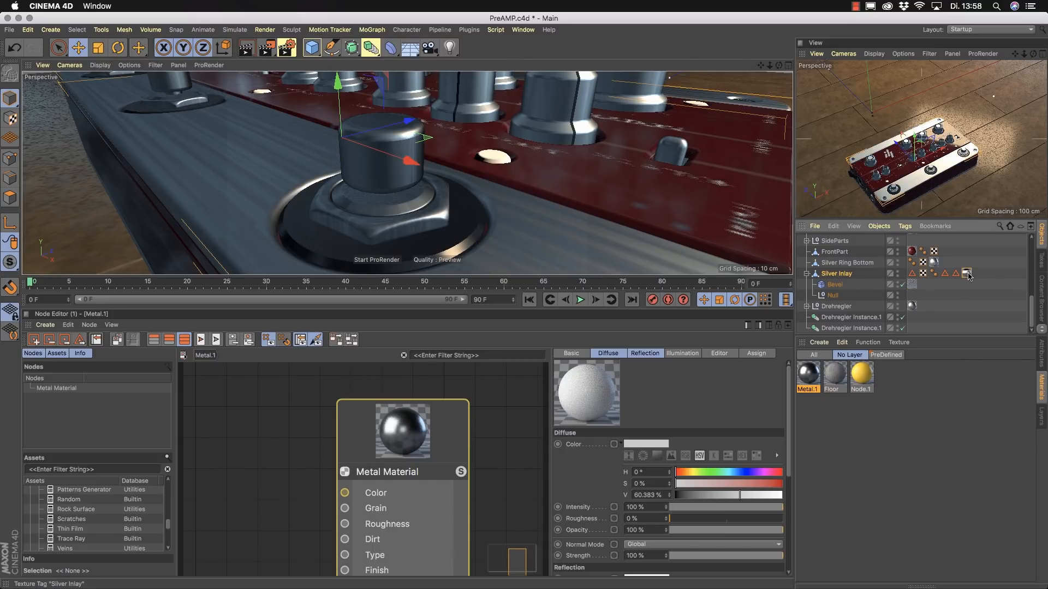
alt+right_drag(363, 177, 278, 200)
mouse_move(292, 183)
alt+mouse_down()
mouse_move(361, 230)
mouse_move(323, 212)
mouse_move(400, 236)
mouse_move(298, 162)
alt+mouse_up()
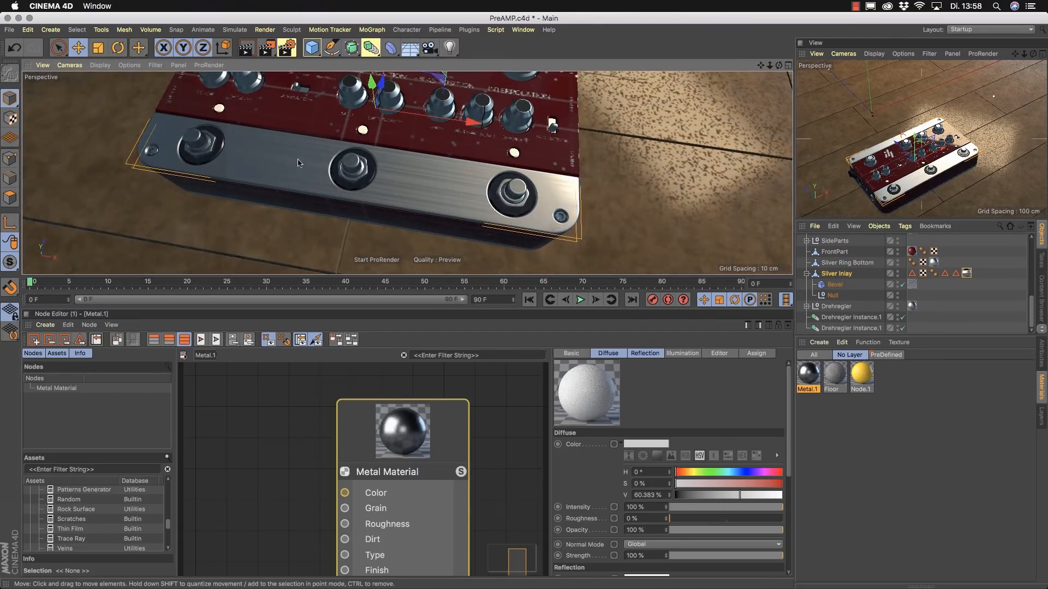
alt+drag(543, 181, 485, 208)
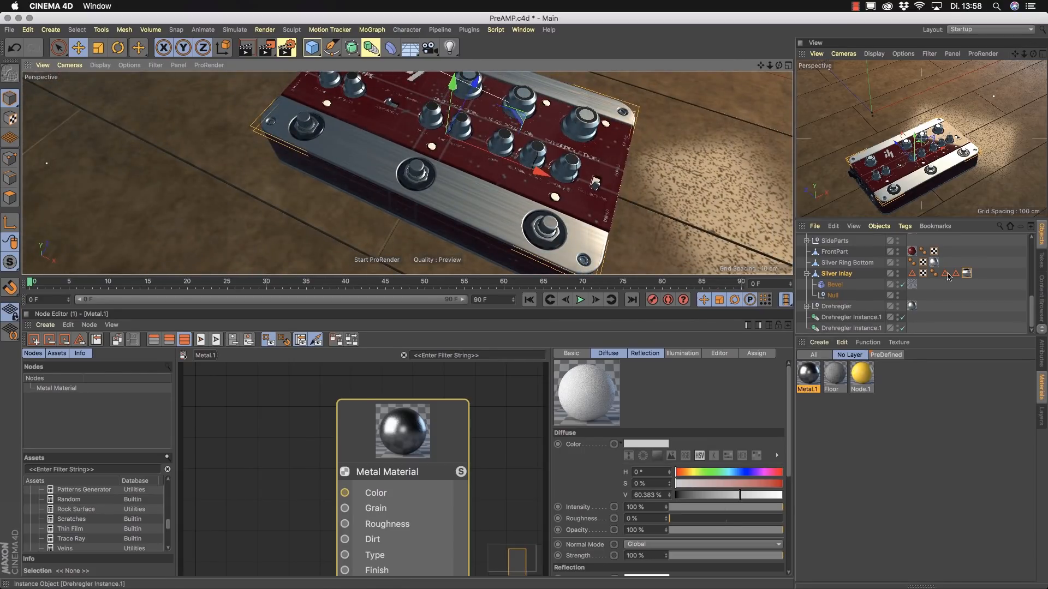
Open the Silver Inlay material in the Node Editor and bring its Range Mapper.1, Anisotropic.1 and Material.1 nodes into view.
click(966, 272)
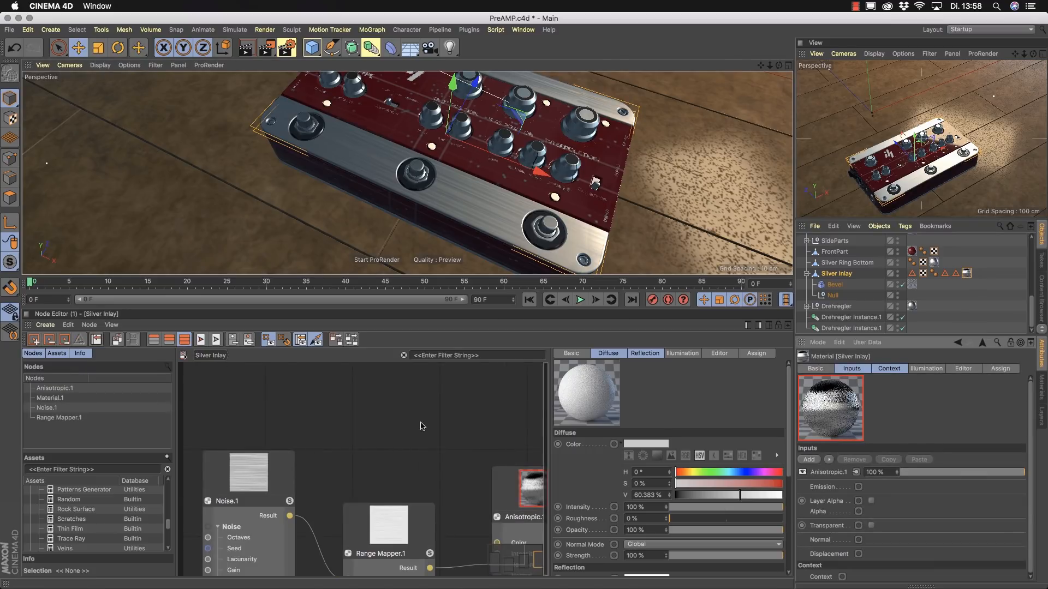
alt+middle_drag(427, 436, 378, 362)
scroll(431, 512, down, 5)
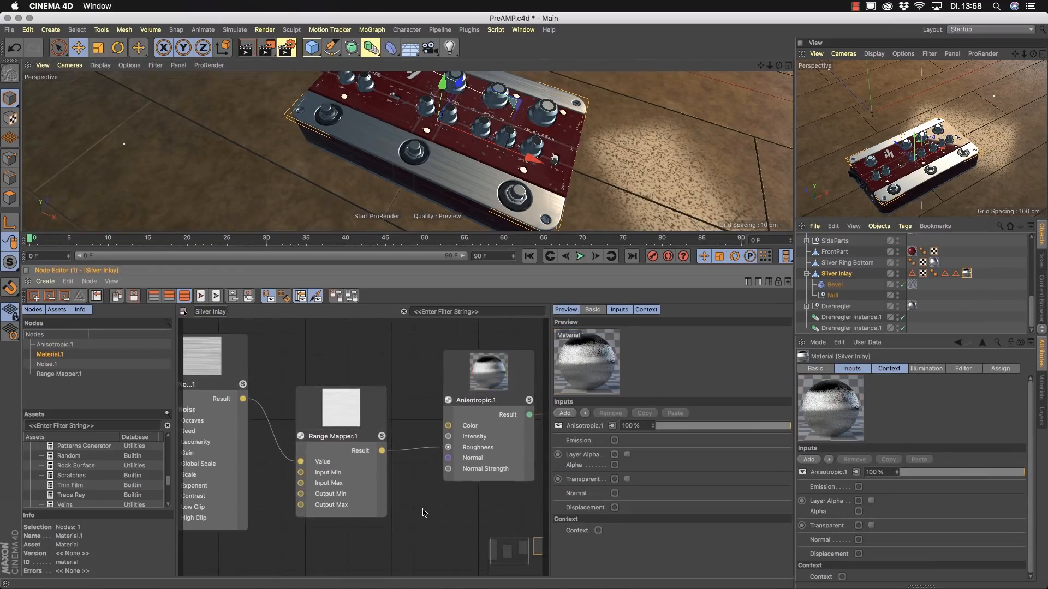
alt+middle_drag(508, 533, 502, 535)
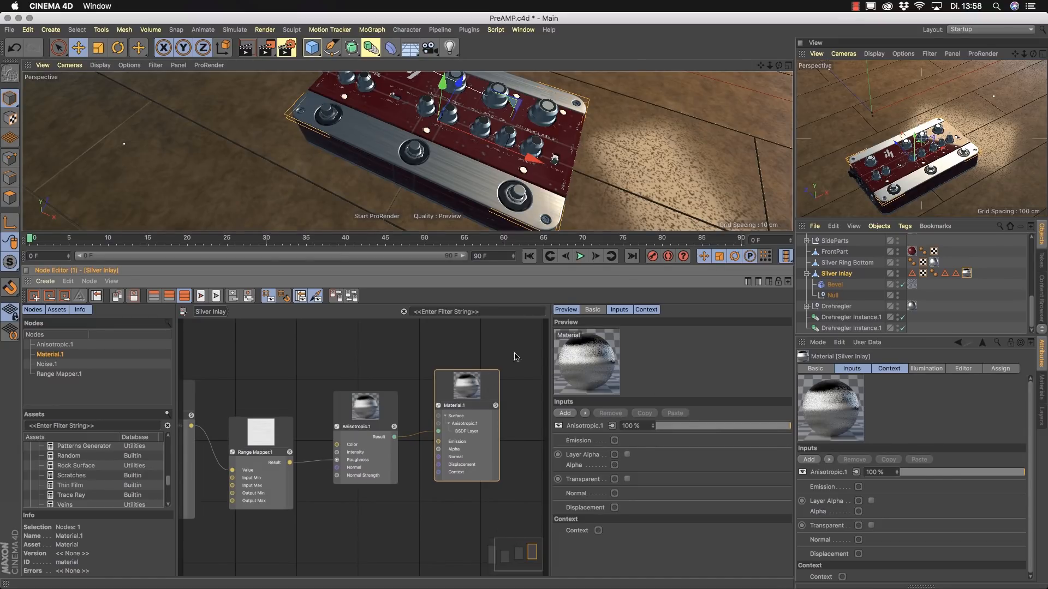
Add a Diffuse layer to the Silver Inlay material, check its available BSDF types, and remove the layer.
click(586, 413)
mouse_move(606, 436)
click(667, 436)
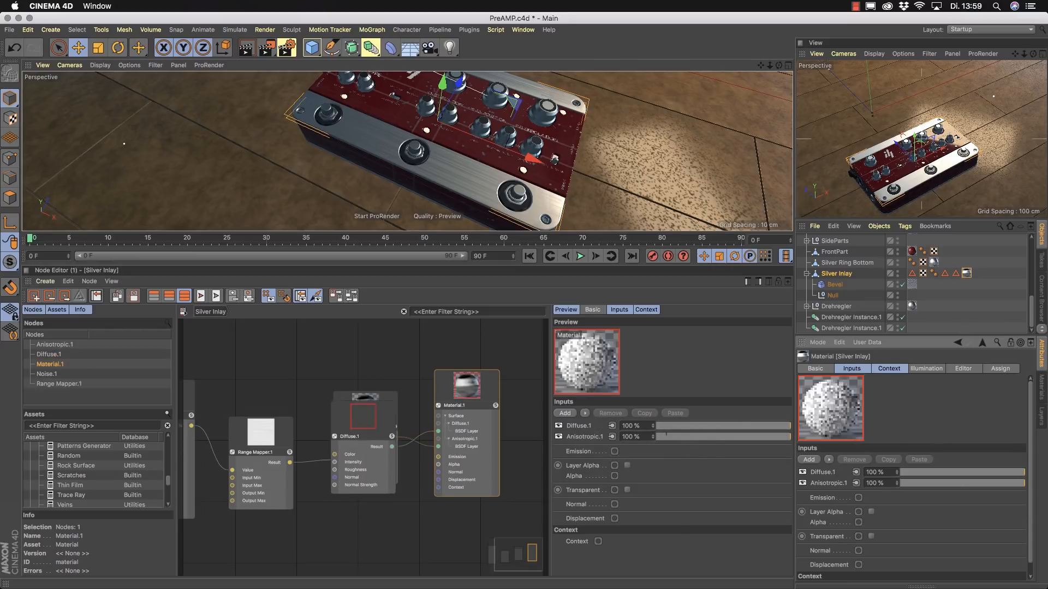
click(577, 426)
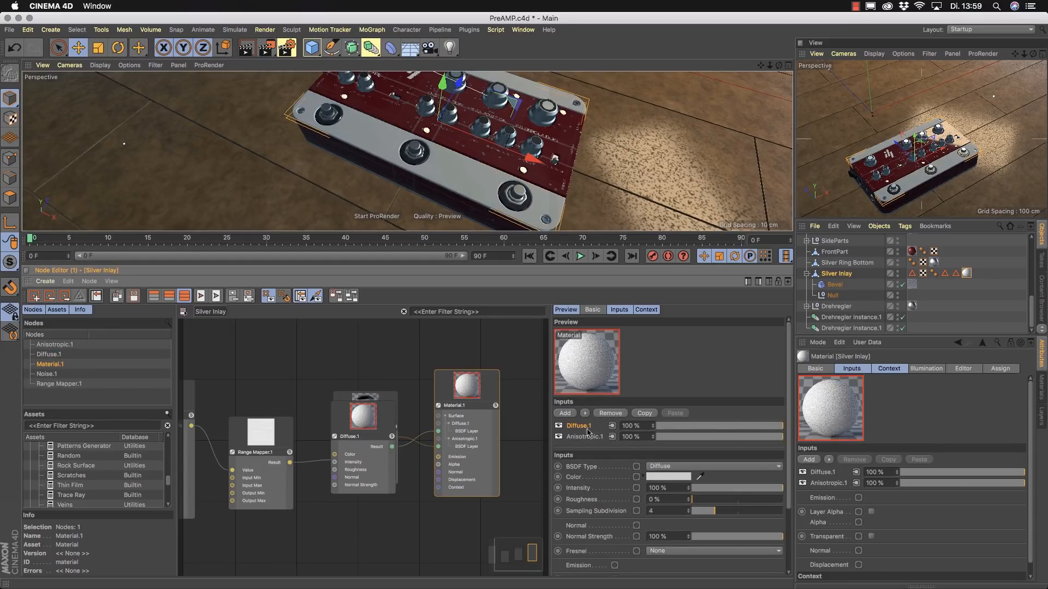
click(779, 467)
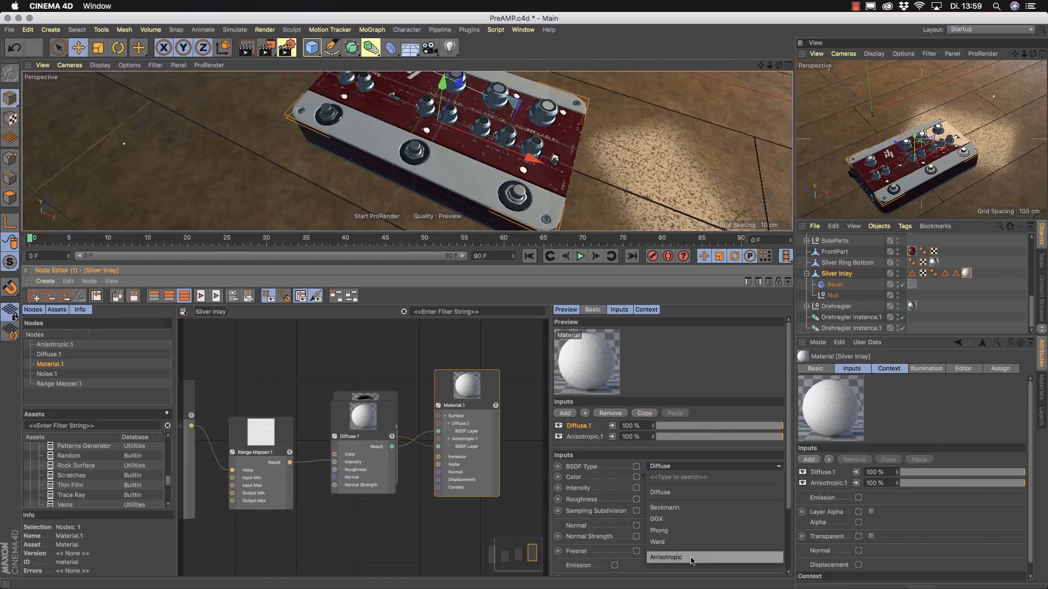
click(708, 360)
click(584, 426)
key(Delete)
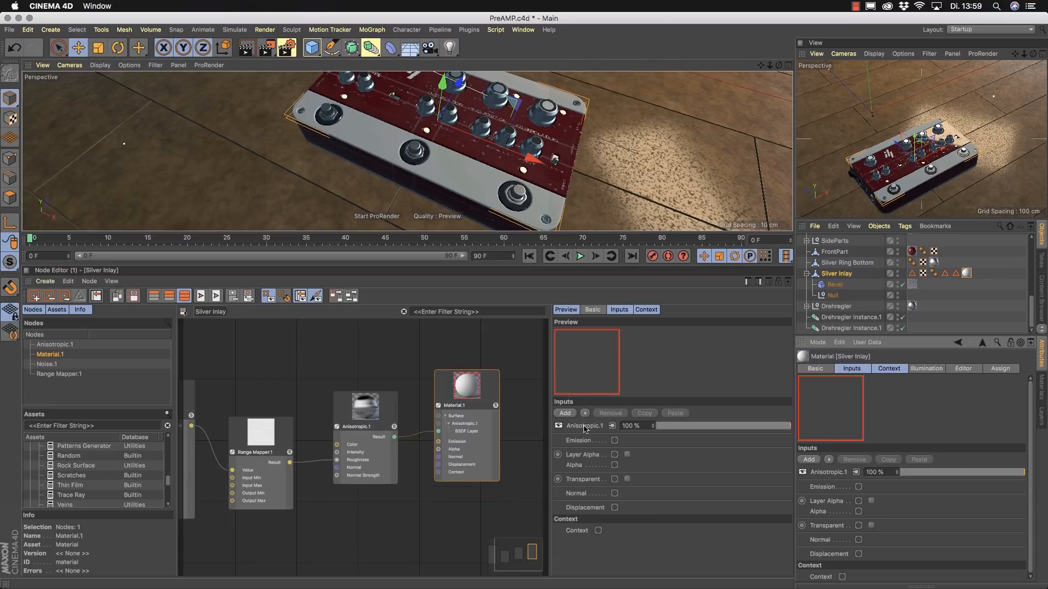
Examine the Anisotropic.1 layer's settings and the inputs of the Range Mapper.1 node driving its roughness.
click(583, 426)
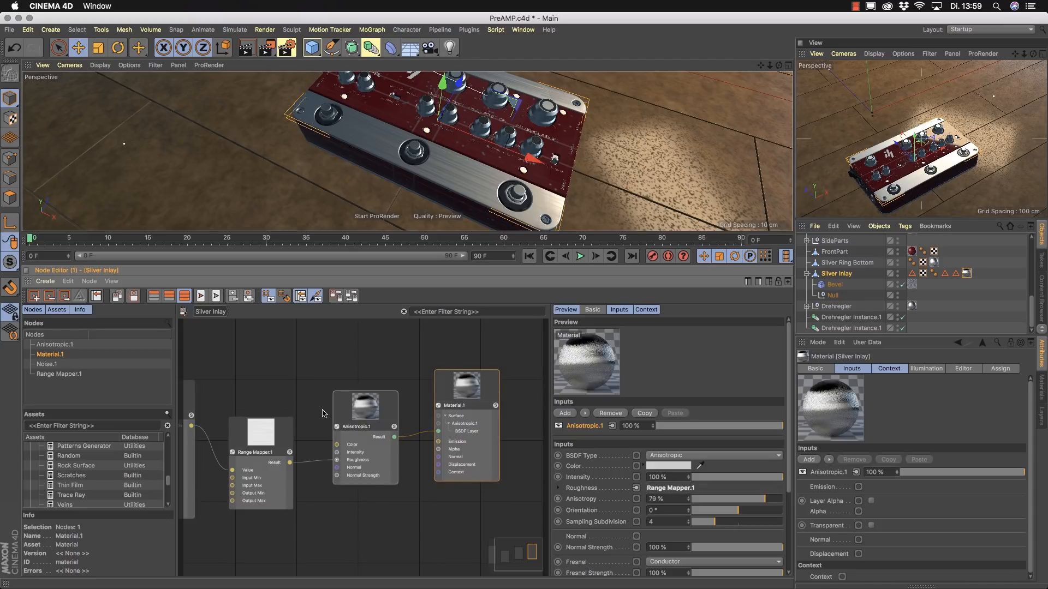
scroll(311, 518, left, 5)
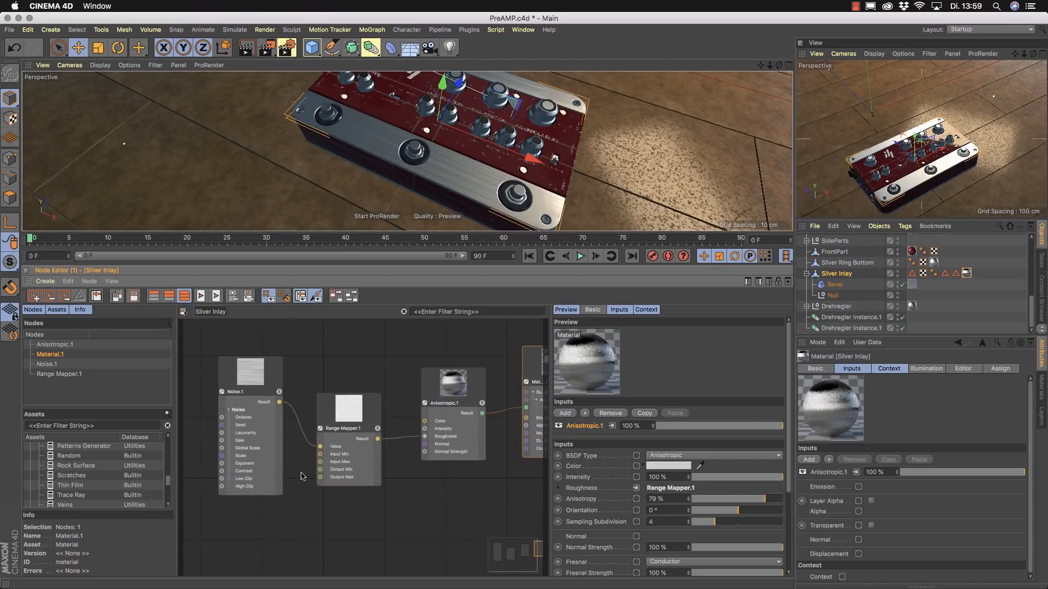
click(369, 414)
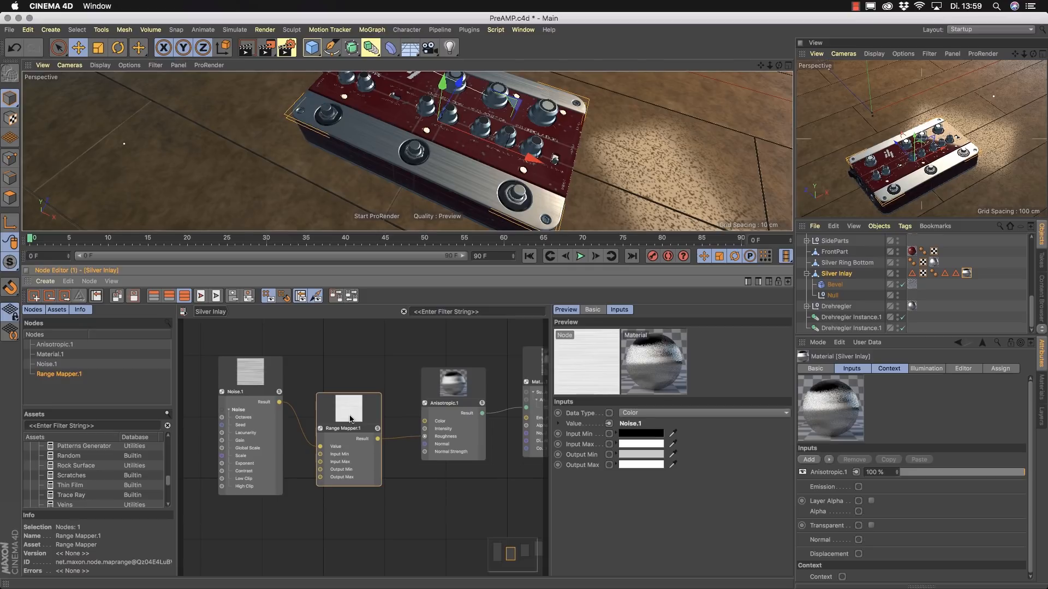
Examine the settings of the Silver Inlay material's Noise.1 node and the Range Mapper.1 colour ranges it feeds.
click(229, 371)
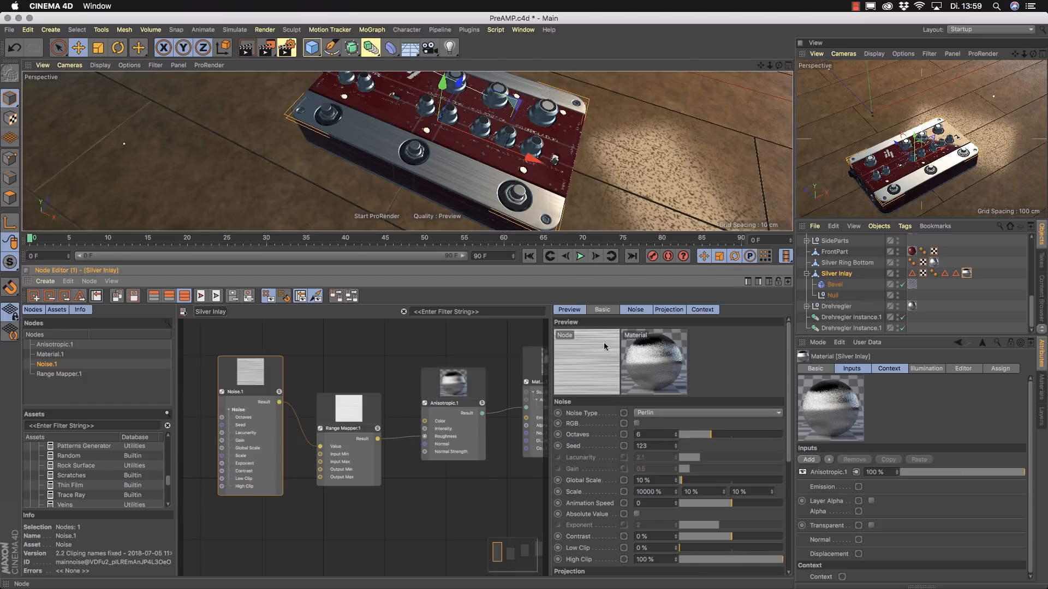
click(371, 414)
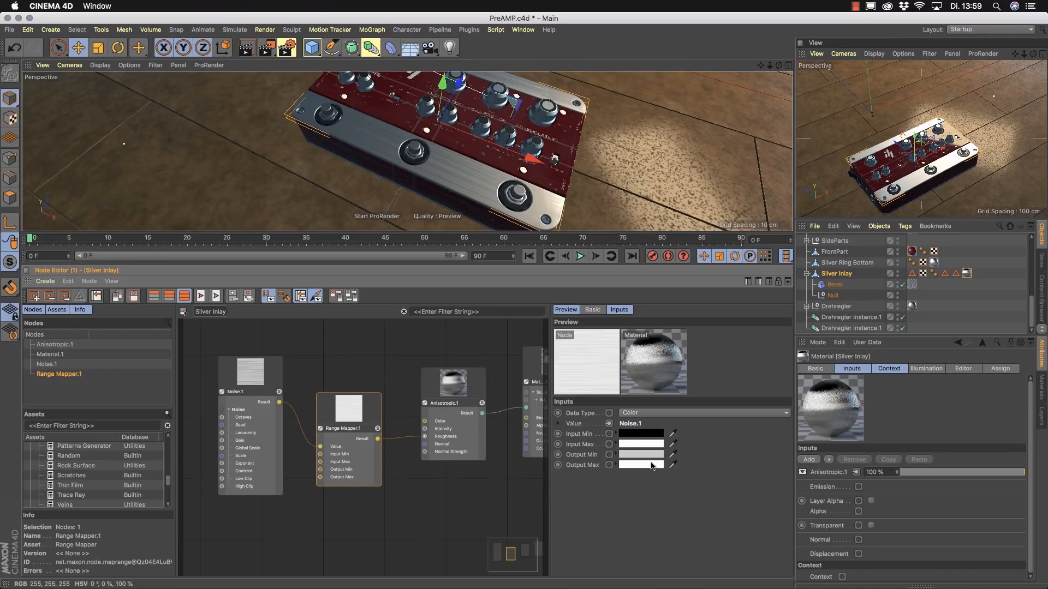
middle_drag(507, 475, 413, 490)
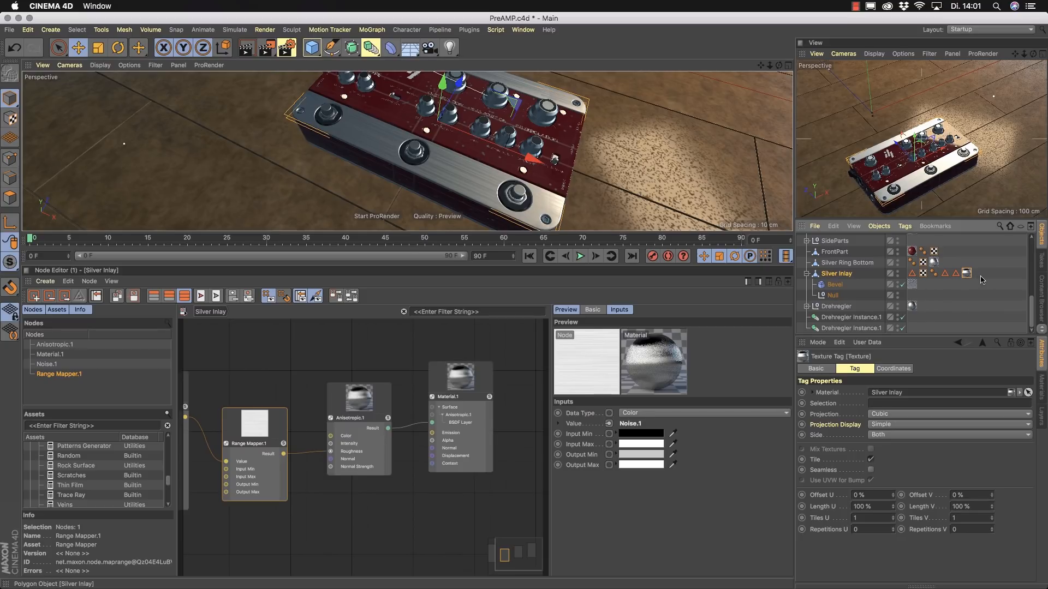
Move the Inlay label texture tag from Bevel onto the Silver Inlay object and open its material in the Node Editor.
drag(912, 285, 976, 273)
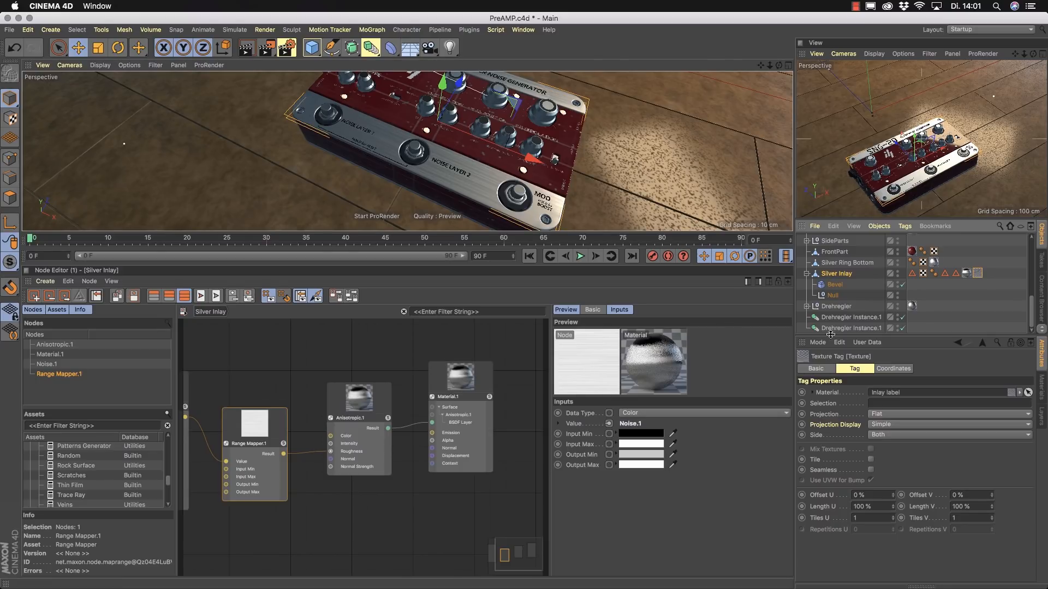
double_click(977, 273)
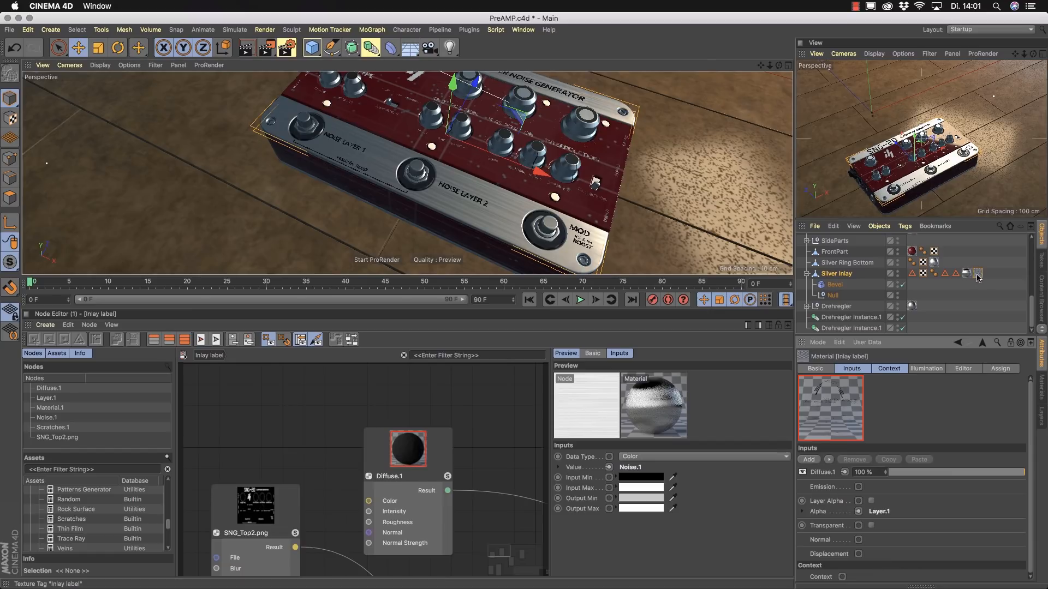
alt+middle_drag(519, 460, 365, 379)
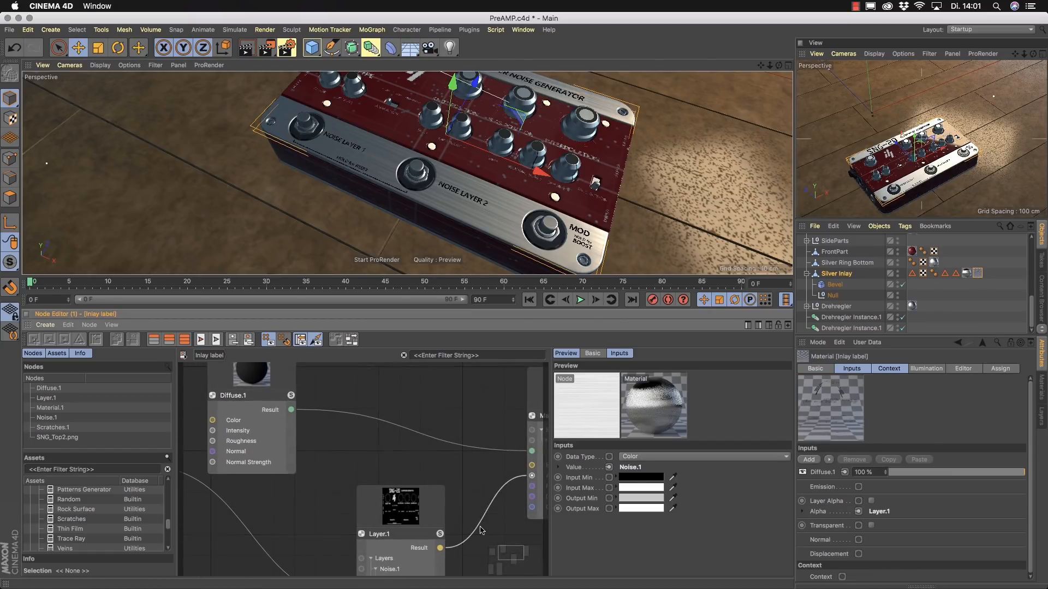
alt+middle_drag(519, 463, 383, 456)
alt+middle_drag(499, 537, 503, 544)
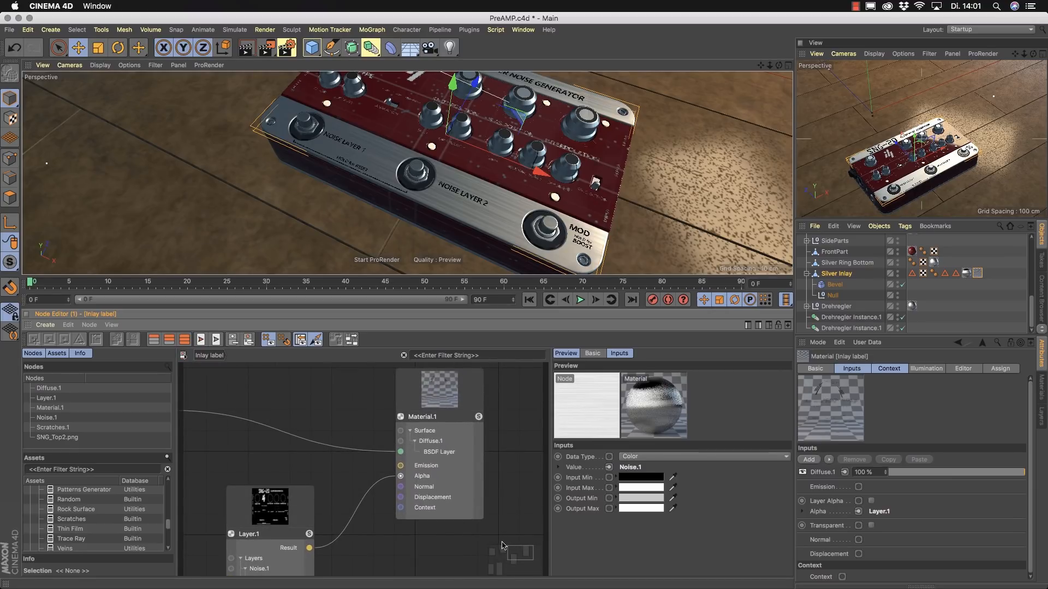
Inspect the Inlay label's Material.1 node and temporarily solo Layer.1 to preview the map driving the alpha.
click(448, 389)
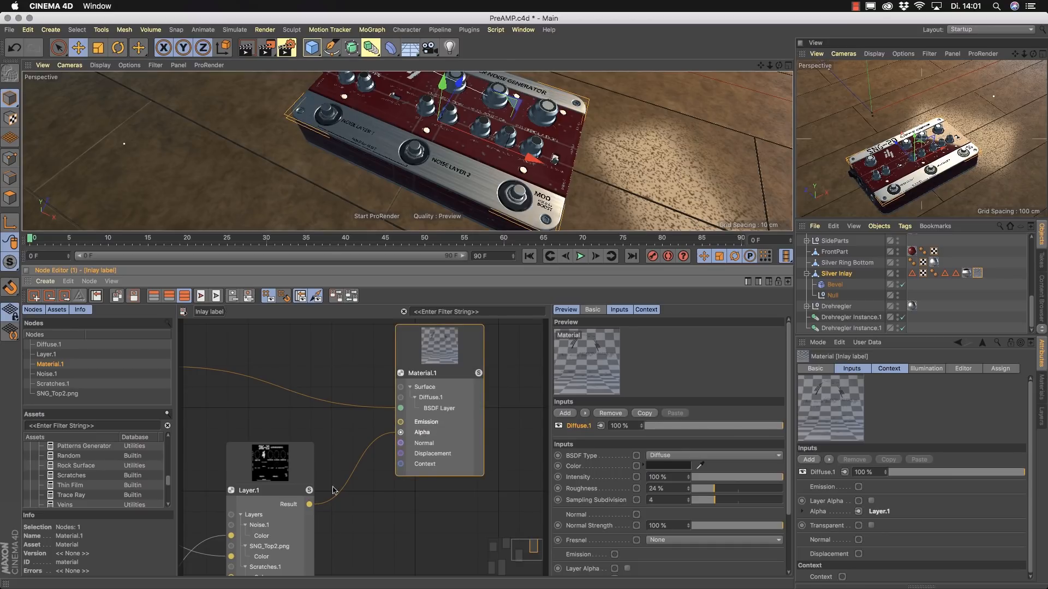
click(310, 490)
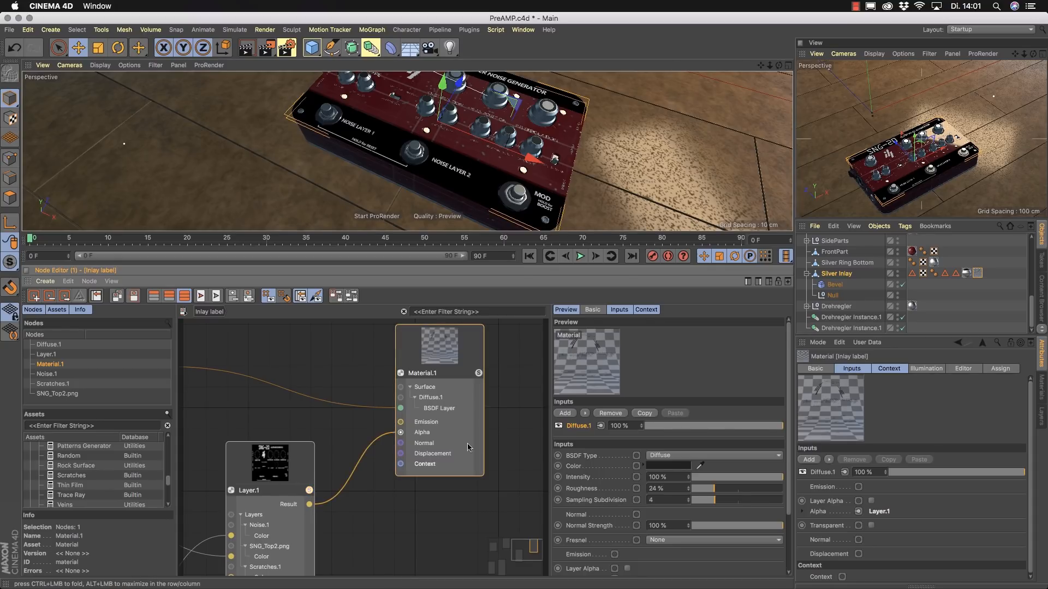
click(309, 490)
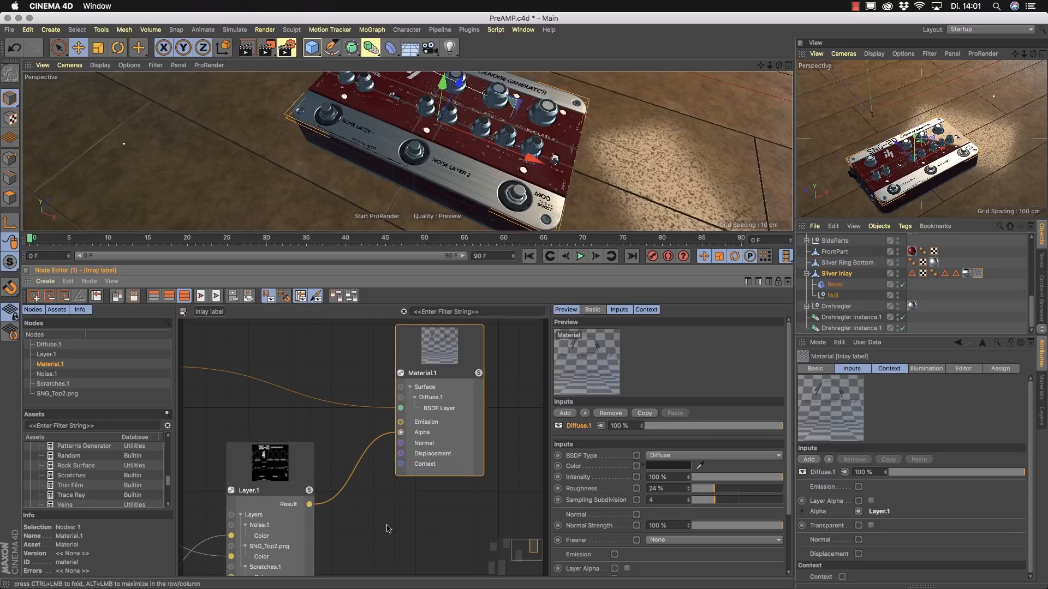
alt+middle_drag(382, 491, 386, 521)
click(448, 439)
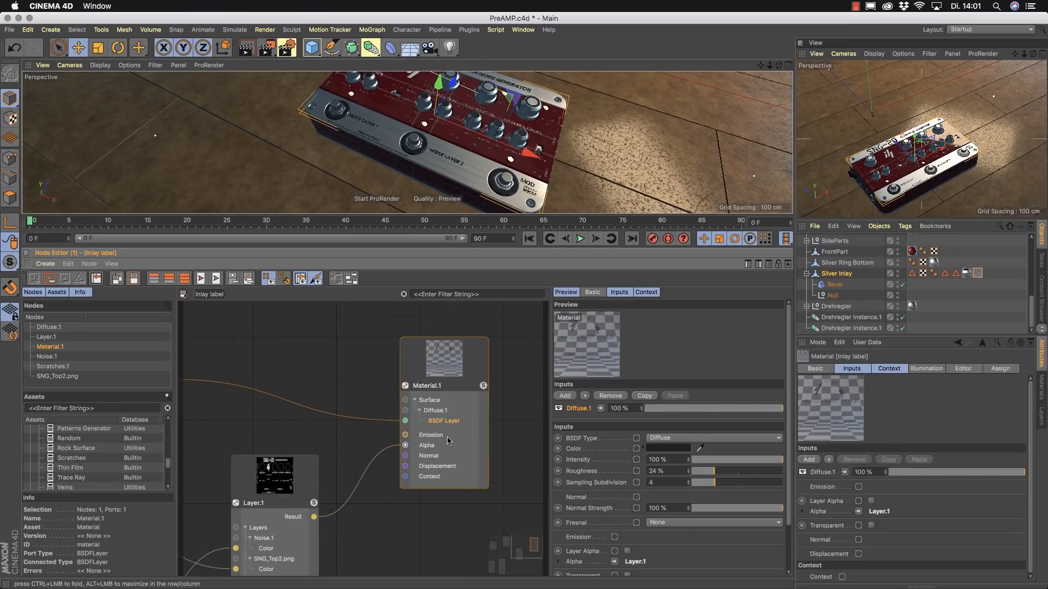
Examine the Diffuse.1 node's settings and view the NOISE LAYER 2 lettering on the pedal up close.
alt+middle_drag(294, 458, 505, 454)
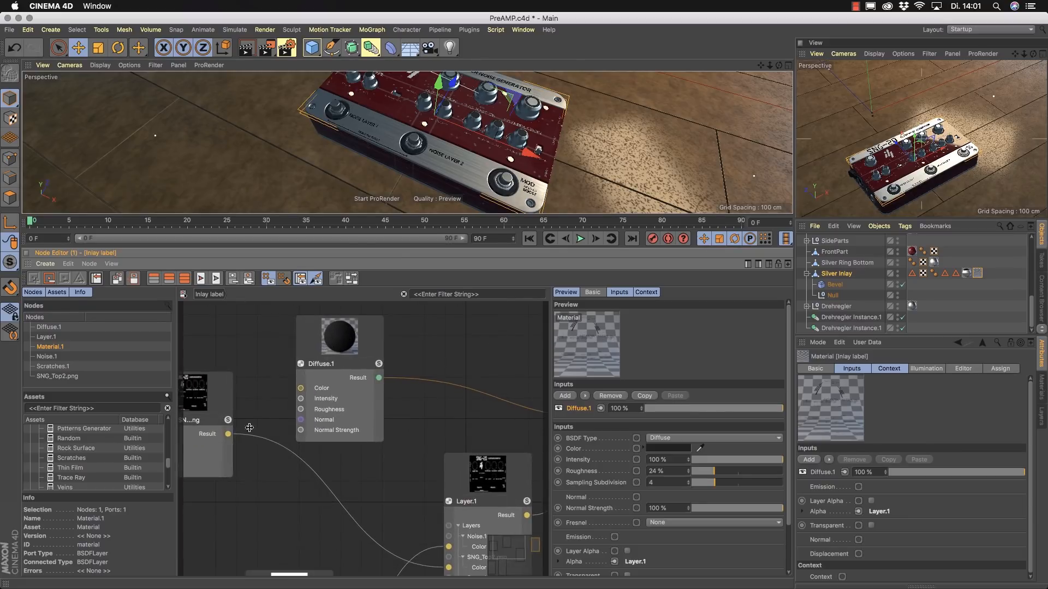
alt+middle_drag(375, 352, 361, 421)
click(333, 409)
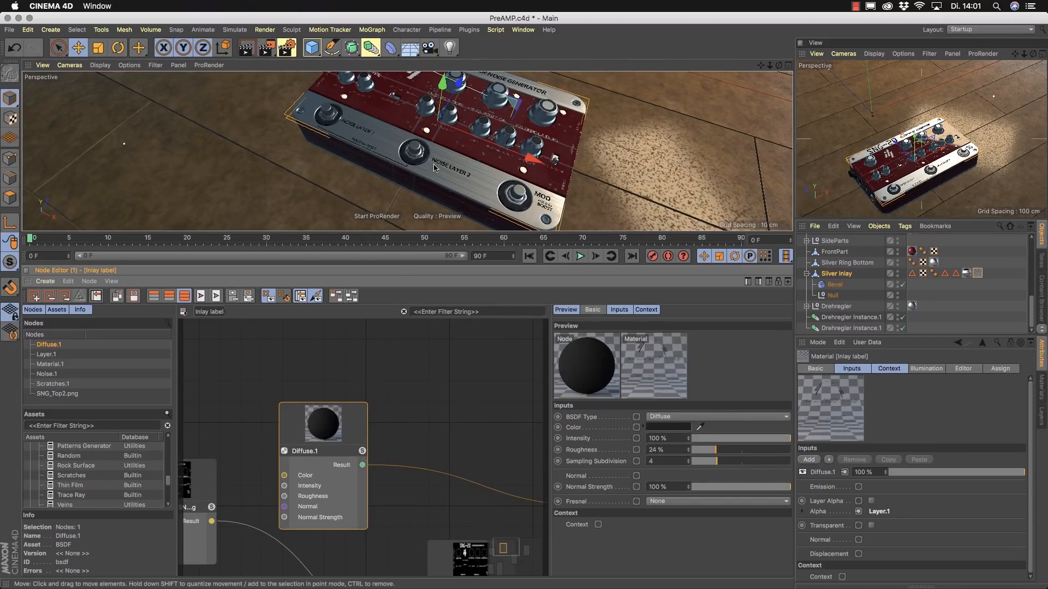
scroll(455, 173, up, 5)
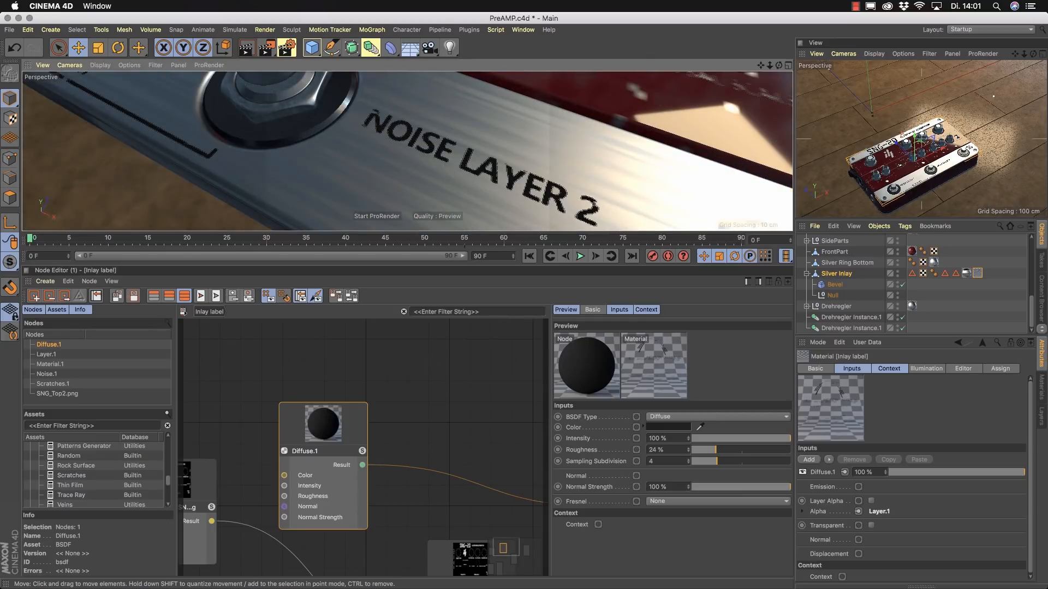
Auto-arrange the Inlay label nodes, place Layer.1 beside its three inputs, and inspect the SNG_Top2.png image node.
alt+middle_drag(196, 342, 184, 312)
alt+middle_drag(451, 519, 428, 448)
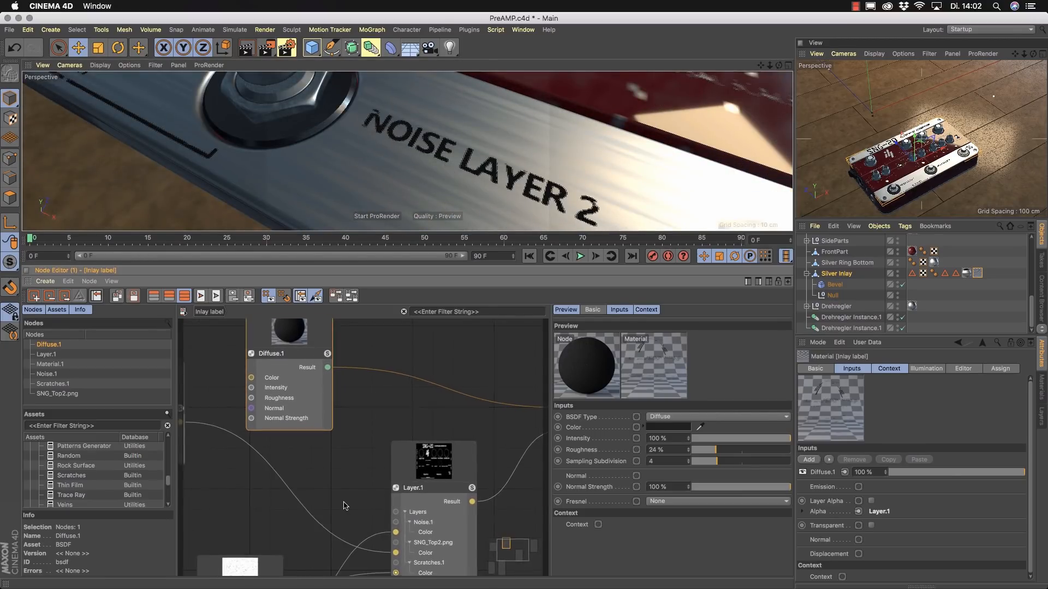
scroll(344, 506, down, 2)
scroll(301, 449, down, 2)
click(461, 516)
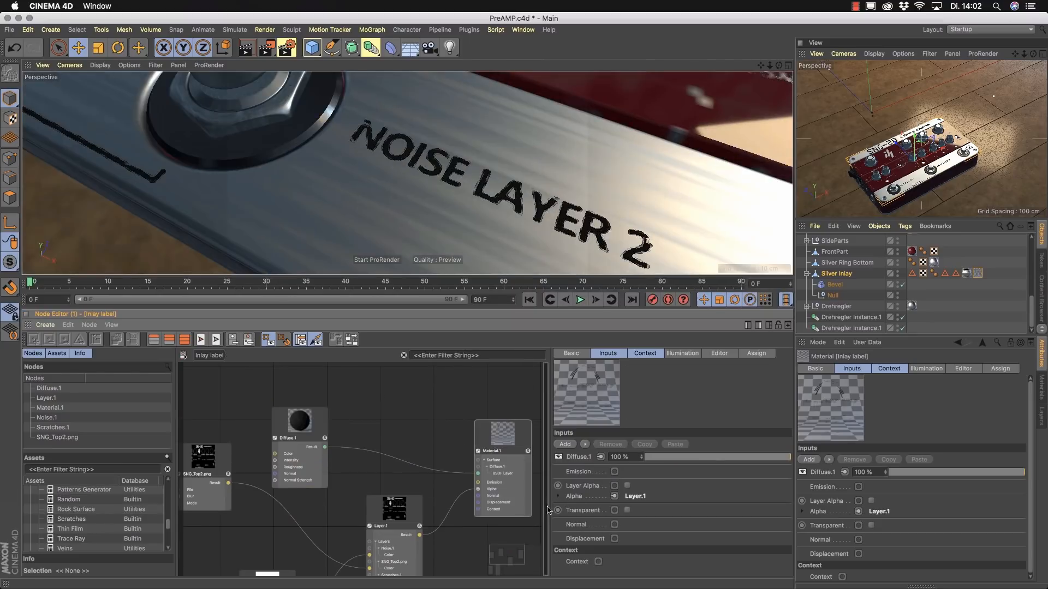
alt+middle_drag(467, 542, 535, 430)
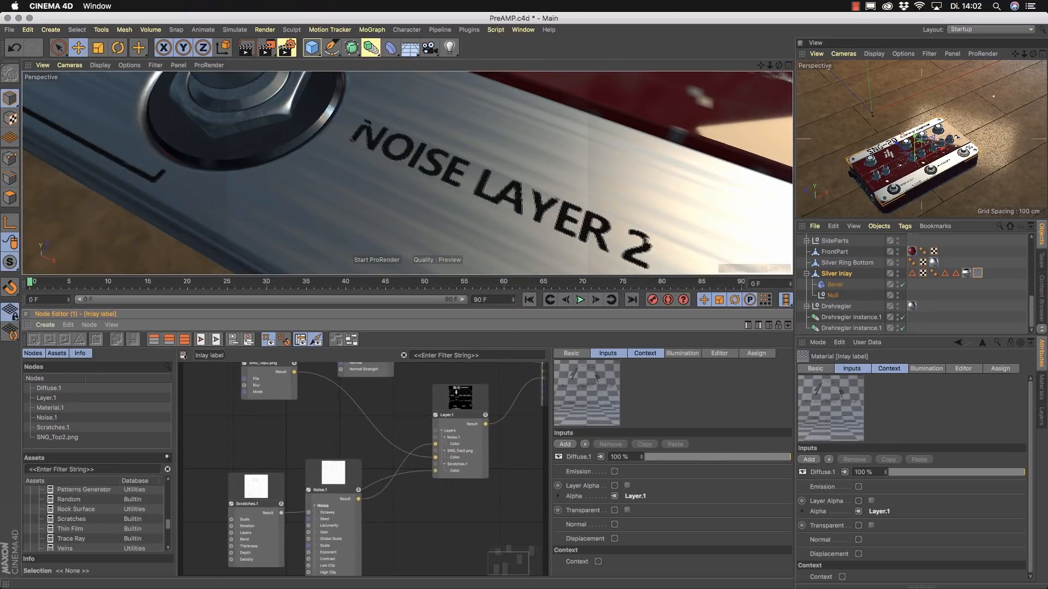
alt+middle_drag(379, 532, 382, 557)
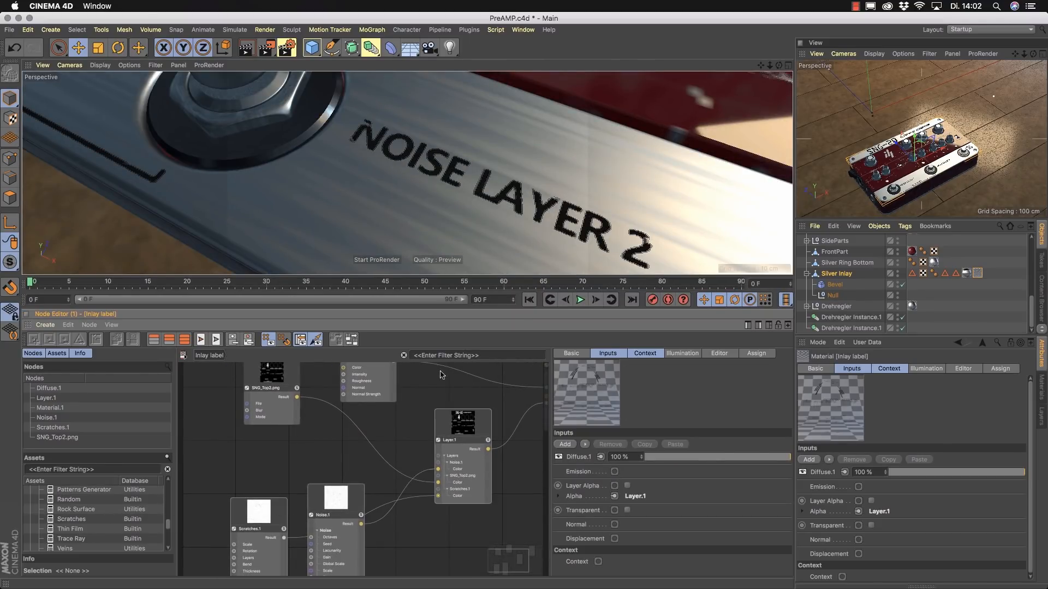
click(352, 341)
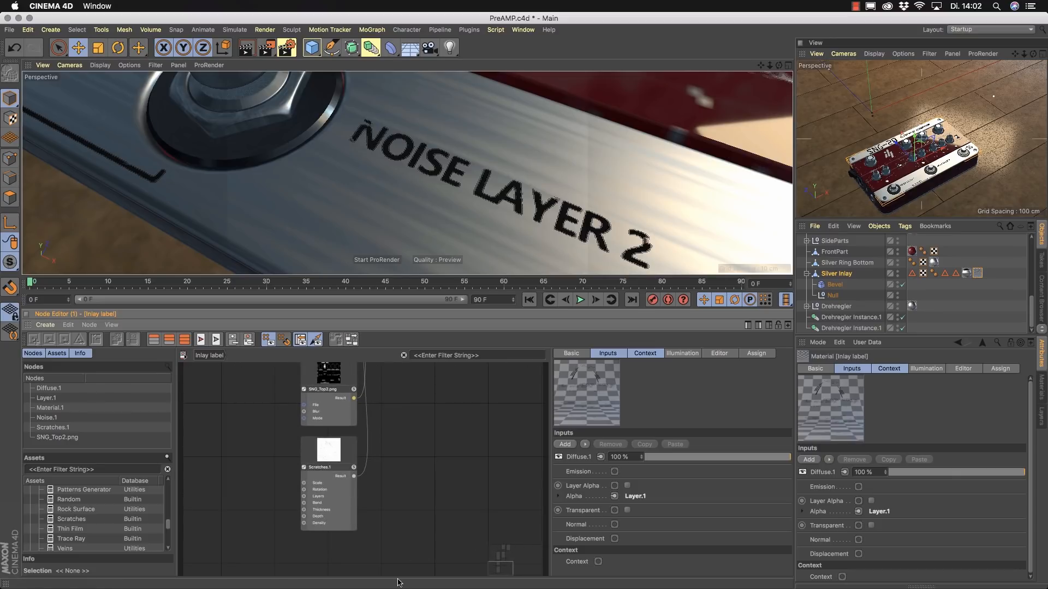
alt+middle_drag(360, 409, 324, 560)
drag(329, 460, 393, 470)
alt+middle_drag(470, 466, 445, 386)
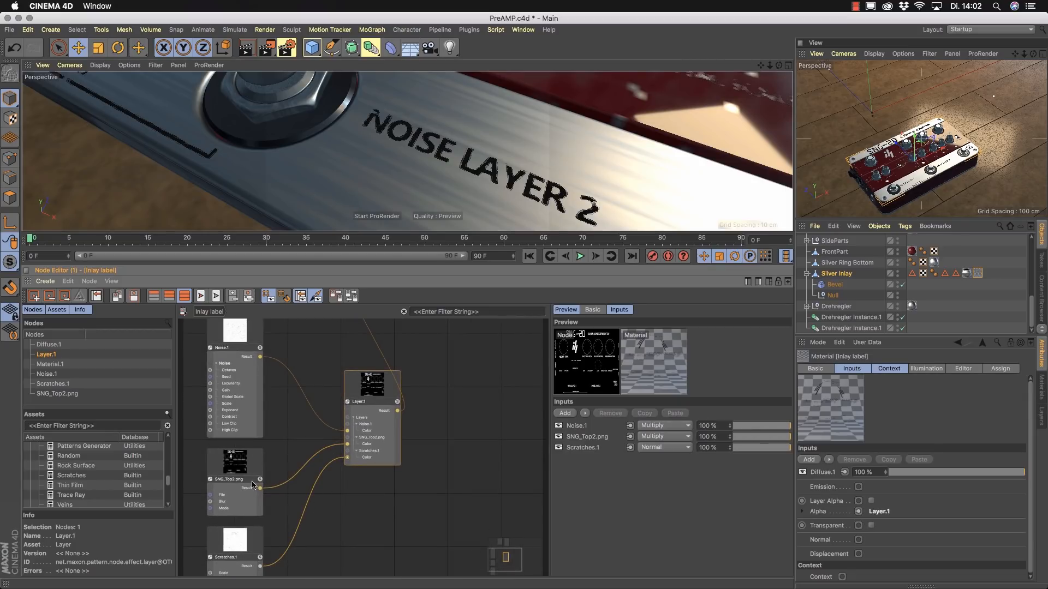
click(227, 467)
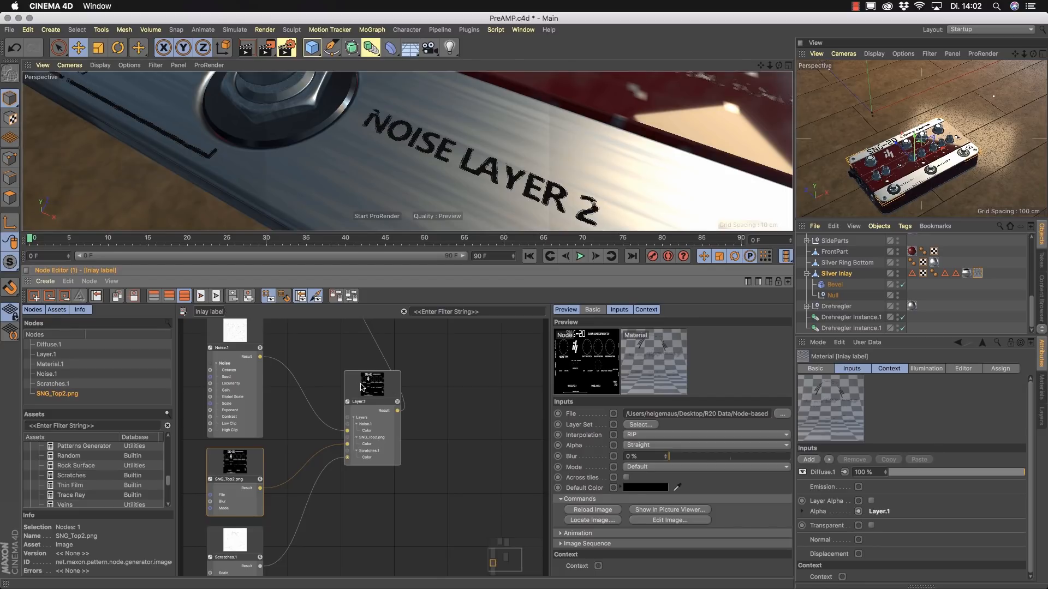
Search the assets for "blend" and try out a Blend node and a second Layer node beside Layer.1, deleting each.
click(55, 425)
text(blend)
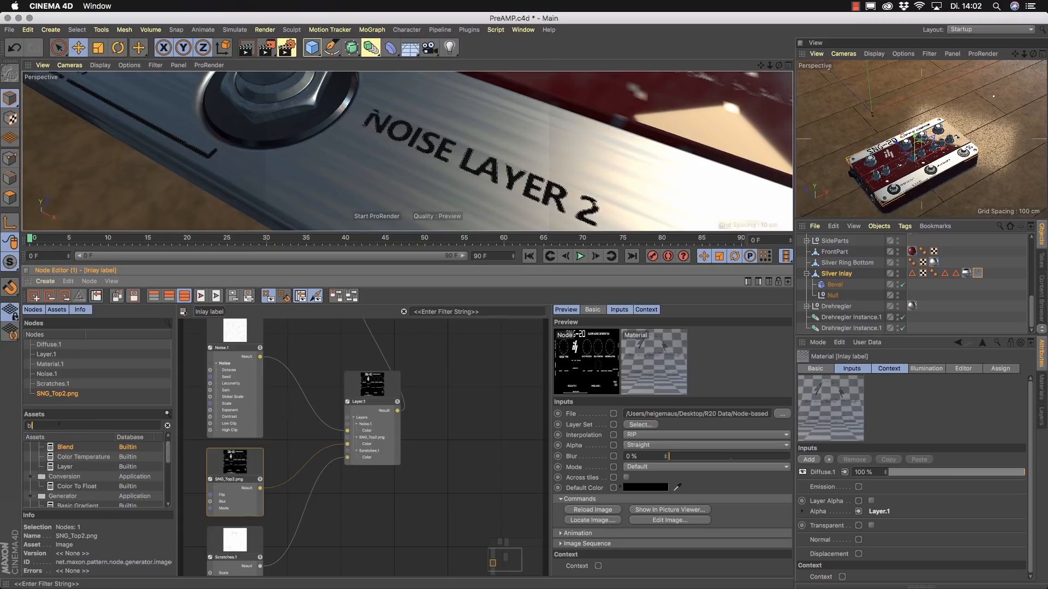
drag(60, 453, 489, 494)
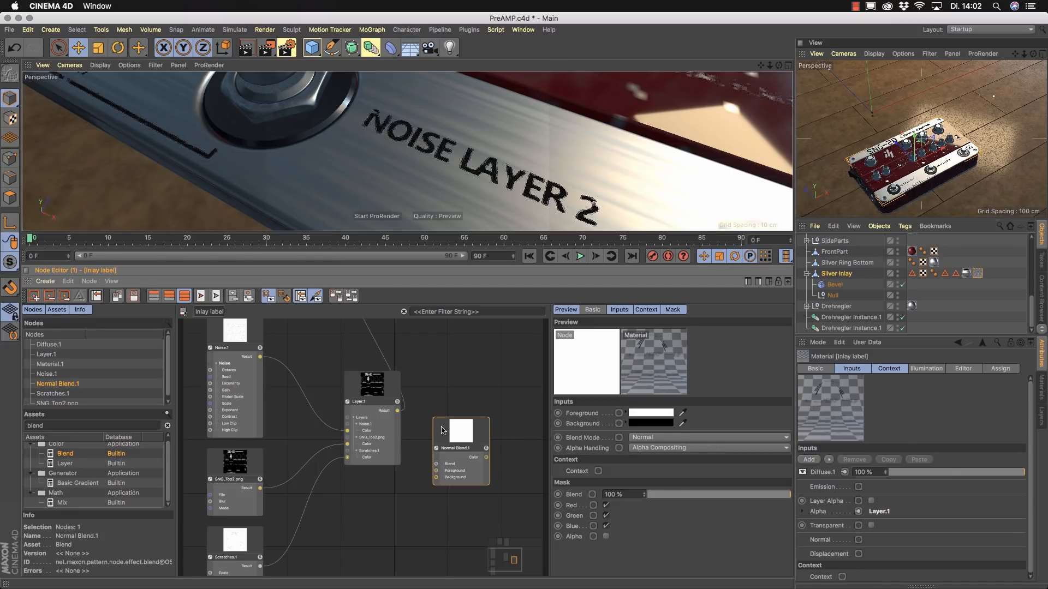
key(Delete)
alt+middle_drag(442, 430, 448, 462)
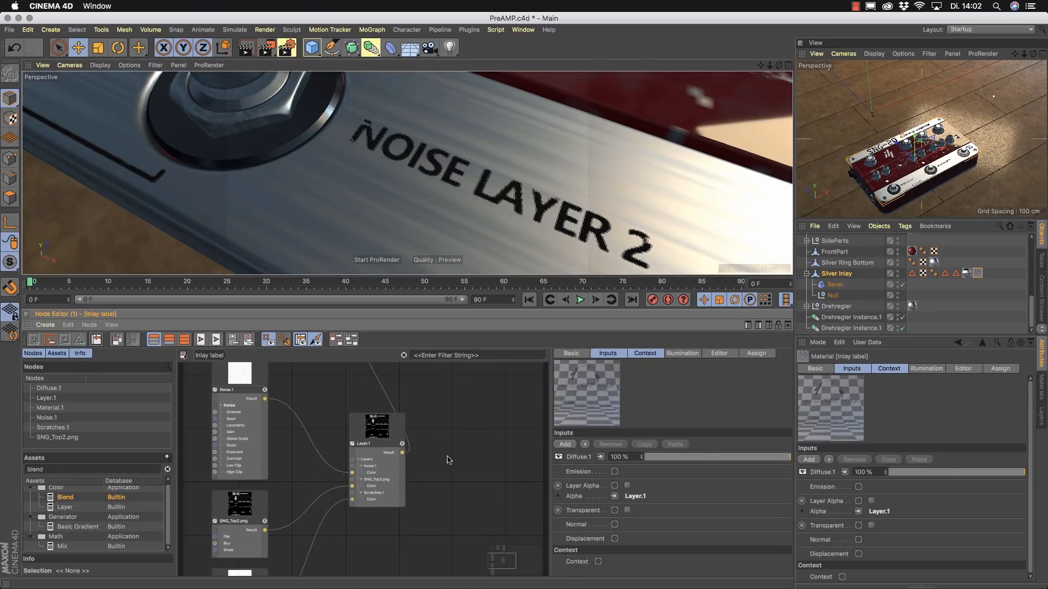
drag(59, 507, 477, 448)
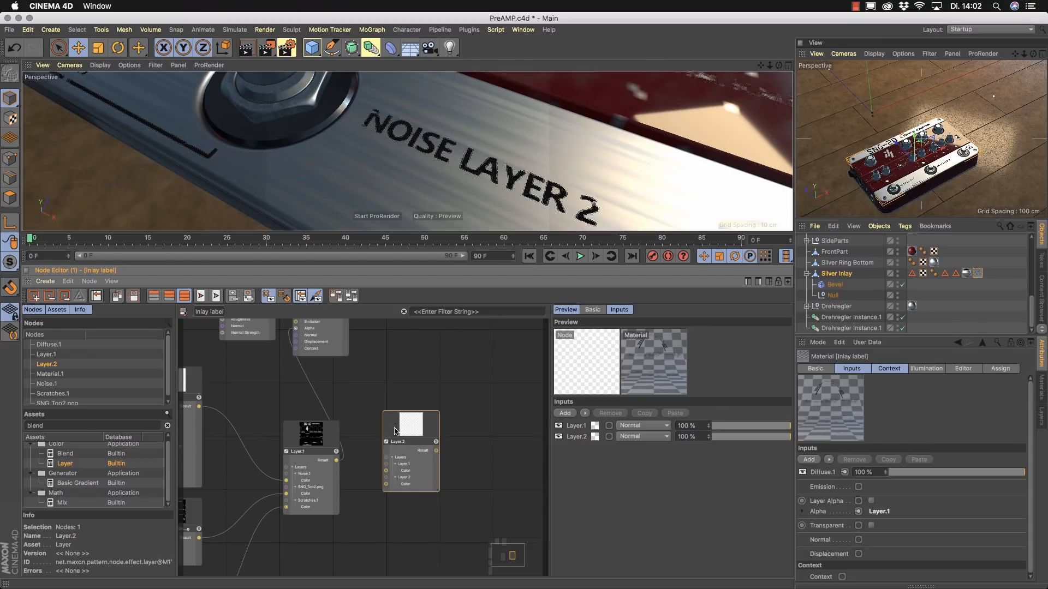
key(Delete)
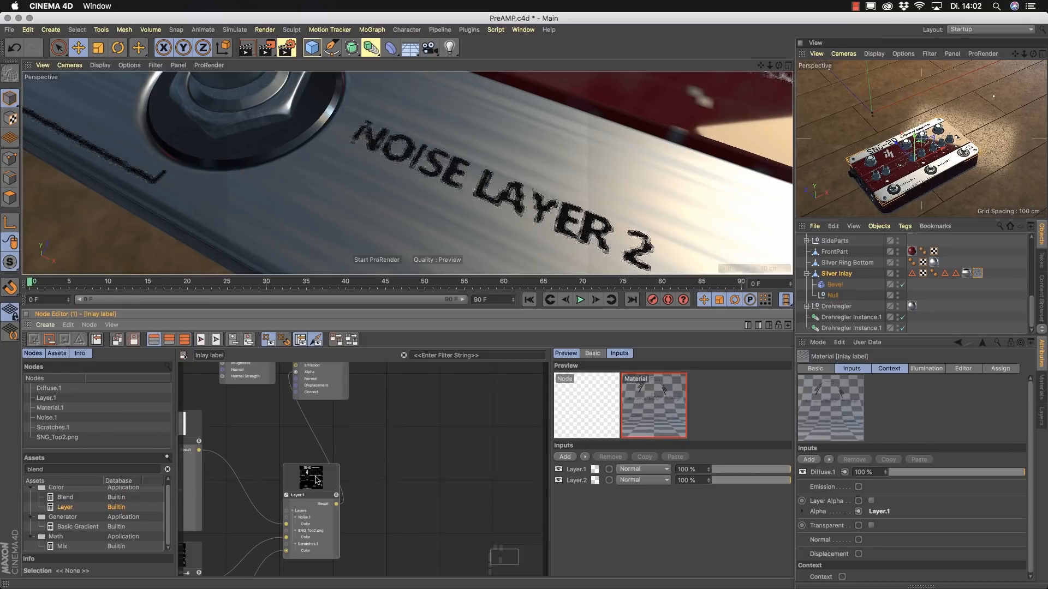
Toggle the SNG_Top2.png layer in Layer.1 off and on to check its effect, and review the pedal's labels.
click(328, 481)
click(559, 437)
click(559, 437)
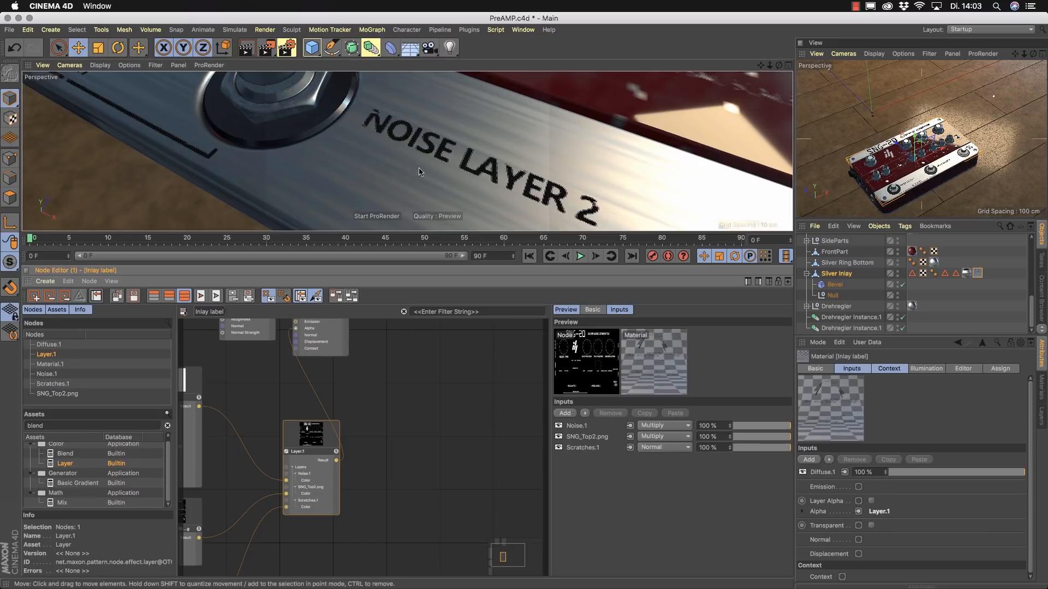
scroll(445, 167, down, 5)
scroll(446, 167, down, 5)
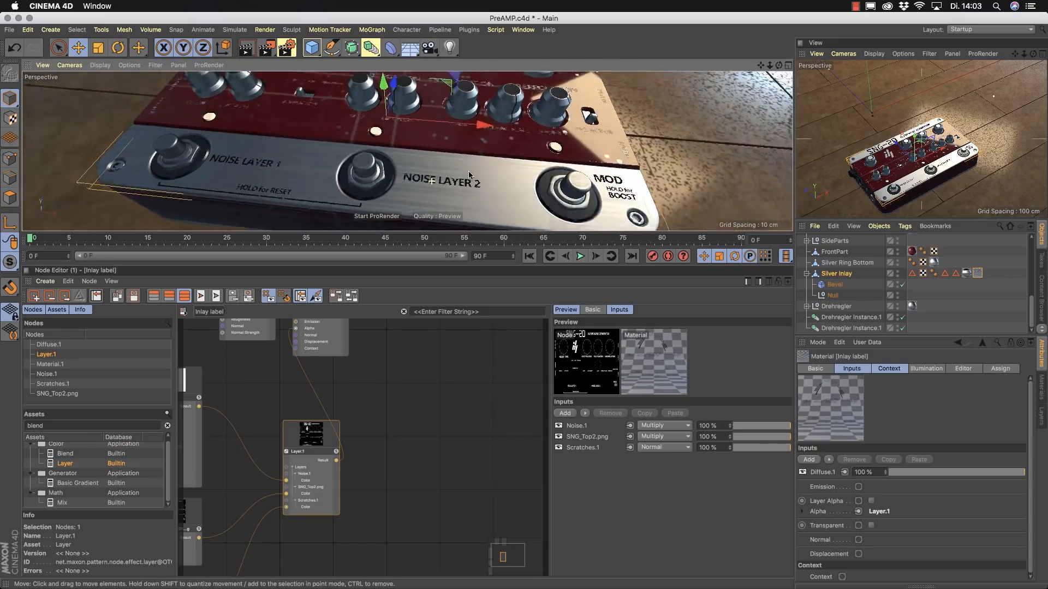
Reposition the Layer.1 and Material.1 nodes so Material.1 sits beside Diffuse.1, and bring the whole pedal into view.
drag(318, 447, 282, 436)
alt+middle_drag(354, 418, 389, 478)
drag(353, 345, 407, 348)
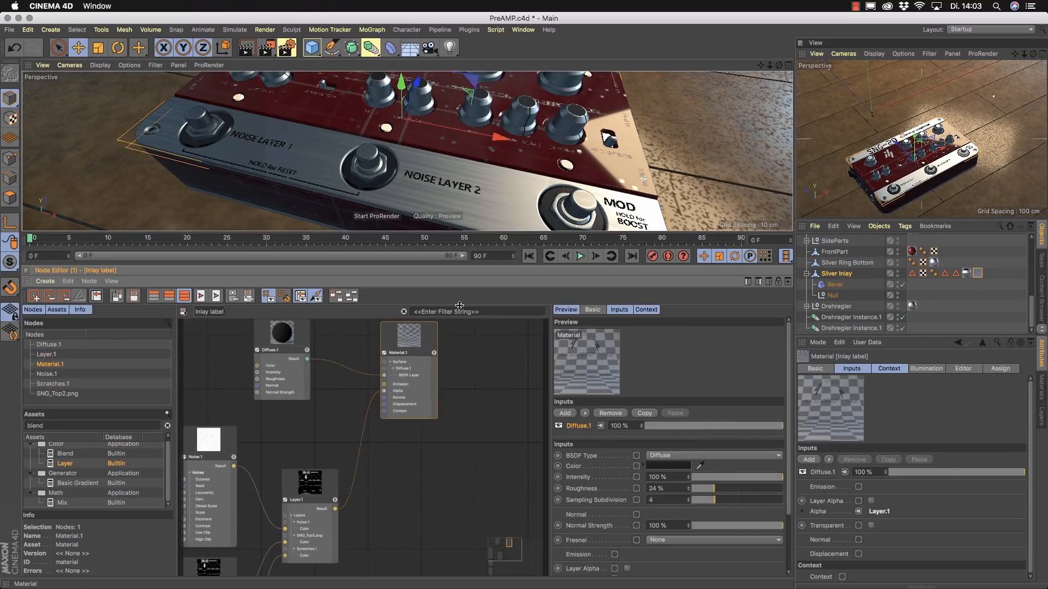
scroll(473, 189, down, 5)
alt+drag(474, 189, 398, 172)
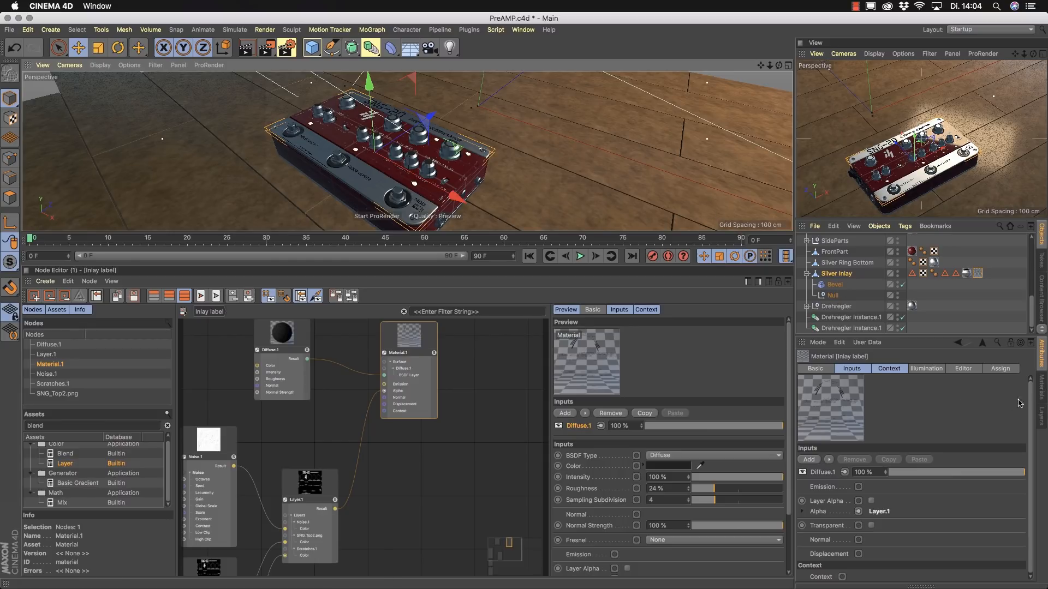
Show the scene's material list and browse the ready-made Node Materials presets without creating one.
click(1040, 386)
click(822, 344)
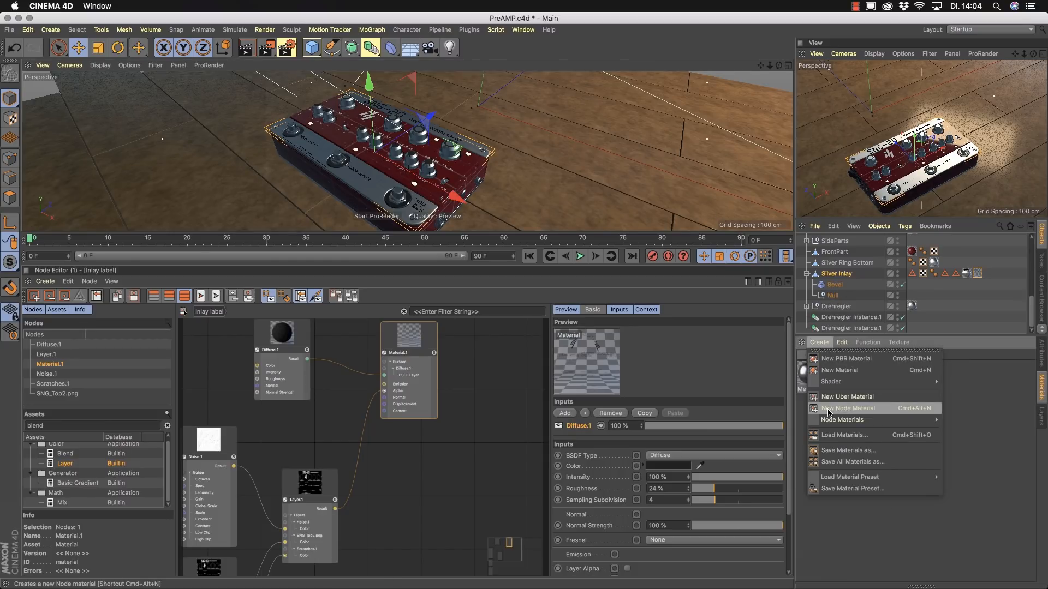
mouse_move(938, 425)
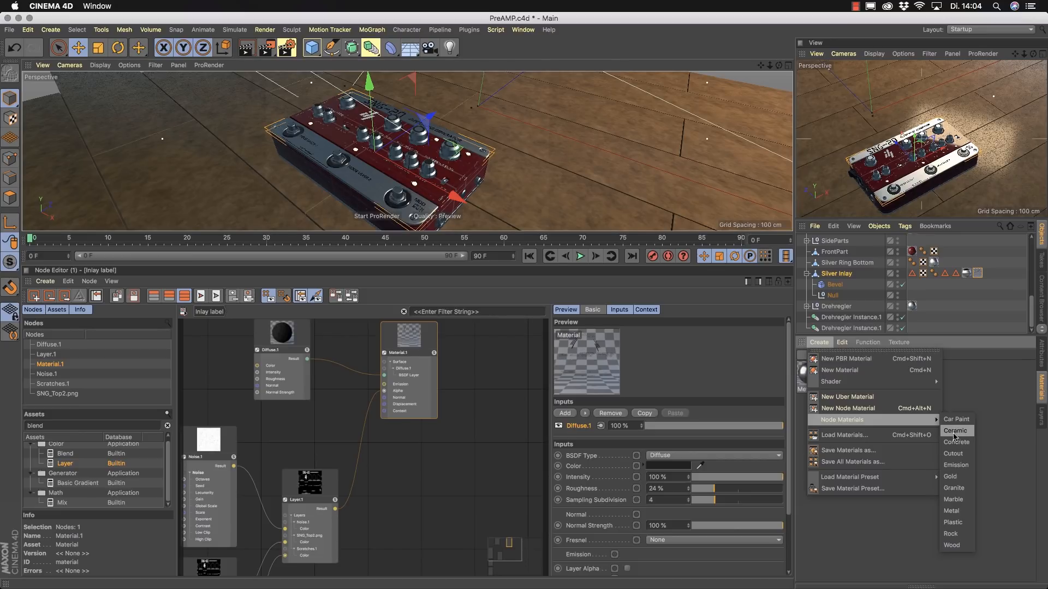
click(971, 406)
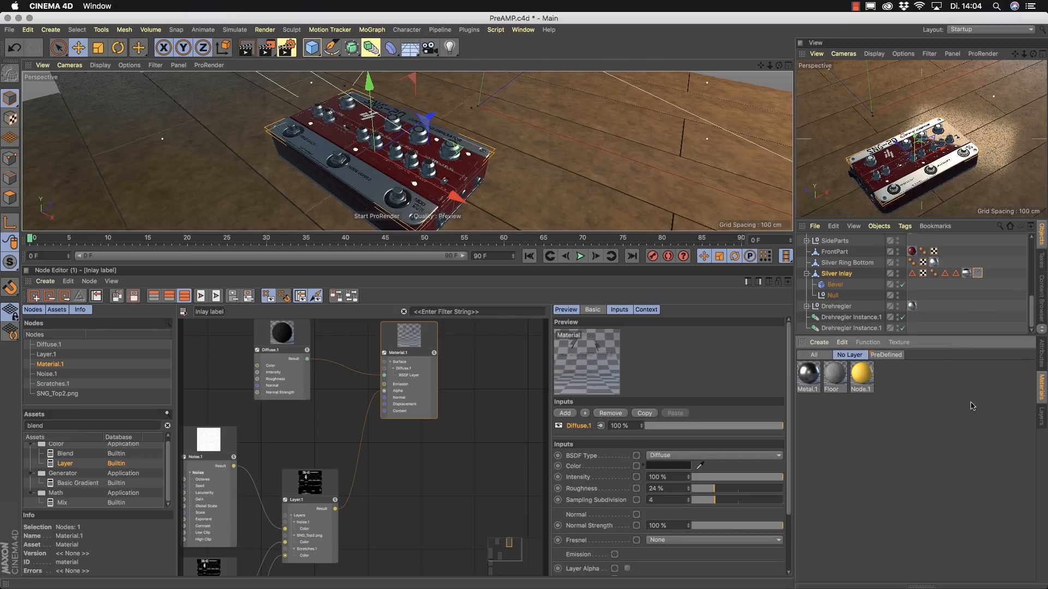